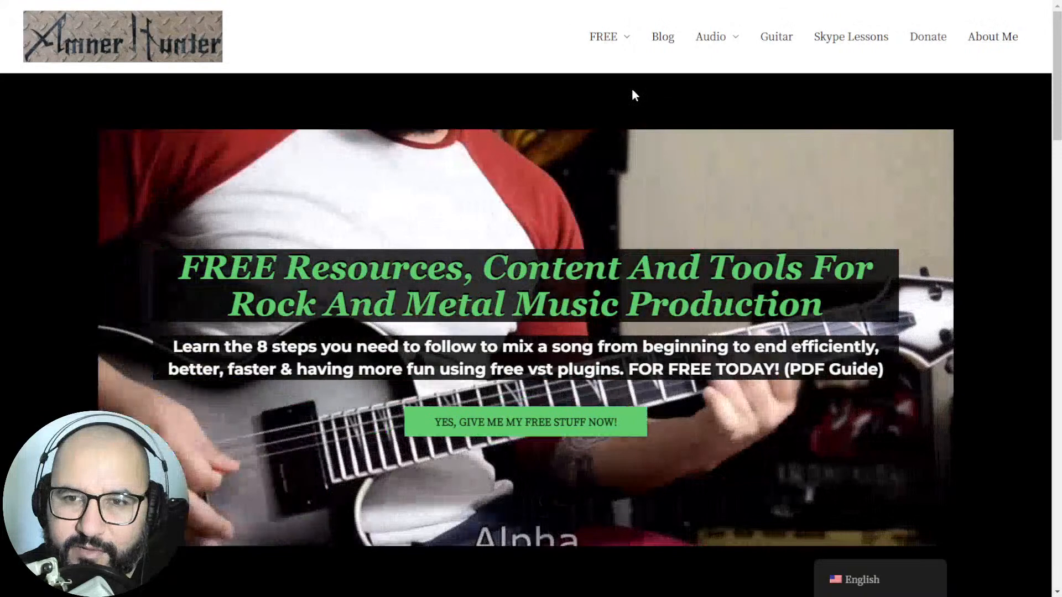
Step: Switch from the website to the REAPER project with the EQ1979 plugin on the Drums track
{"action": "mouse_move", "coordinate": [609, 41]}
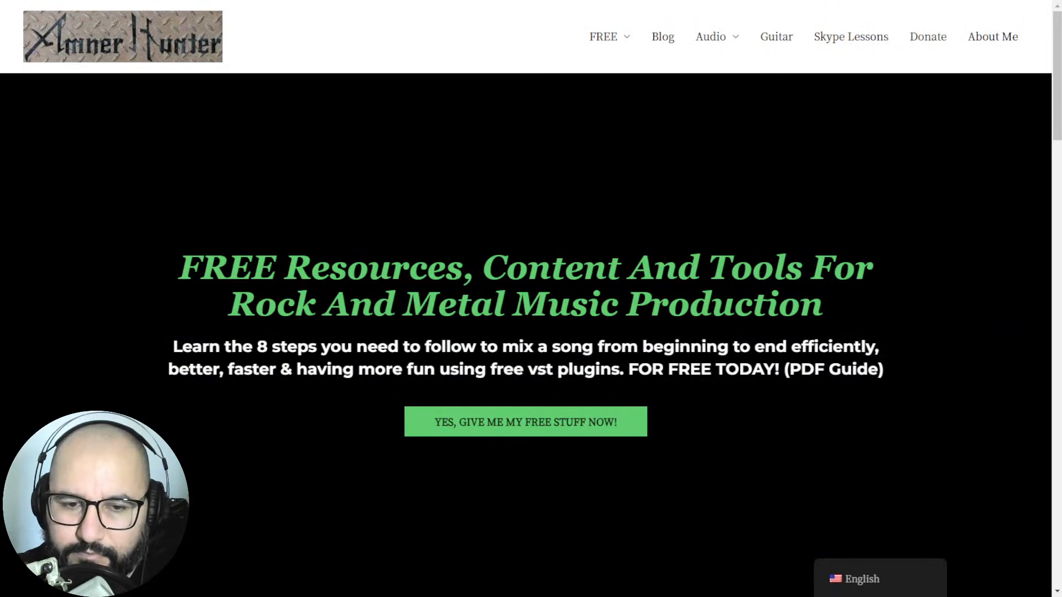
{"action": "key", "text": "alt+Tab"}
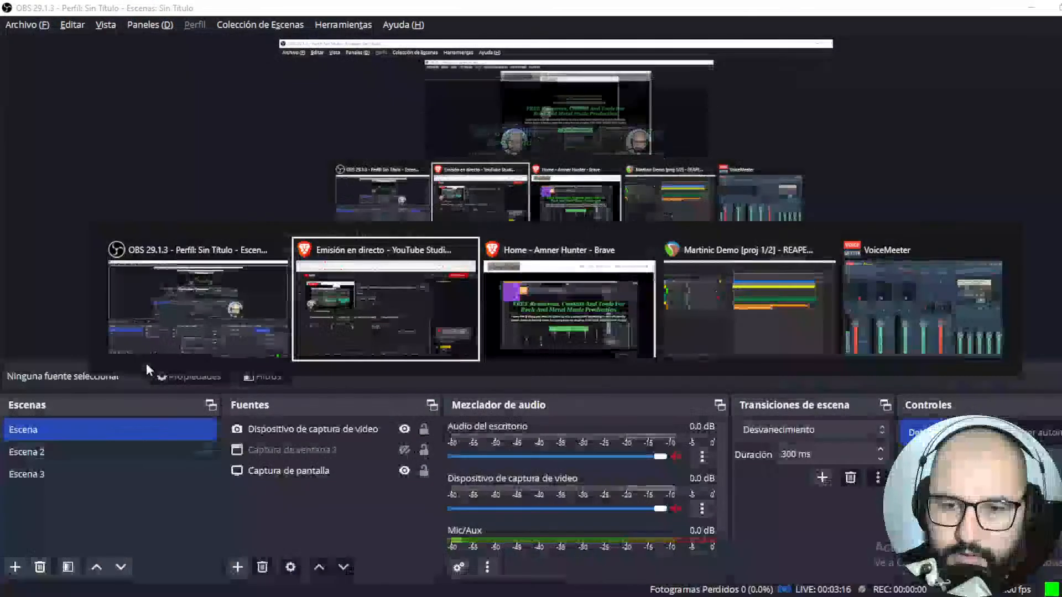
{"action": "key", "text": "alt+Tab"}
{"action": "key", "text": "alt+Tab"}
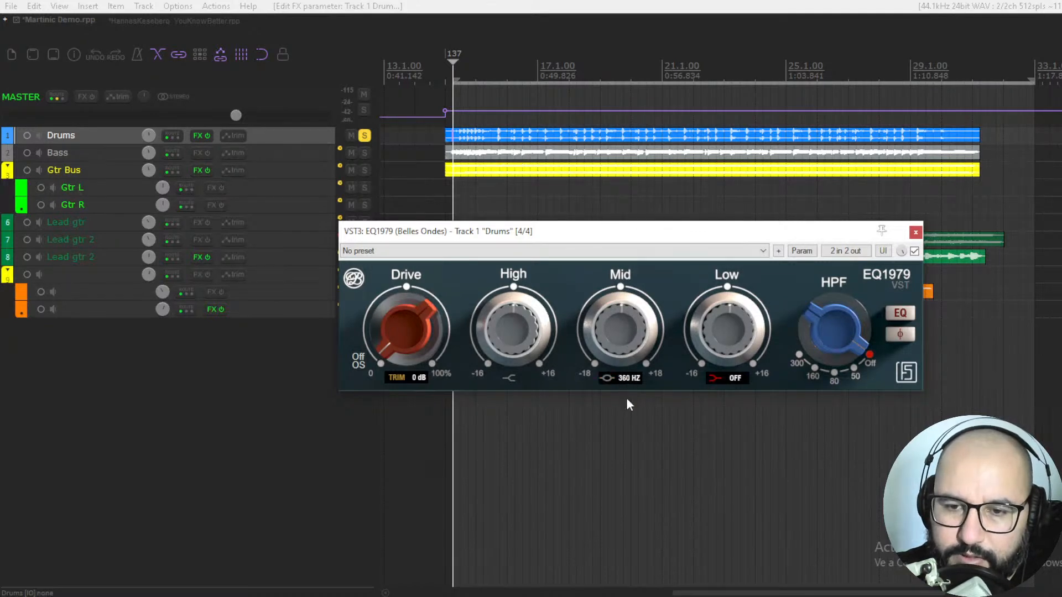
Step: Try different Mid band frequency settings, including 3.2 kHz, and return the band to Off
{"action": "left_click_drag", "start_coordinate": [627, 417], "coordinate": [626, 387]}
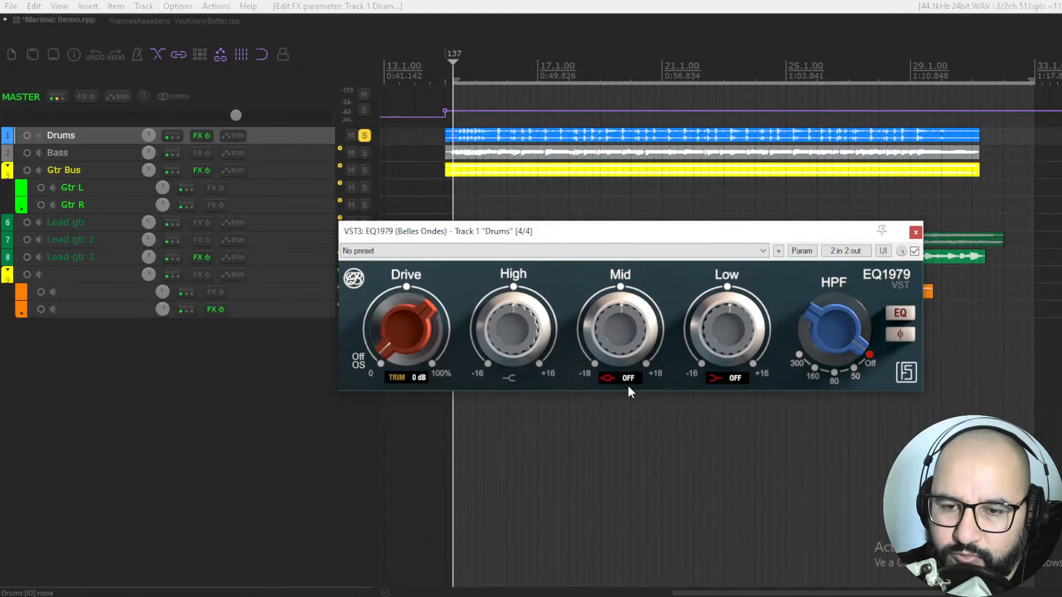
{"action": "left_click_drag", "start_coordinate": [625, 442], "coordinate": [623, 478]}
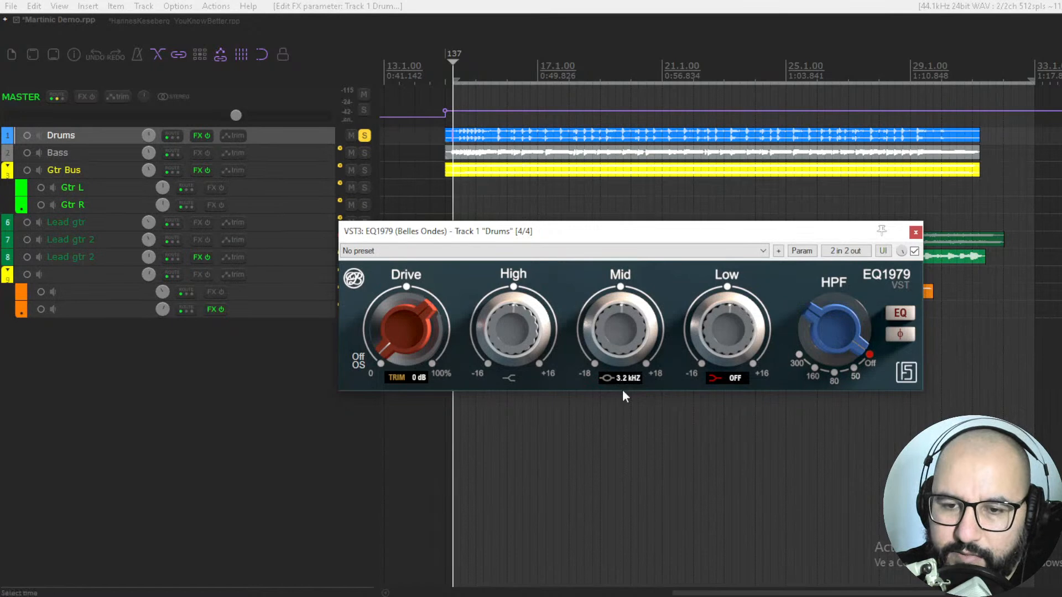
{"action": "left_click_drag", "start_coordinate": [627, 414], "coordinate": [627, 334]}
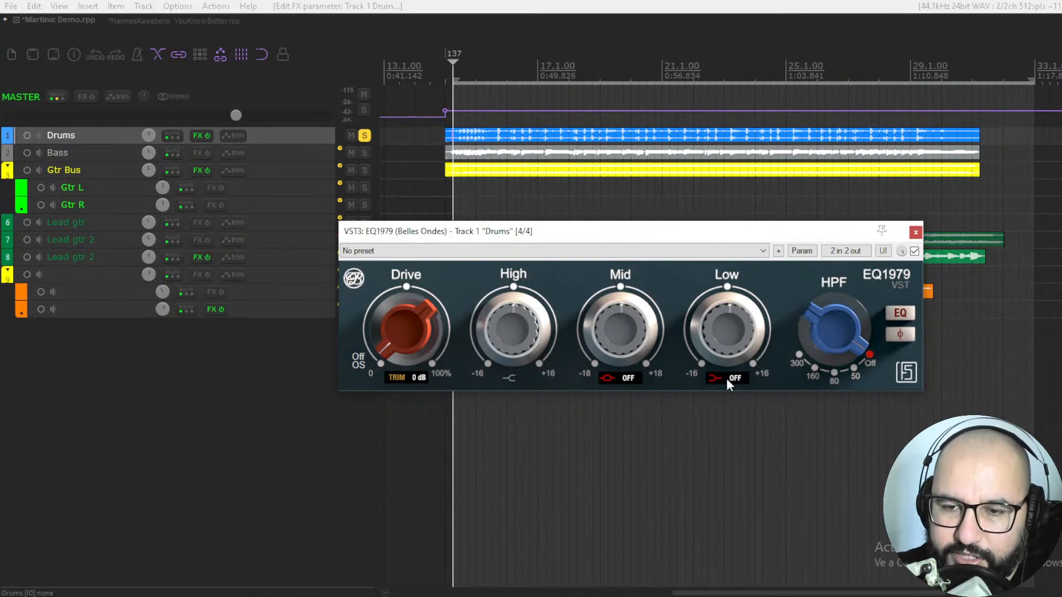
Step: Try the Low band at 60 Hz and the high-pass filter at 300, returning both to Off
{"action": "left_click_drag", "start_coordinate": [731, 420], "coordinate": [735, 489]}
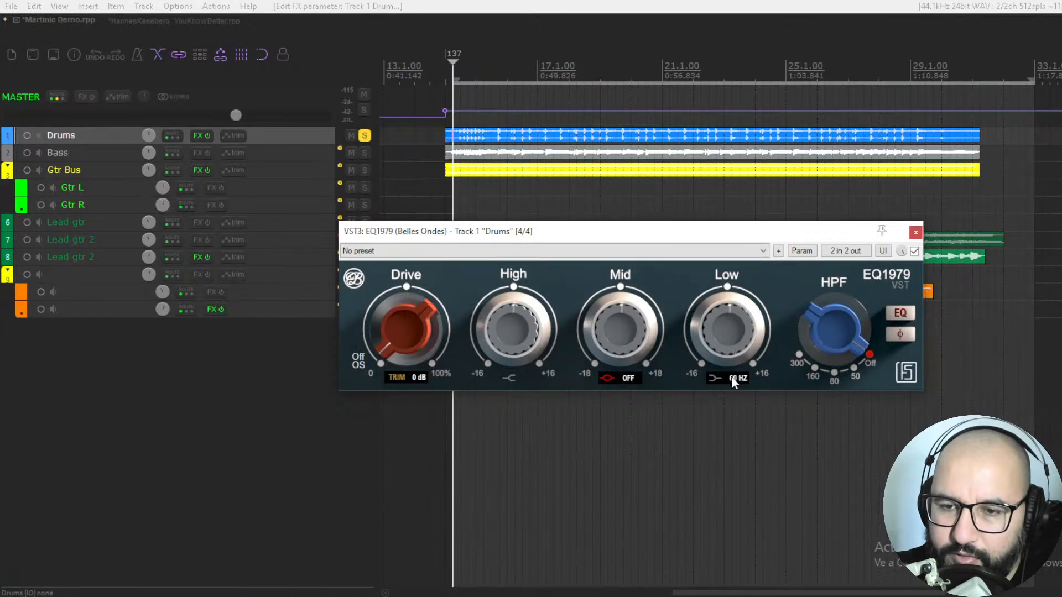
{"action": "mouse_move", "coordinate": [733, 402]}
{"action": "left_mouse_down"}
{"action": "mouse_move", "coordinate": [732, 470]}
{"action": "mouse_move", "coordinate": [734, 402]}
{"action": "left_mouse_up"}
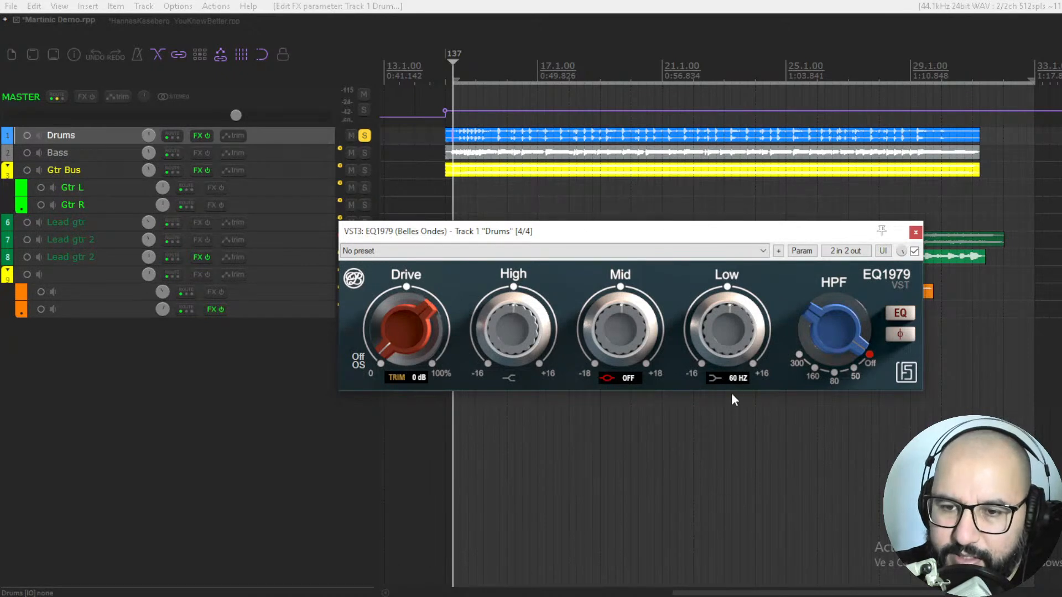
{"action": "left_click_drag", "start_coordinate": [731, 352], "coordinate": [731, 338]}
{"action": "left_click_drag", "start_coordinate": [736, 405], "coordinate": [743, 491]}
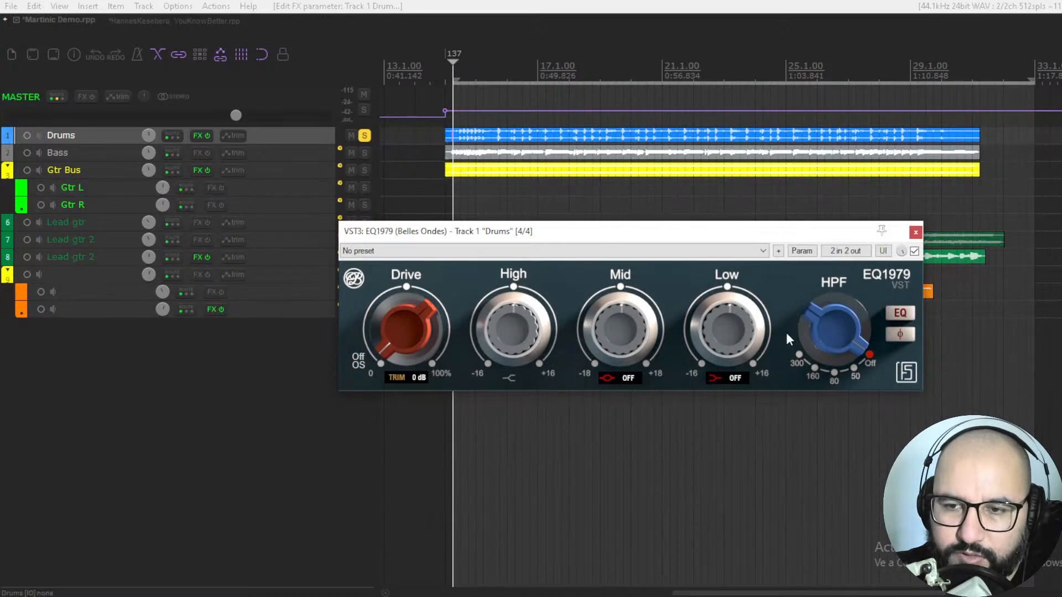
{"action": "left_click_drag", "start_coordinate": [824, 303], "coordinate": [809, 443]}
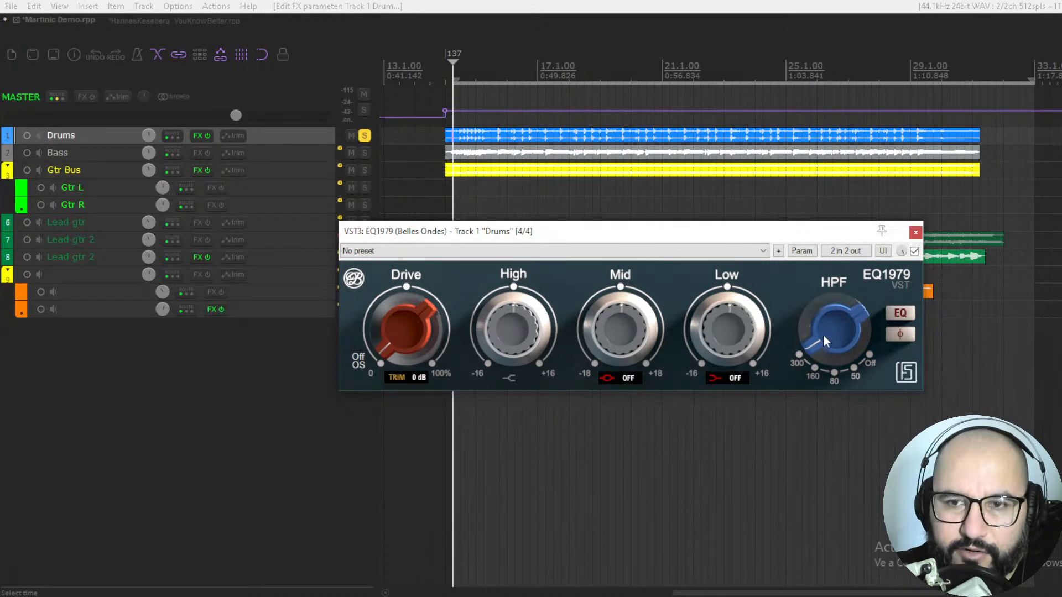
{"action": "left_click_drag", "start_coordinate": [822, 394], "coordinate": [841, 247]}
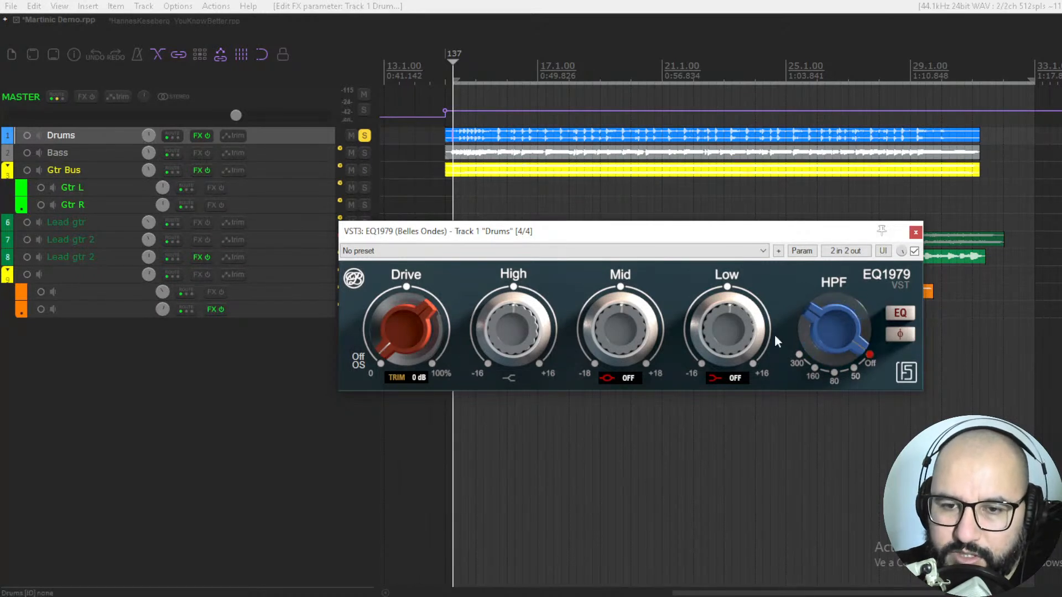
Step: Engage the EQ section and review the oversampling choices without changing the setting
{"action": "left_click", "coordinate": [900, 315]}
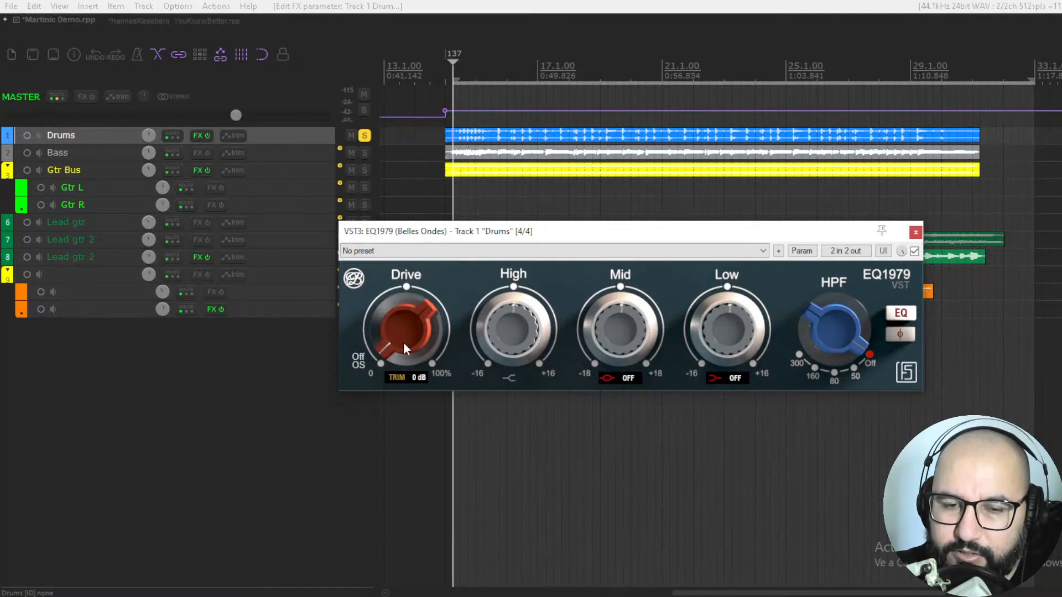
{"action": "left_click", "coordinate": [357, 360]}
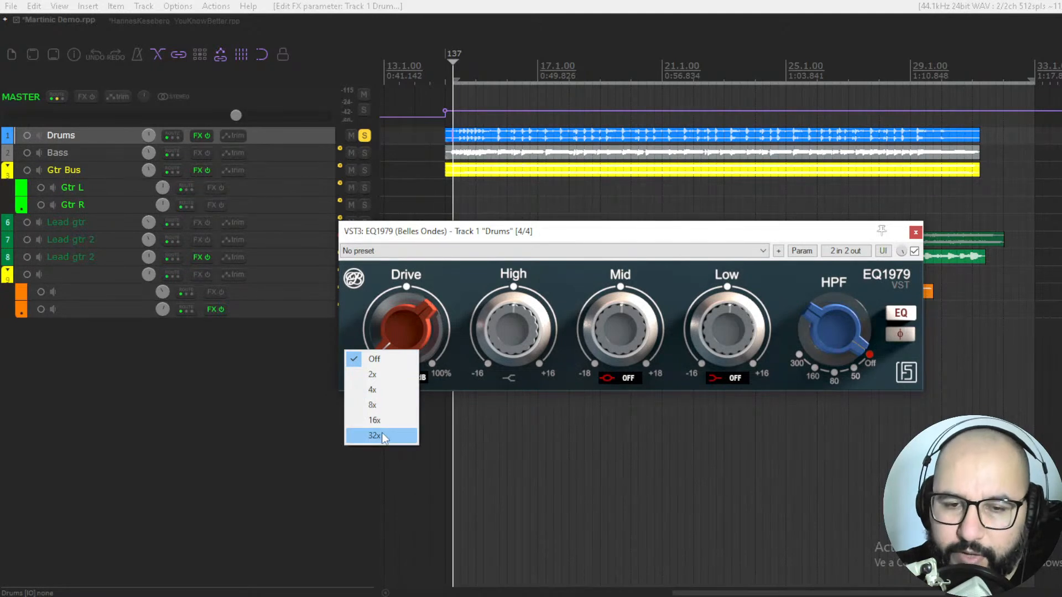
{"action": "left_click", "coordinate": [357, 327]}
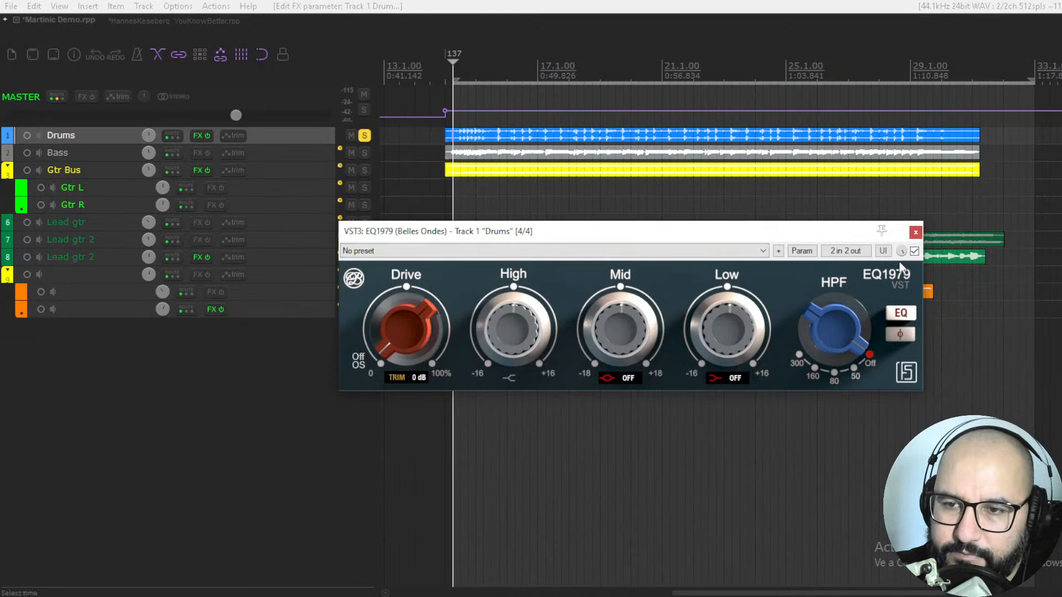
Step: Play the soloed drums and compare the sound with EQ1979 bypassed and active
{"action": "left_click", "coordinate": [914, 252]}
{"action": "key", "text": "space"}
{"action": "left_click", "coordinate": [914, 252]}
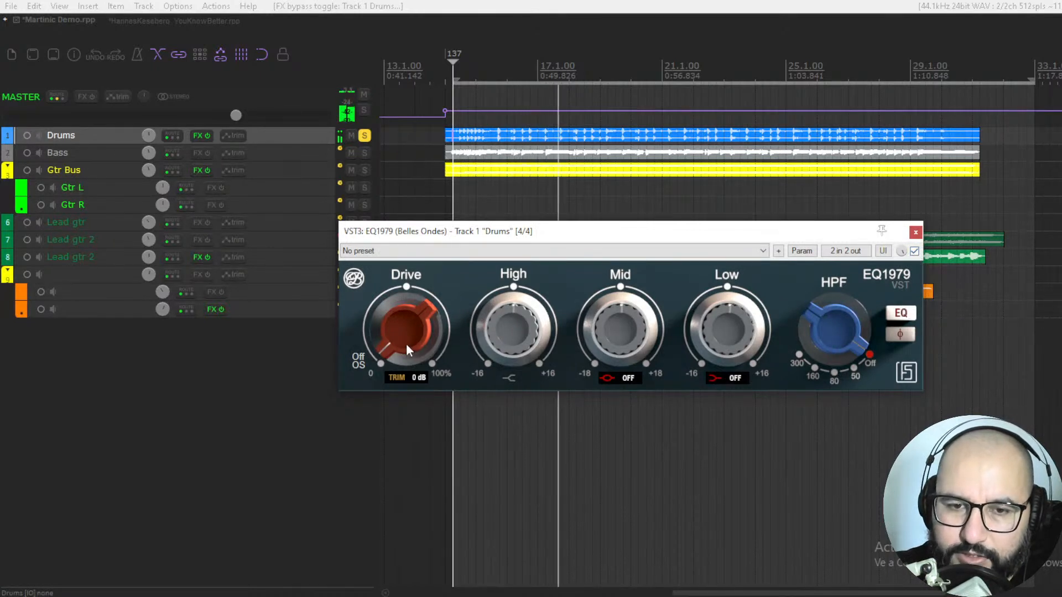
Step: Raise Drive to about 90%, set the trim to -7 dB and compare against the bypassed drums
{"action": "left_click_drag", "start_coordinate": [406, 344], "coordinate": [404, 252]}
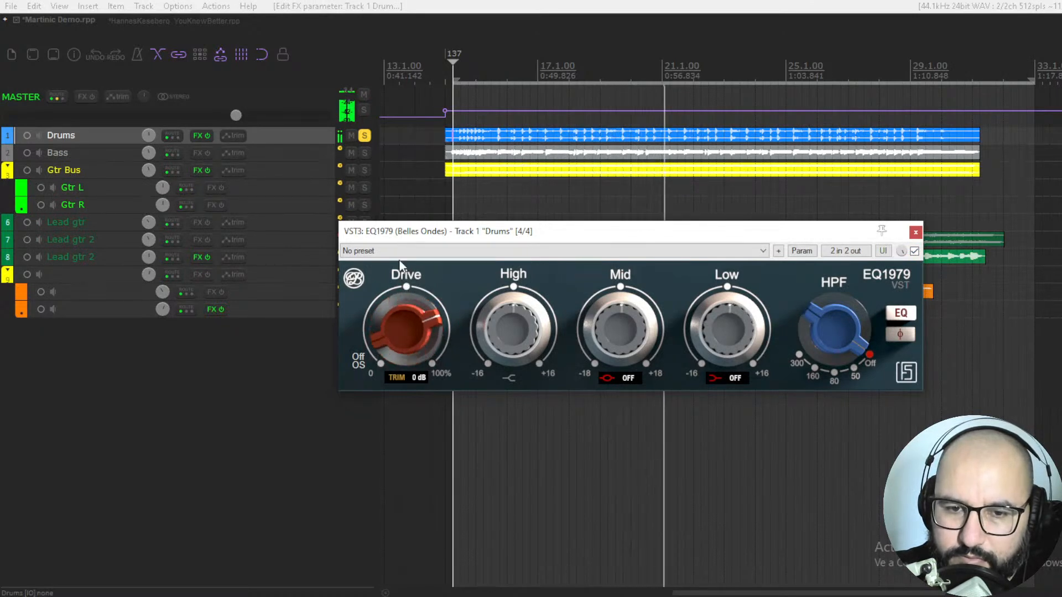
{"action": "mouse_move", "coordinate": [401, 372]}
{"action": "left_mouse_down"}
{"action": "mouse_move", "coordinate": [402, 394]}
{"action": "mouse_move", "coordinate": [403, 319]}
{"action": "mouse_move", "coordinate": [404, 388]}
{"action": "left_mouse_up"}
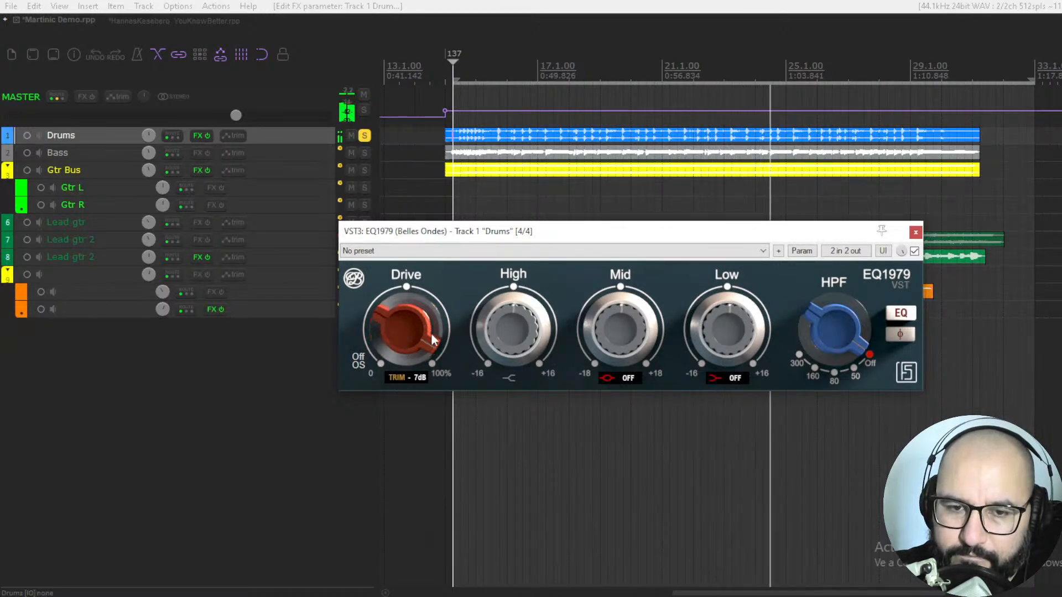
{"action": "left_click", "coordinate": [914, 251]}
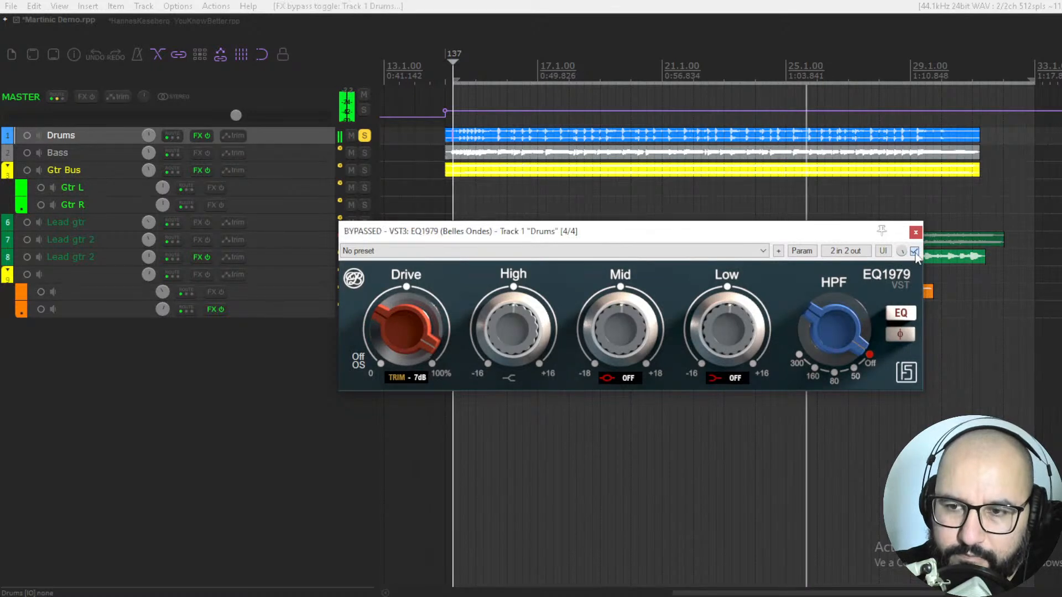
{"action": "left_click", "coordinate": [914, 251]}
Step: Ease Drive back slightly and compare the processed drums with the bypassed signal
{"action": "left_click_drag", "start_coordinate": [433, 330], "coordinate": [419, 318]}
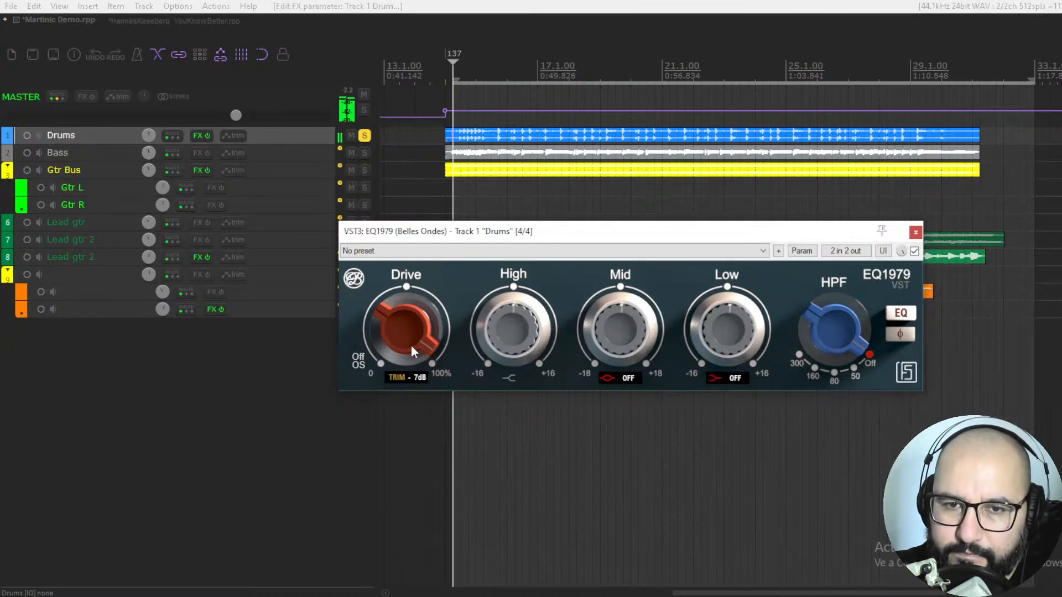
{"action": "left_click_drag", "start_coordinate": [411, 342], "coordinate": [413, 354]}
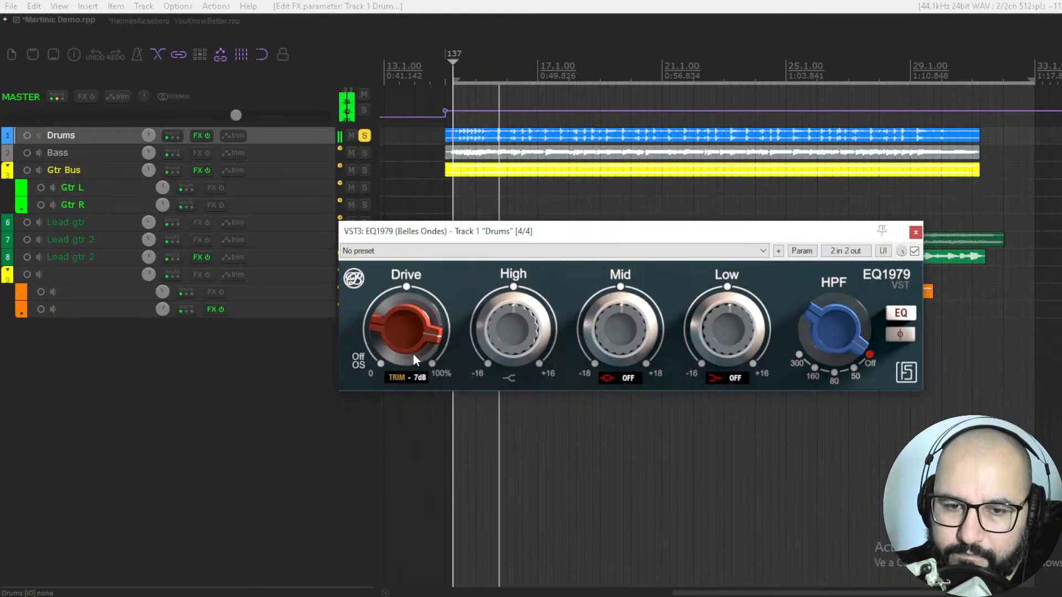
{"action": "left_click", "coordinate": [914, 252]}
{"action": "left_click", "coordinate": [915, 252]}
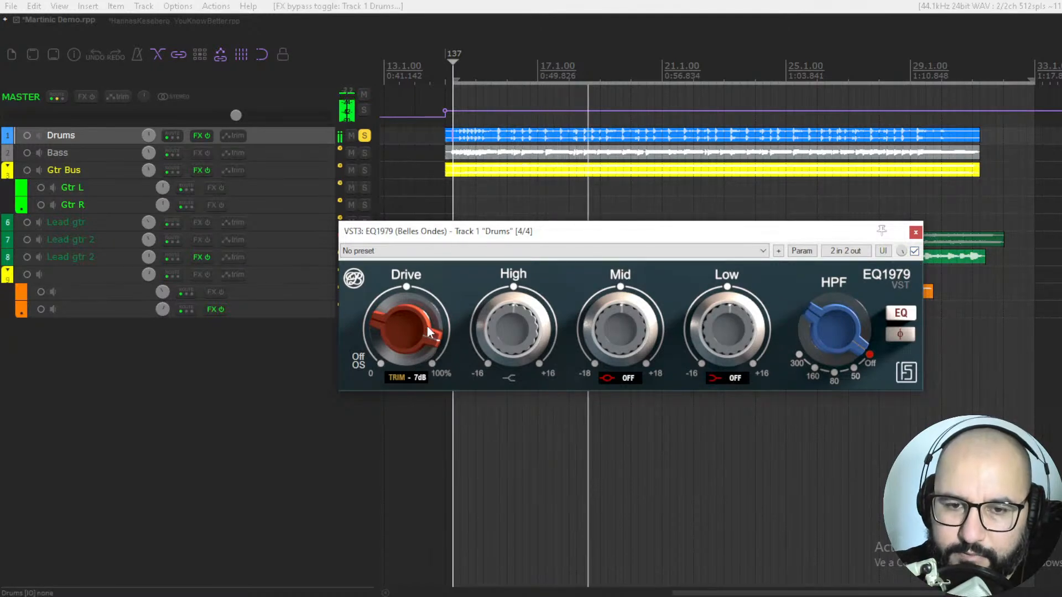
Step: Lower Drive to about three-quarters, set the trim to -5 dB and stop playback
{"action": "mouse_move", "coordinate": [427, 331]}
{"action": "left_mouse_down"}
{"action": "mouse_move", "coordinate": [431, 351]}
{"action": "mouse_move", "coordinate": [428, 327]}
{"action": "left_mouse_up"}
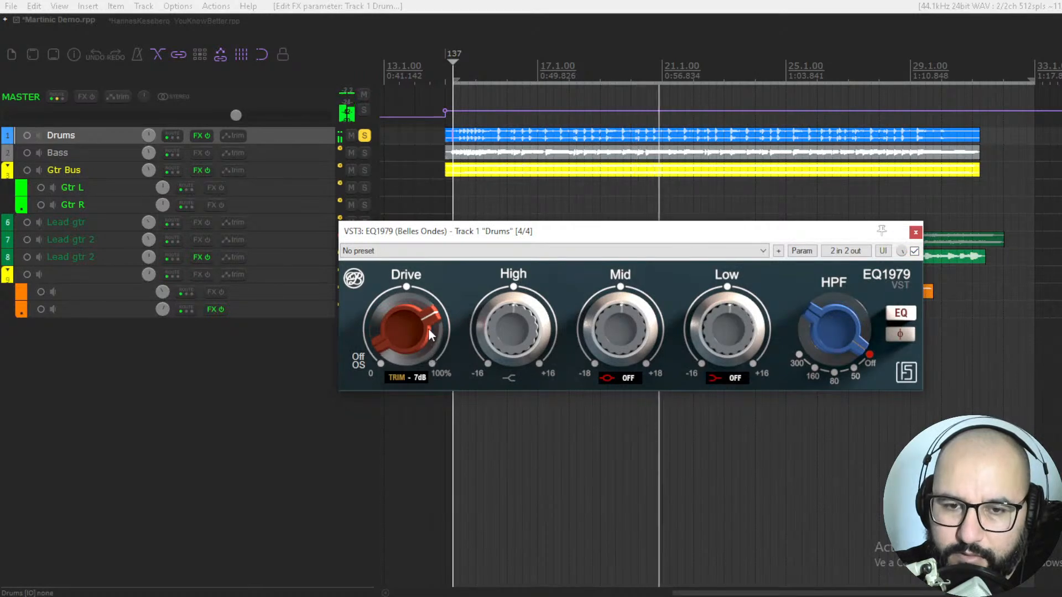
{"action": "left_click_drag", "start_coordinate": [413, 380], "coordinate": [416, 373]}
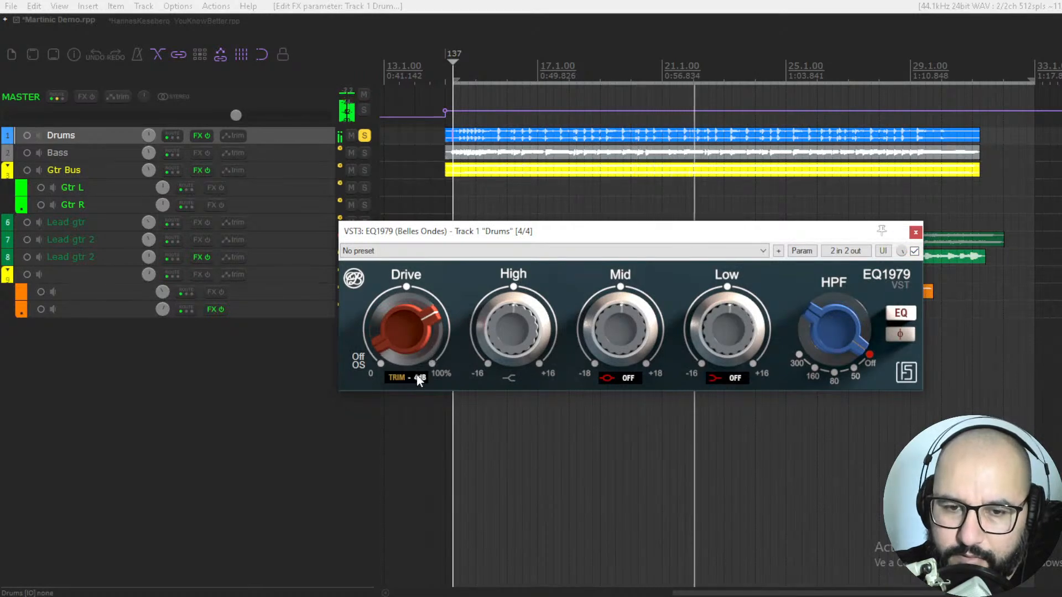
{"action": "key", "text": "space"}
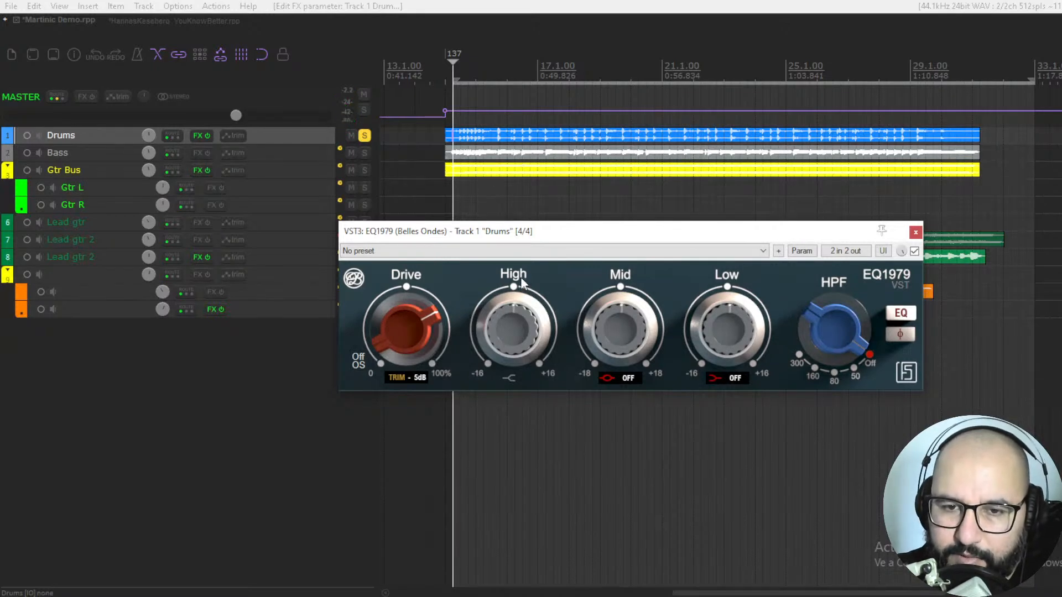
Step: Play the drums again and boost the High band to about +4
{"action": "key", "text": "space"}
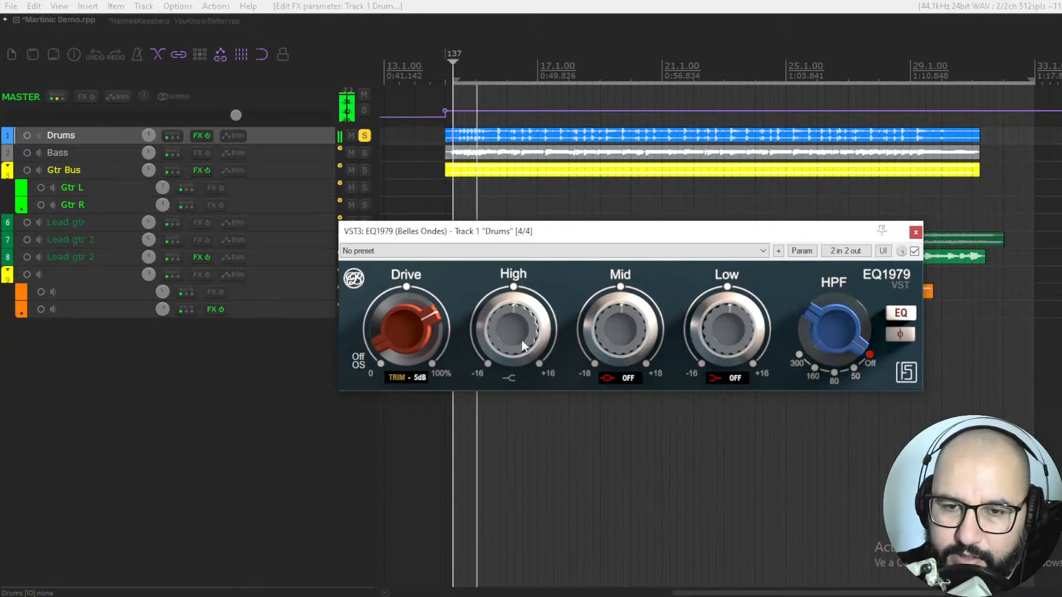
{"action": "left_click_drag", "start_coordinate": [509, 323], "coordinate": [512, 300]}
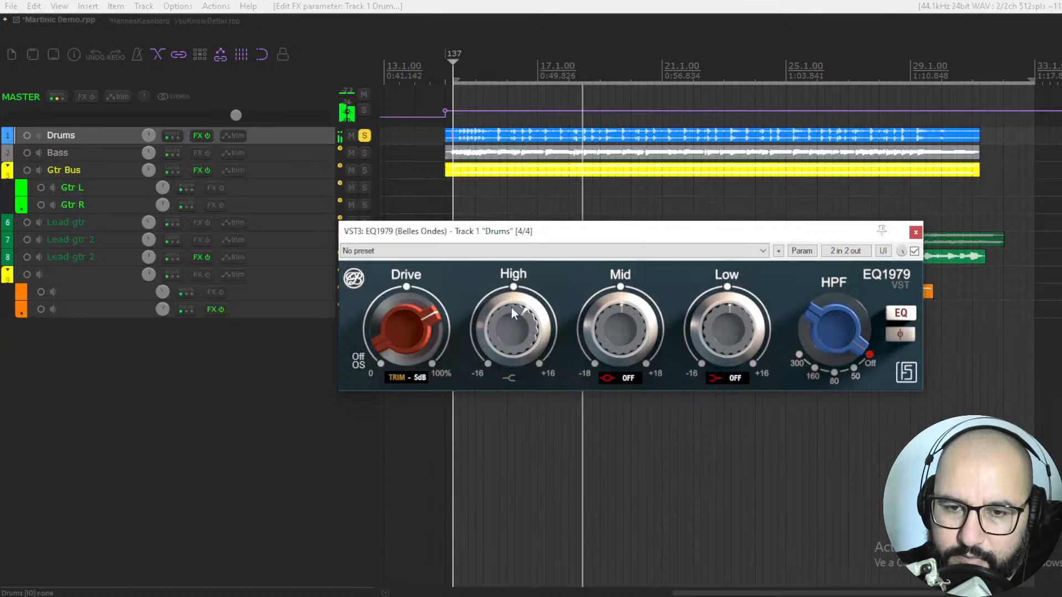
{"action": "mouse_move", "coordinate": [512, 300]}
{"action": "left_mouse_down"}
{"action": "mouse_move", "coordinate": [518, 278]}
{"action": "mouse_move", "coordinate": [510, 303]}
{"action": "left_mouse_up"}
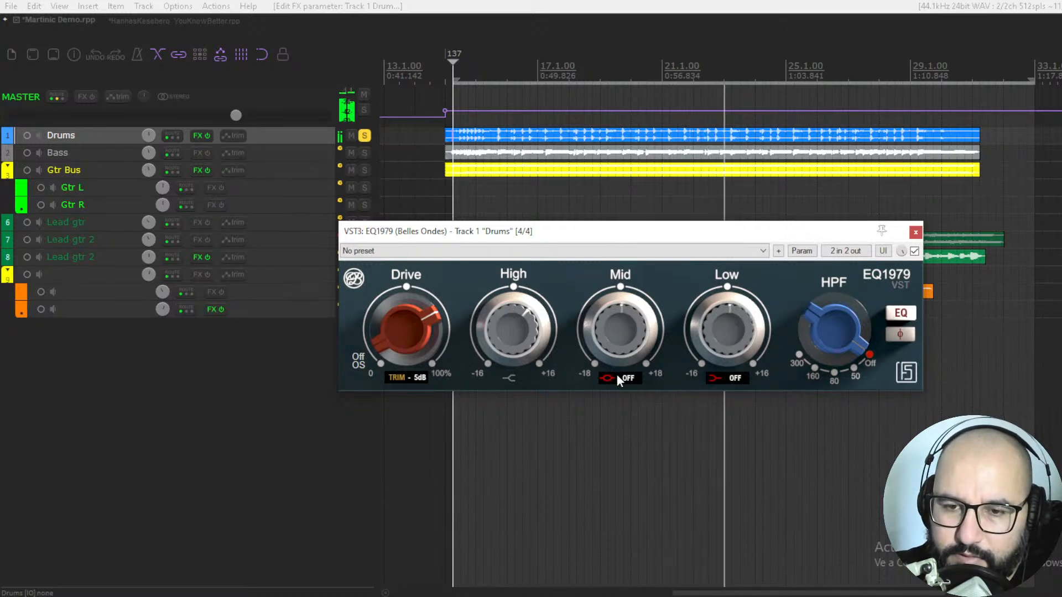
Step: Set the Mid band to 360 Hz with a slight cut, and moderately boost the Low band at 60 Hz
{"action": "mouse_move", "coordinate": [618, 395]}
{"action": "left_mouse_down"}
{"action": "mouse_move", "coordinate": [618, 452]}
{"action": "mouse_move", "coordinate": [619, 397]}
{"action": "left_mouse_up"}
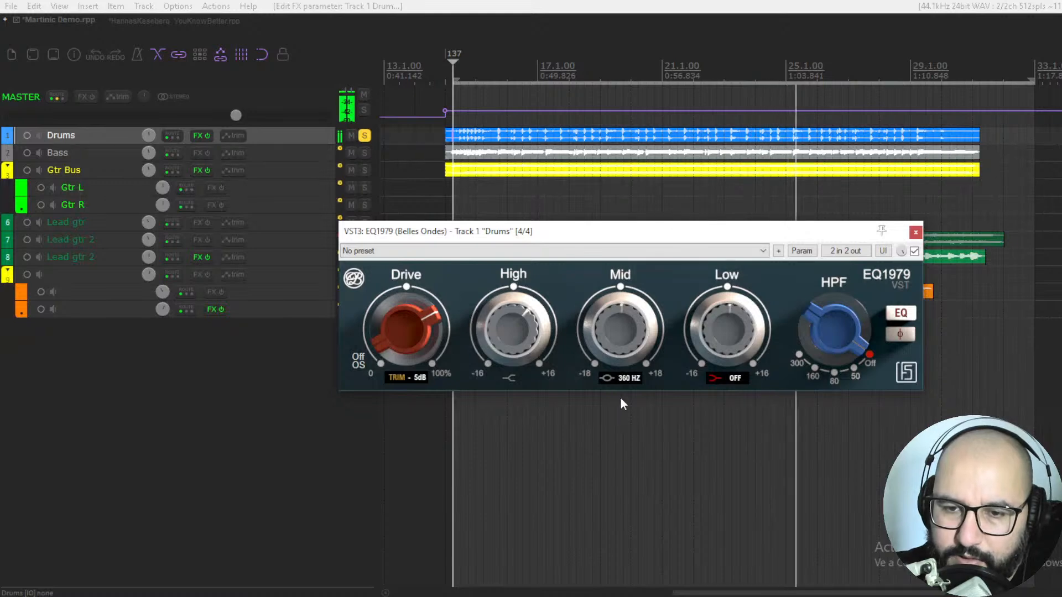
{"action": "mouse_move", "coordinate": [631, 323]}
{"action": "left_mouse_down"}
{"action": "mouse_move", "coordinate": [627, 353]}
{"action": "mouse_move", "coordinate": [622, 335]}
{"action": "left_mouse_up"}
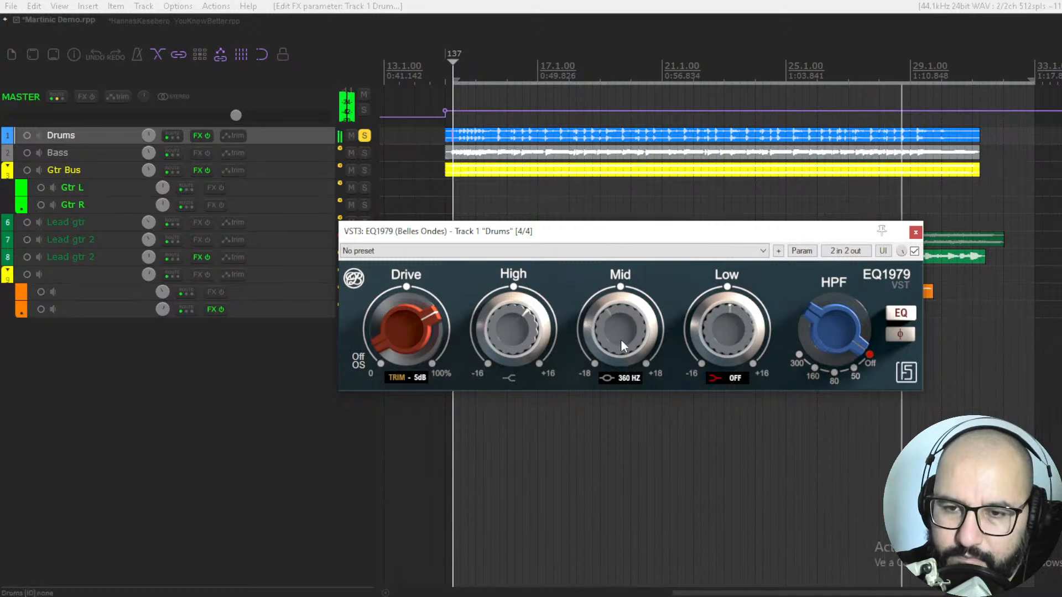
{"action": "left_click", "coordinate": [714, 378]}
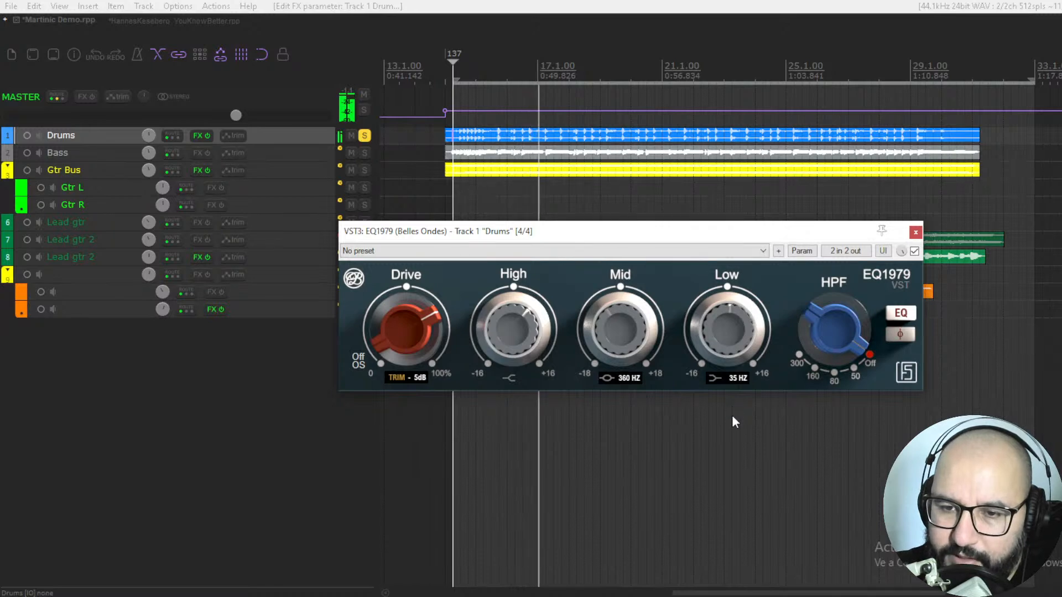
{"action": "left_click", "coordinate": [735, 379]}
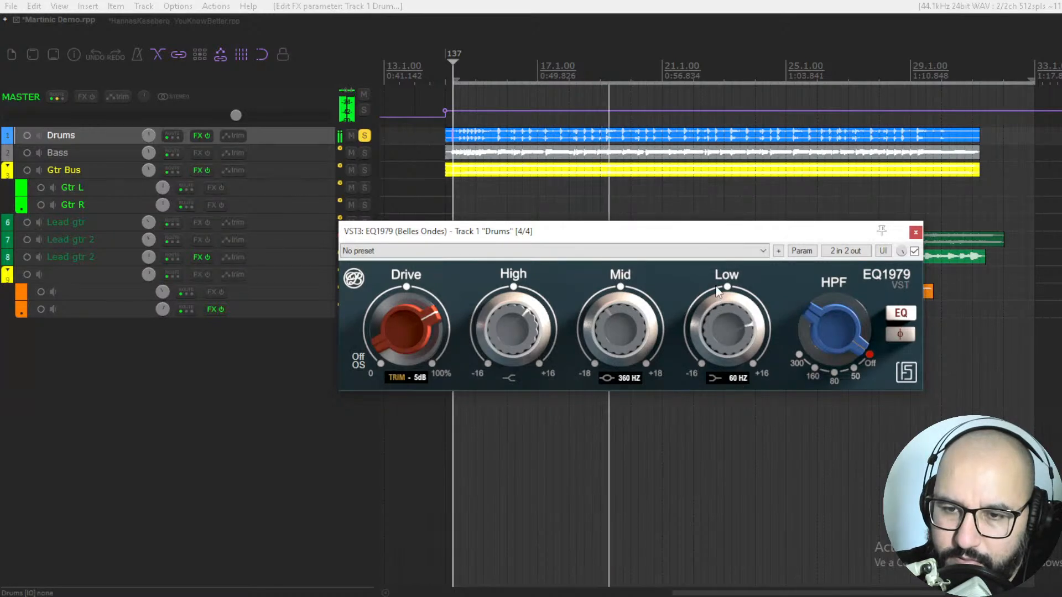
{"action": "left_click_drag", "start_coordinate": [709, 310], "coordinate": [712, 313]}
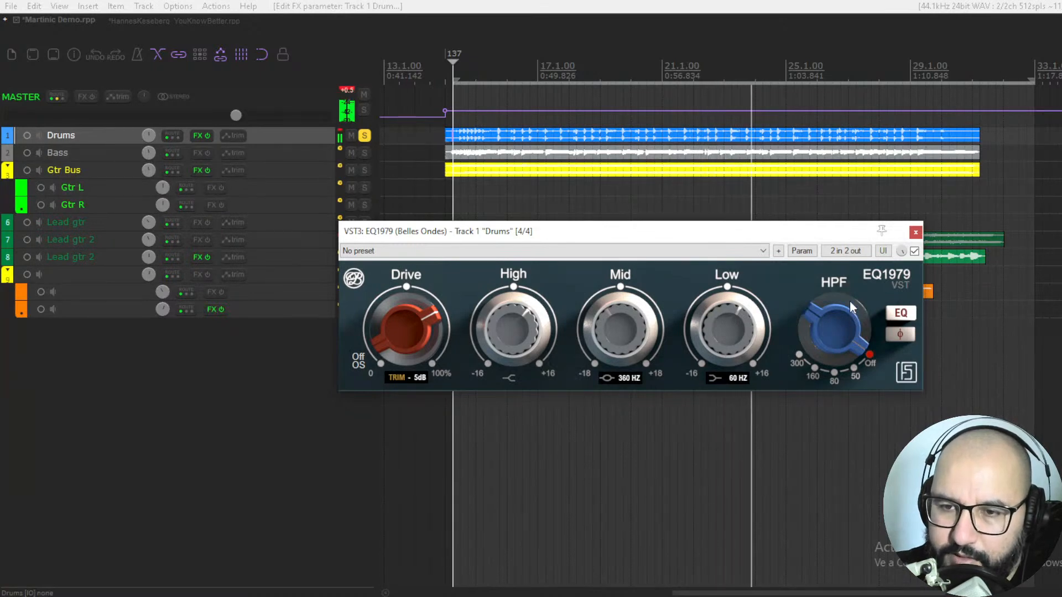
Step: Try the high-pass filter at 50, compare with the plugin bypassed, and switch the filter back to Off
{"action": "mouse_move", "coordinate": [838, 356]}
{"action": "left_mouse_down"}
{"action": "mouse_move", "coordinate": [824, 420]}
{"action": "mouse_move", "coordinate": [843, 340]}
{"action": "left_mouse_up"}
{"action": "left_click_drag", "start_coordinate": [850, 304], "coordinate": [846, 326]}
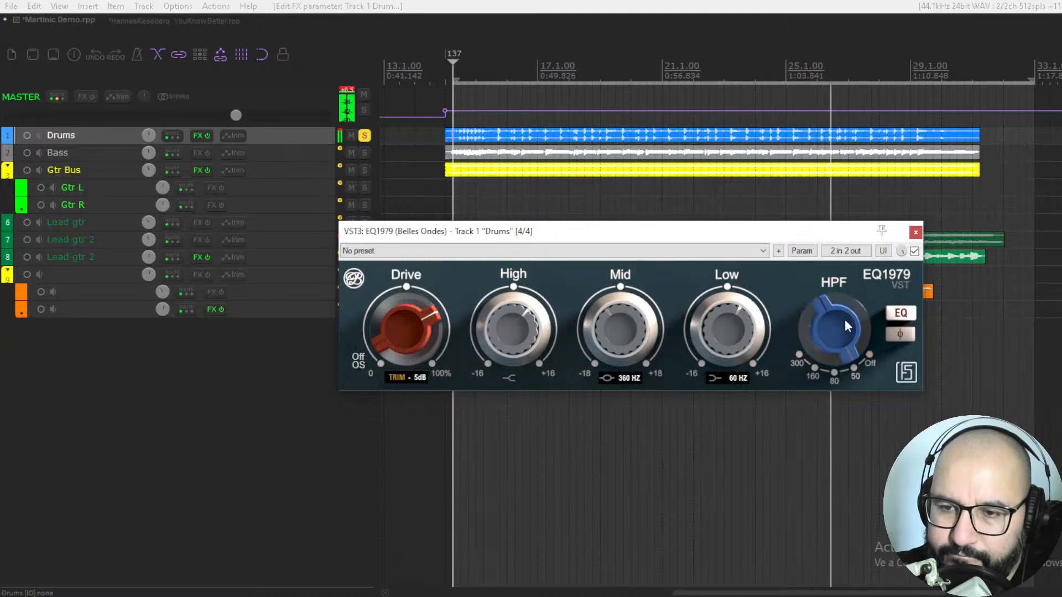
{"action": "left_click", "coordinate": [914, 251]}
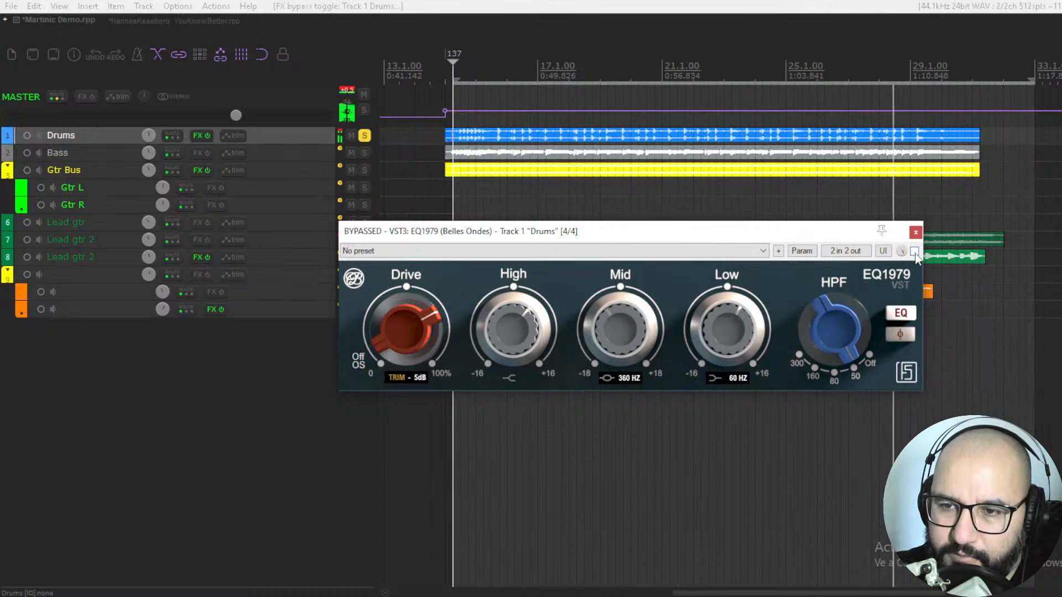
{"action": "left_click", "coordinate": [914, 251]}
{"action": "left_click_drag", "start_coordinate": [859, 335], "coordinate": [875, 291]}
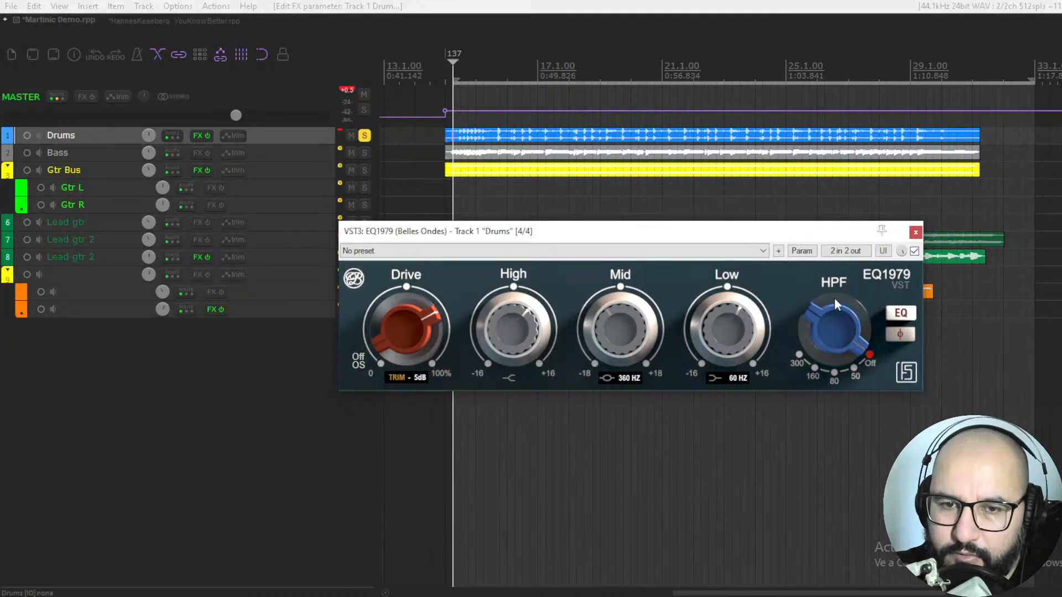
Step: Close the EQ1979 plugin window of the Drums track
{"action": "left_click", "coordinate": [914, 252]}
{"action": "left_click", "coordinate": [915, 232]}
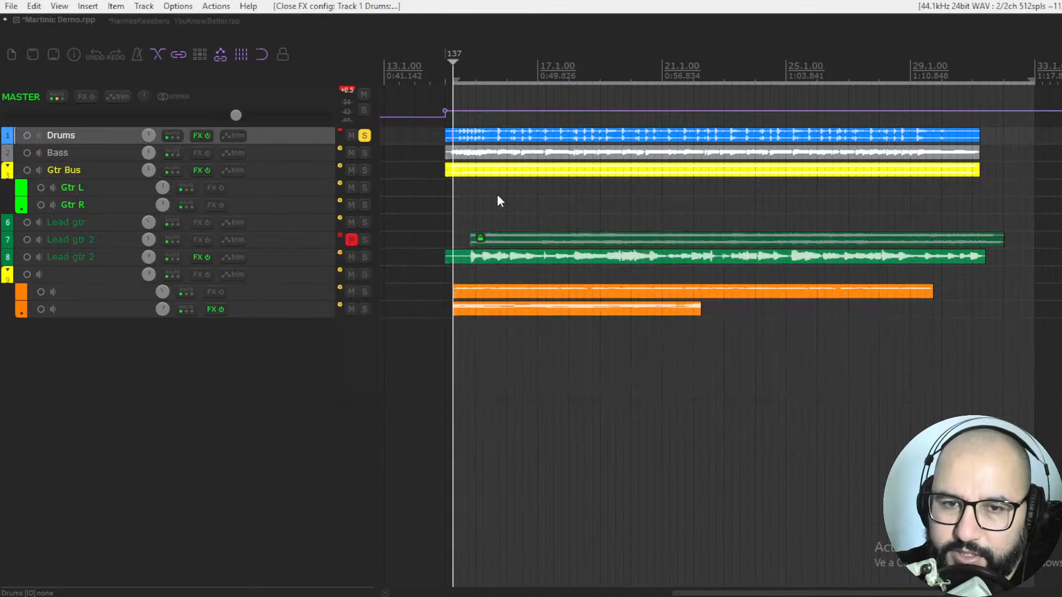
Step: Solo the Gtr Bus track instead of Drums and open its EQ1979 plugin window
{"action": "left_click", "coordinate": [365, 136]}
{"action": "left_click", "coordinate": [363, 171]}
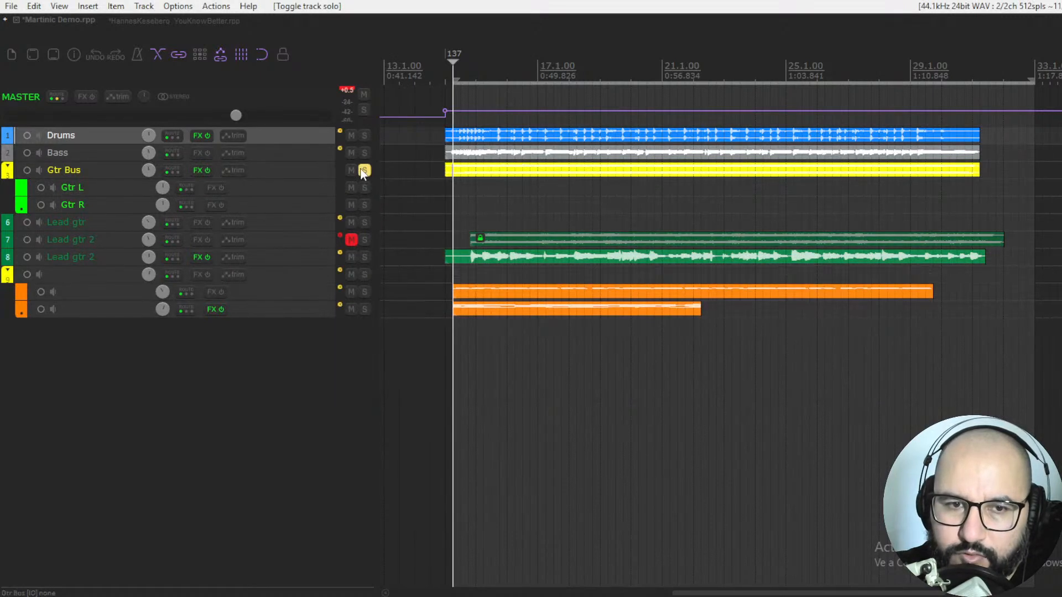
{"action": "right_click", "coordinate": [195, 168]}
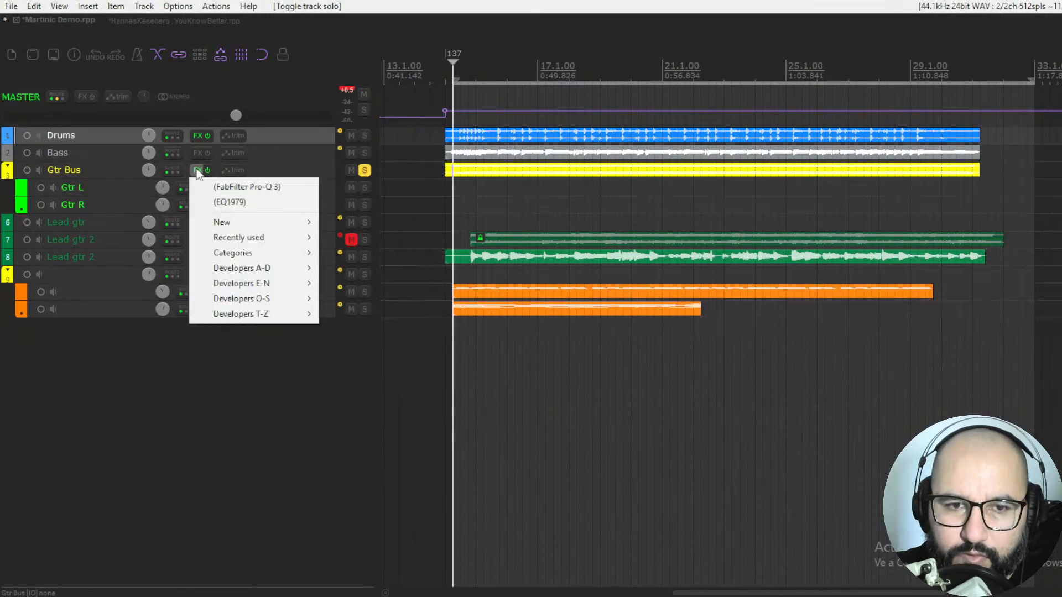
{"action": "left_click", "coordinate": [227, 202]}
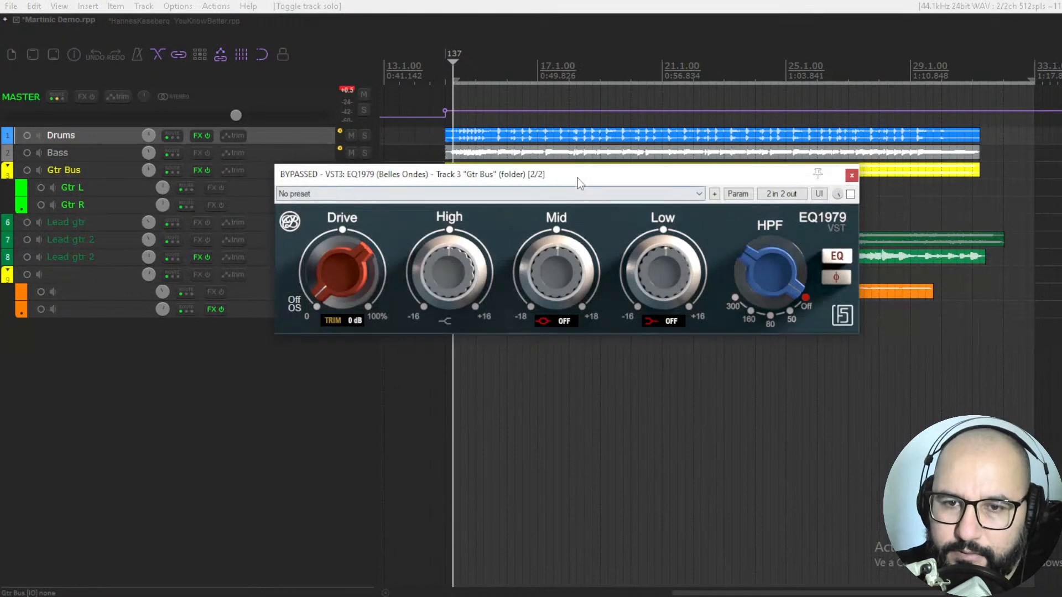
{"action": "left_click_drag", "start_coordinate": [577, 178], "coordinate": [589, 205]}
Step: Play the guitars, enable EQ1979, raise the Drive well past halfway and set the trim to -5 dB
{"action": "key", "text": "space"}
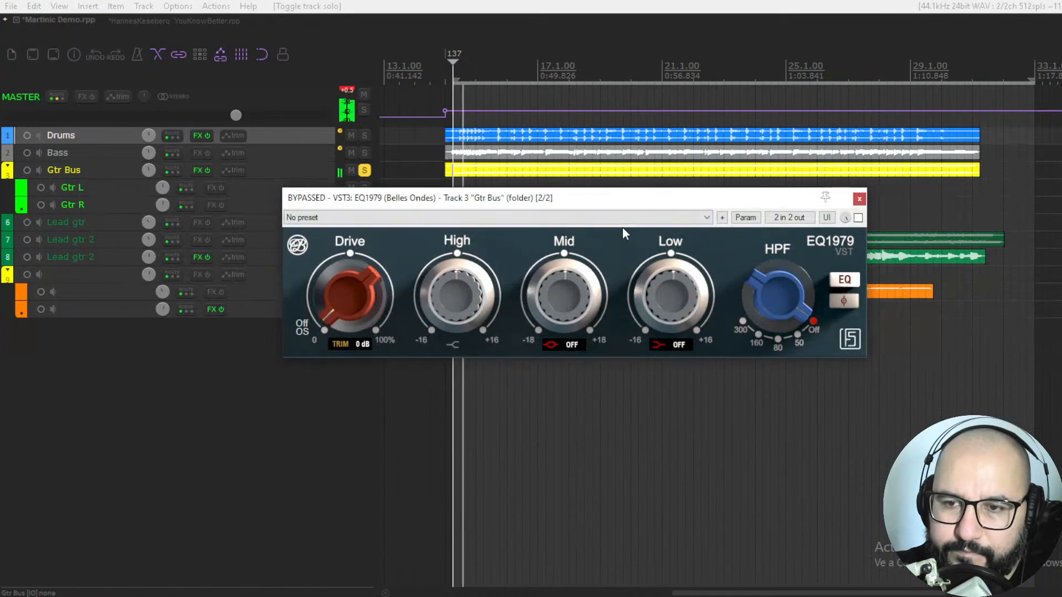
{"action": "left_click", "coordinate": [858, 219]}
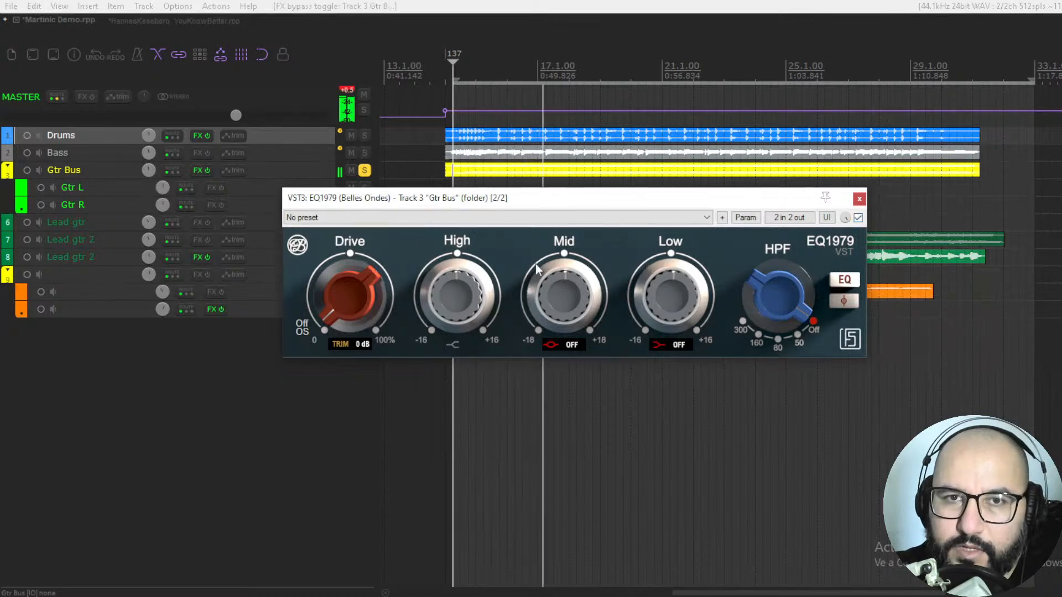
{"action": "left_click_drag", "start_coordinate": [340, 304], "coordinate": [341, 236]}
{"action": "left_click_drag", "start_coordinate": [363, 343], "coordinate": [363, 351]}
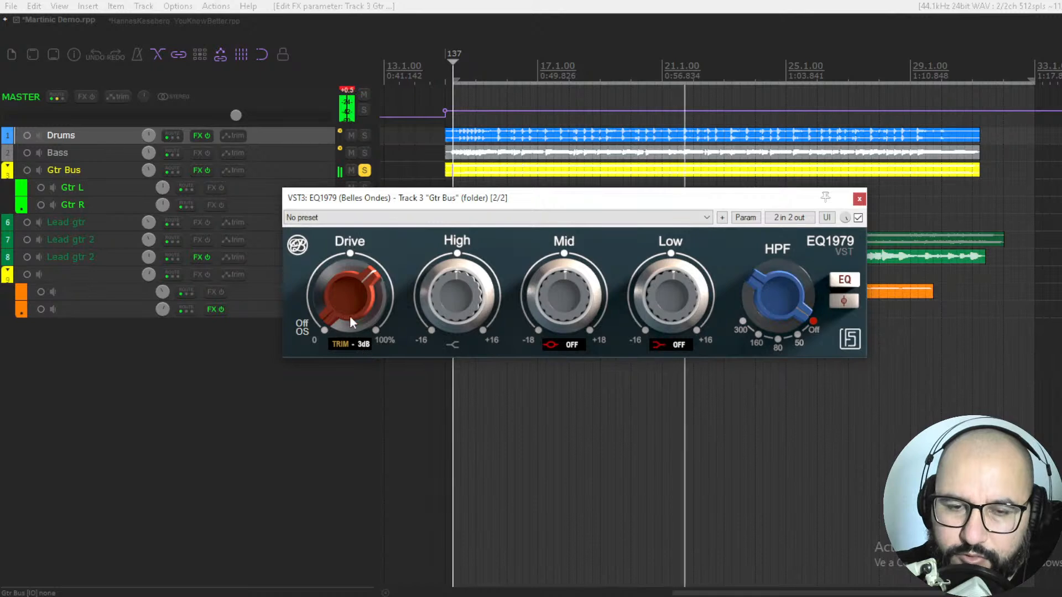
{"action": "left_click_drag", "start_coordinate": [347, 301], "coordinate": [350, 286]}
{"action": "left_click_drag", "start_coordinate": [346, 340], "coordinate": [357, 349]}
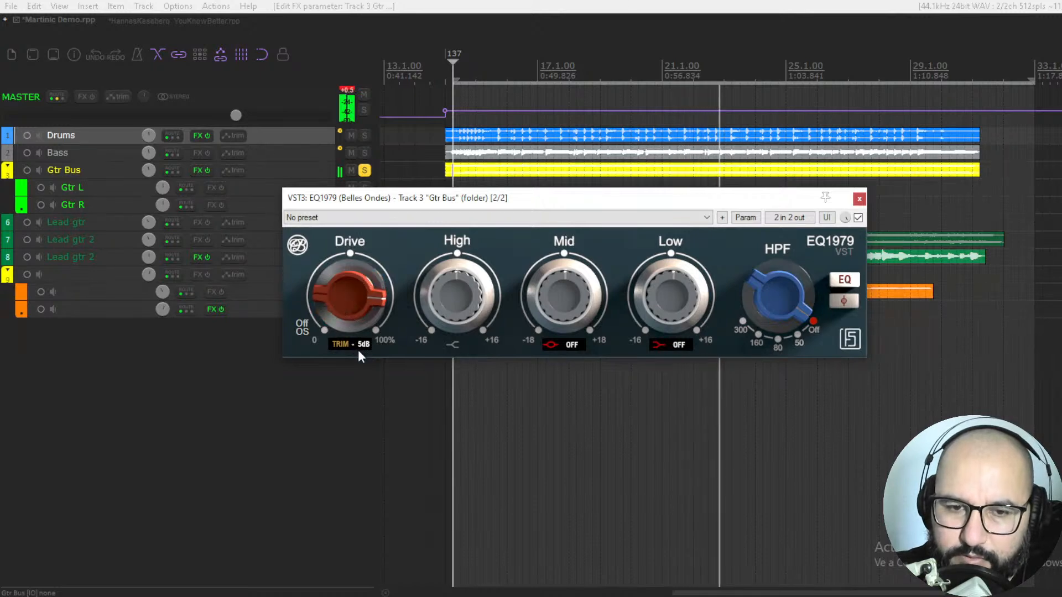
Step: Compare the driven guitars with the plugin bypassed and lower the trim to -7 dB
{"action": "left_click", "coordinate": [858, 218]}
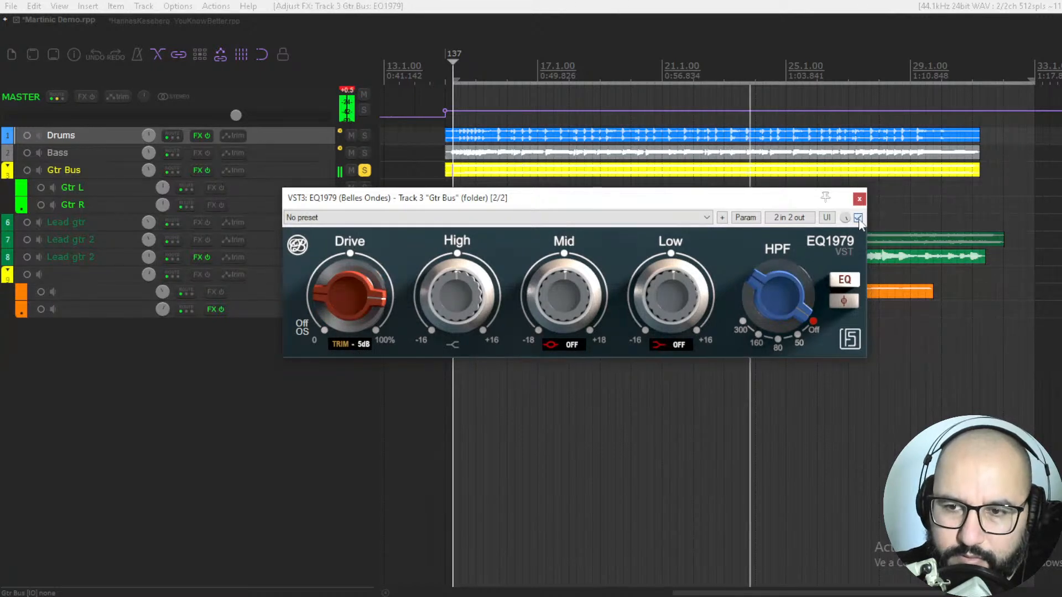
{"action": "left_click", "coordinate": [858, 217]}
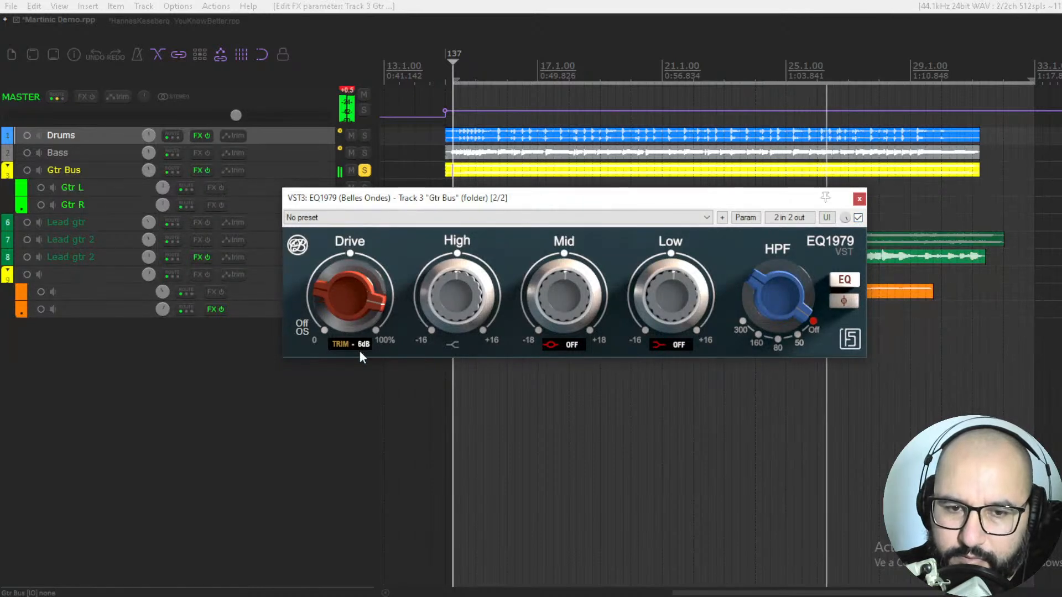
{"action": "scroll", "coordinate": [357, 343], "scroll_direction": "down", "scroll_amount": 2}
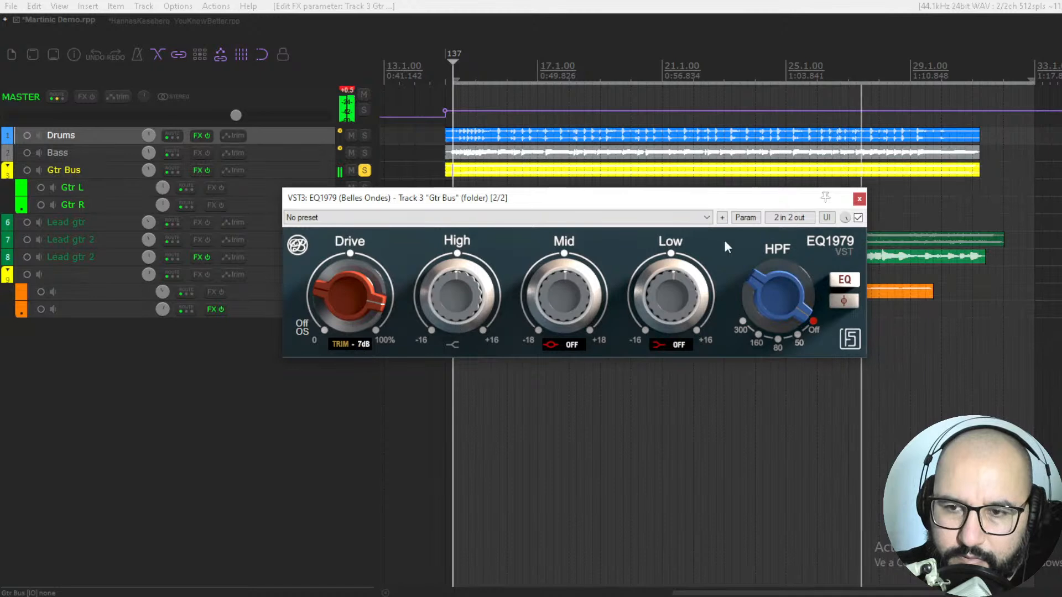
Step: Compare the level-matched guitars with EQ1979 bypassed and enabled twice, leaving the plugin on
{"action": "left_click", "coordinate": [859, 218]}
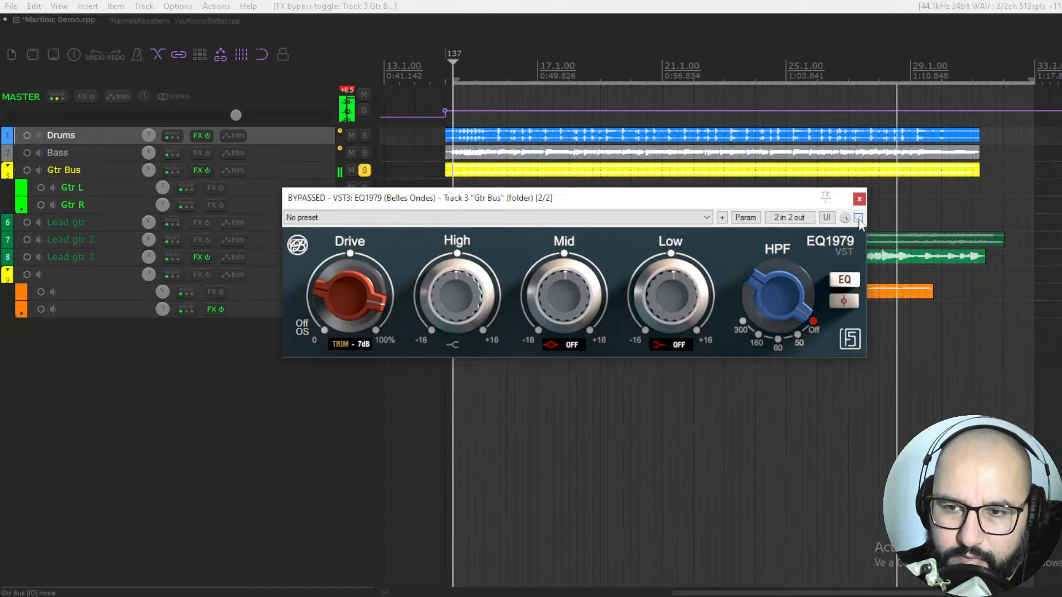
{"action": "left_click", "coordinate": [859, 218]}
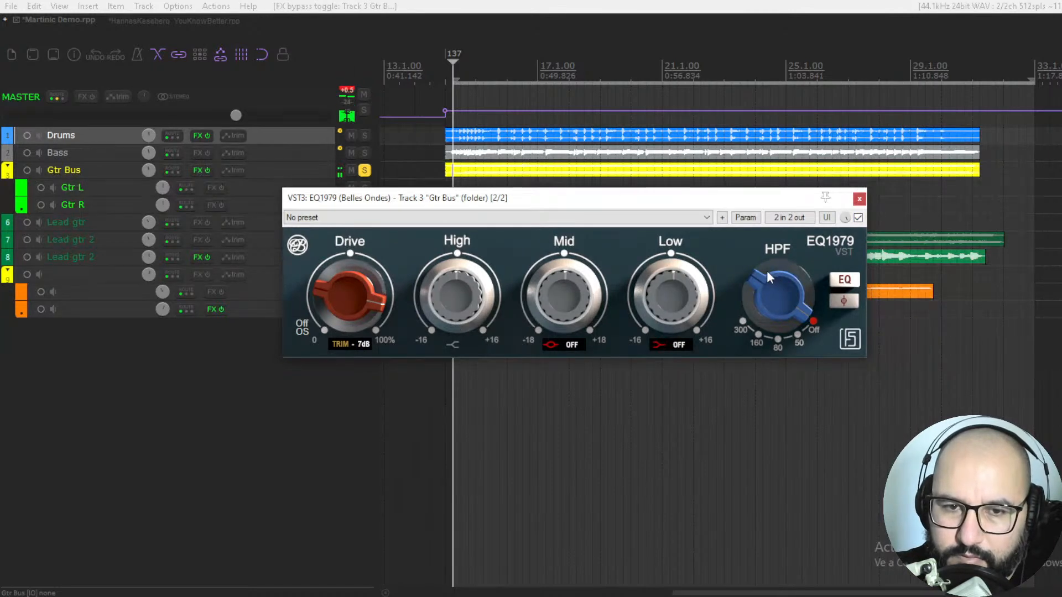
{"action": "left_click", "coordinate": [859, 220]}
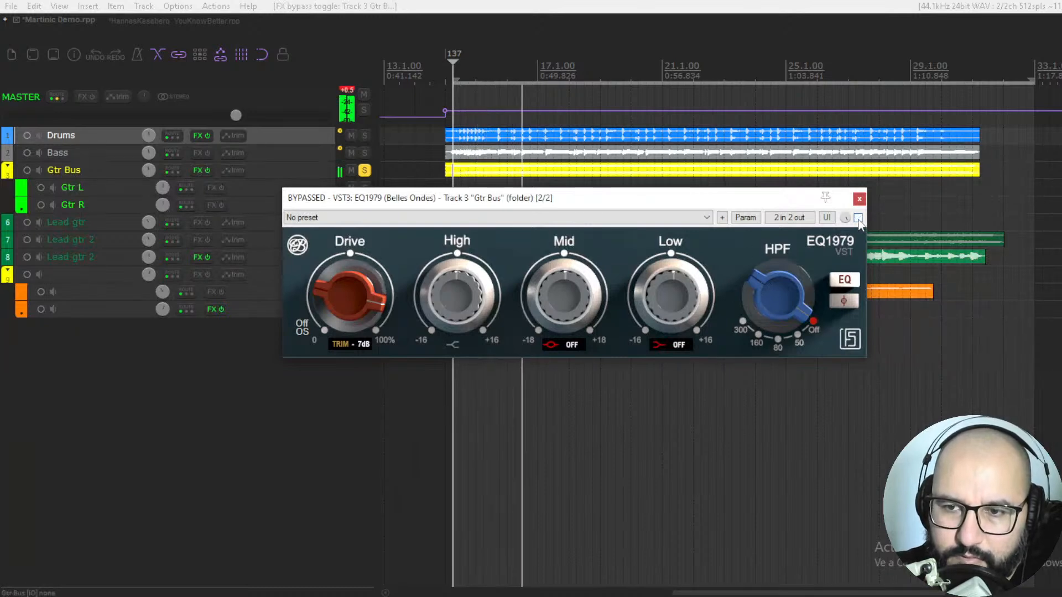
{"action": "left_click", "coordinate": [858, 219]}
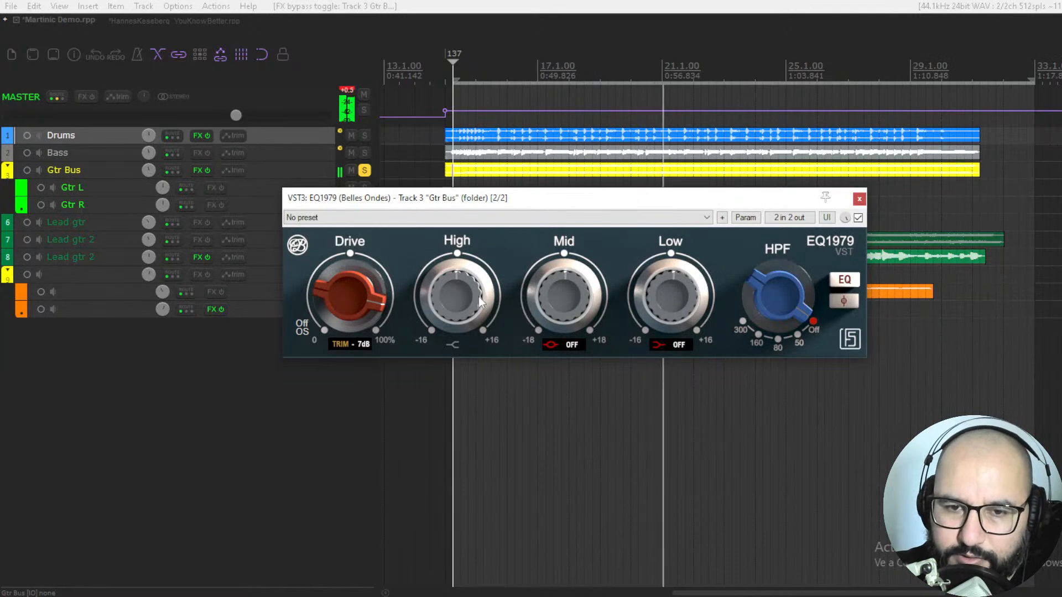
Step: Boost the High band of the guitar bus moderately while listening
{"action": "left_click_drag", "start_coordinate": [452, 281], "coordinate": [456, 243]}
{"action": "left_click_drag", "start_coordinate": [449, 281], "coordinate": [446, 287]}
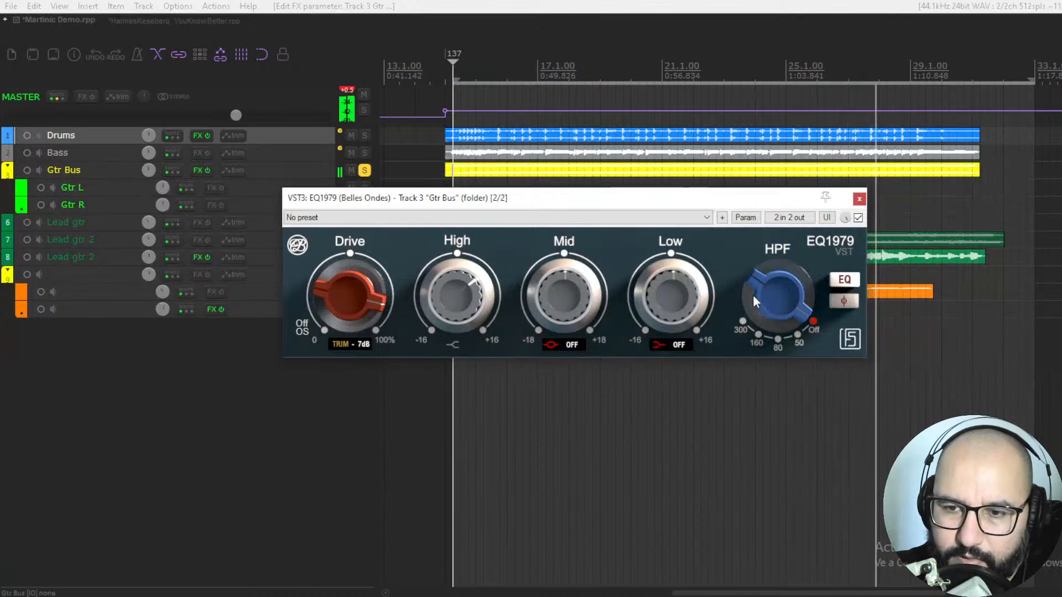
{"action": "key", "text": "space"}
Step: Set the high-pass filter on the guitars to 80 and compare the sound with the plugin bypassed
{"action": "left_click_drag", "start_coordinate": [782, 255], "coordinate": [764, 355]}
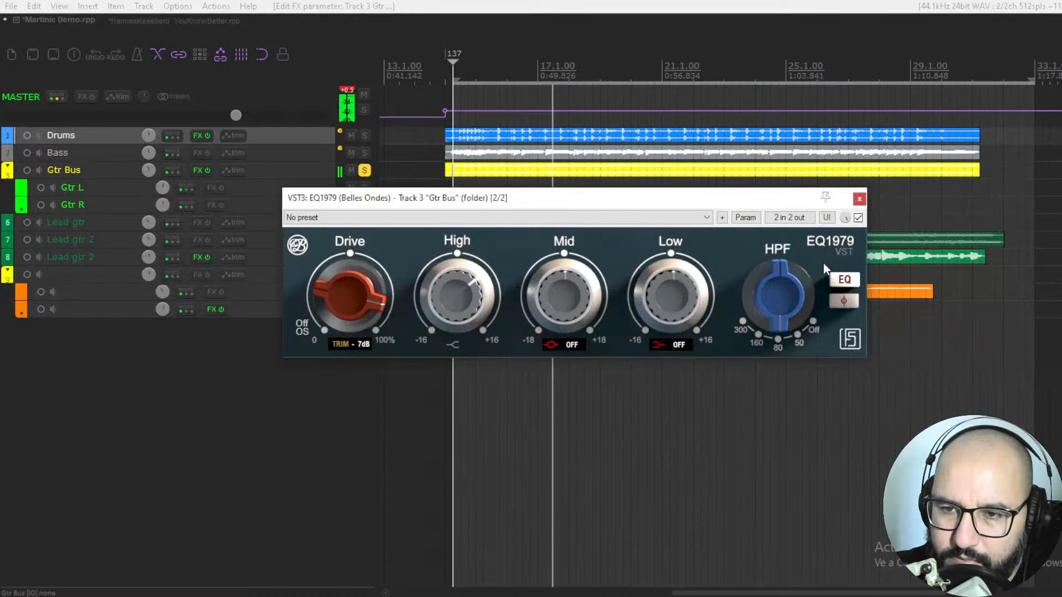
{"action": "left_click", "coordinate": [858, 218]}
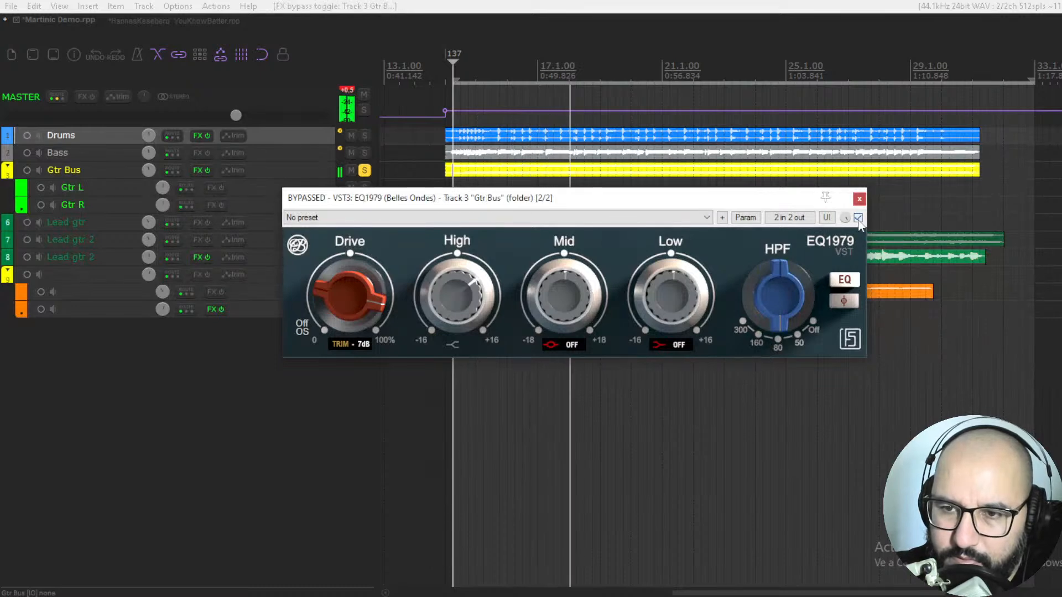
{"action": "left_click", "coordinate": [858, 218]}
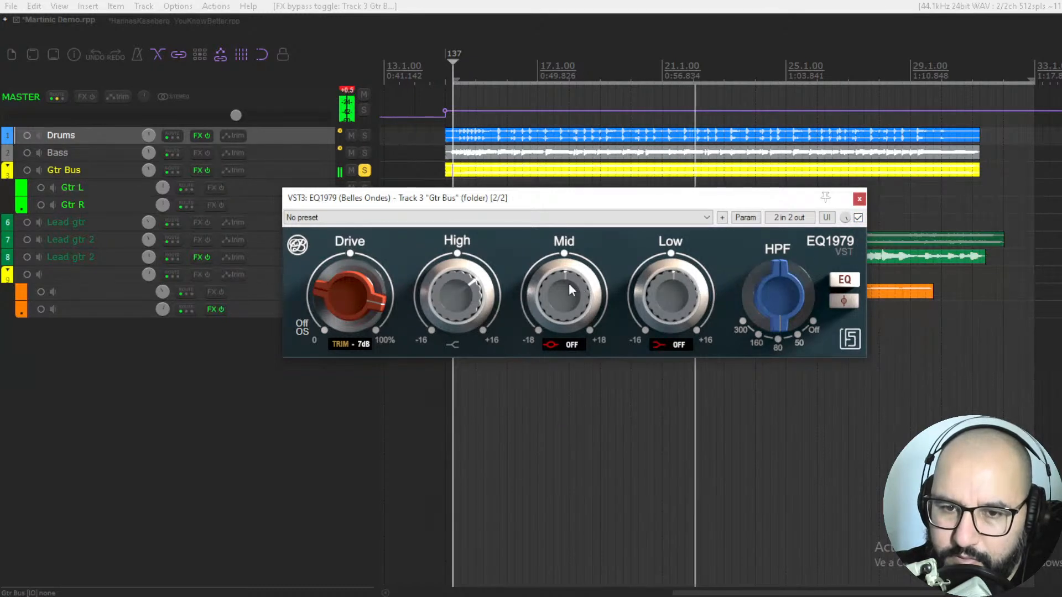
Step: Try the Mid band at several frequencies and gains, and settle on 1.6 kHz with a slight boost
{"action": "left_click_drag", "start_coordinate": [562, 343], "coordinate": [555, 406]}
{"action": "mouse_move", "coordinate": [570, 311]}
{"action": "left_mouse_down"}
{"action": "mouse_move", "coordinate": [576, 277]}
{"action": "mouse_move", "coordinate": [571, 302]}
{"action": "left_mouse_up"}
{"action": "left_click_drag", "start_coordinate": [569, 343], "coordinate": [568, 360]}
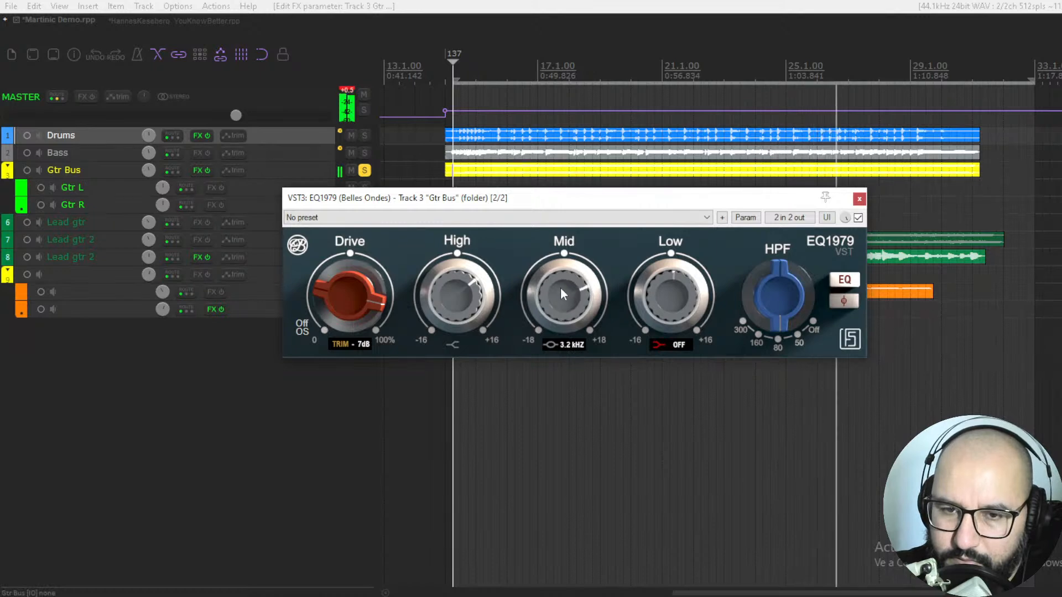
{"action": "left_click_drag", "start_coordinate": [560, 300], "coordinate": [562, 368]}
{"action": "left_click_drag", "start_coordinate": [563, 318], "coordinate": [566, 296]}
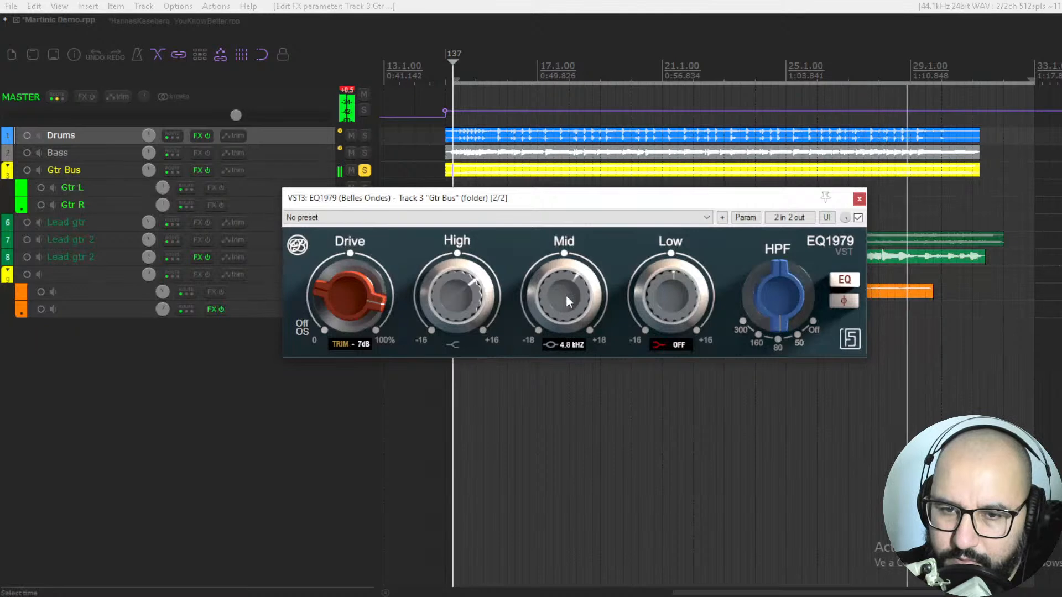
{"action": "left_click_drag", "start_coordinate": [570, 349], "coordinate": [571, 308]}
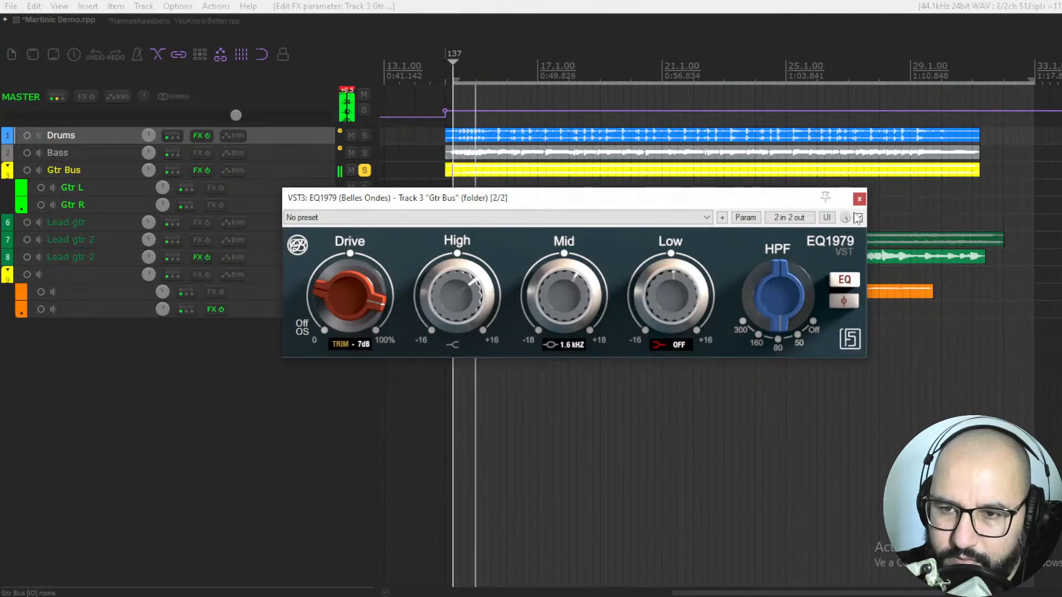
Step: Lower the trim to -10 dB and compare the guitars with the plugin bypassed
{"action": "left_click_drag", "start_coordinate": [361, 342], "coordinate": [361, 350]}
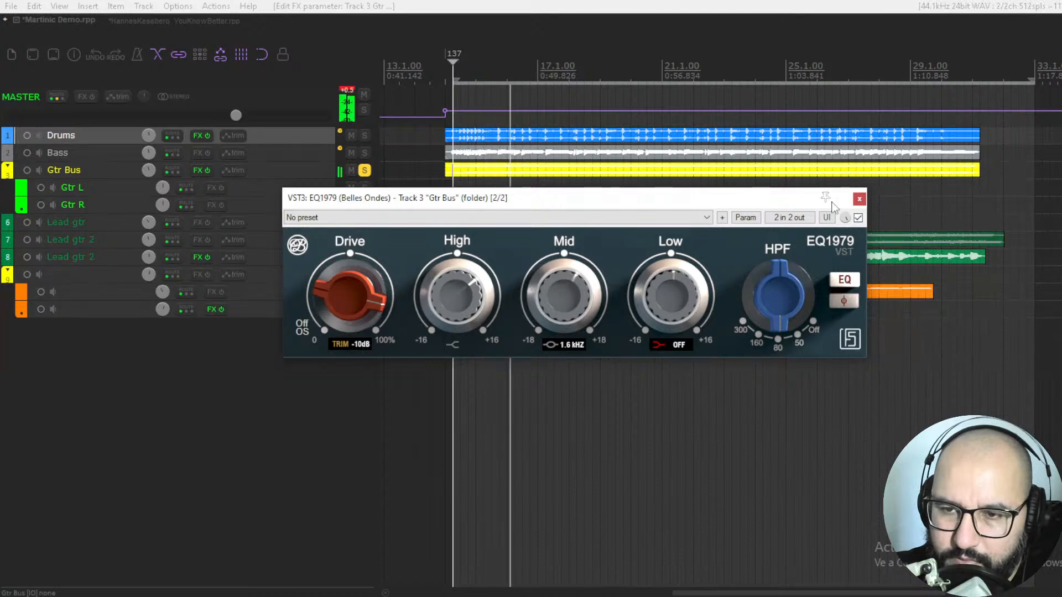
{"action": "left_click", "coordinate": [858, 219]}
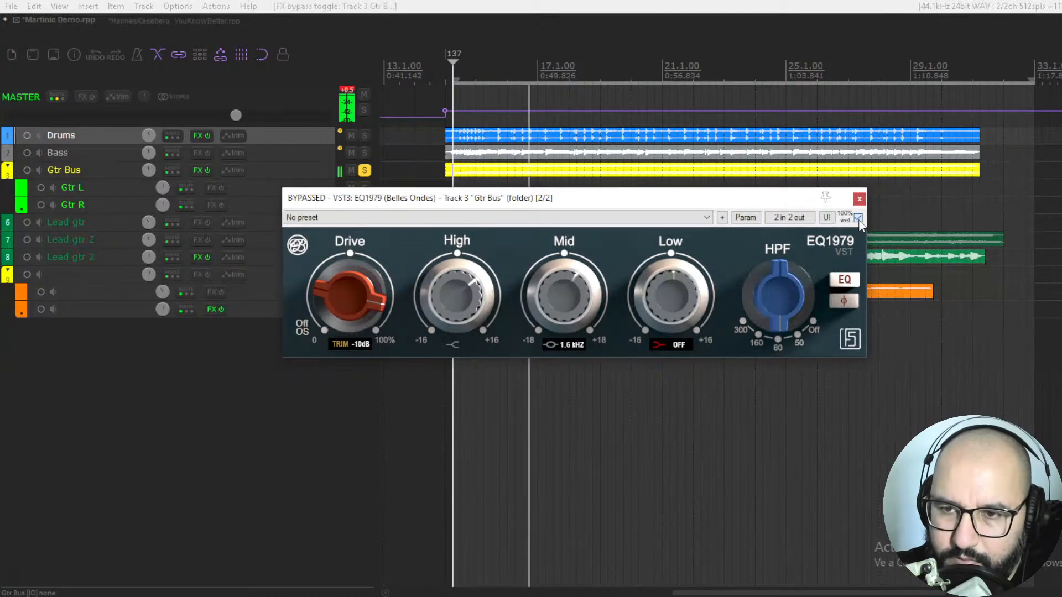
{"action": "left_click", "coordinate": [858, 218]}
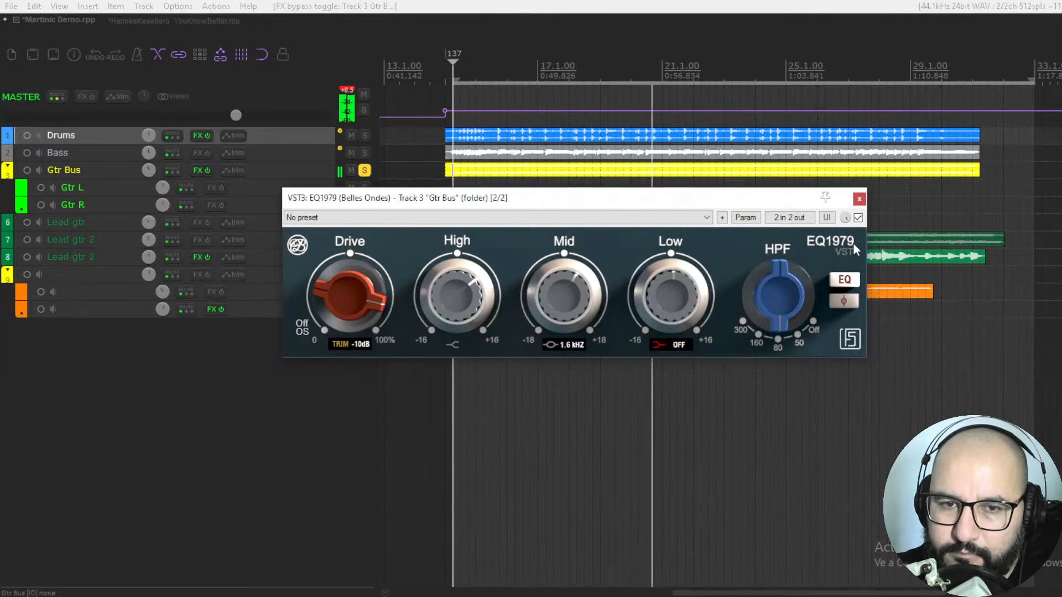
Step: Stop playback, bypass EQ1979 on the guitar bus and close its window
{"action": "key", "text": "space"}
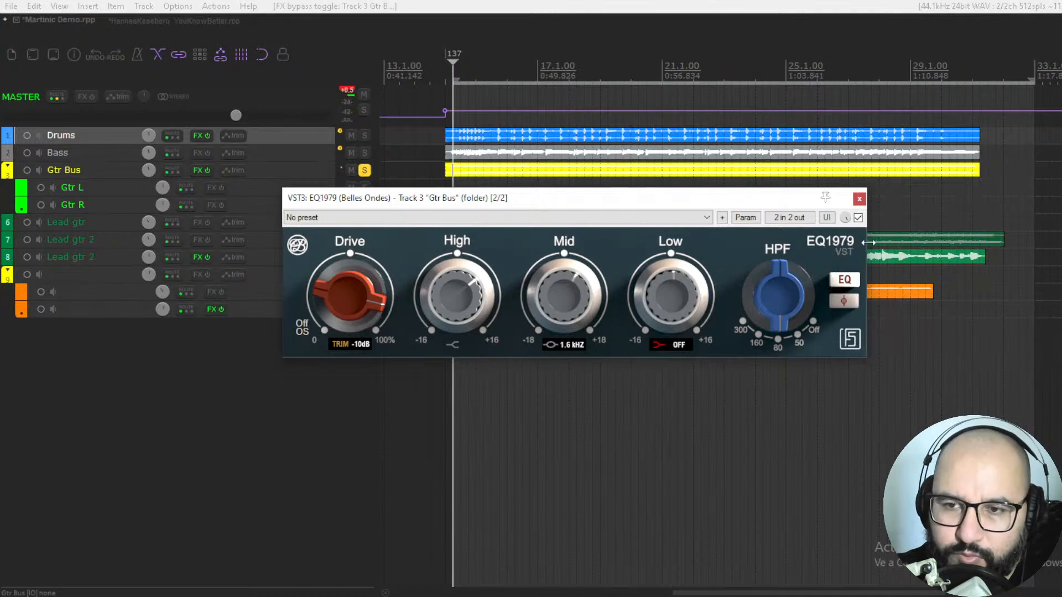
{"action": "left_click", "coordinate": [858, 218]}
{"action": "left_click", "coordinate": [859, 199]}
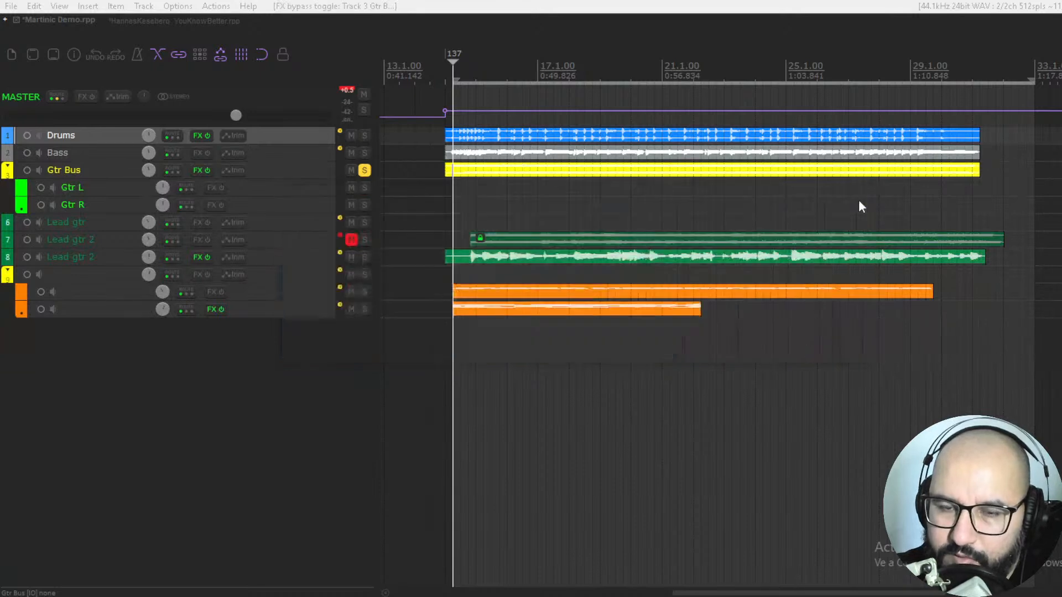
Step: Solo track 11 instead of Gtr Bus and open its SFX1 (SLAPASSOUND) plugin in a clear spot
{"action": "left_click", "coordinate": [366, 170]}
{"action": "left_click", "coordinate": [365, 310]}
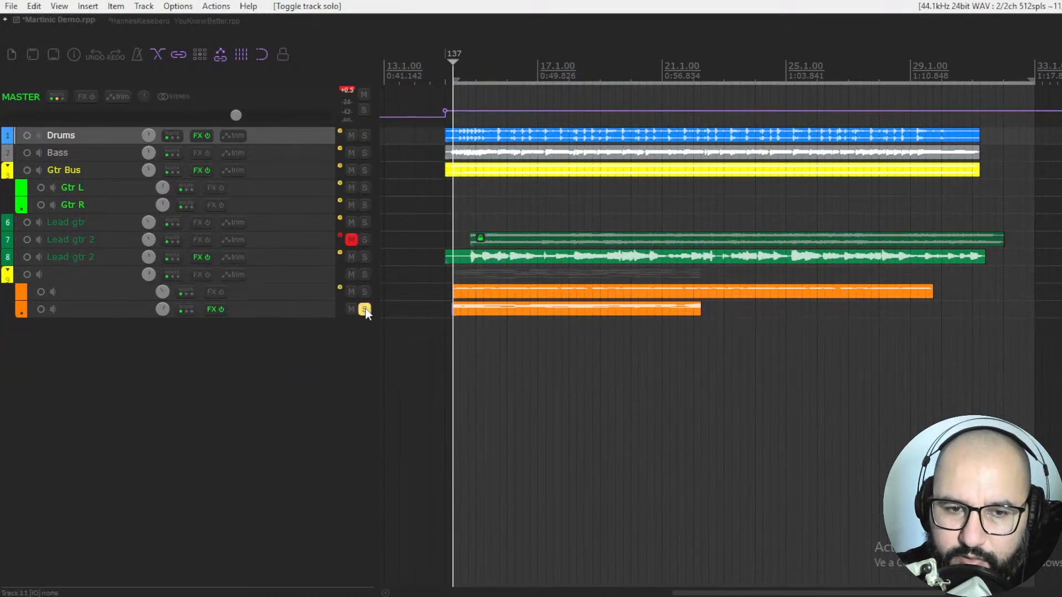
{"action": "right_click", "coordinate": [214, 310]}
{"action": "left_click", "coordinate": [235, 325]}
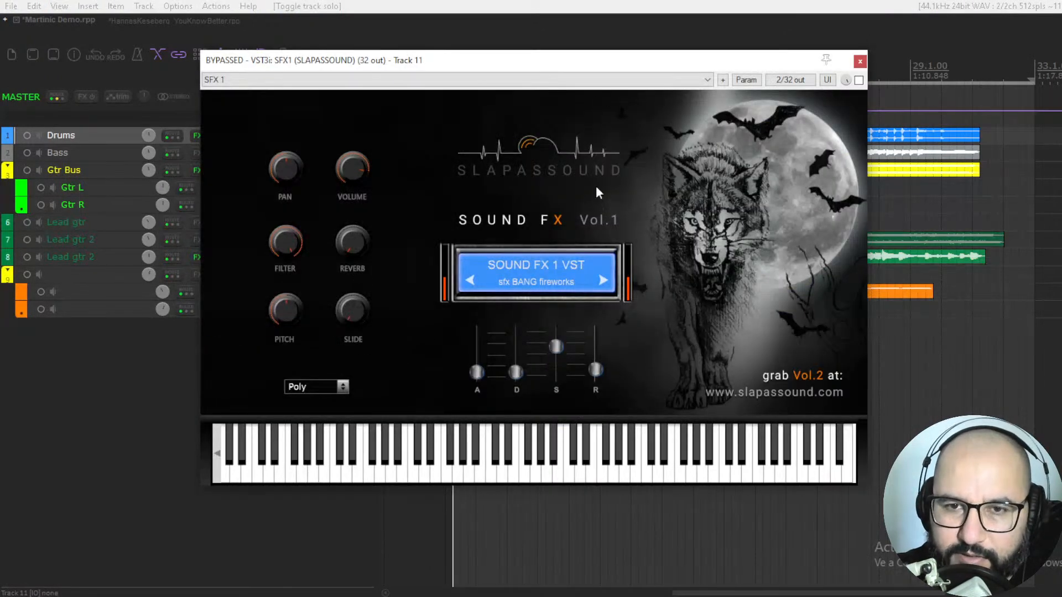
{"action": "left_click_drag", "start_coordinate": [599, 70], "coordinate": [629, 96]}
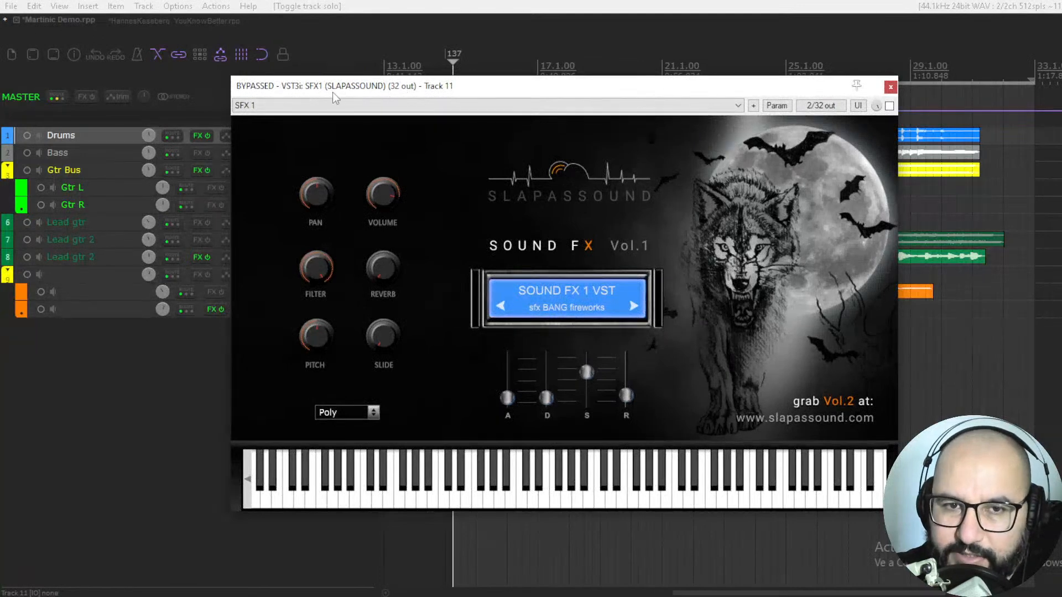
{"action": "left_click_drag", "start_coordinate": [563, 94], "coordinate": [571, 96]}
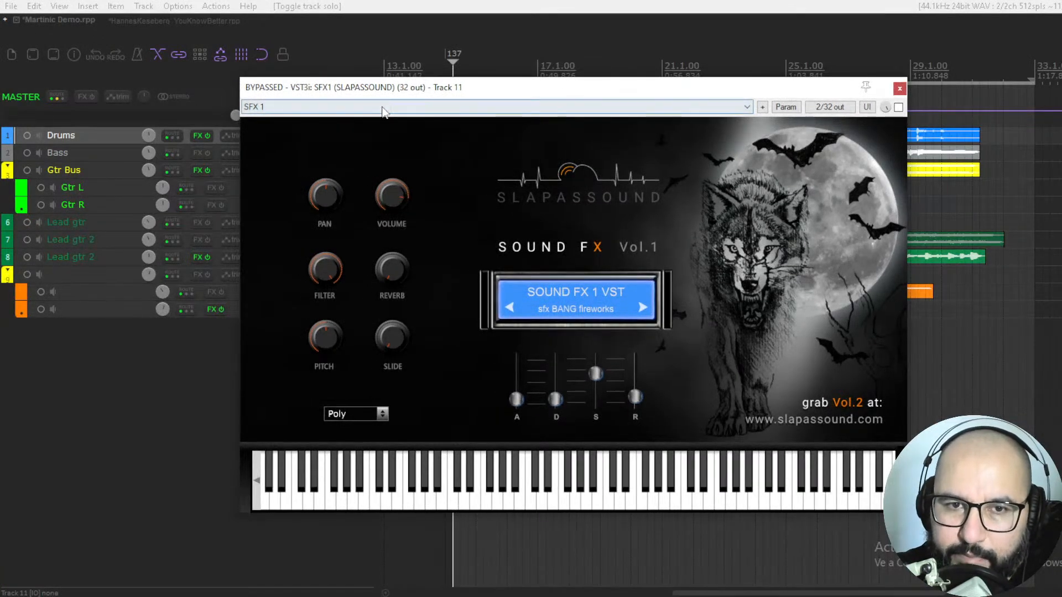
{"action": "left_click_drag", "start_coordinate": [501, 94], "coordinate": [587, 114]}
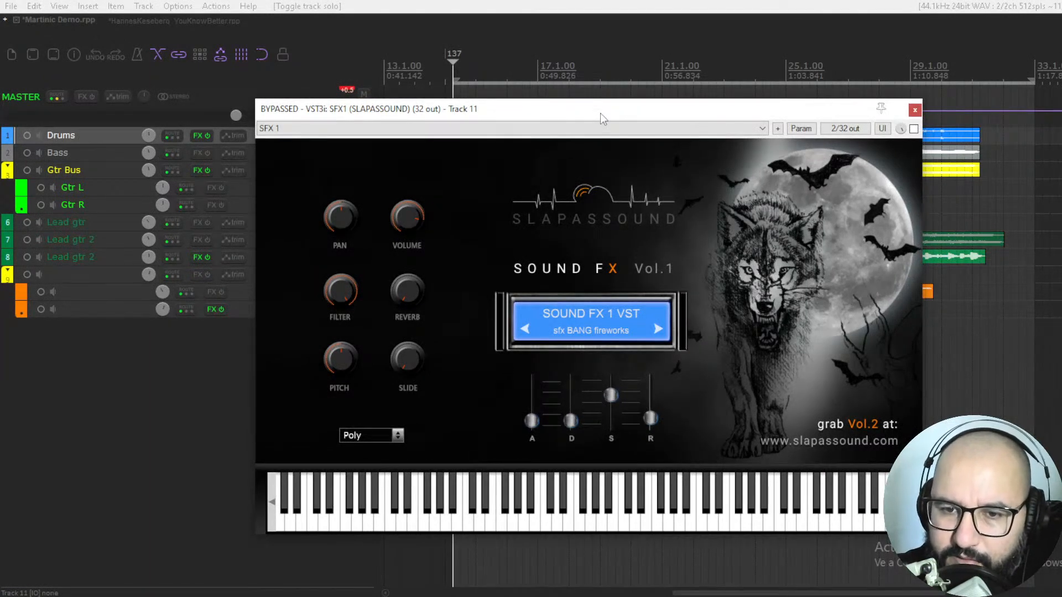
{"action": "left_click_drag", "start_coordinate": [602, 112], "coordinate": [635, 115]}
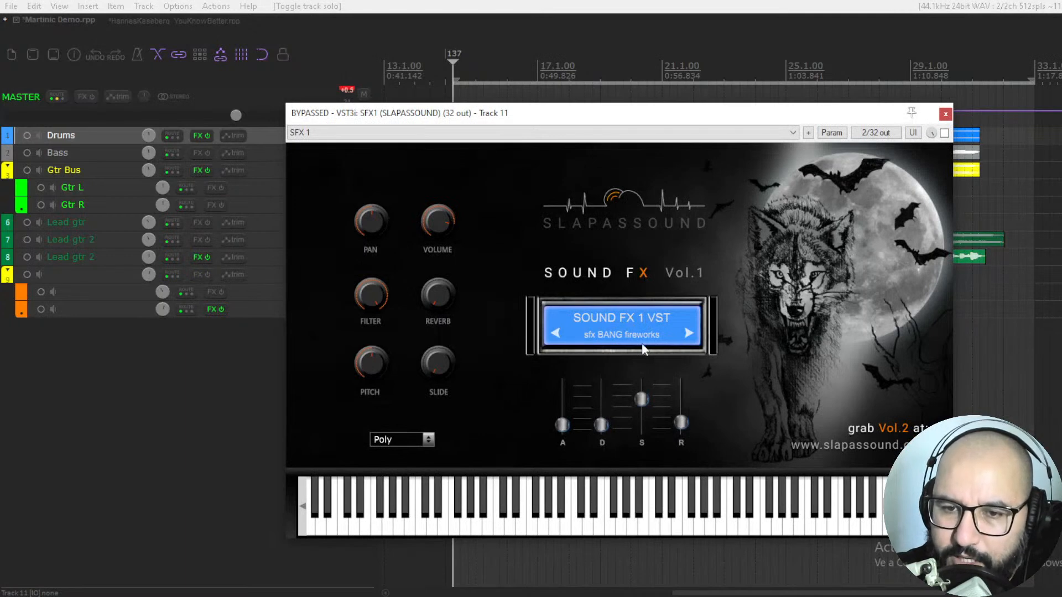
Step: Examine the SFX1 list of sound categories without changing the selection, and look at the Slide control
{"action": "left_click", "coordinate": [629, 335]}
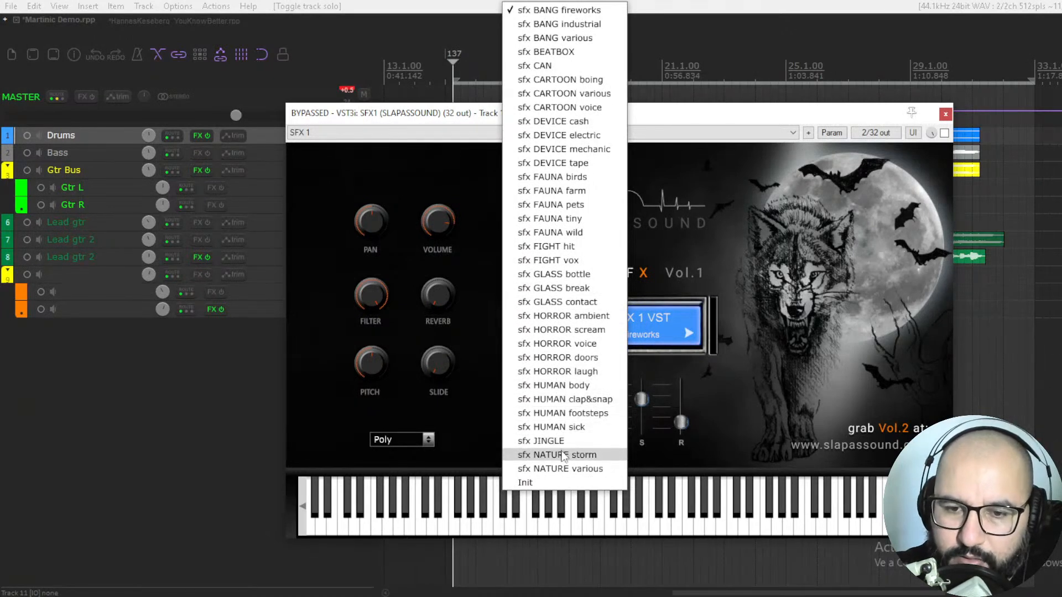
{"action": "left_click", "coordinate": [742, 311]}
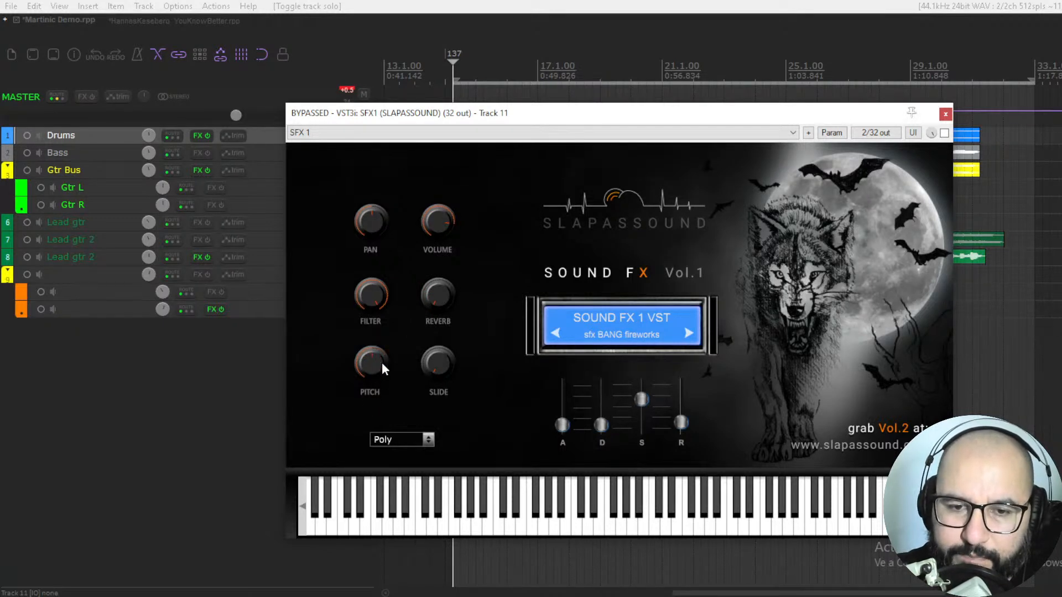
{"action": "mouse_move", "coordinate": [436, 366]}
{"action": "left_mouse_down"}
{"action": "mouse_move", "coordinate": [439, 228]}
{"action": "mouse_move", "coordinate": [438, 375]}
{"action": "left_mouse_up"}
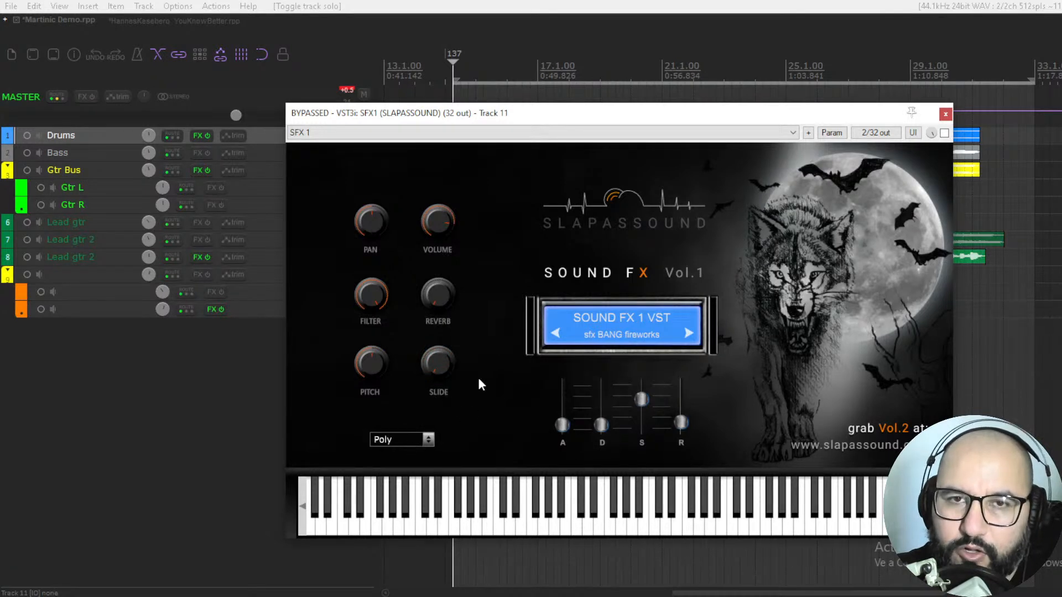
Step: View the voice mode choices while keeping Poly, and nudge the Release and Attack sliders down in SFX1
{"action": "left_click", "coordinate": [412, 443]}
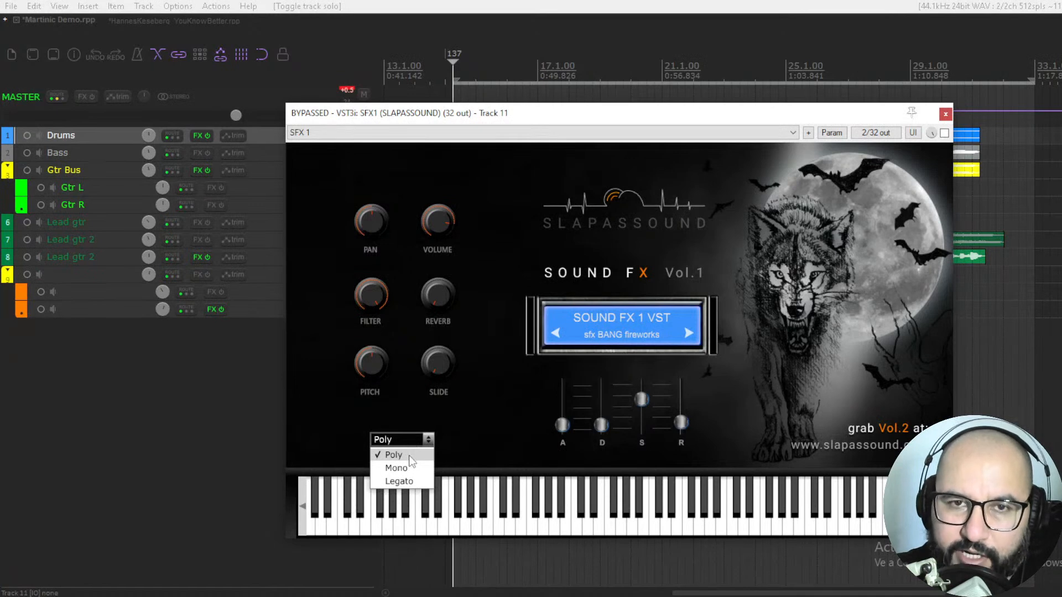
{"action": "left_click", "coordinate": [495, 441]}
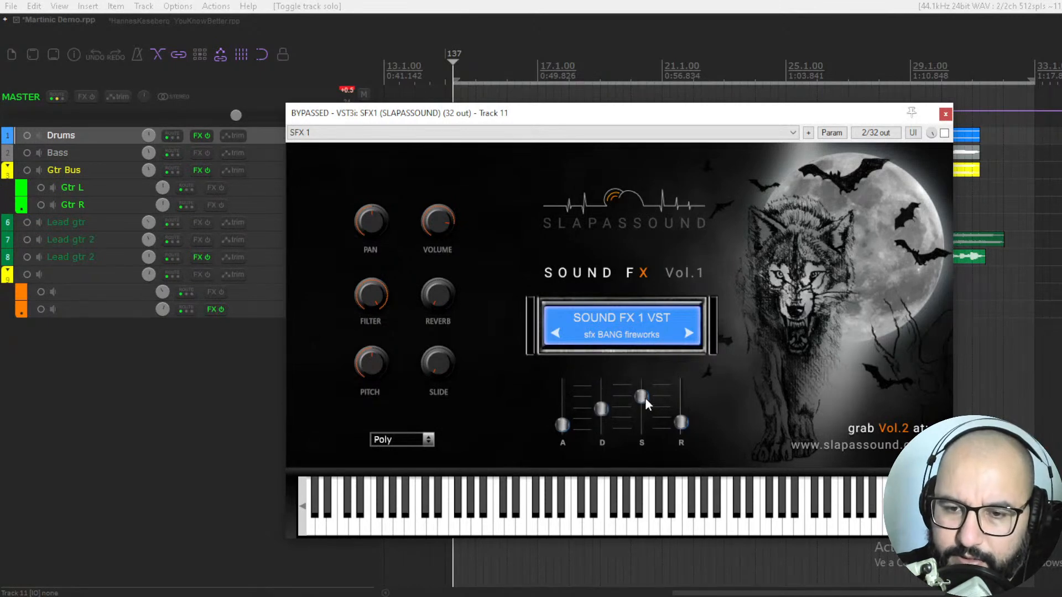
{"action": "left_click_drag", "start_coordinate": [680, 424], "coordinate": [682, 427]}
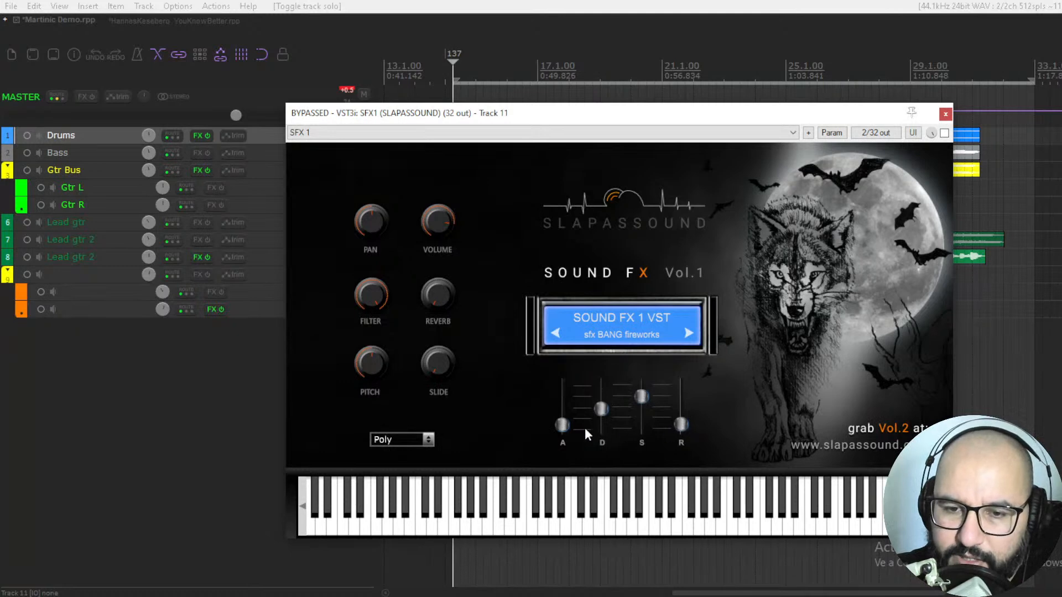
{"action": "mouse_move", "coordinate": [564, 427]}
{"action": "left_mouse_down"}
{"action": "mouse_move", "coordinate": [570, 377]}
{"action": "mouse_move", "coordinate": [565, 432]}
{"action": "left_mouse_up"}
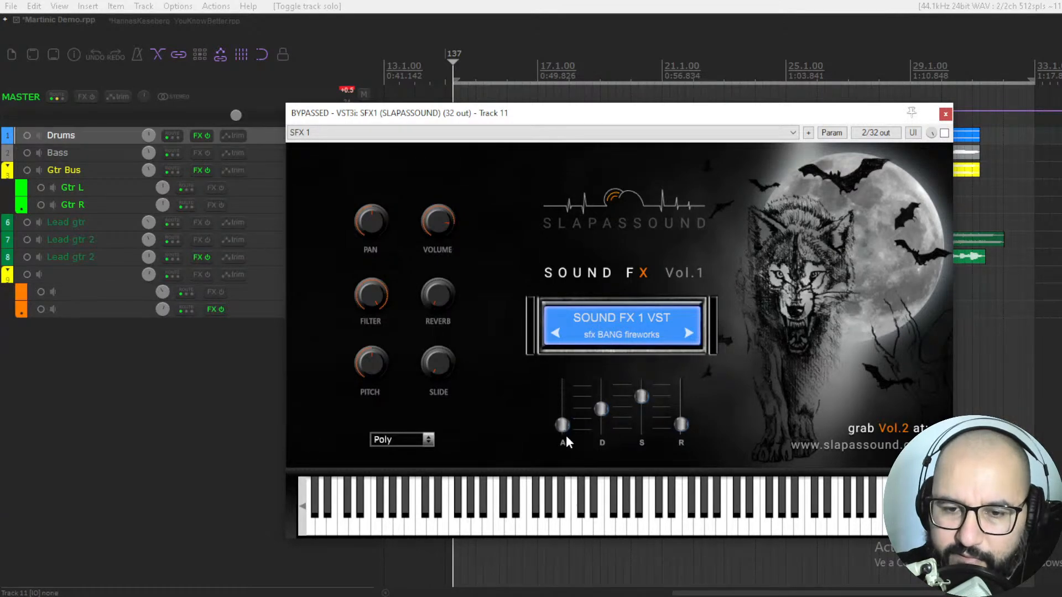
Step: Move the SFX1 window up and review its sound category list without changing the selection
{"action": "left_click_drag", "start_coordinate": [696, 113], "coordinate": [710, 93]}
{"action": "left_click", "coordinate": [639, 304]}
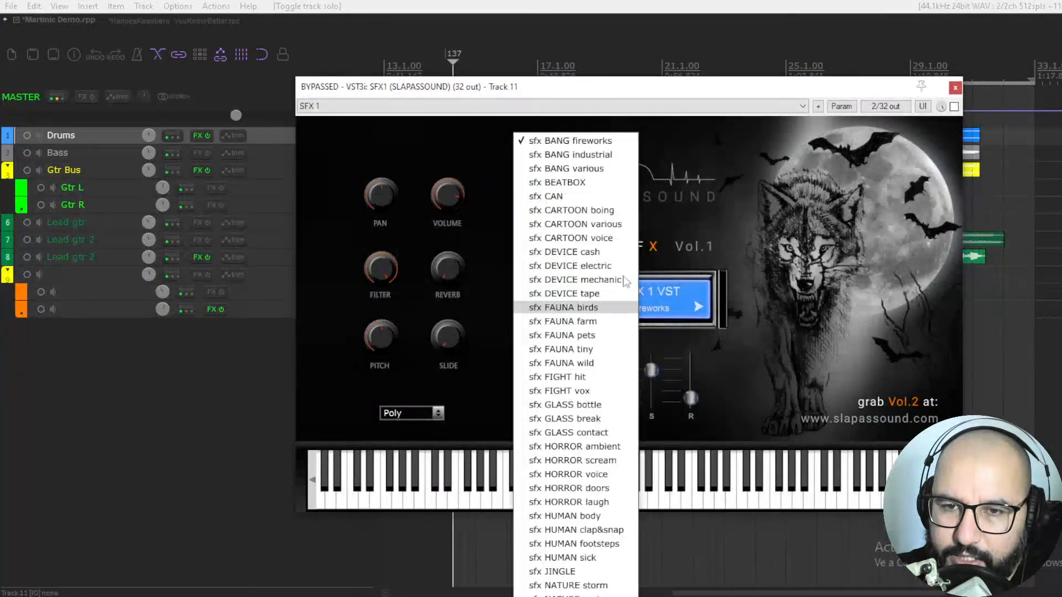
{"action": "left_click", "coordinate": [671, 138]}
Step: Reposition the SFX1 window, take the plugin out of bypass, and audition the sfx BANG fireworks sound
{"action": "left_click_drag", "start_coordinate": [695, 94], "coordinate": [707, 108]}
{"action": "left_click", "coordinate": [967, 120]}
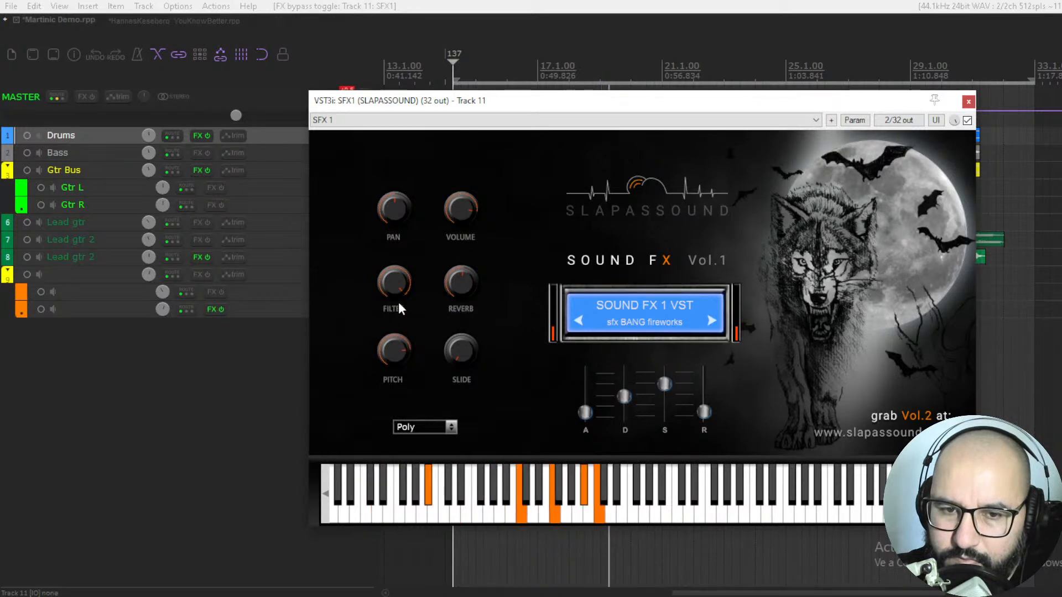
{"action": "key", "text": "space"}
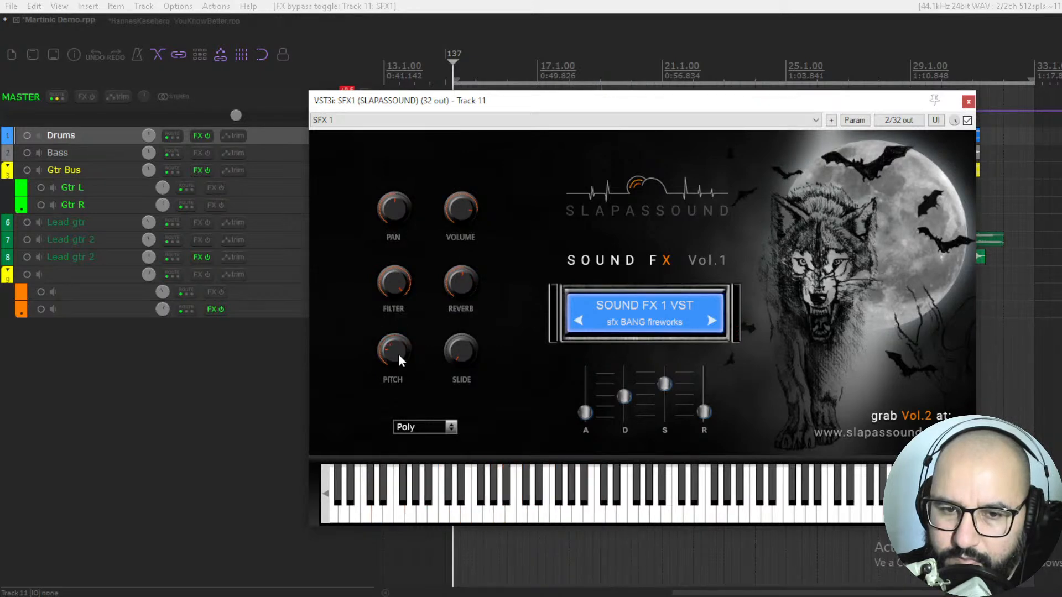
Step: Audition the SFX1 sounds from sfx BANG industrial through to sfx BEATBOX and stop playback
{"action": "left_click", "coordinate": [712, 321]}
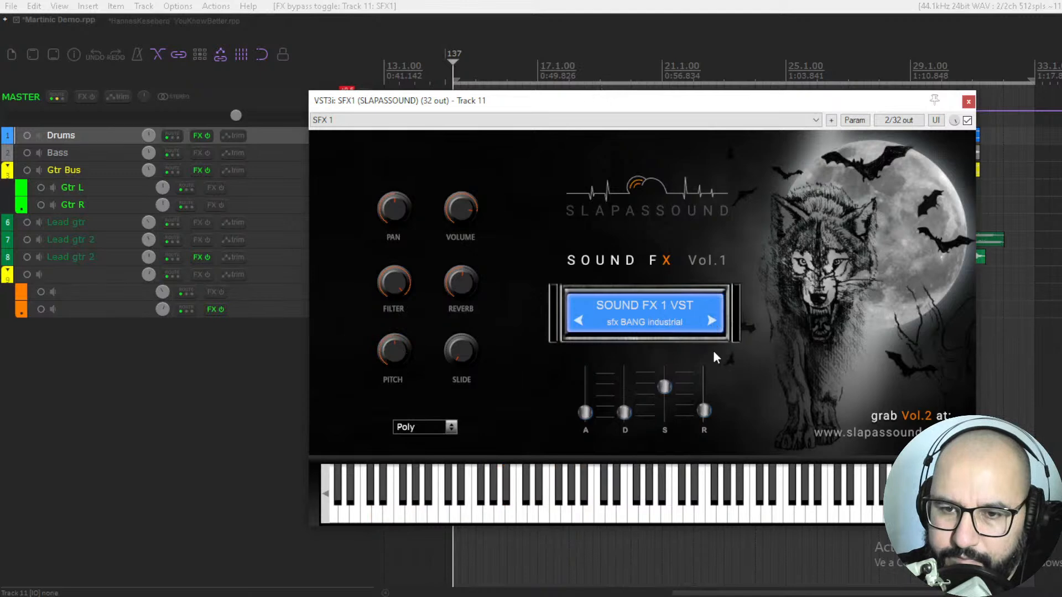
{"action": "key", "text": "space"}
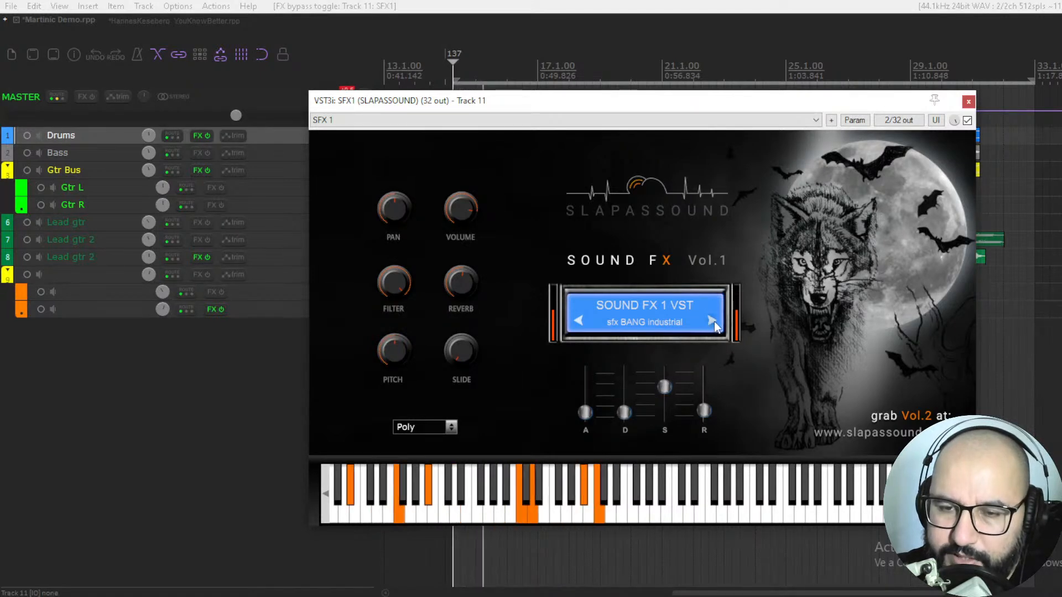
{"action": "left_click", "coordinate": [713, 323]}
{"action": "left_click", "coordinate": [713, 324]}
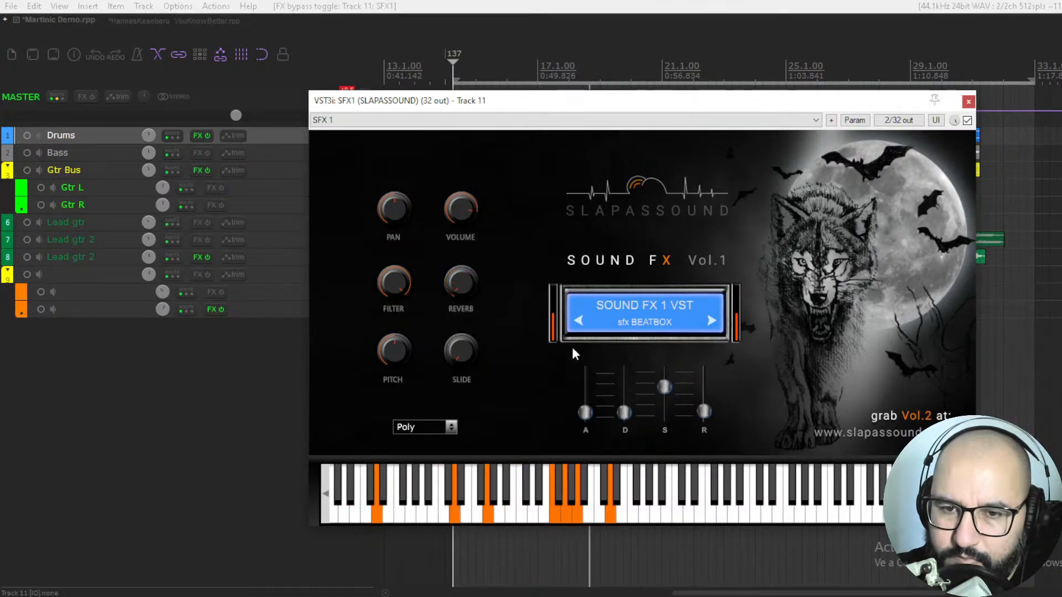
{"action": "key", "text": "space"}
Step: Load sfx CARTOON various, audition it, and move on to sfx CARTOON voice
{"action": "left_click", "coordinate": [667, 324]}
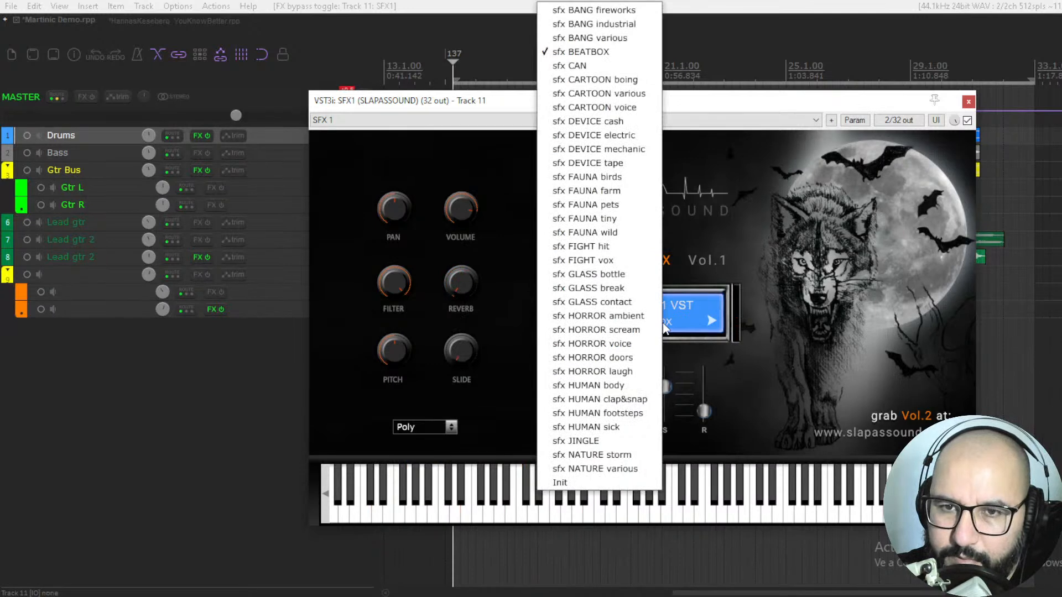
{"action": "left_click", "coordinate": [595, 93]}
{"action": "key", "text": "space"}
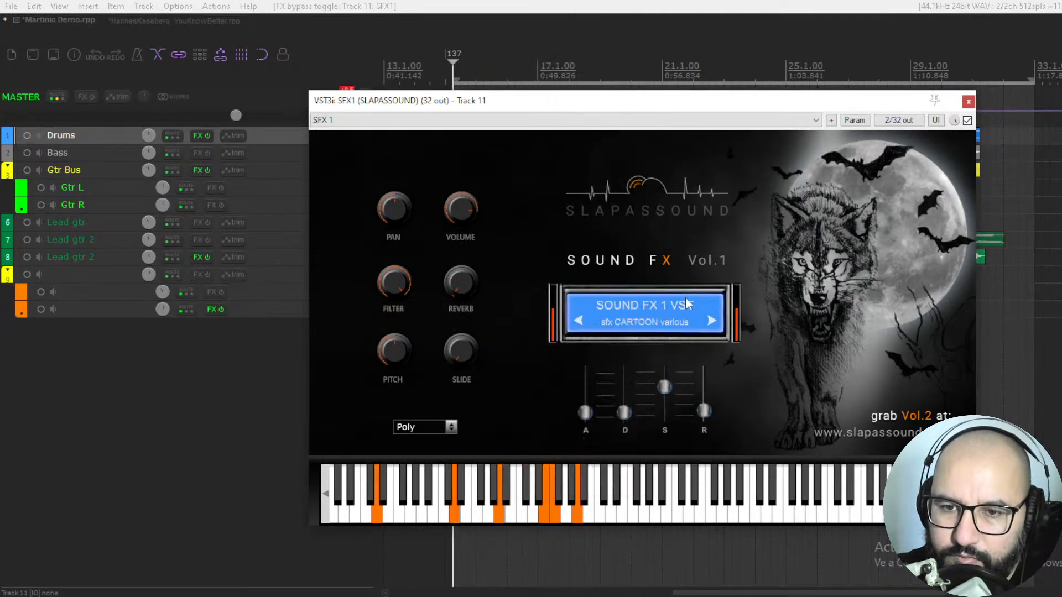
{"action": "left_click", "coordinate": [711, 321]}
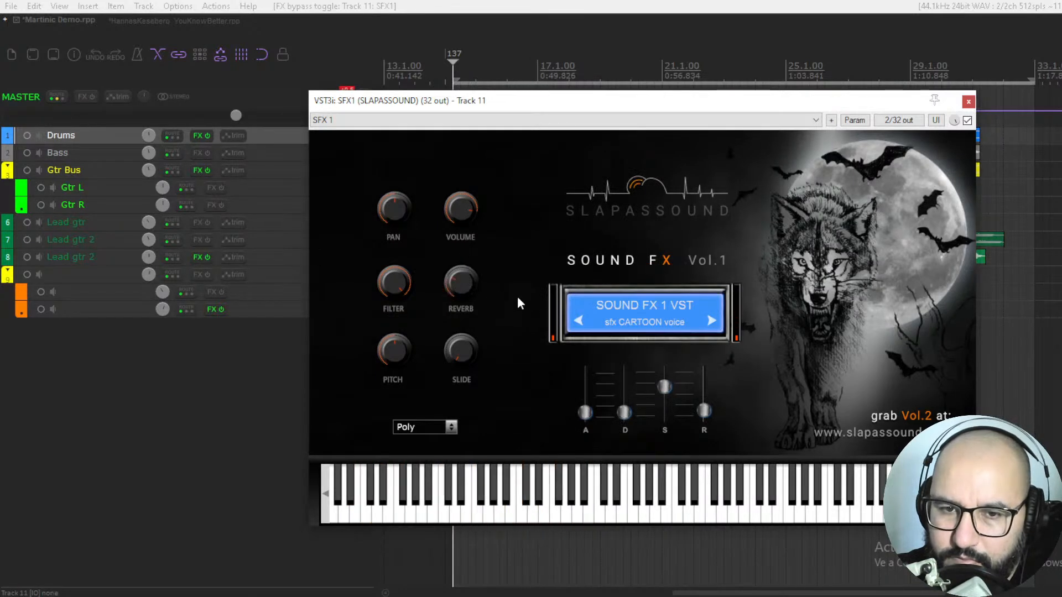
Step: Audition sfx FAUNA birds, FAUNA farm and FAUNA pets, and turn the Reverb knob down before stopping playback
{"action": "left_click", "coordinate": [628, 325]}
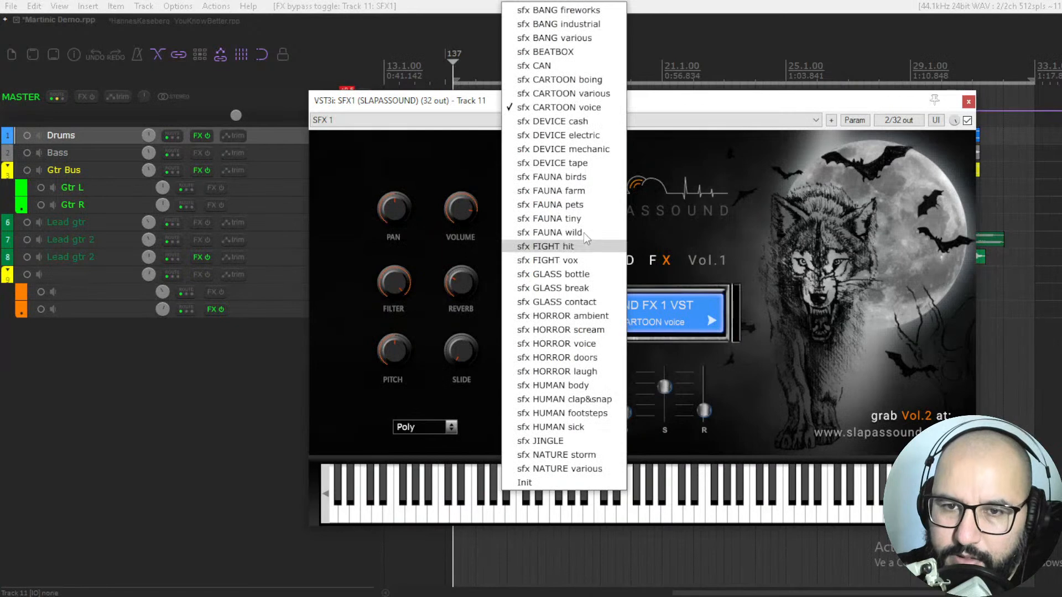
{"action": "left_click", "coordinate": [597, 176]}
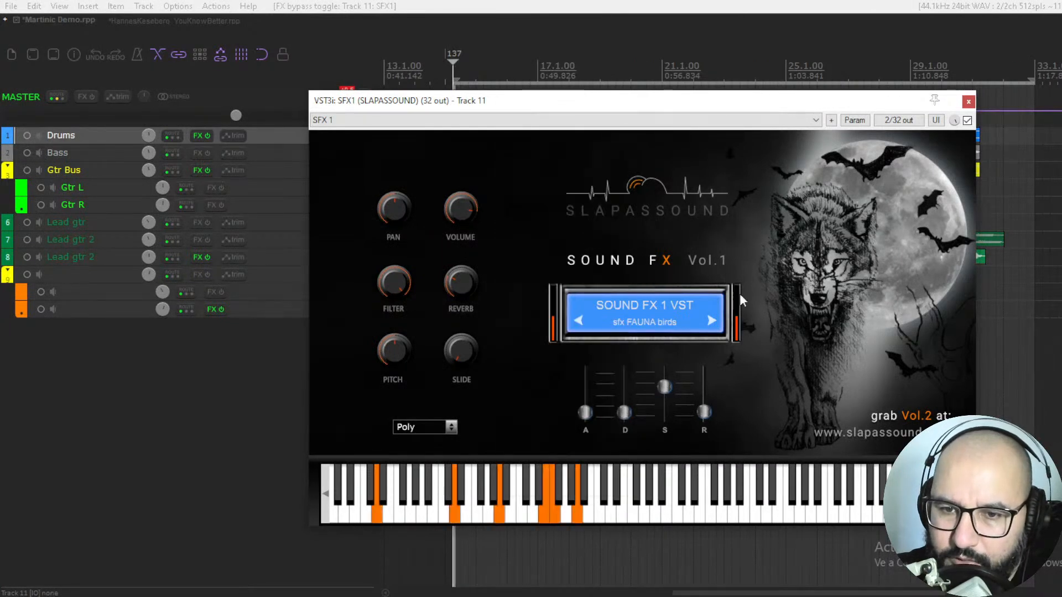
{"action": "left_click", "coordinate": [712, 321]}
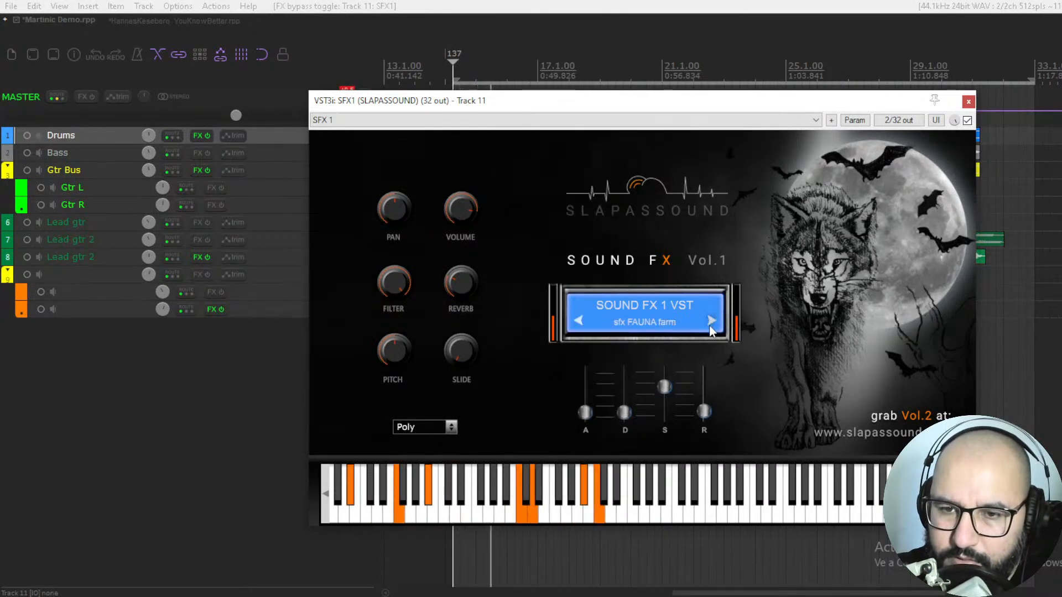
{"action": "left_click", "coordinate": [712, 322]}
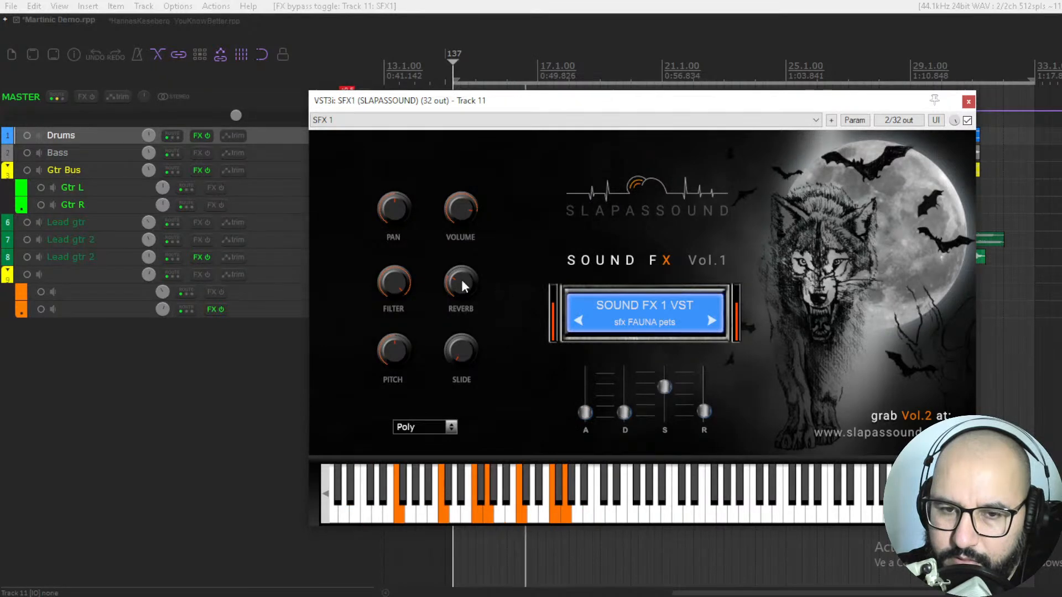
{"action": "left_click_drag", "start_coordinate": [466, 282], "coordinate": [461, 345]}
{"action": "key", "text": "space"}
Step: Load sfx FIGHT hit, audition it along with sfx FIGHT vox, and stop playback
{"action": "left_click", "coordinate": [649, 324]}
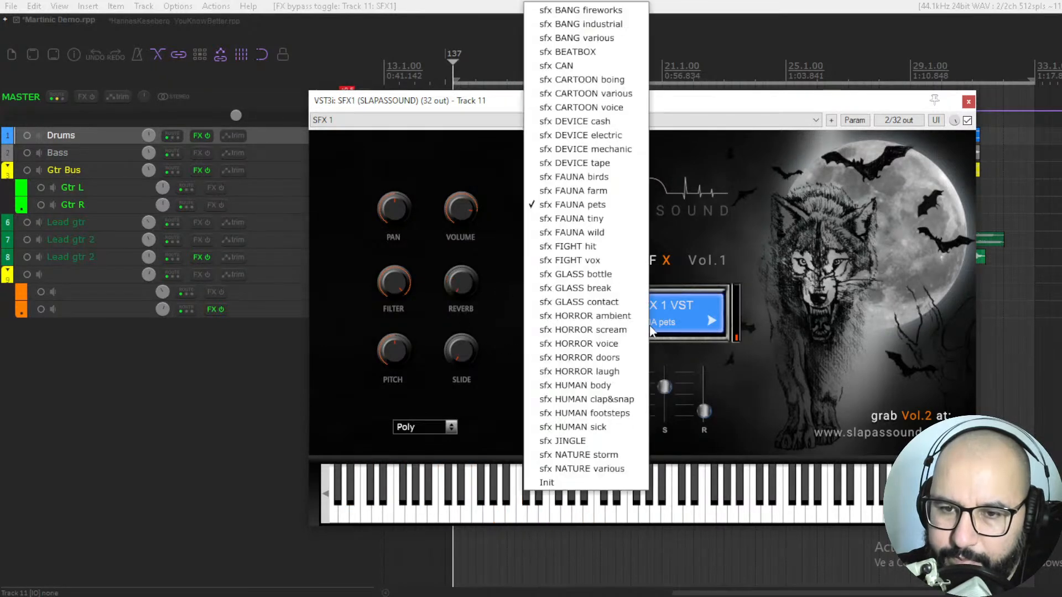
{"action": "left_click", "coordinate": [577, 245]}
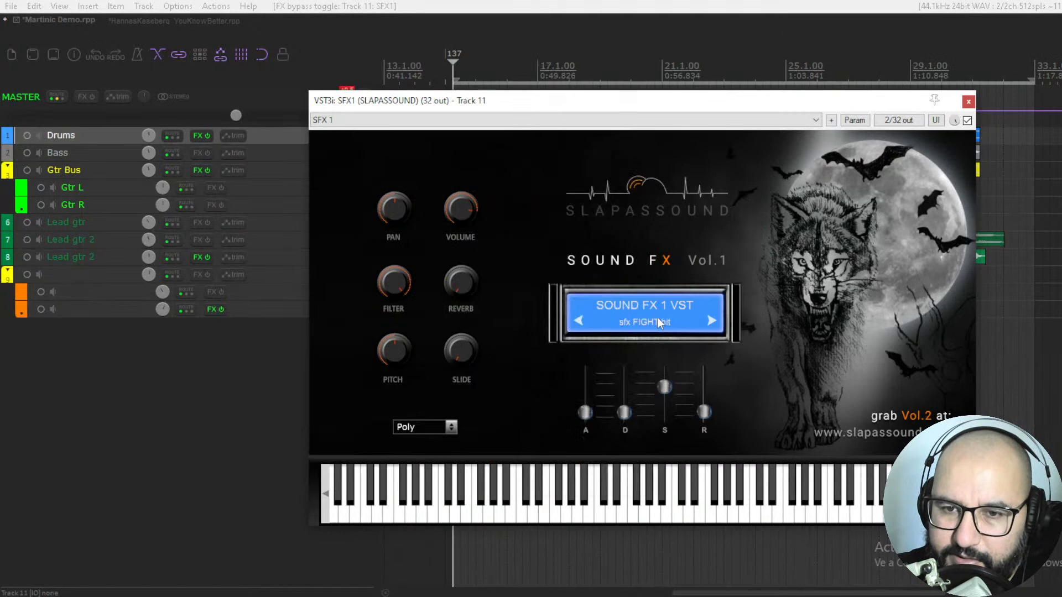
{"action": "key", "text": "space"}
{"action": "left_click", "coordinate": [711, 321]}
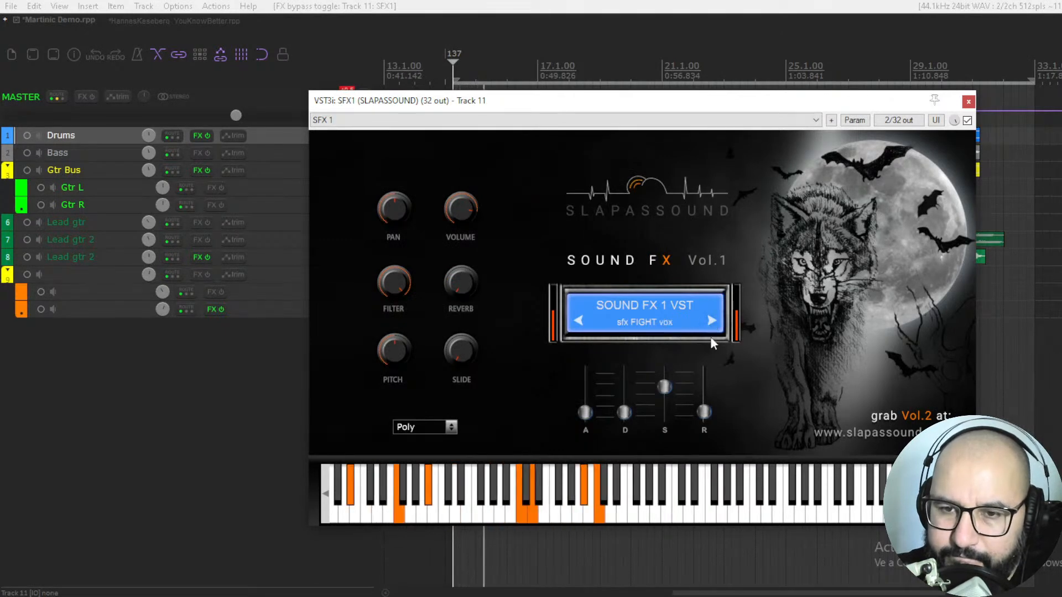
{"action": "key", "text": "space"}
Step: Audition the sfx HORROR ambient and sfx HORROR scream sounds, stopping playback after each
{"action": "left_click", "coordinate": [641, 325]}
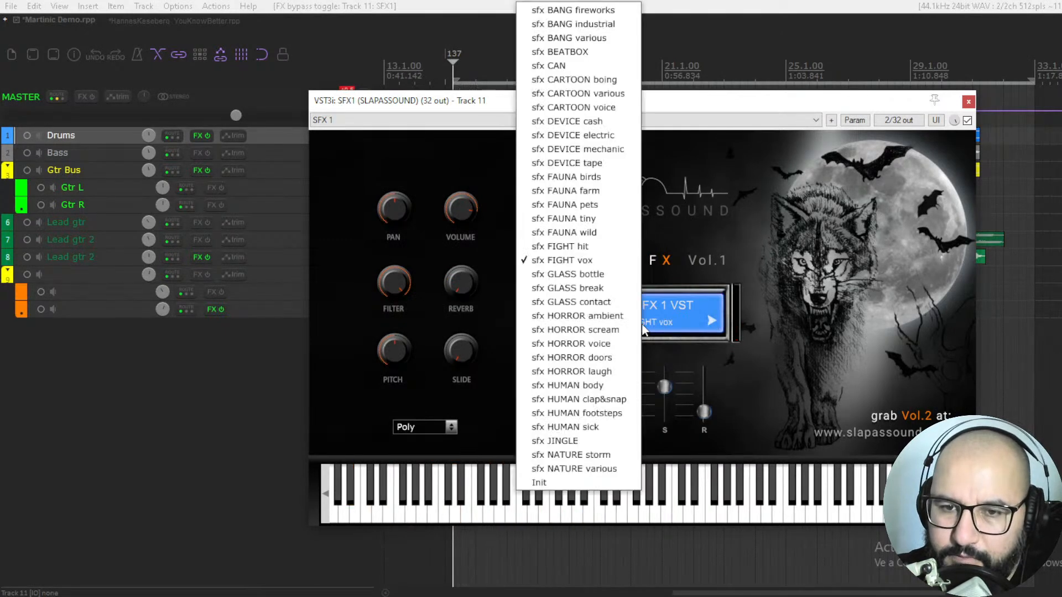
{"action": "left_click", "coordinate": [596, 321]}
{"action": "key", "text": "space"}
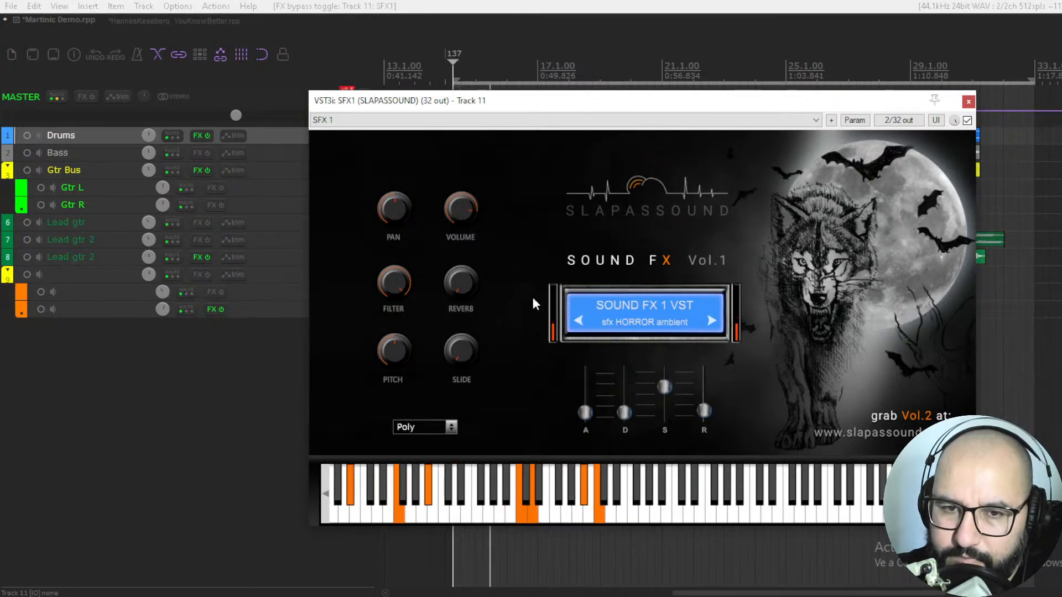
{"action": "key", "text": "space"}
{"action": "left_click", "coordinate": [711, 321]}
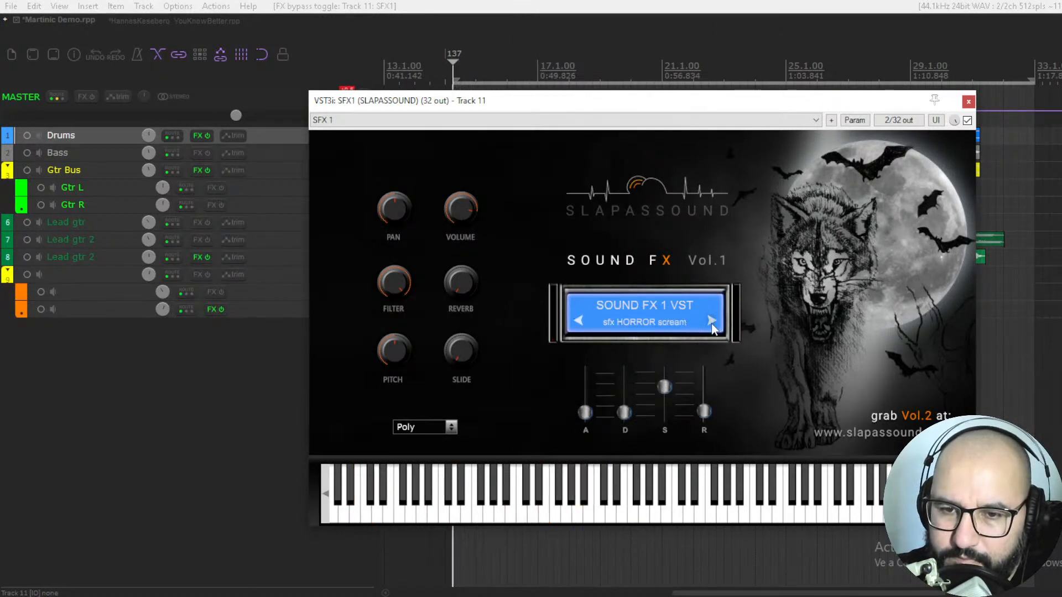
{"action": "key", "text": "space"}
Step: Advance to sfx HORROR doors, audition it with the MIDI part, and stop playback
{"action": "key", "text": "space"}
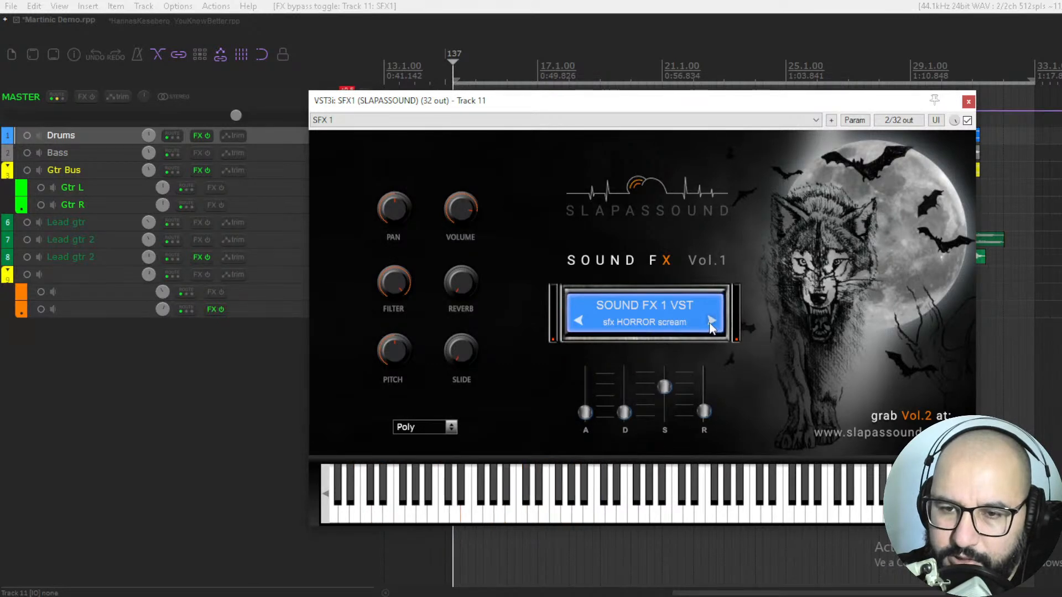
{"action": "left_click", "coordinate": [712, 323]}
{"action": "key", "text": "space"}
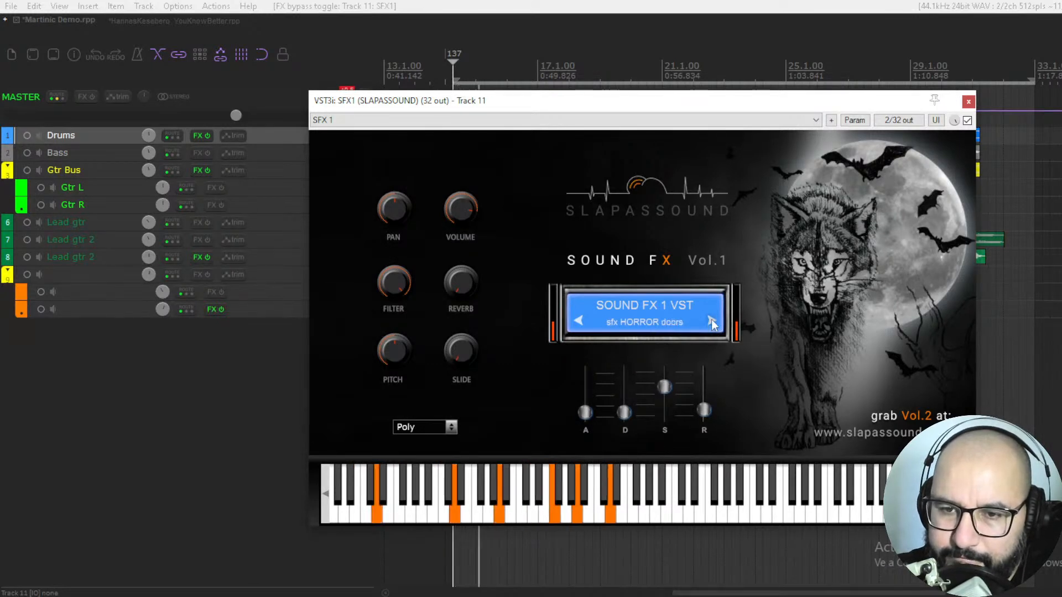
{"action": "left_click", "coordinate": [712, 322]}
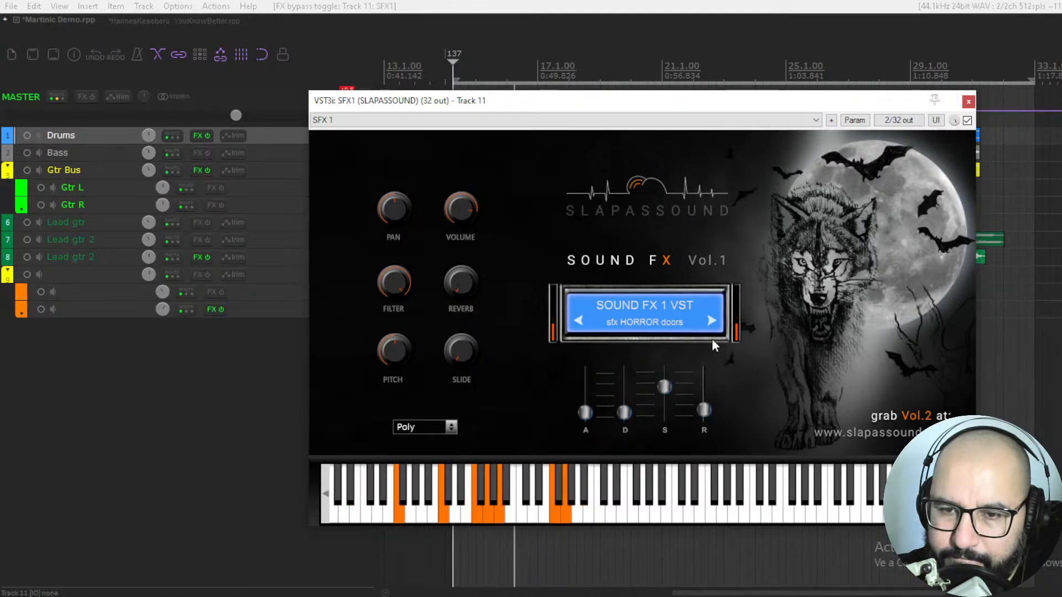
{"action": "key", "text": "space"}
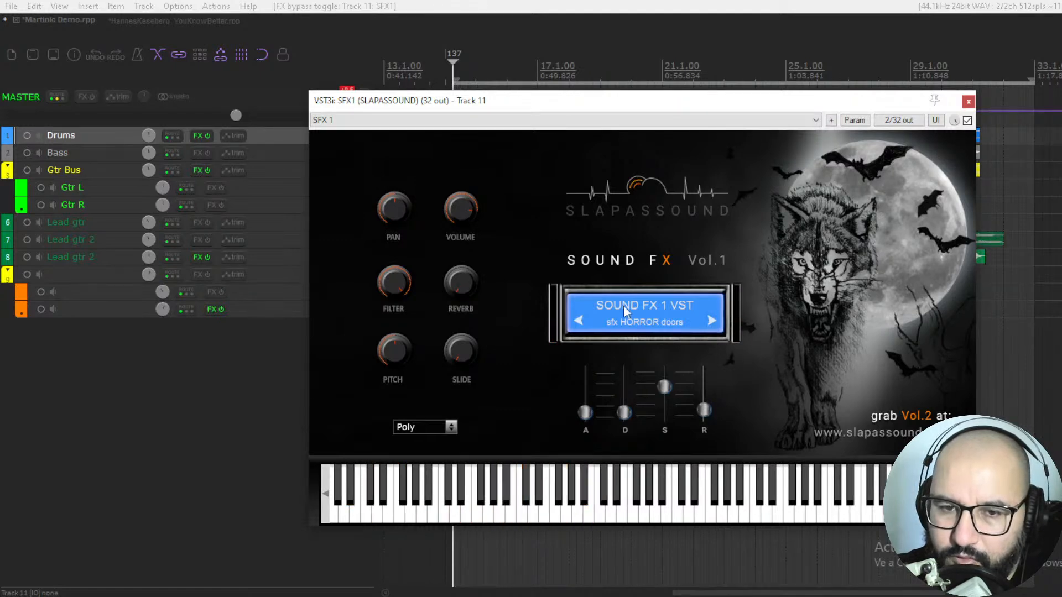
Step: Audition the HUMAN sounds from sfx HUMAN body through clap&snap and footsteps, ending on sfx HUMAN sick
{"action": "left_click", "coordinate": [615, 328]}
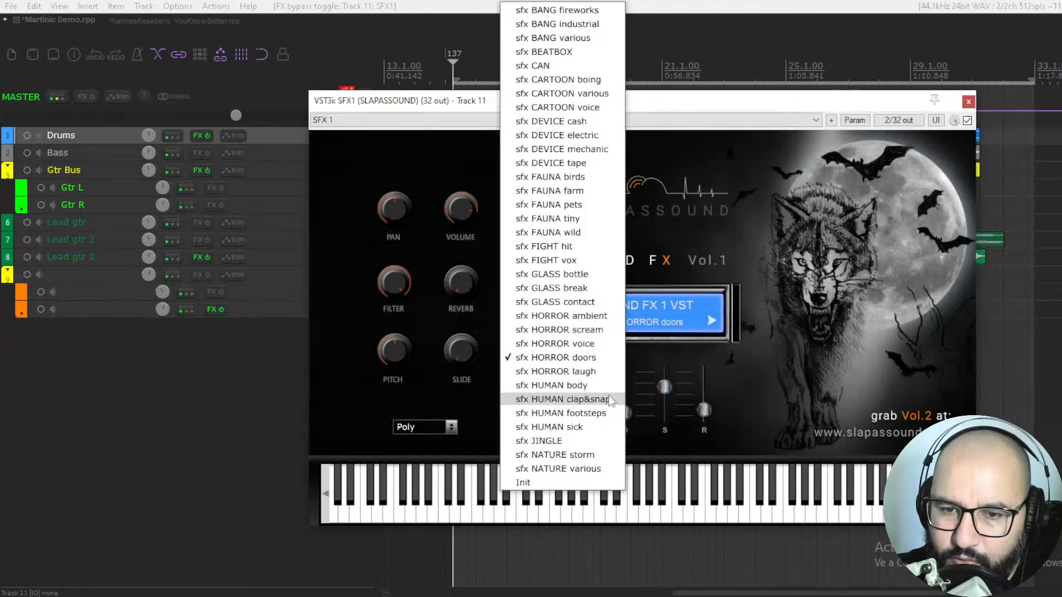
{"action": "left_click", "coordinate": [576, 382]}
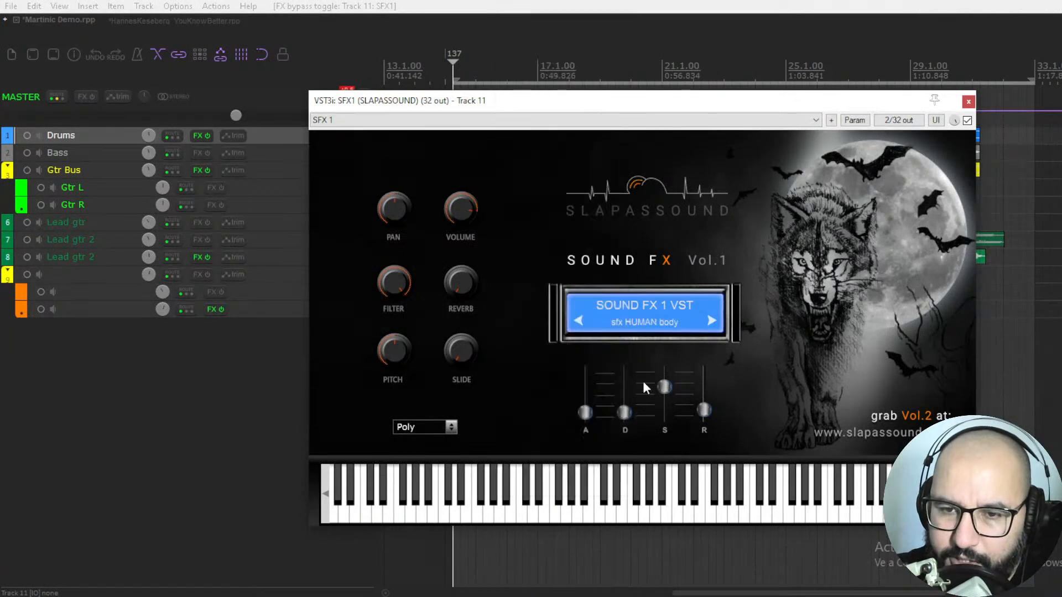
{"action": "key", "text": "space"}
{"action": "left_click", "coordinate": [711, 322]}
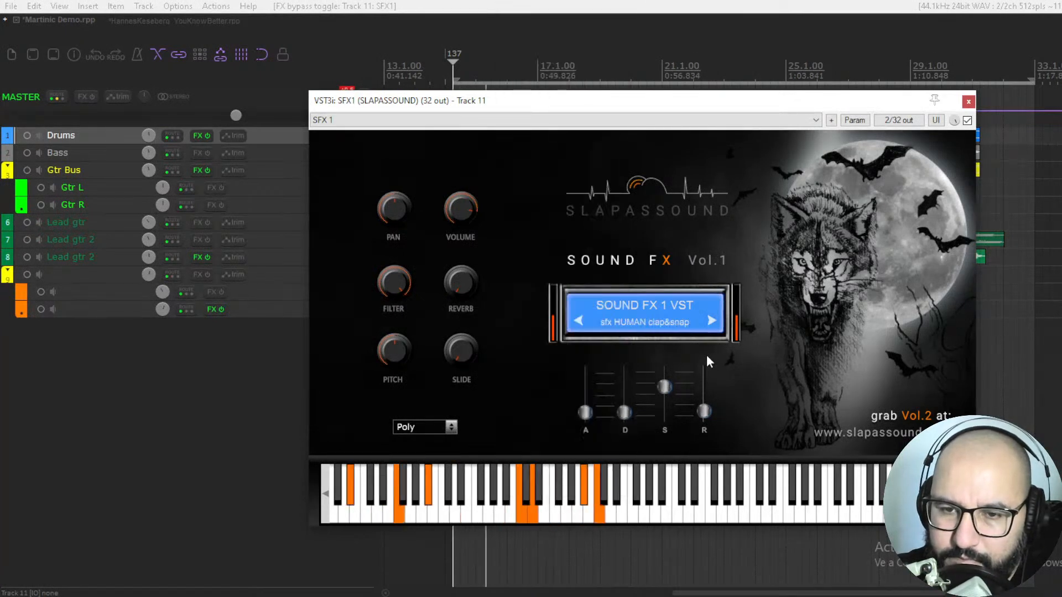
{"action": "left_click", "coordinate": [710, 332]}
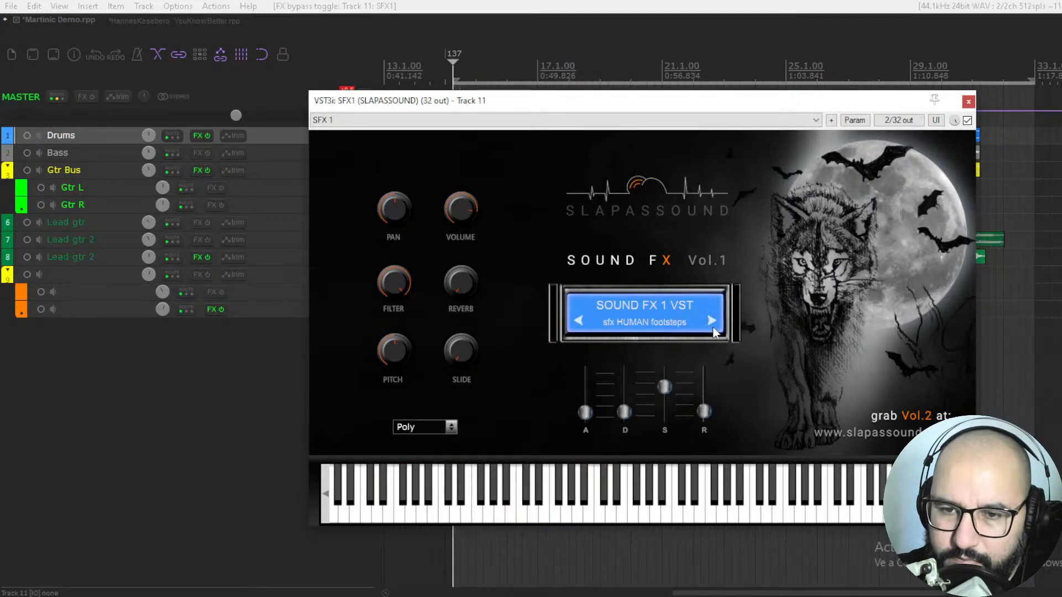
{"action": "left_click", "coordinate": [713, 332]}
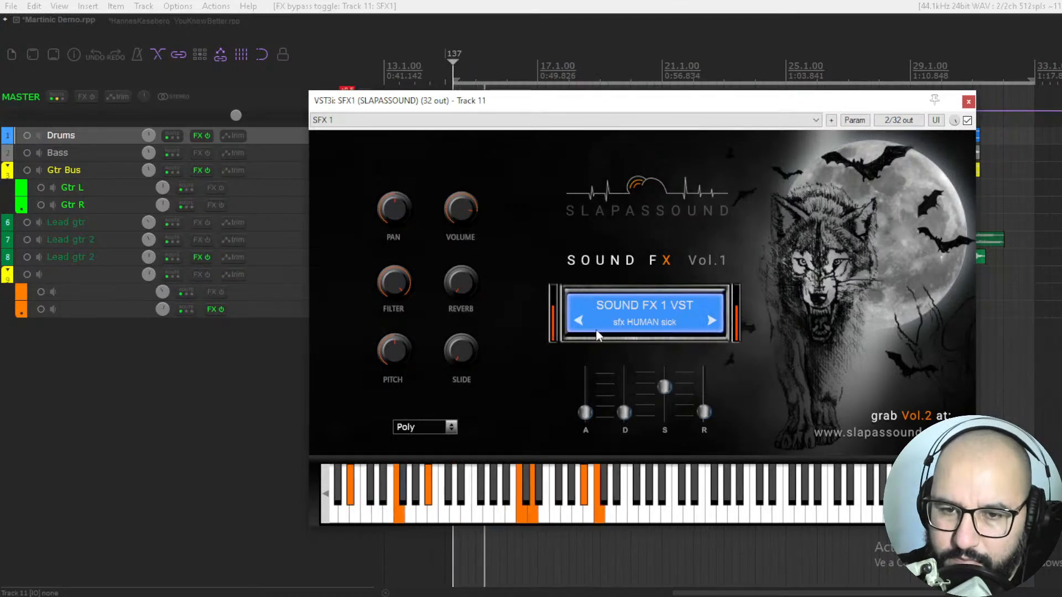
{"action": "key", "text": "space"}
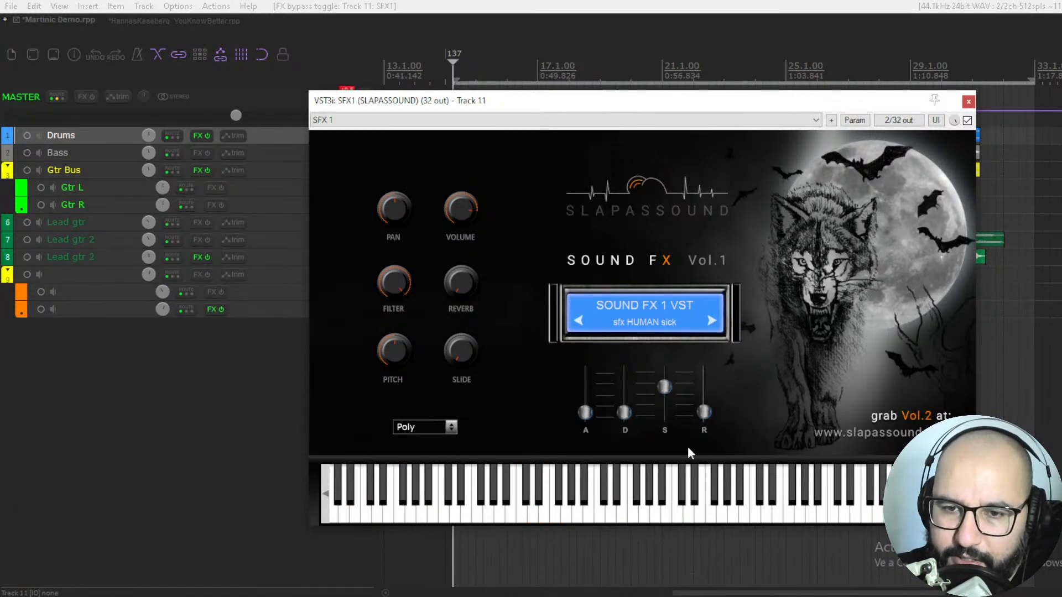
Step: Play several individual notes of sfx HUMAN sick on the SFX1 virtual keyboard
{"action": "left_click_drag", "start_coordinate": [609, 512], "coordinate": [591, 517]}
{"action": "left_click", "coordinate": [534, 519]}
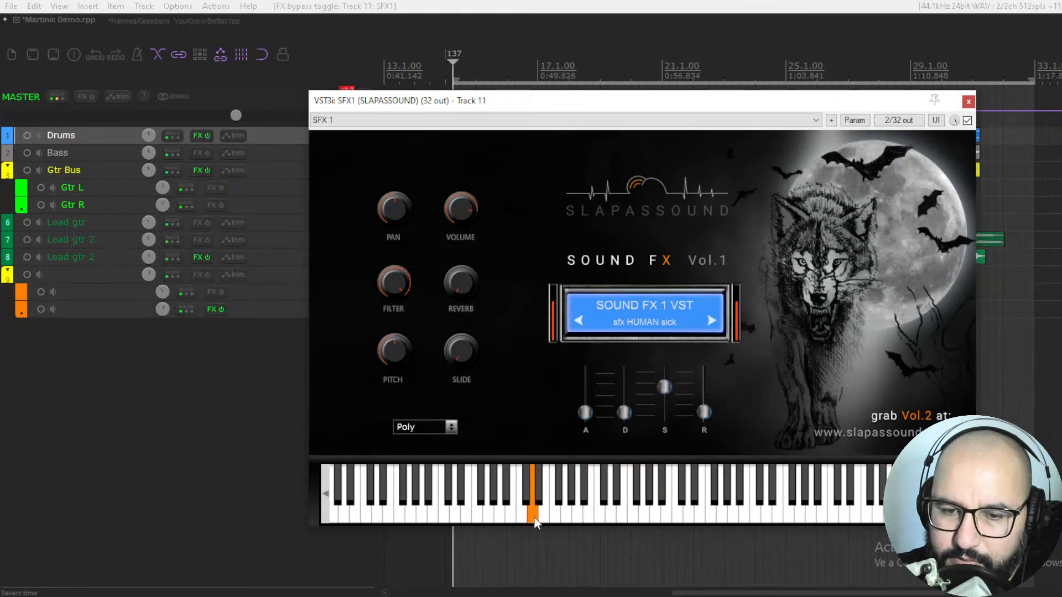
{"action": "left_click", "coordinate": [480, 519]}
{"action": "left_click", "coordinate": [645, 518]}
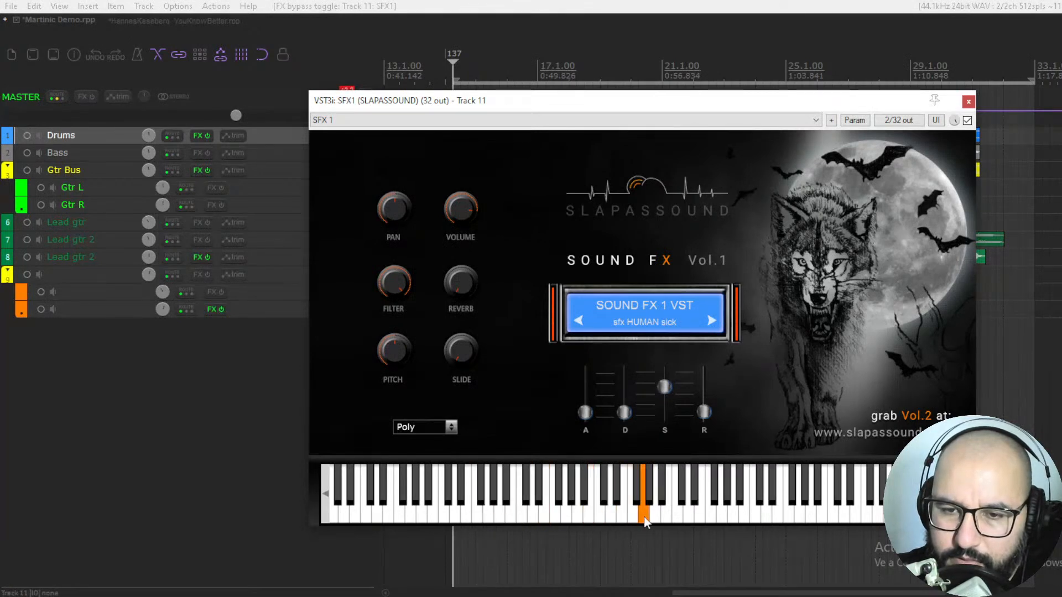
Step: Play one more sfx HUMAN sick note, load sfx JINGLE, and play several of its notes on the SFX1 virtual keyboard
{"action": "left_click", "coordinate": [678, 520]}
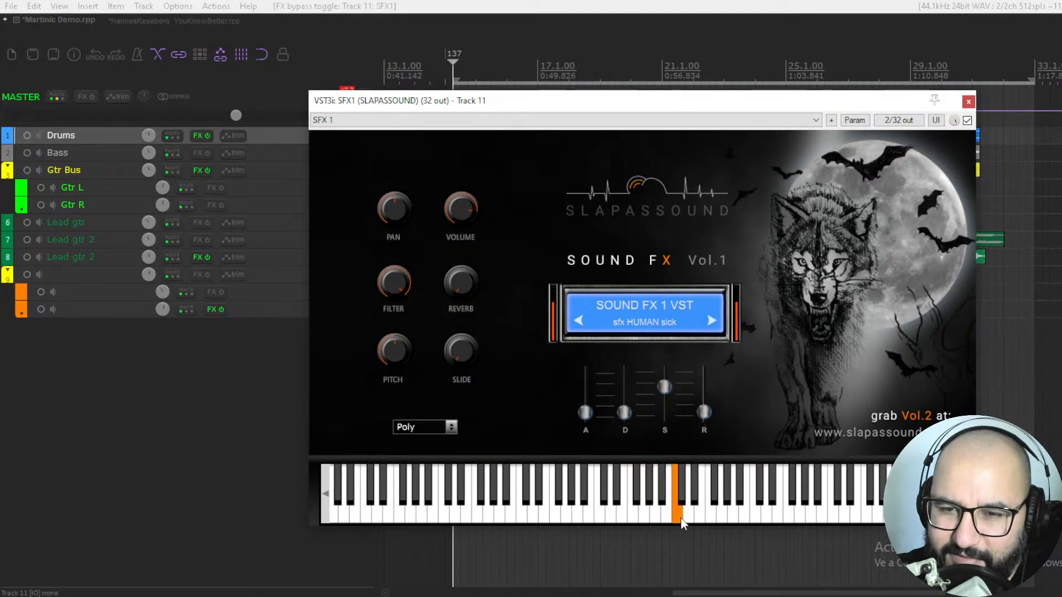
{"action": "left_click", "coordinate": [651, 330]}
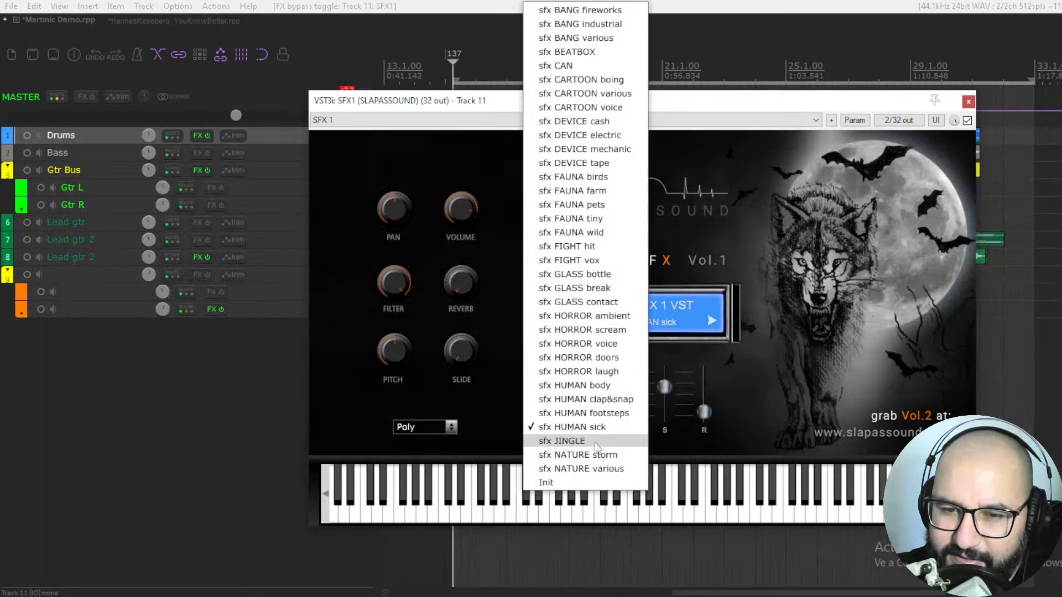
{"action": "left_click", "coordinate": [575, 440]}
{"action": "left_click", "coordinate": [532, 515]}
{"action": "left_click", "coordinate": [554, 515]}
{"action": "left_click", "coordinate": [600, 514]}
{"action": "left_click", "coordinate": [444, 517]}
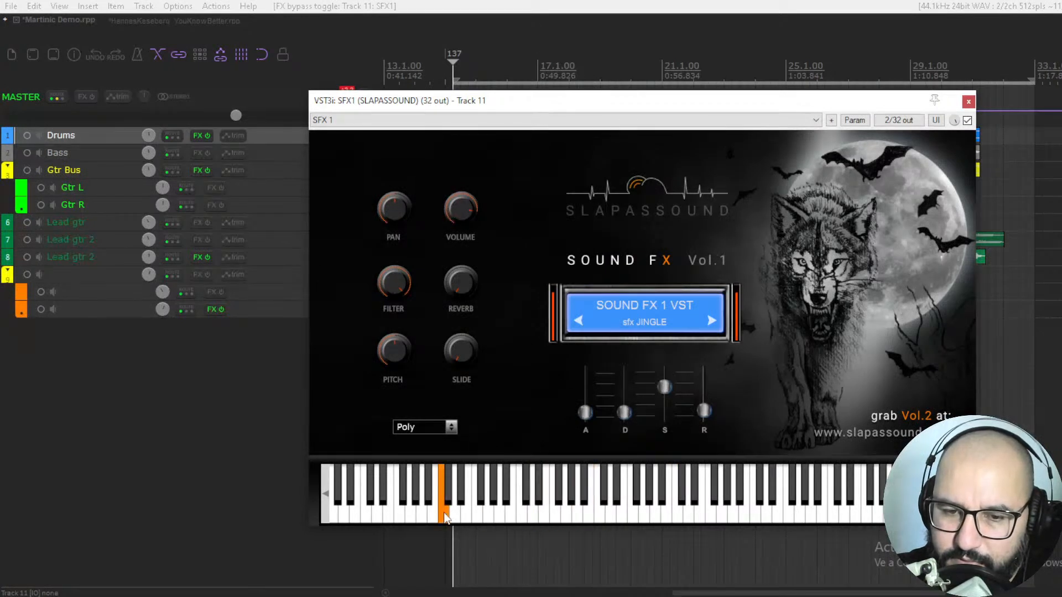
Step: Load sfx NATURE storm in SFX1 and play several of its notes on the virtual keyboard
{"action": "left_click", "coordinate": [642, 322]}
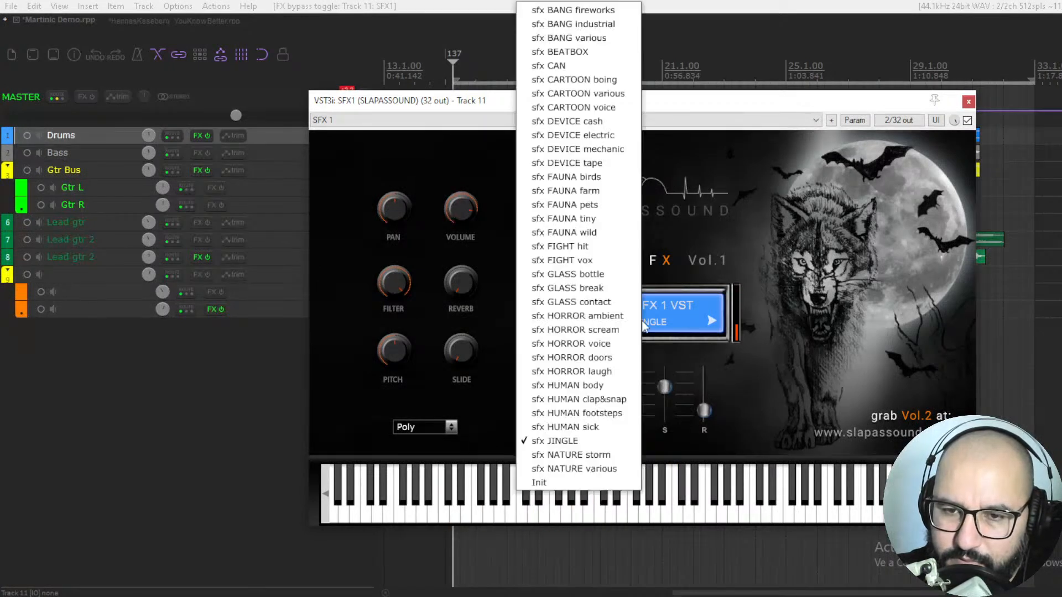
{"action": "left_click", "coordinate": [590, 456]}
{"action": "left_click", "coordinate": [515, 515]}
{"action": "left_click", "coordinate": [566, 514]}
{"action": "left_click", "coordinate": [588, 514]}
{"action": "left_click", "coordinate": [433, 517]}
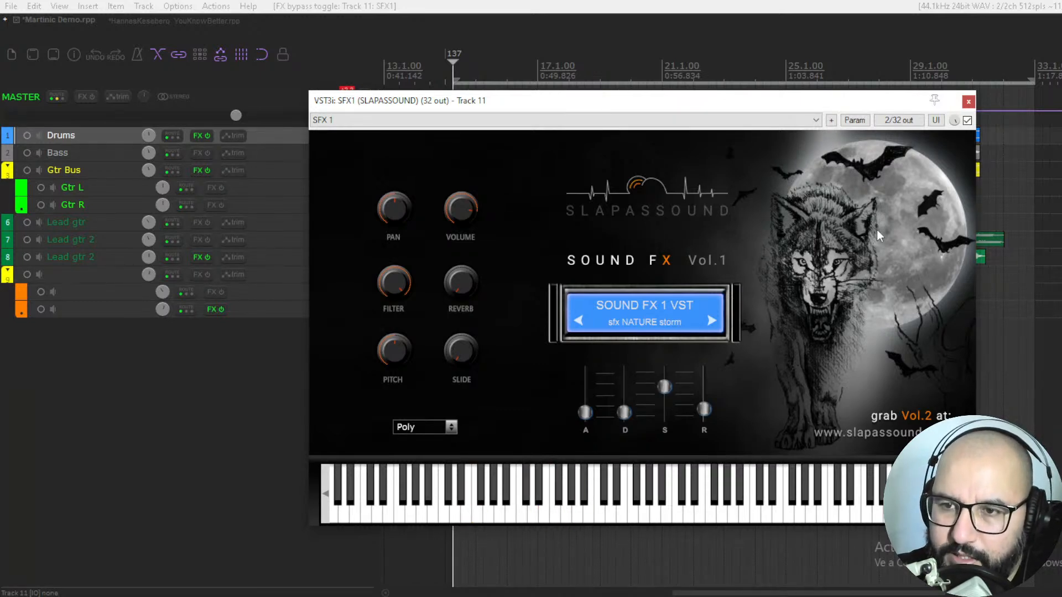
Step: Bypass the SFX1 instrument, close its window, and unsolo its track
{"action": "left_click", "coordinate": [966, 120]}
{"action": "left_click", "coordinate": [968, 102]}
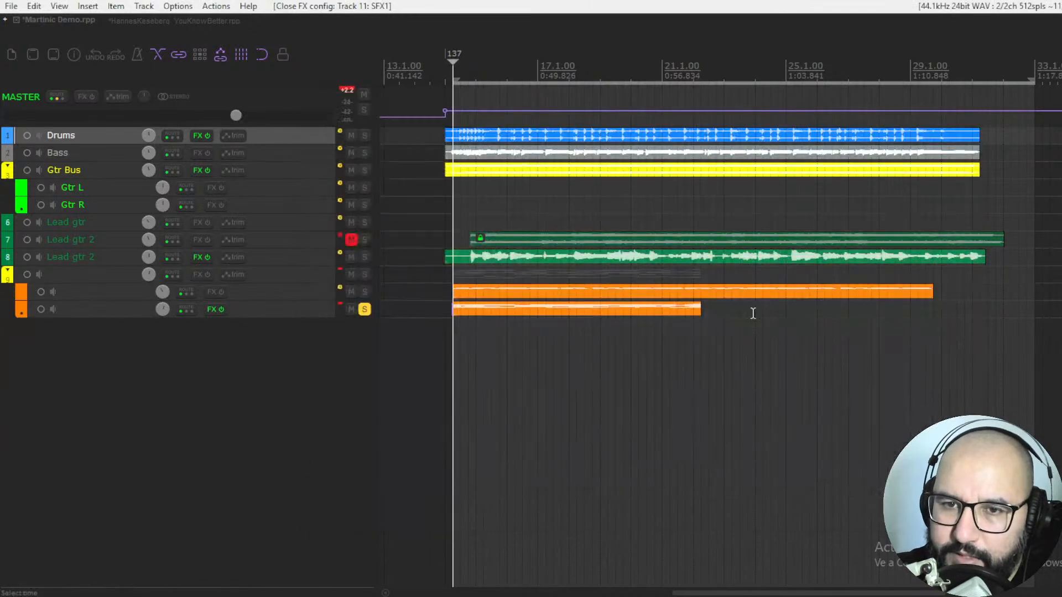
{"action": "left_click", "coordinate": [364, 310]}
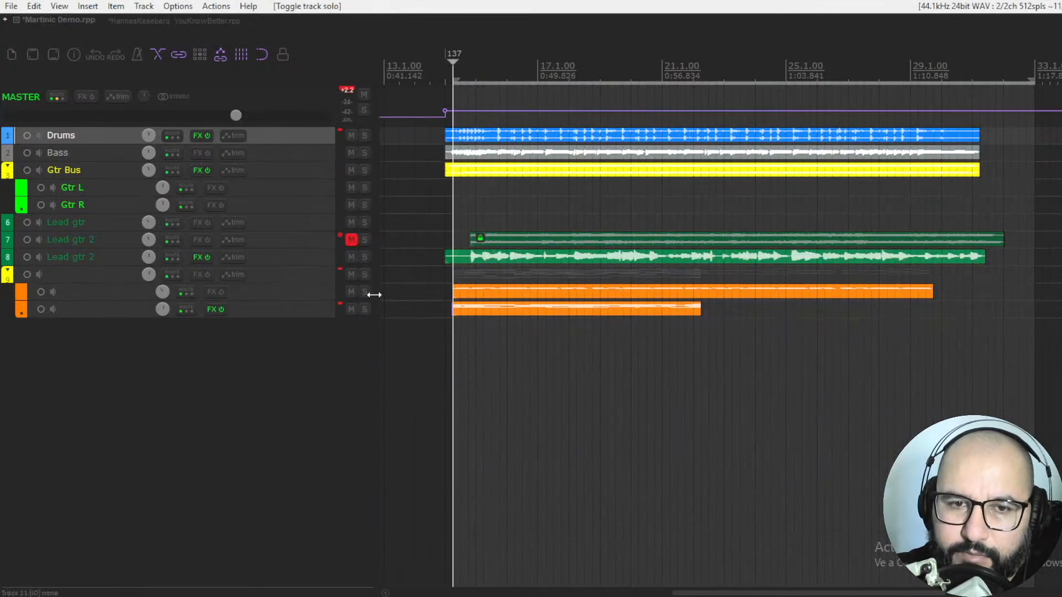
Step: Switch to the YouKnowBetter project and try the Magma Springs model selector and Short decay, ending on Classic and Medium
{"action": "left_click", "coordinate": [145, 21]}
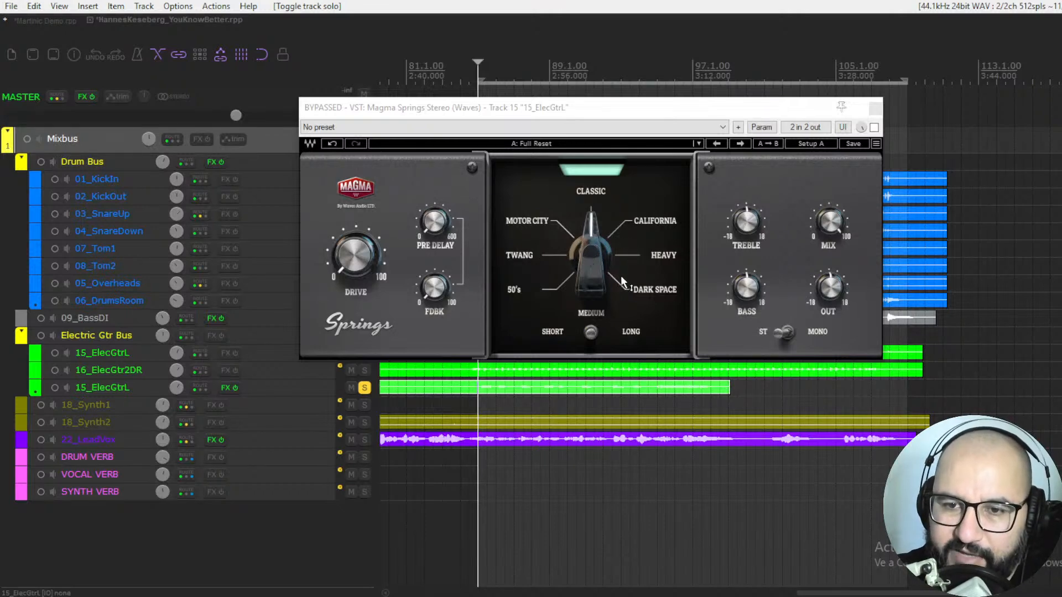
{"action": "mouse_move", "coordinate": [584, 237]}
{"action": "left_mouse_down"}
{"action": "mouse_move", "coordinate": [584, 265]}
{"action": "mouse_move", "coordinate": [584, 224]}
{"action": "mouse_move", "coordinate": [584, 267]}
{"action": "mouse_move", "coordinate": [584, 227]}
{"action": "mouse_move", "coordinate": [585, 238]}
{"action": "left_mouse_up"}
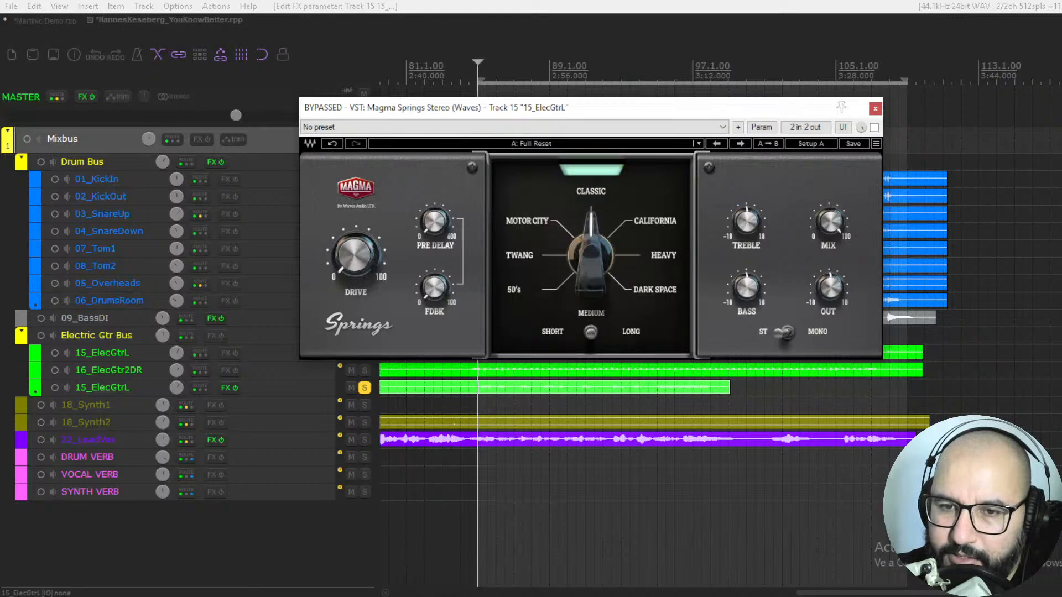
{"action": "left_click", "coordinate": [587, 334]}
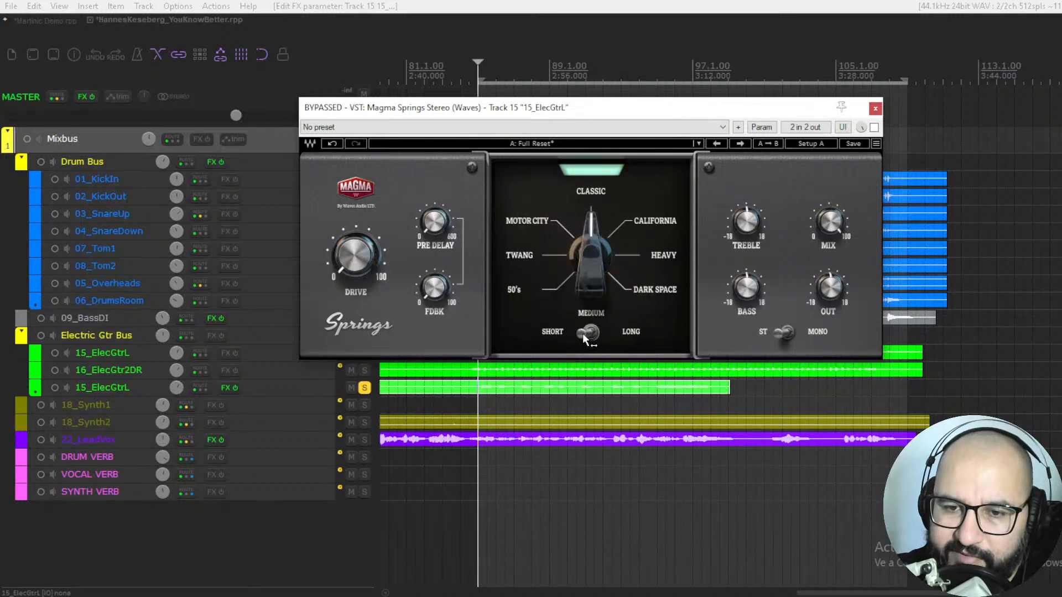
{"action": "left_click", "coordinate": [590, 333]}
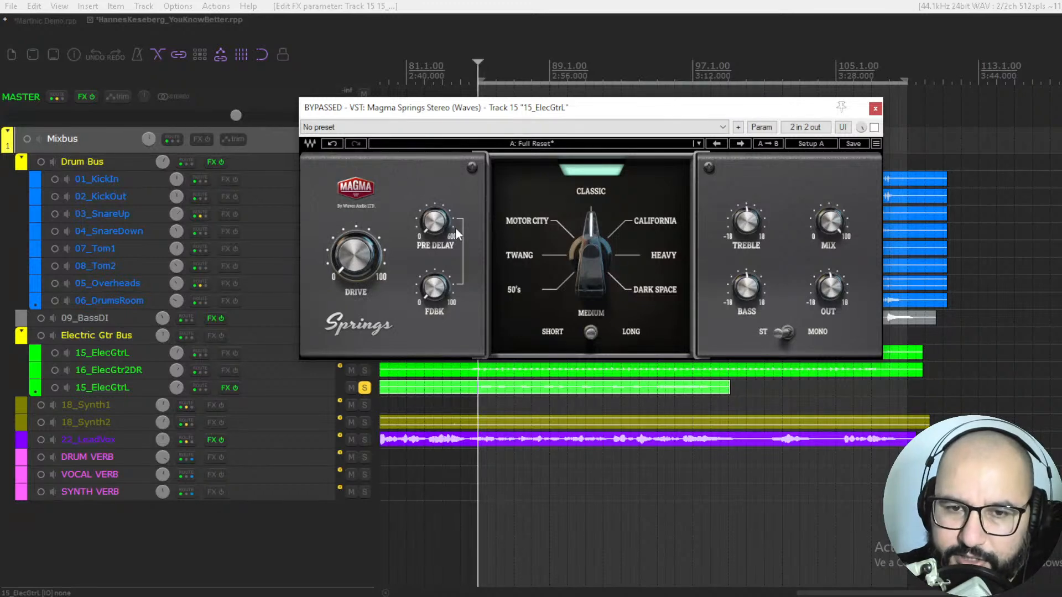
Step: Try a treble boost of 3.4, the mix amount and the stereo/mono switch in the bypassed Magma Springs
{"action": "mouse_move", "coordinate": [433, 223]}
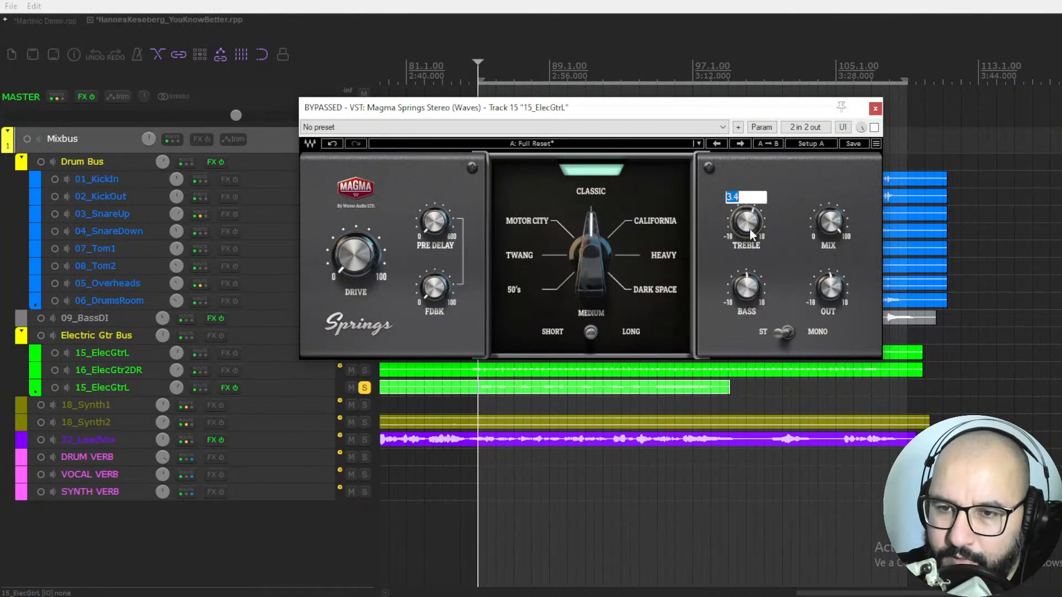
{"action": "key", "text": "Return"}
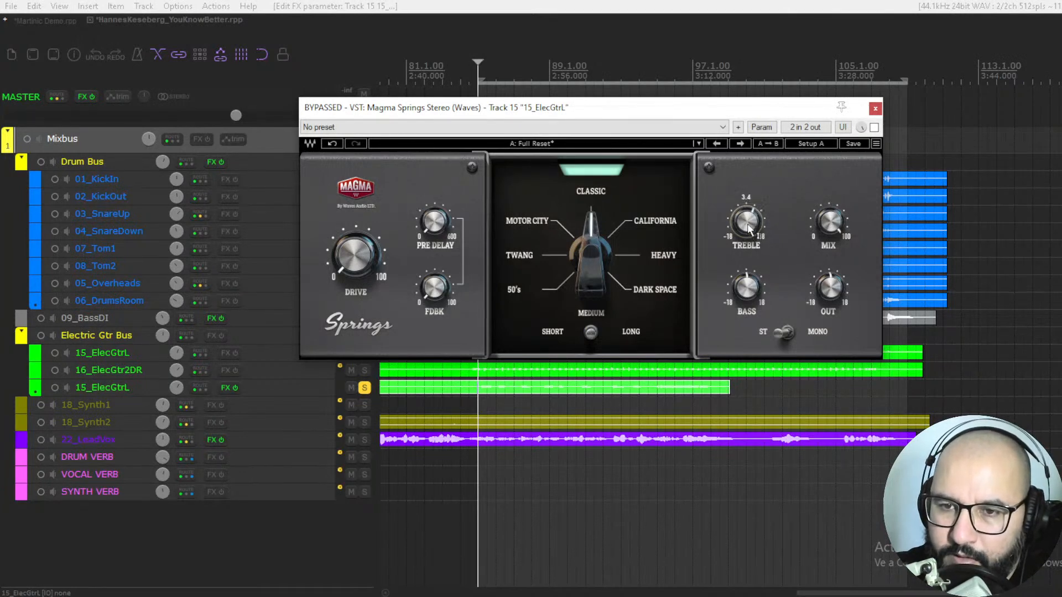
{"action": "right_click", "coordinate": [745, 227]}
{"action": "left_click", "coordinate": [738, 226]}
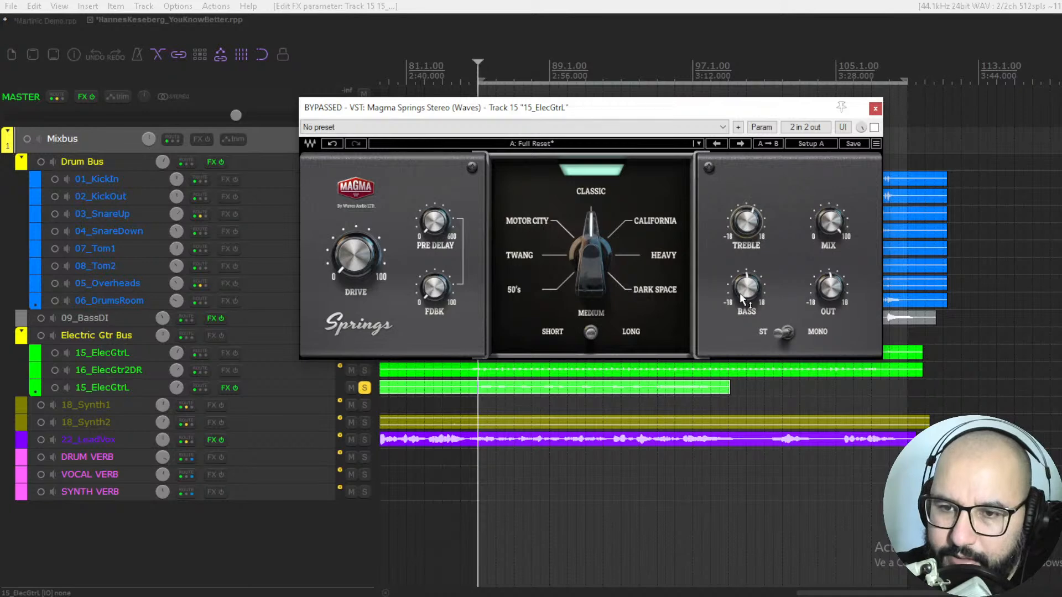
{"action": "left_click_drag", "start_coordinate": [828, 222], "coordinate": [827, 227]}
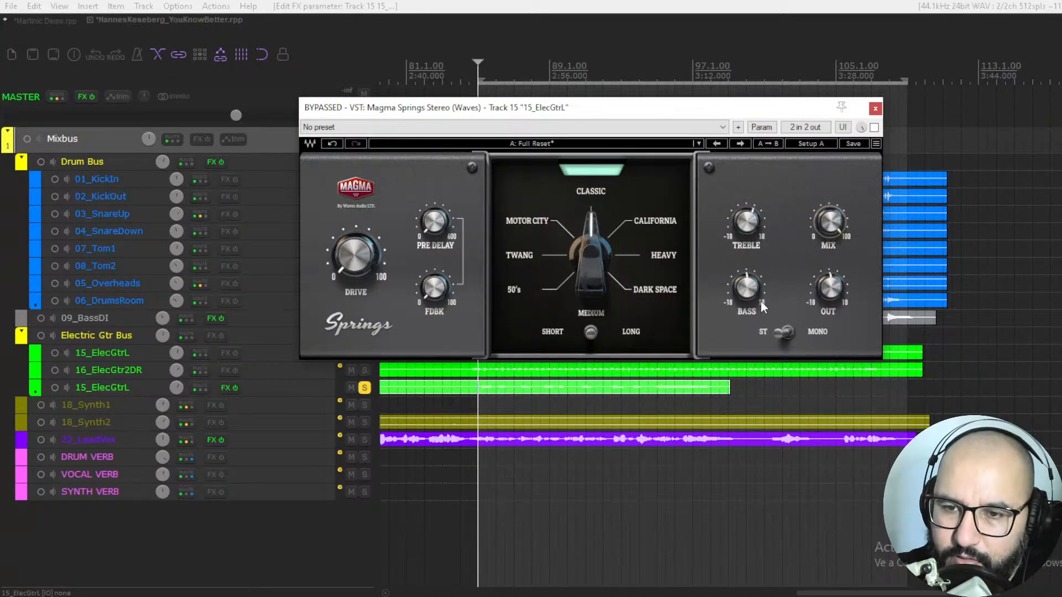
{"action": "left_click", "coordinate": [796, 333]}
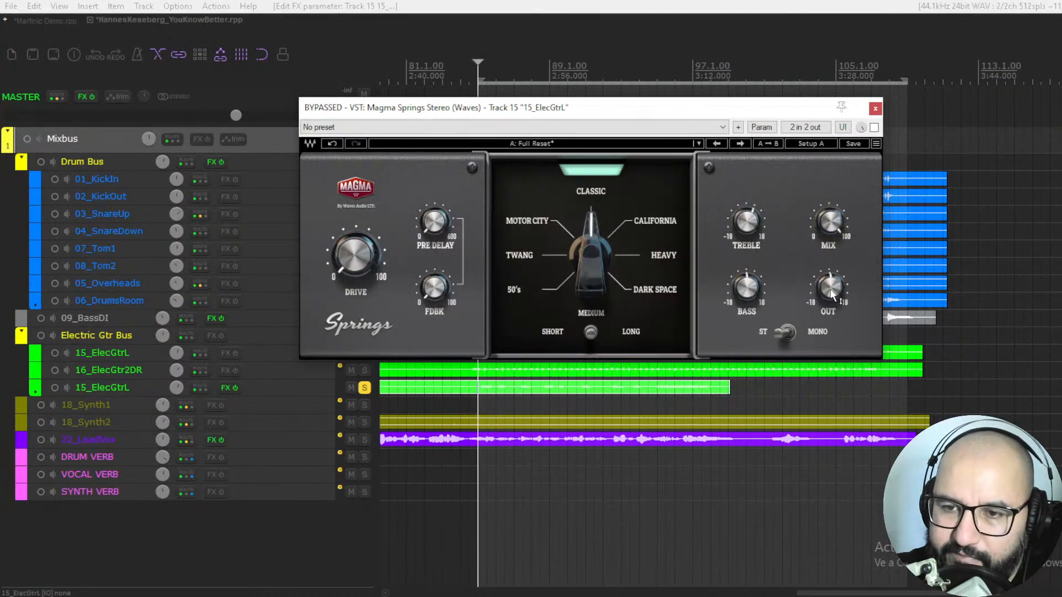
Step: Browse the Magma Springs factory artist presets and dismiss the list without loading one
{"action": "left_click", "coordinate": [612, 143]}
{"action": "mouse_move", "coordinate": [680, 295]}
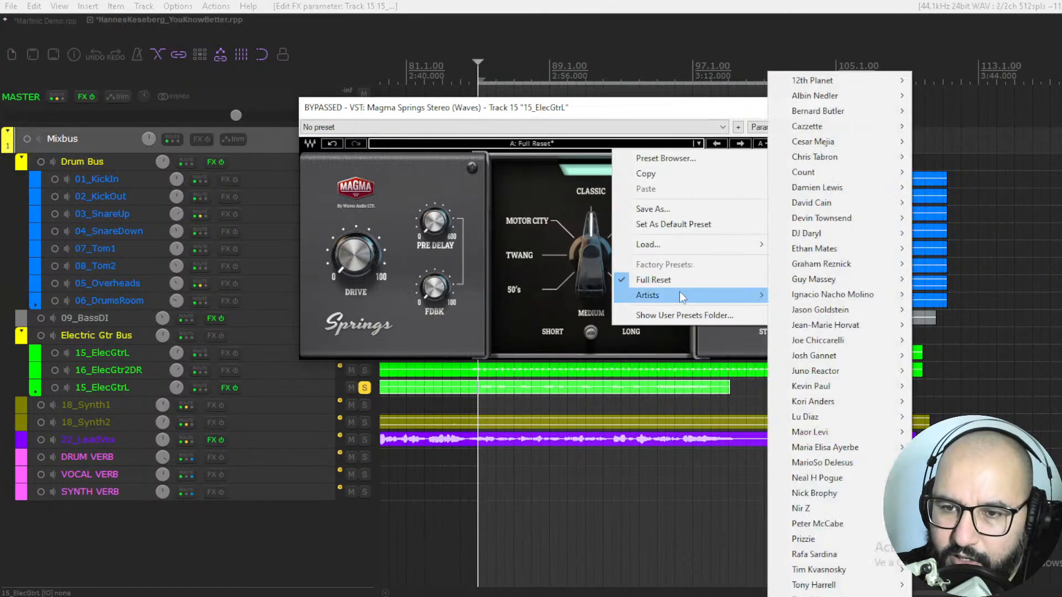
{"action": "left_click", "coordinate": [539, 170]}
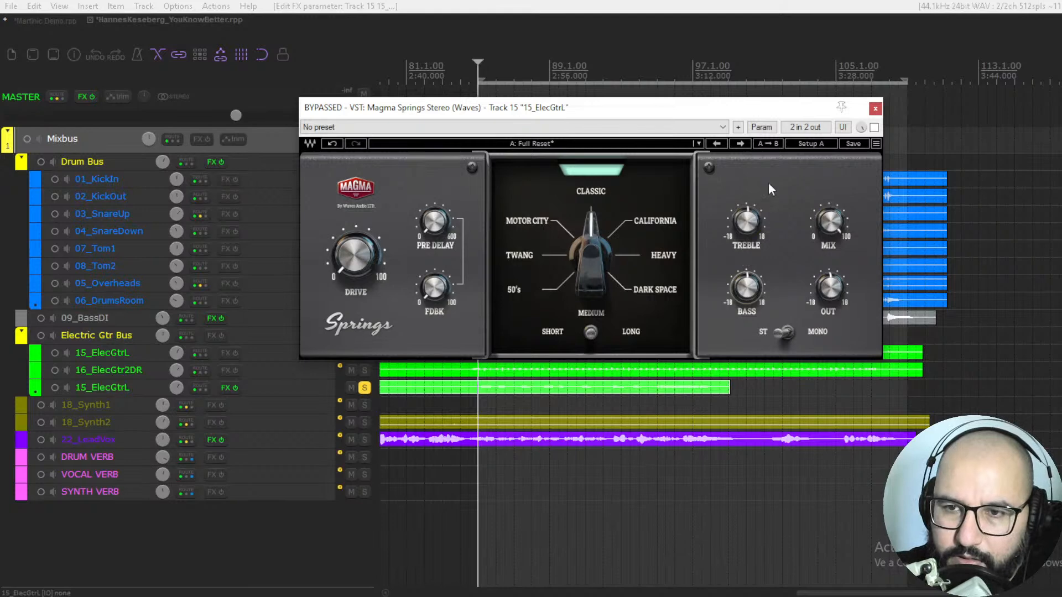
Step: Enable Magma Springs on the soloed guitar, start playback, and raise the mix past halfway and the output to about 6.0
{"action": "left_click", "coordinate": [874, 128]}
{"action": "key", "text": "space"}
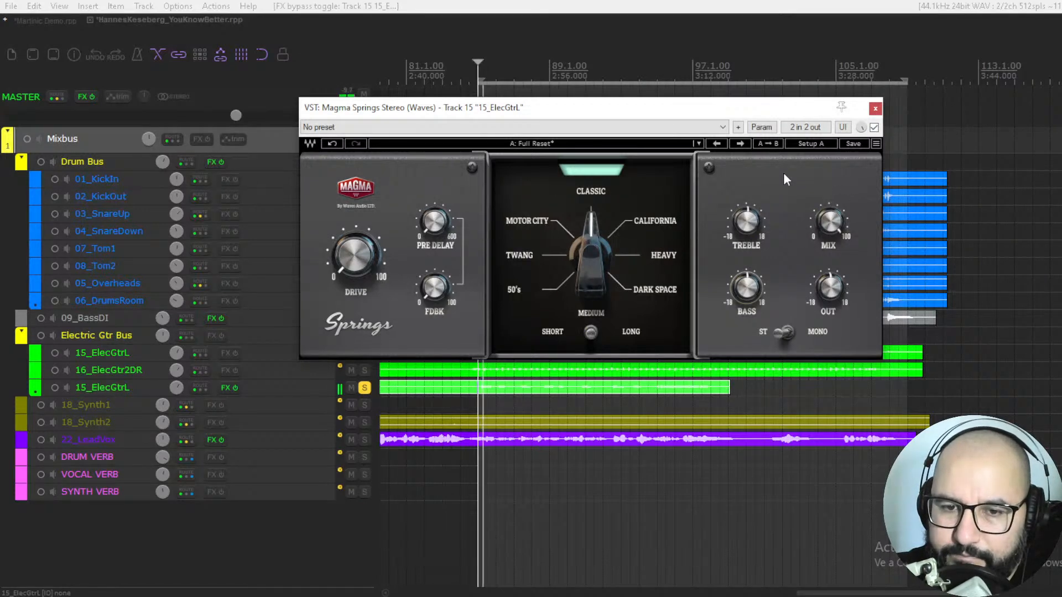
{"action": "left_click_drag", "start_coordinate": [830, 216], "coordinate": [830, 206]}
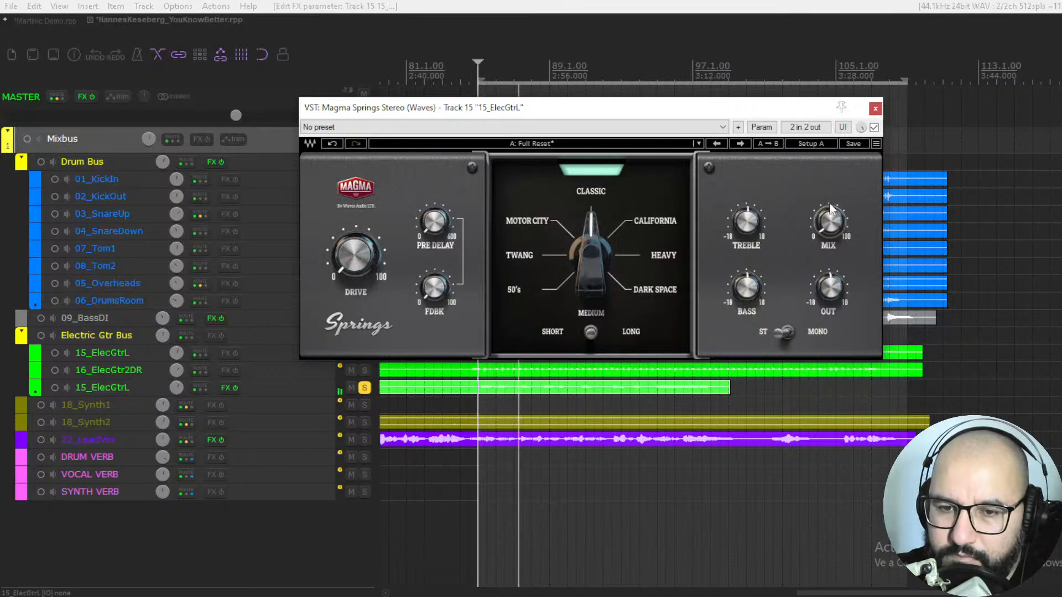
{"action": "left_click_drag", "start_coordinate": [831, 287], "coordinate": [831, 284]}
{"action": "left_click_drag", "start_coordinate": [830, 222], "coordinate": [830, 204]}
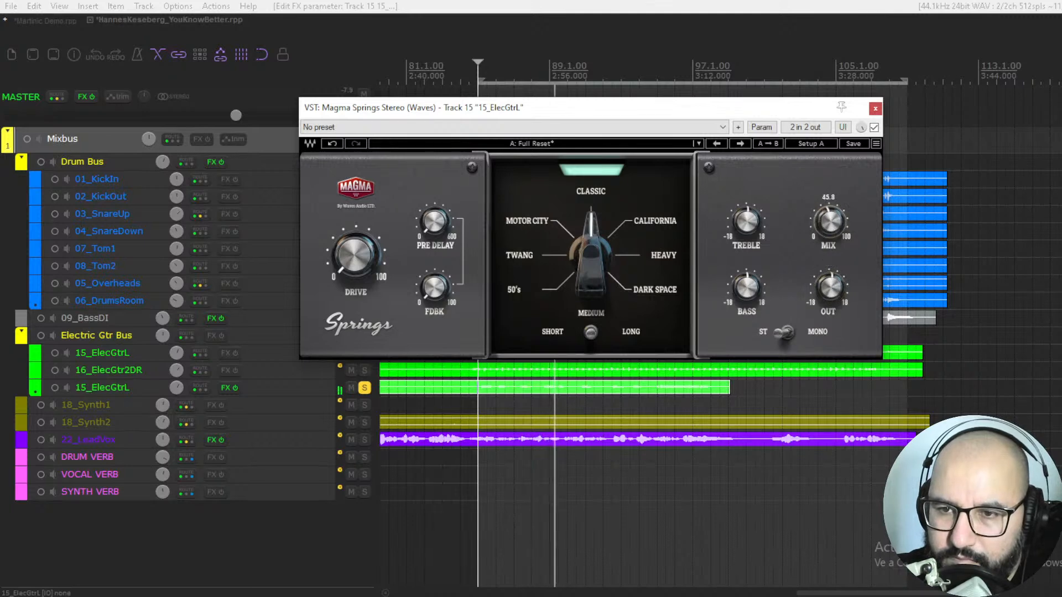
{"action": "left_click_drag", "start_coordinate": [829, 287], "coordinate": [830, 283]}
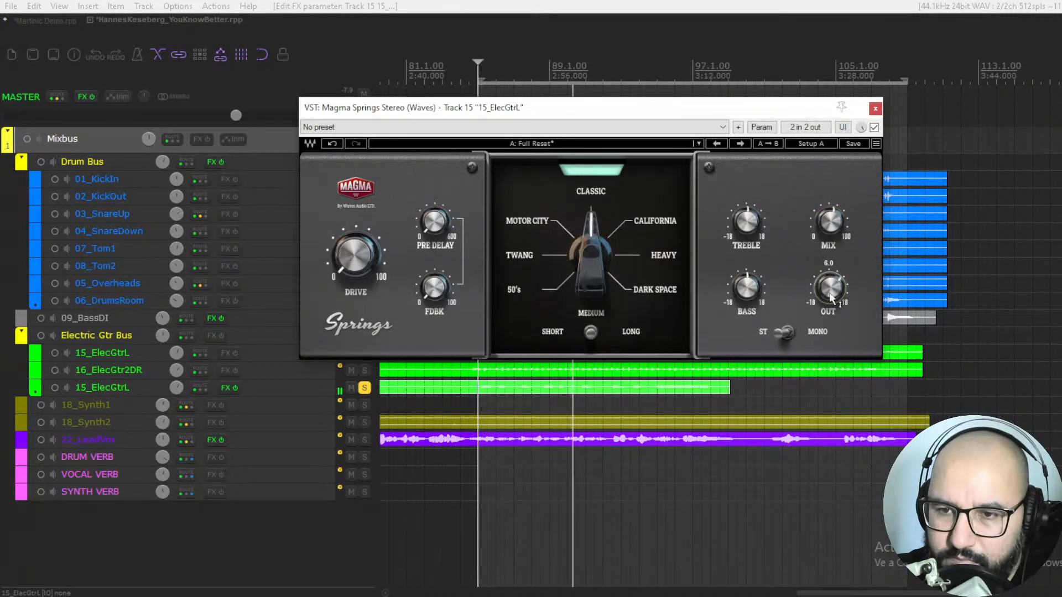
{"action": "left_click_drag", "start_coordinate": [824, 227], "coordinate": [824, 210]}
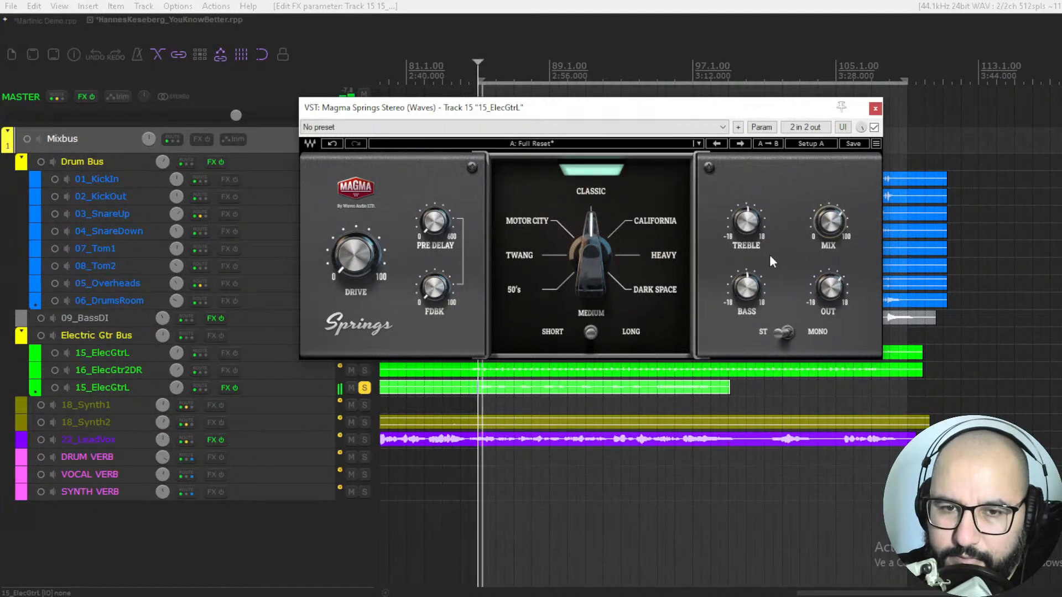
Step: Boost the Magma Springs treble to about 10.0, cut the bass, and increase the drive
{"action": "left_click_drag", "start_coordinate": [746, 221], "coordinate": [746, 213]}
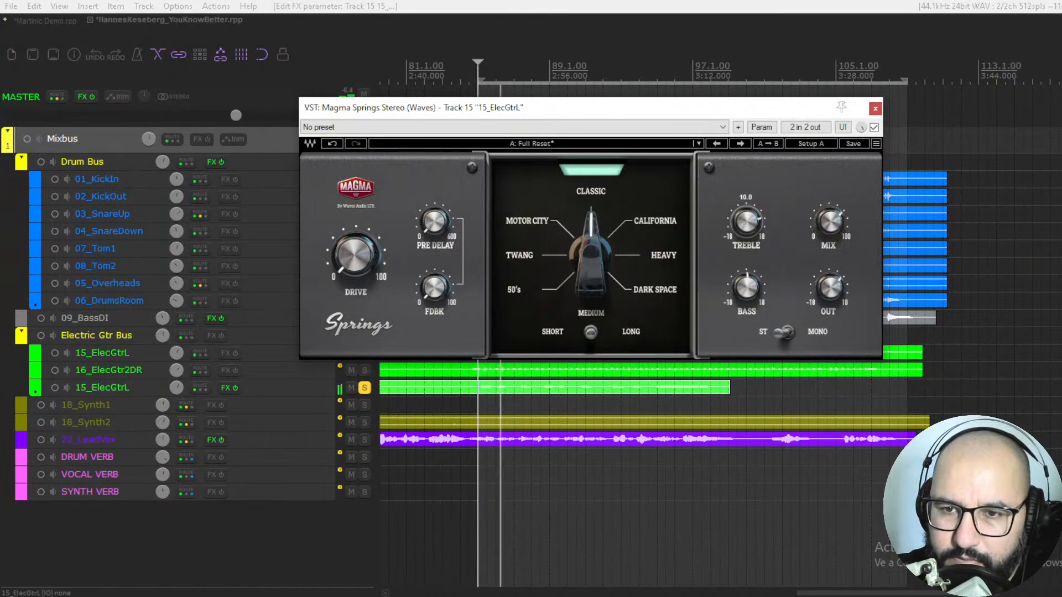
{"action": "left_click_drag", "start_coordinate": [746, 287], "coordinate": [746, 296]}
{"action": "left_click_drag", "start_coordinate": [330, 244], "coordinate": [330, 205]}
{"action": "left_click_drag", "start_coordinate": [347, 271], "coordinate": [346, 274]}
Step: Reduce the reverb mix to about 47.2, ease back the drive, and raise the pre-delay and feedback
{"action": "left_click_drag", "start_coordinate": [828, 224], "coordinate": [828, 238]}
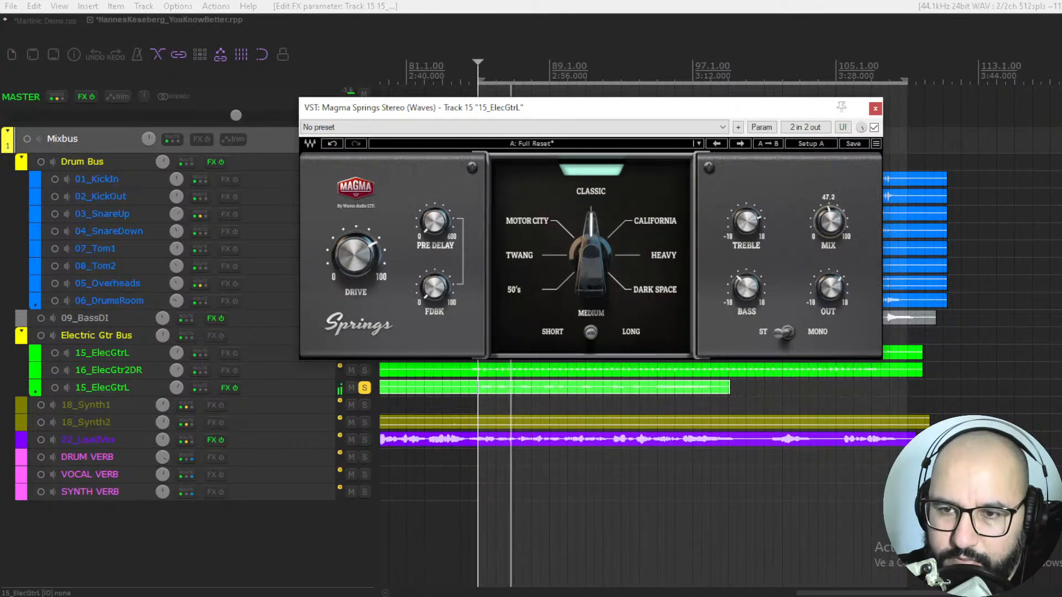
{"action": "left_click_drag", "start_coordinate": [330, 246], "coordinate": [330, 253]}
{"action": "left_click_drag", "start_coordinate": [433, 224], "coordinate": [433, 211]}
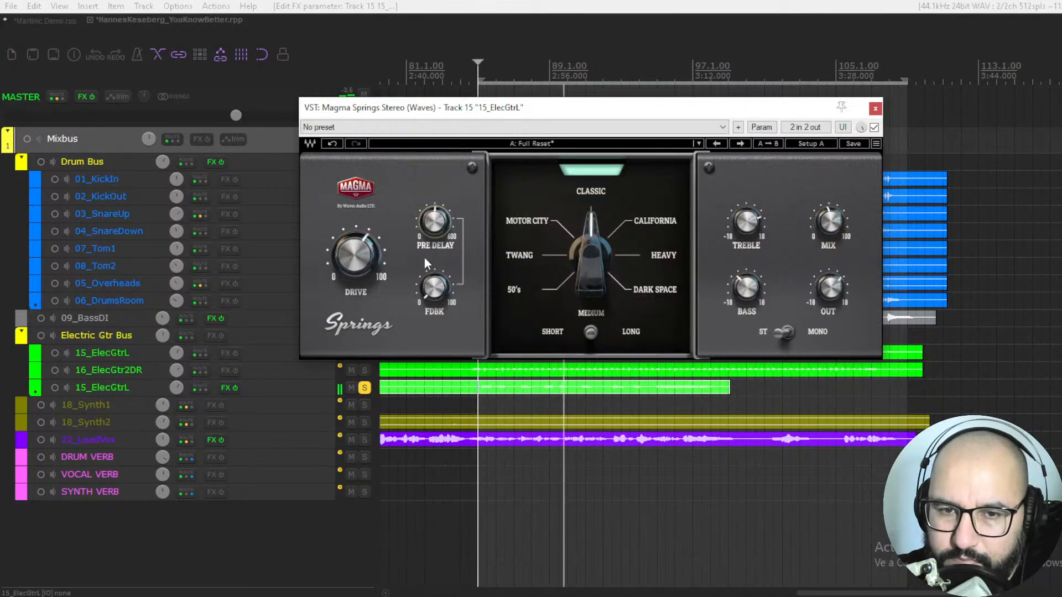
{"action": "left_click_drag", "start_coordinate": [437, 290], "coordinate": [437, 290]}
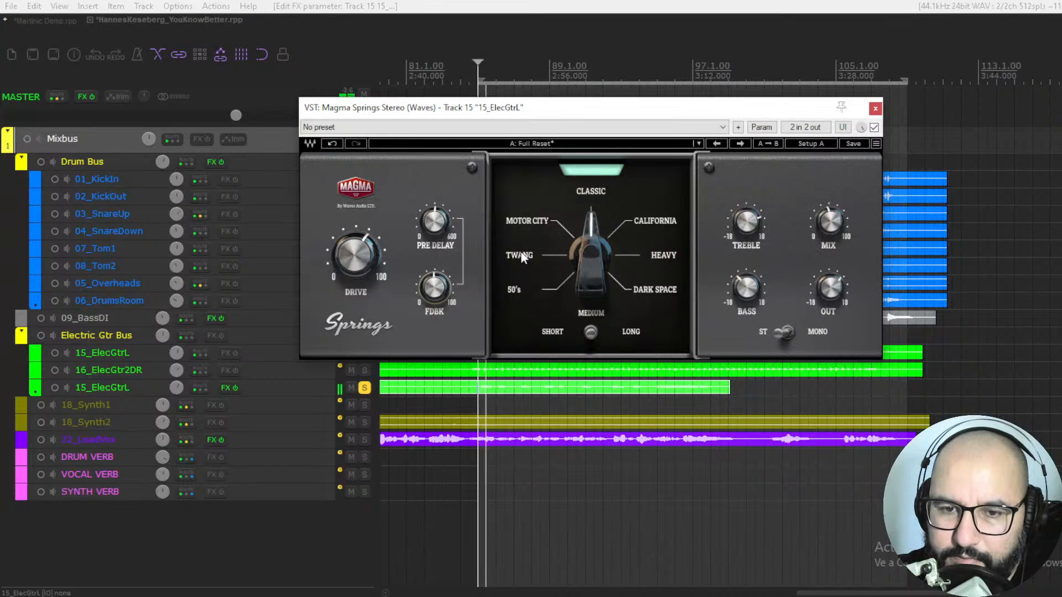
Step: Fine-tune the reverb mix and treble, and compare the stereo and mono modes
{"action": "mouse_move", "coordinate": [837, 224]}
{"action": "left_mouse_down"}
{"action": "mouse_move", "coordinate": [825, 228]}
{"action": "mouse_move", "coordinate": [838, 214]}
{"action": "left_mouse_up"}
{"action": "left_click_drag", "start_coordinate": [754, 226], "coordinate": [754, 225]}
{"action": "left_click", "coordinate": [784, 333]}
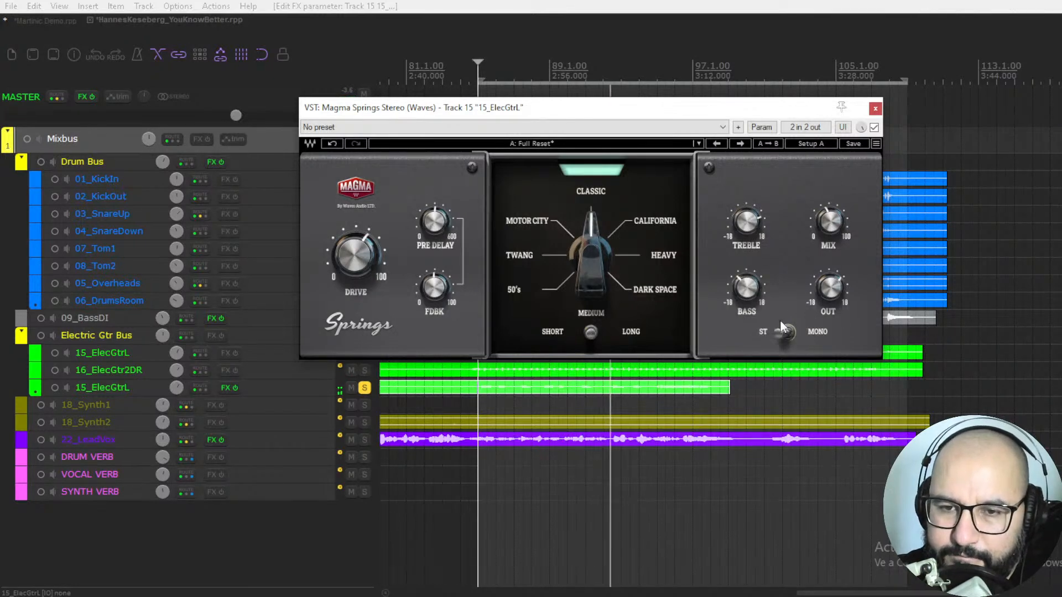
Step: Audition the Short, Medium and Long decay settings on the guitar while adjusting the mix, and stop playback with Long selected
{"action": "key", "text": "space"}
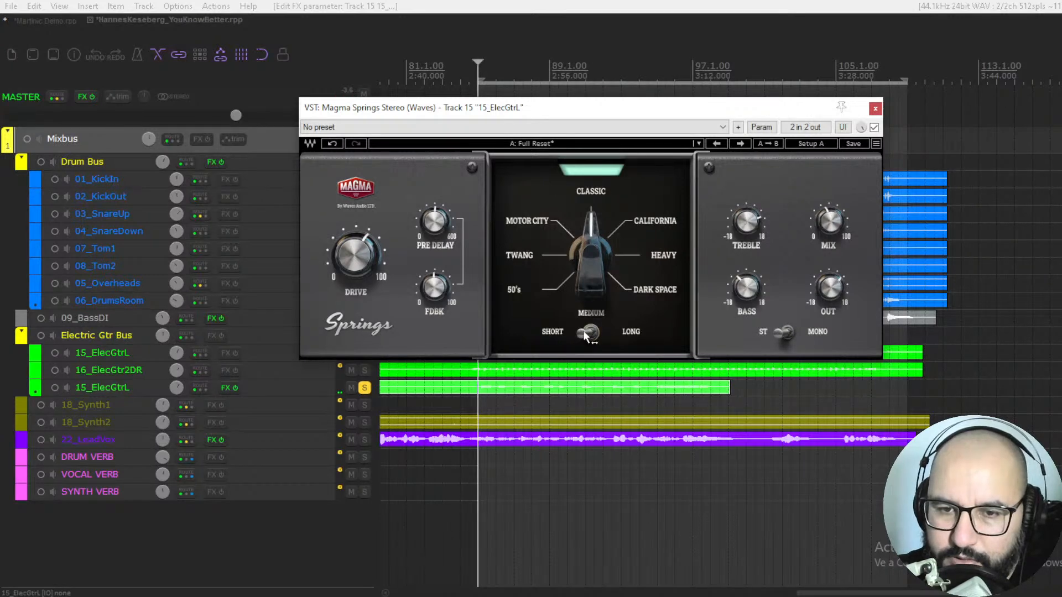
{"action": "key", "text": "space"}
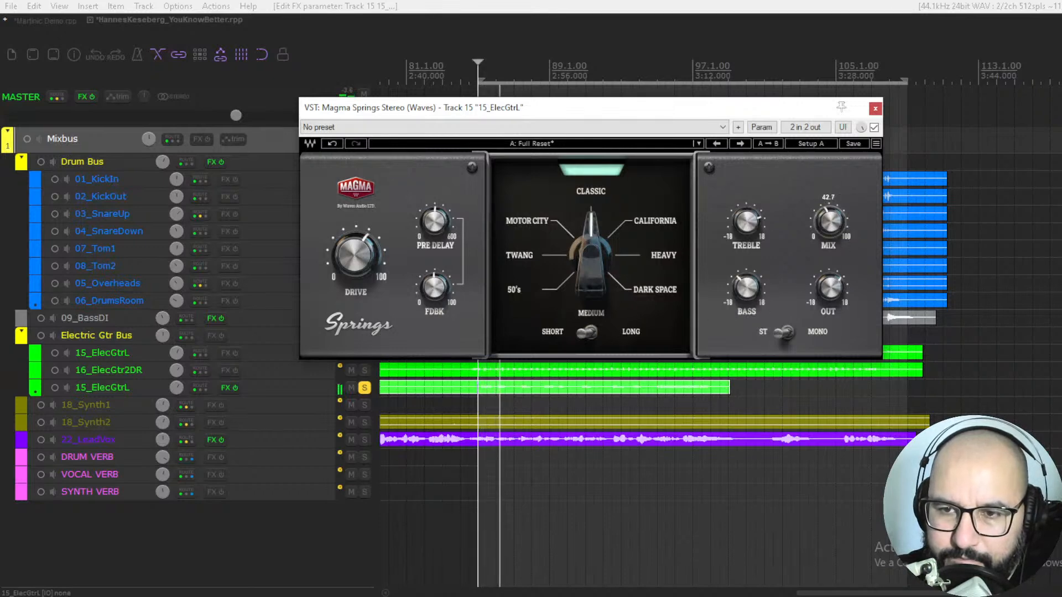
{"action": "left_click", "coordinate": [594, 330]}
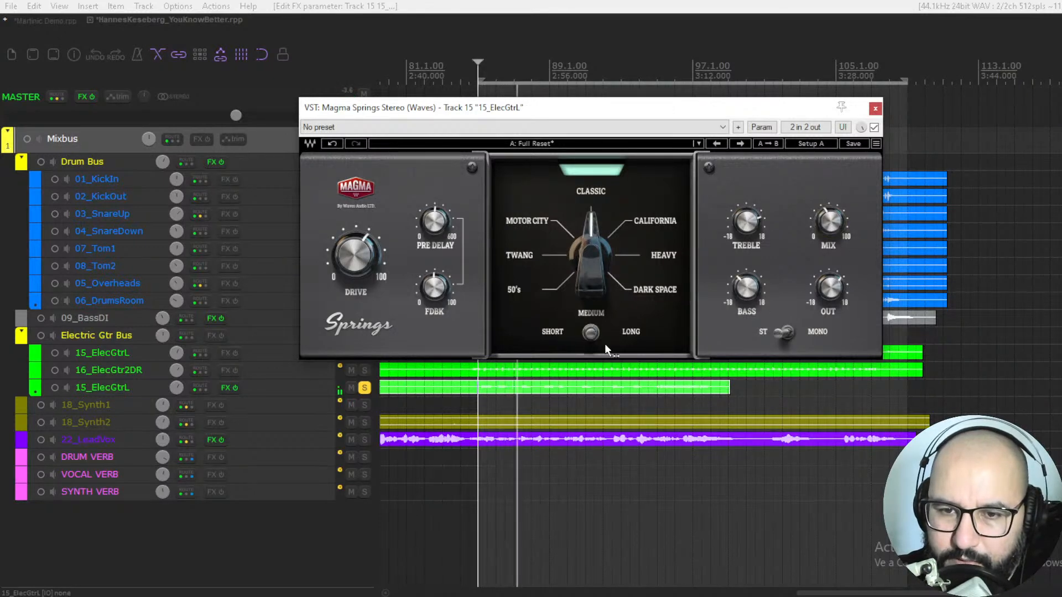
{"action": "mouse_move", "coordinate": [425, 226]}
{"action": "left_click", "coordinate": [597, 331]}
{"action": "left_click_drag", "start_coordinate": [827, 225], "coordinate": [827, 207]}
{"action": "key", "text": "space"}
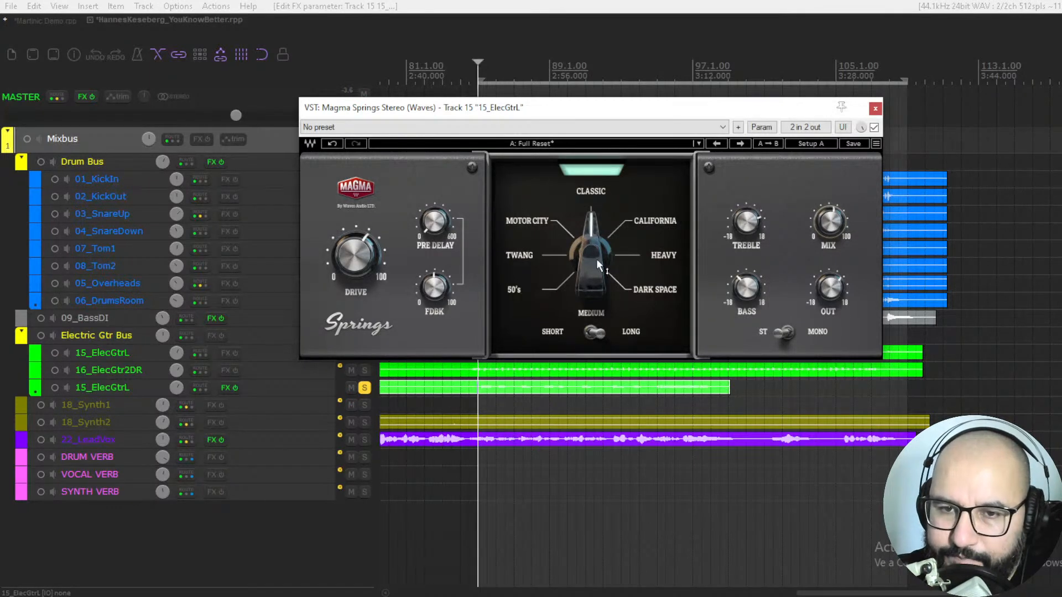
Step: Switch the spring model to 50's and audition it on the guitar
{"action": "key", "text": "space"}
{"action": "key", "text": "space"}
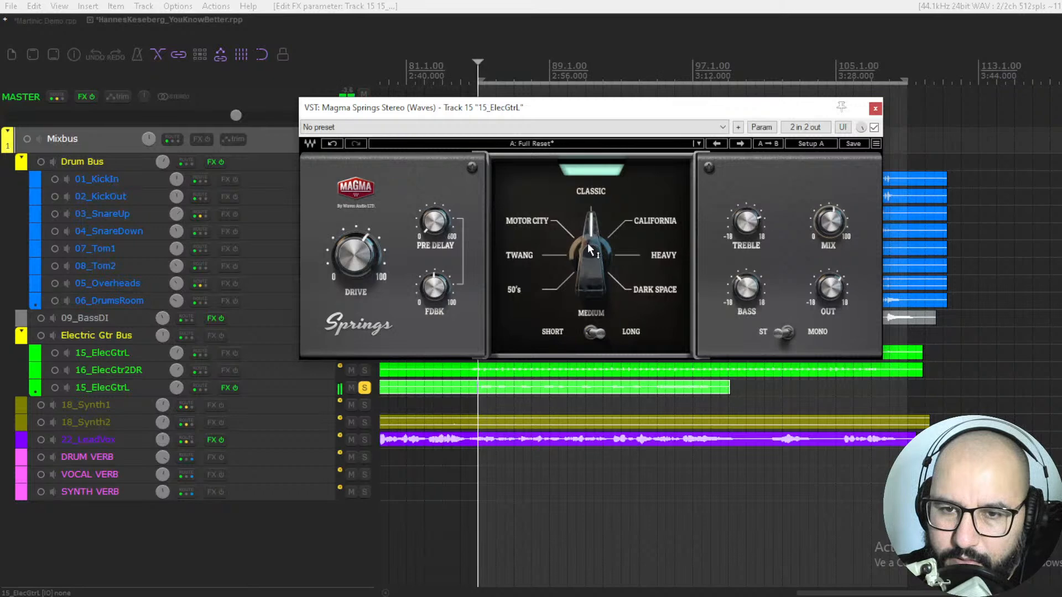
{"action": "left_click_drag", "start_coordinate": [587, 243], "coordinate": [587, 293]}
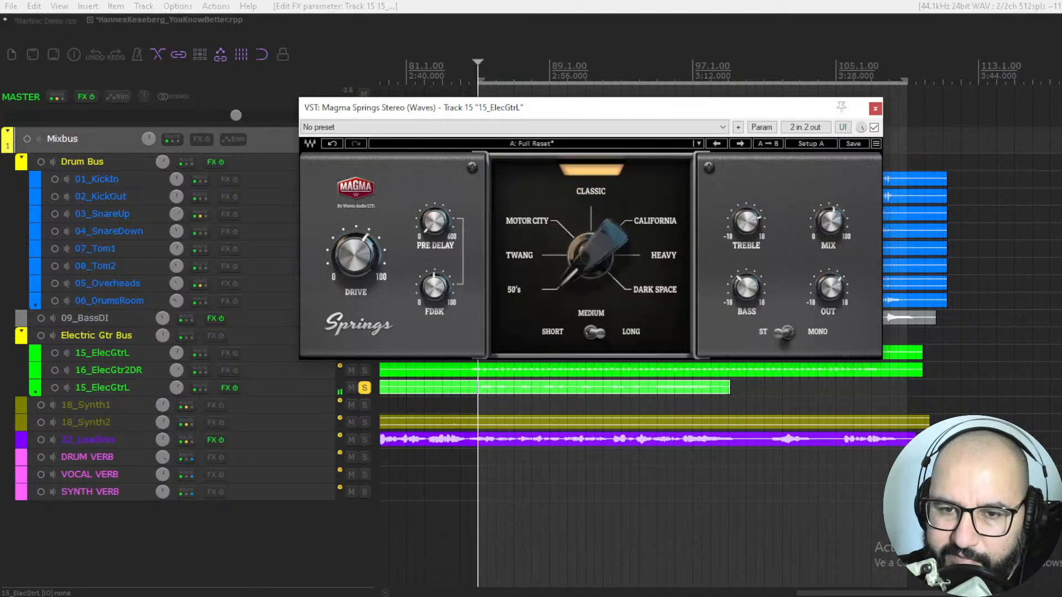
{"action": "key", "text": "space"}
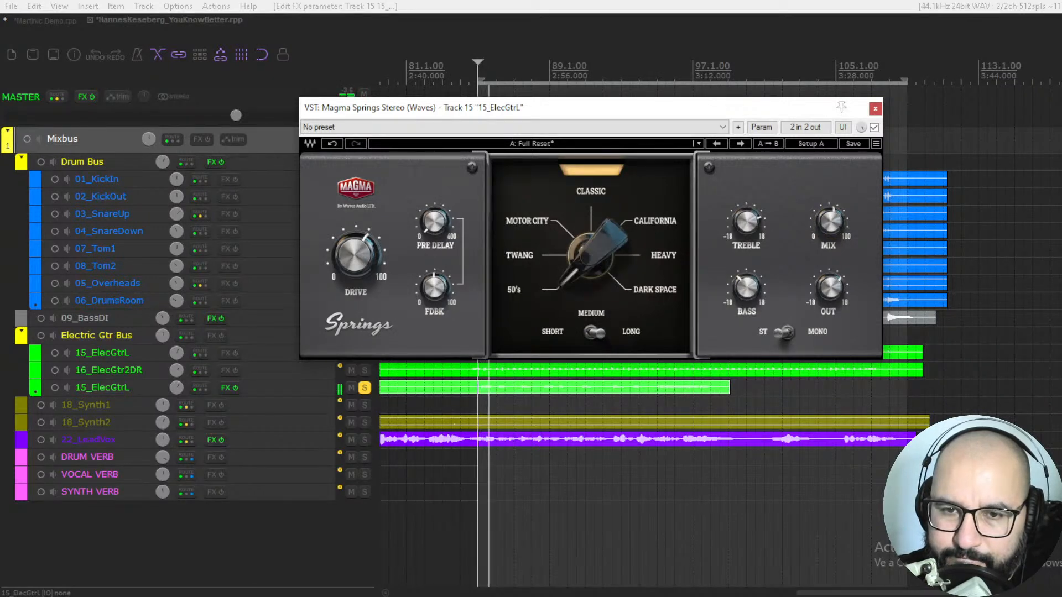
Step: Compare the Short and Medium decay settings of the 50's spring model on the guitar, leaving Medium selected
{"action": "mouse_move", "coordinate": [835, 223]}
{"action": "left_click", "coordinate": [590, 334]}
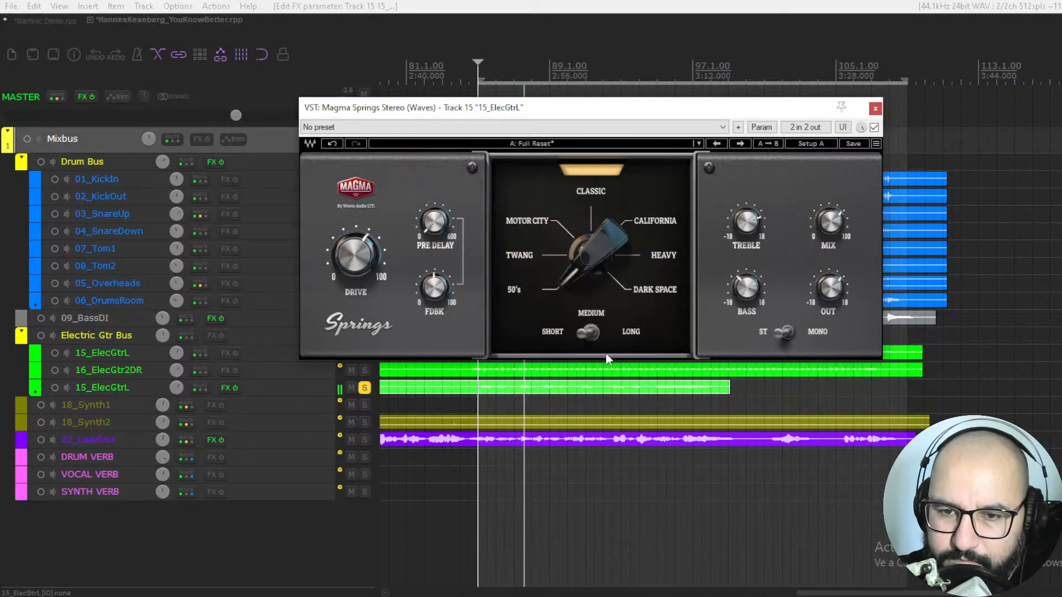
{"action": "left_click", "coordinate": [590, 333]}
{"action": "mouse_move", "coordinate": [829, 221]}
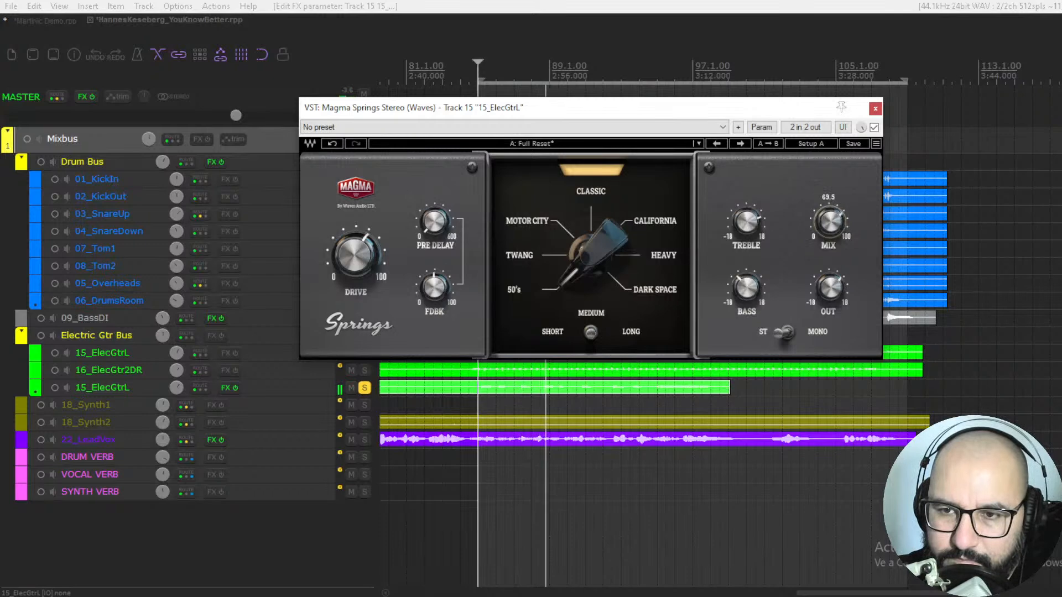
Step: Audition the Twang and Motor City spring models on the guitar, bring the mix to about 53.7, and stop playback
{"action": "left_click", "coordinate": [572, 260]}
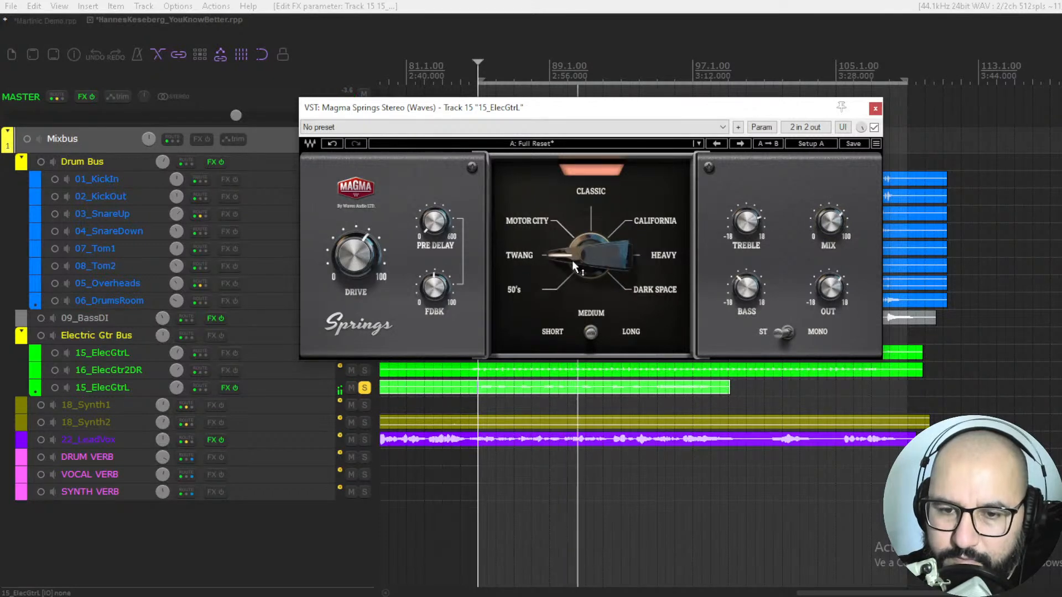
{"action": "left_click_drag", "start_coordinate": [829, 222], "coordinate": [830, 215]}
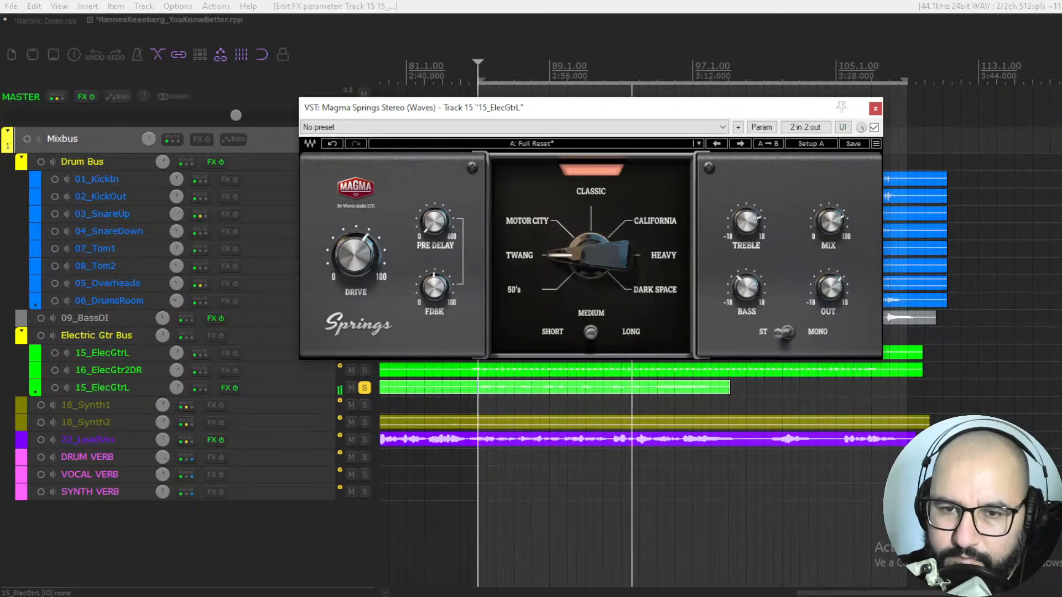
{"action": "left_click", "coordinate": [598, 254]}
{"action": "left_click_drag", "start_coordinate": [820, 227], "coordinate": [819, 243]}
{"action": "key", "text": "space"}
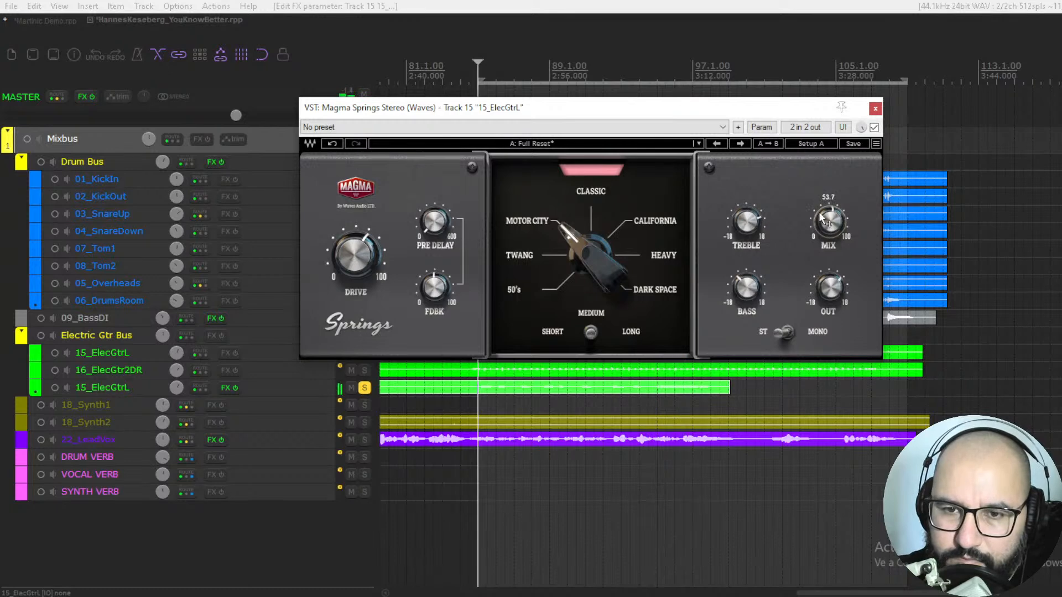
Step: Audition the California spring model on the guitar with the drive reduced and the mix at about 79.0
{"action": "left_click_drag", "start_coordinate": [567, 230], "coordinate": [590, 235]}
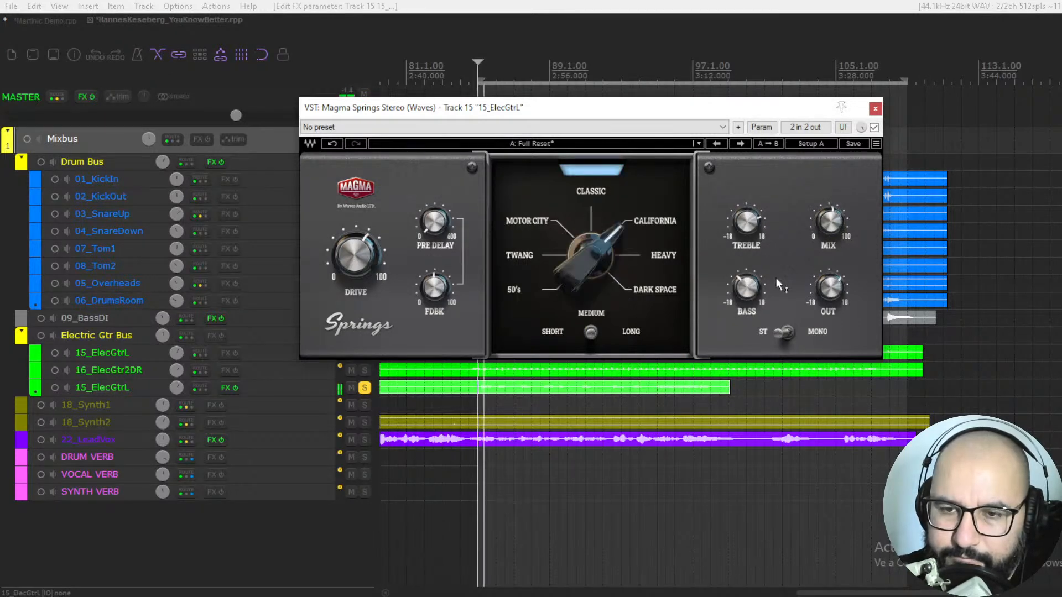
{"action": "left_click_drag", "start_coordinate": [828, 228], "coordinate": [828, 217]}
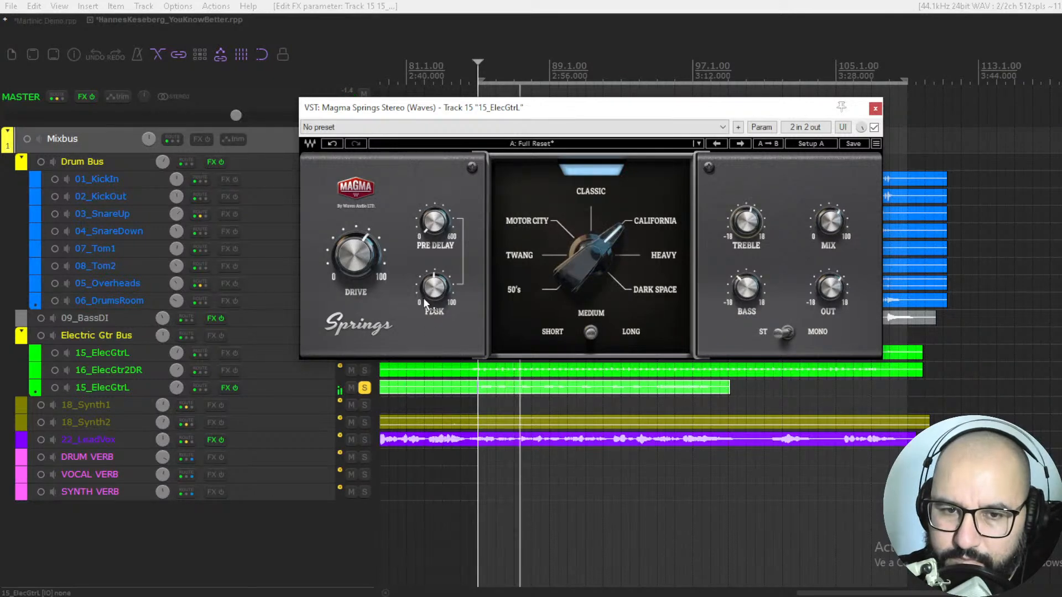
{"action": "left_click_drag", "start_coordinate": [355, 254], "coordinate": [356, 259]}
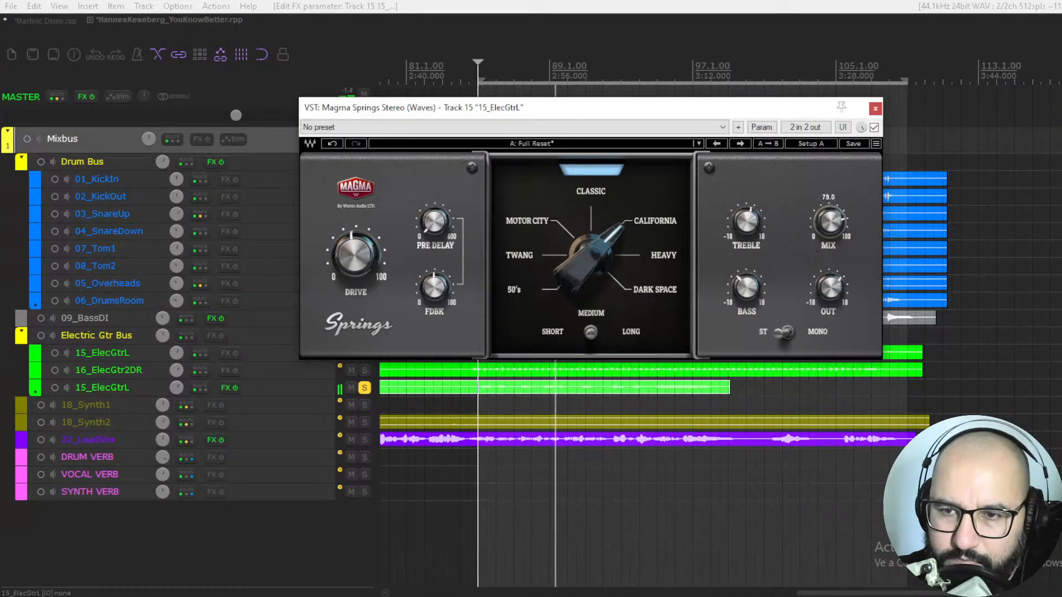
{"action": "key", "text": "space"}
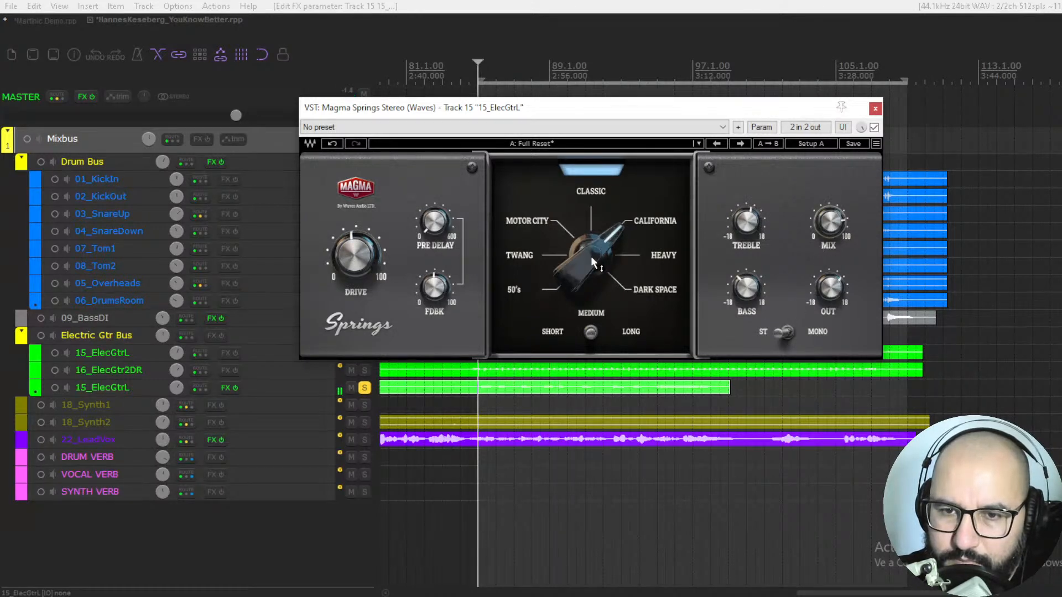
Step: Switch the spring model to Heavy and audition it on the guitar while adjusting the mix
{"action": "left_click_drag", "start_coordinate": [594, 262], "coordinate": [595, 274]}
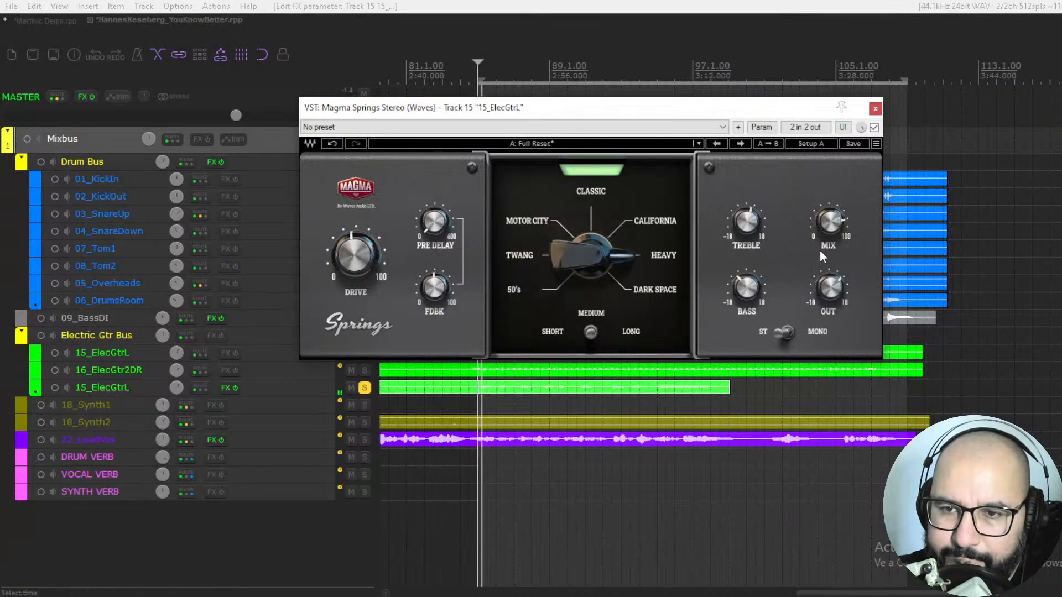
{"action": "mouse_move", "coordinate": [829, 221]}
{"action": "left_mouse_down"}
{"action": "mouse_move", "coordinate": [829, 230]}
{"action": "mouse_move", "coordinate": [826, 217]}
{"action": "left_mouse_up"}
{"action": "key", "text": "space"}
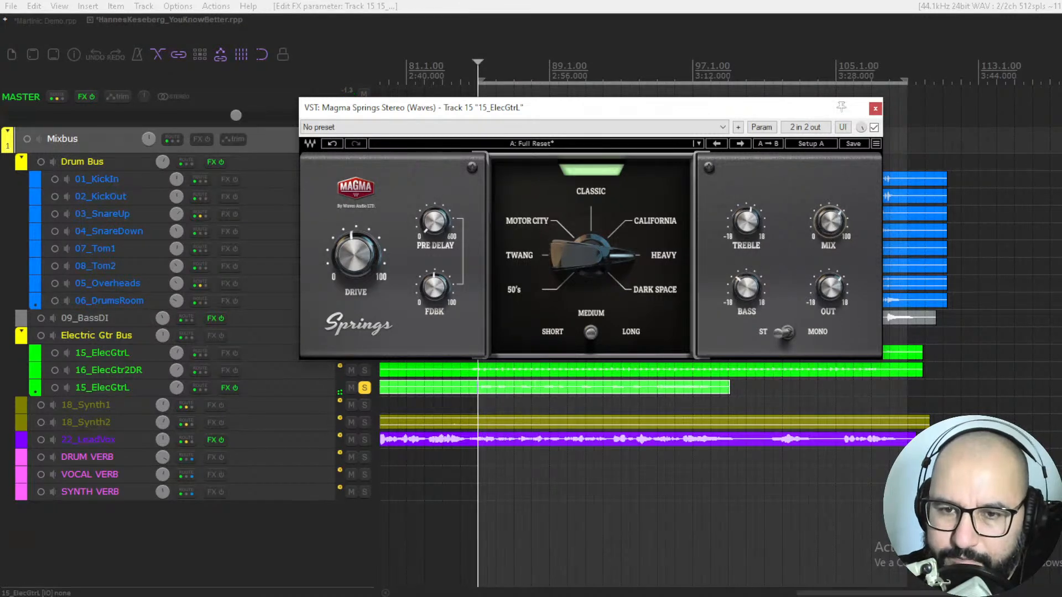
Step: Switch to the Dark Space model and audition it on the guitar while adjusting the mix, pre-delay and feedback
{"action": "left_click_drag", "start_coordinate": [591, 256], "coordinate": [590, 243]}
{"action": "key", "text": "space"}
{"action": "left_click_drag", "start_coordinate": [824, 228], "coordinate": [824, 219]}
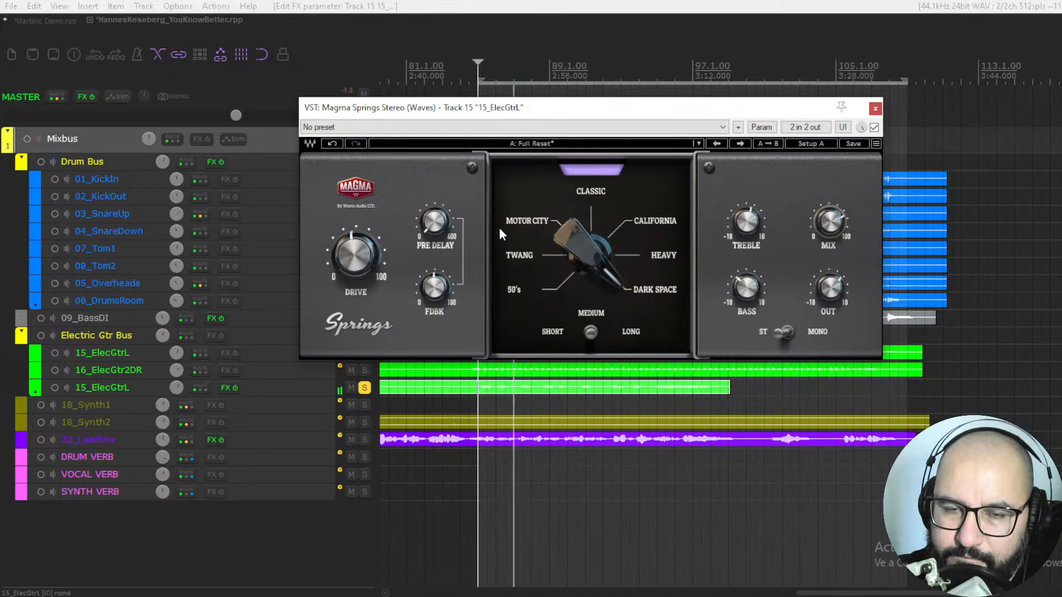
{"action": "left_click_drag", "start_coordinate": [434, 224], "coordinate": [434, 231]}
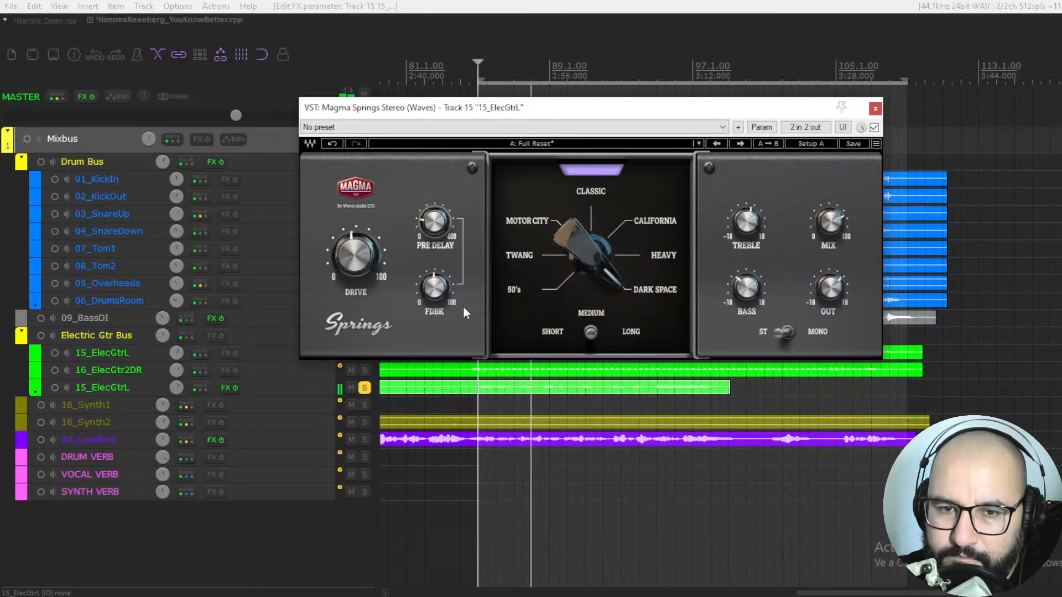
{"action": "left_click_drag", "start_coordinate": [447, 296], "coordinate": [446, 302]}
{"action": "left_click_drag", "start_coordinate": [829, 221], "coordinate": [830, 216]}
{"action": "key", "text": "space"}
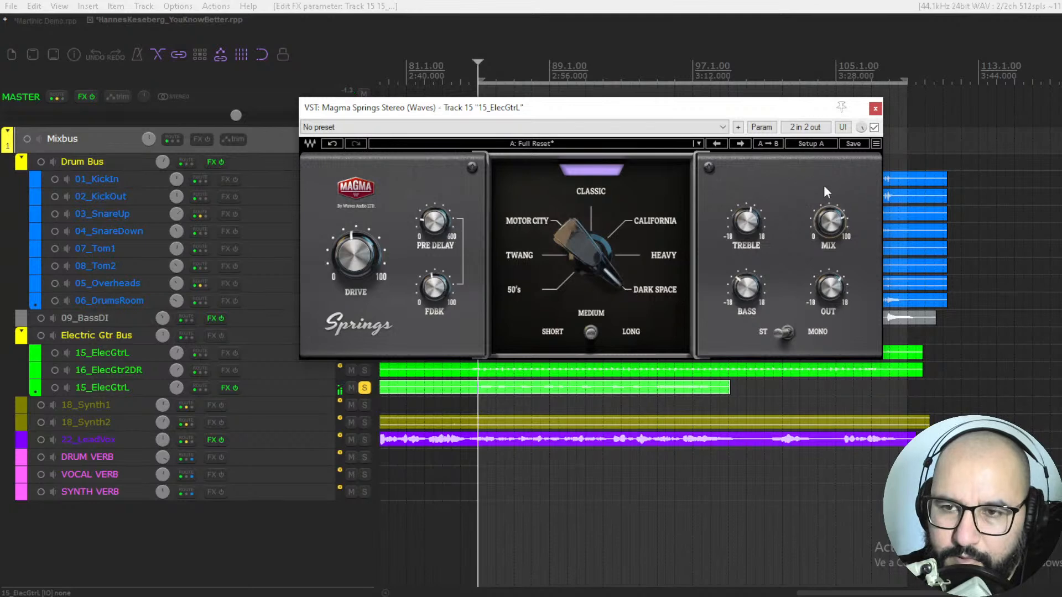
Step: Bypass and close the guitar's Magma Springs reverb, and unsolo the duplicate 15_ElecGtrL track
{"action": "left_click", "coordinate": [873, 128]}
{"action": "left_click", "coordinate": [875, 109]}
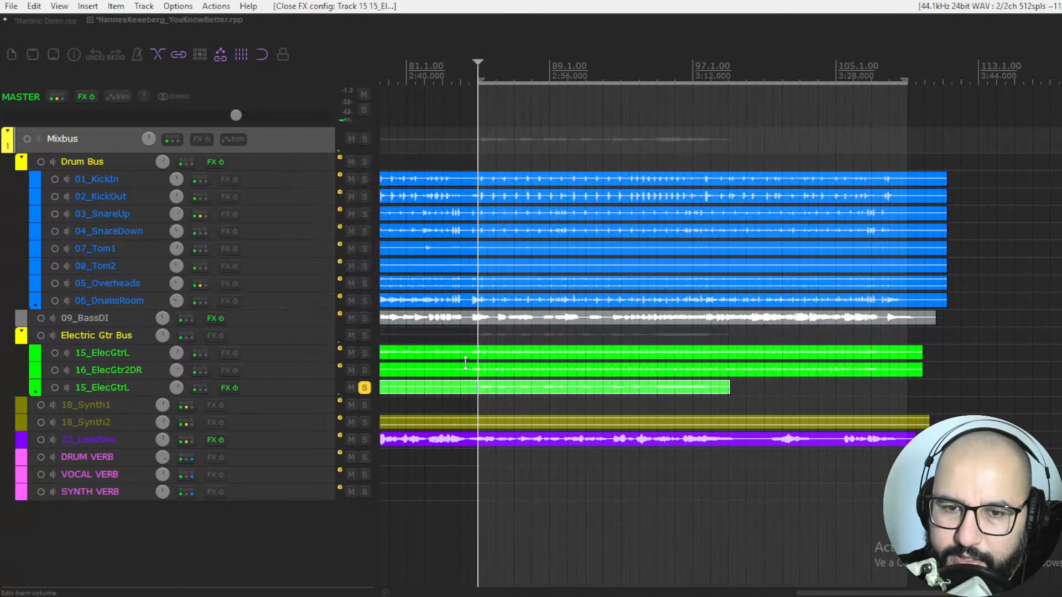
{"action": "left_click", "coordinate": [364, 388]}
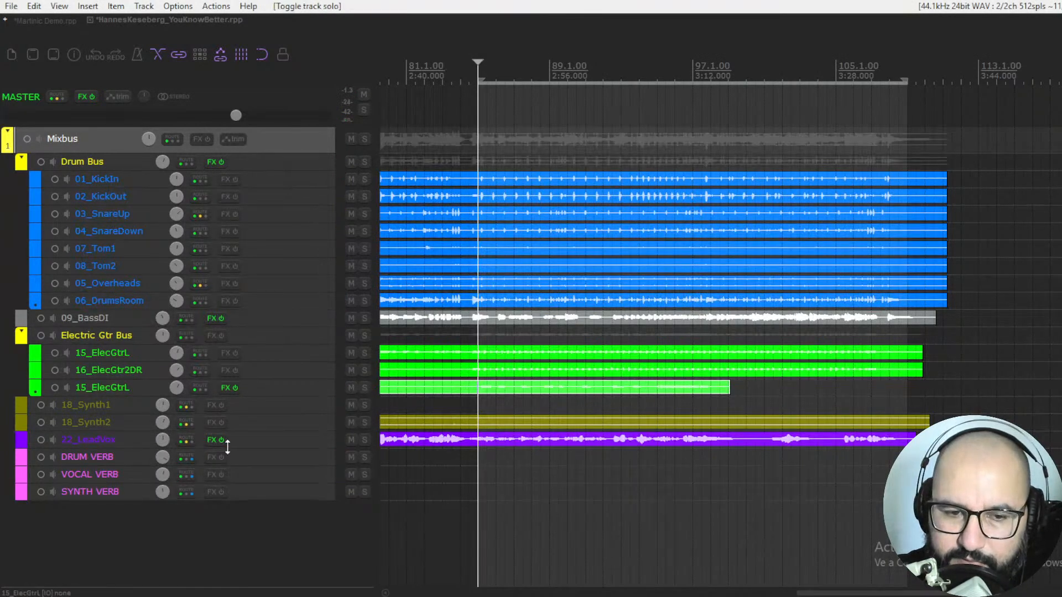
Step: Solo the 22_LeadVox track, open its Magma Springs Mono/Stereo plugin and take it out of bypass
{"action": "right_click", "coordinate": [211, 441]}
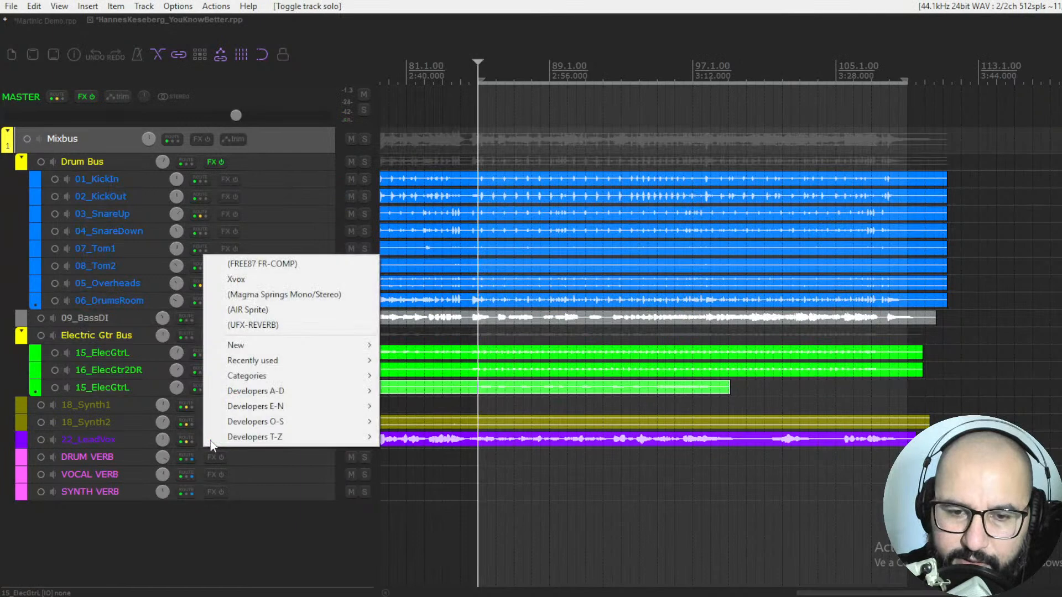
{"action": "left_click", "coordinate": [308, 491]}
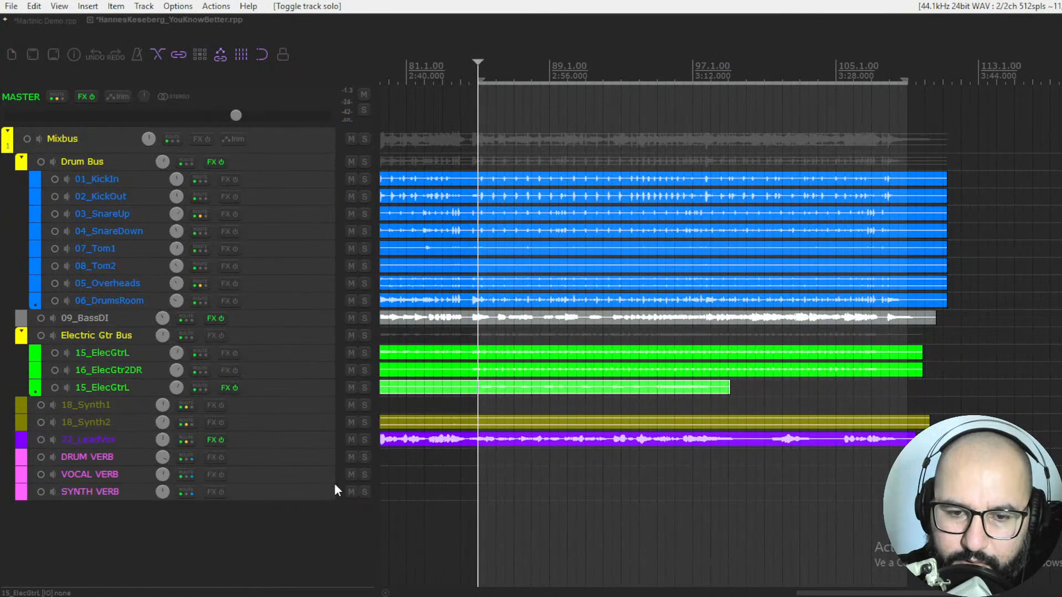
{"action": "left_click", "coordinate": [364, 440]}
{"action": "right_click", "coordinate": [213, 438]}
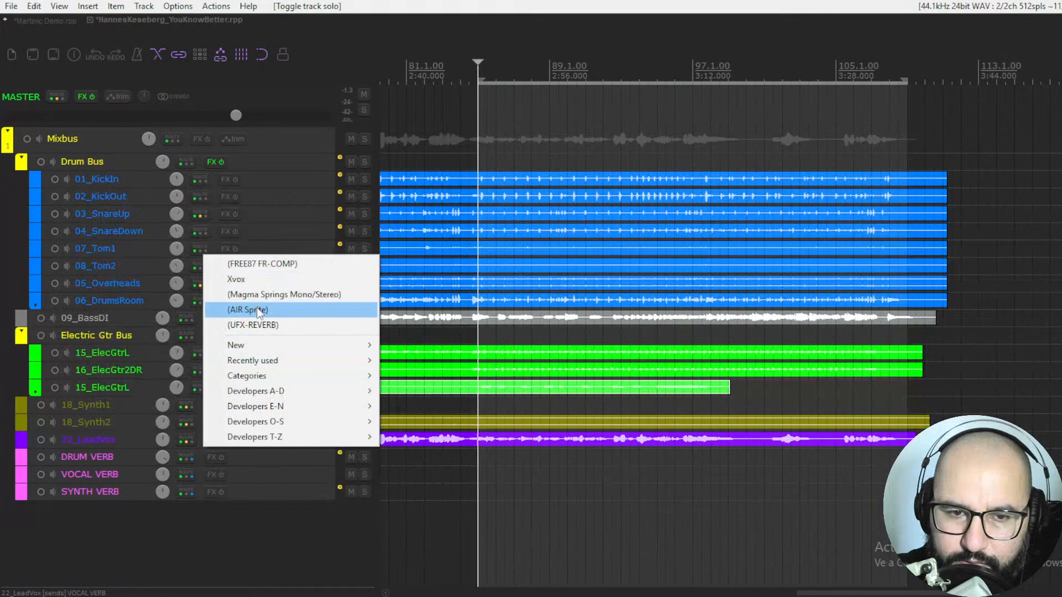
{"action": "left_click", "coordinate": [265, 295]}
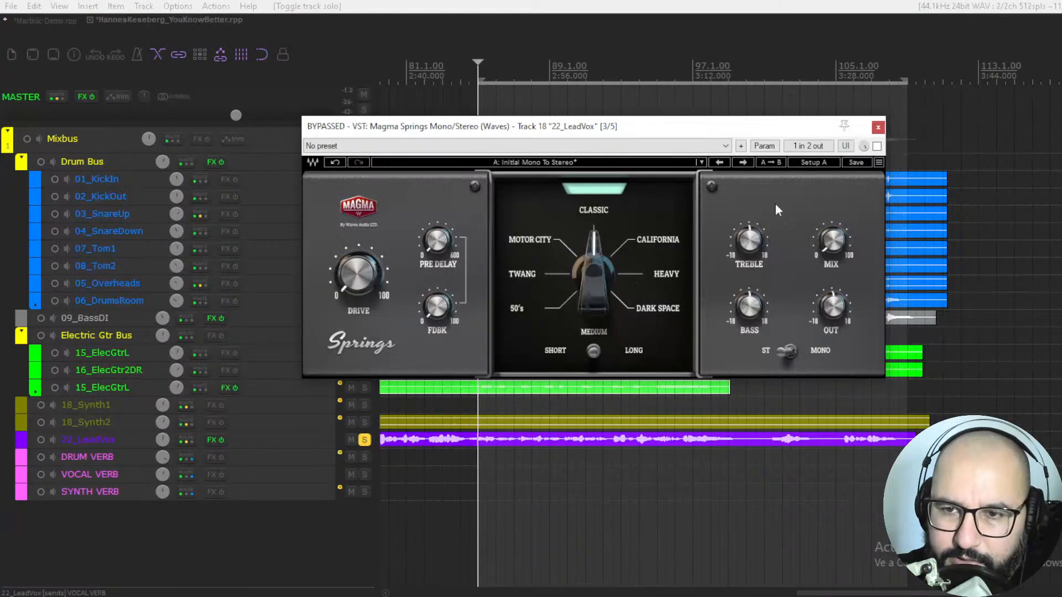
{"action": "left_click", "coordinate": [877, 146]}
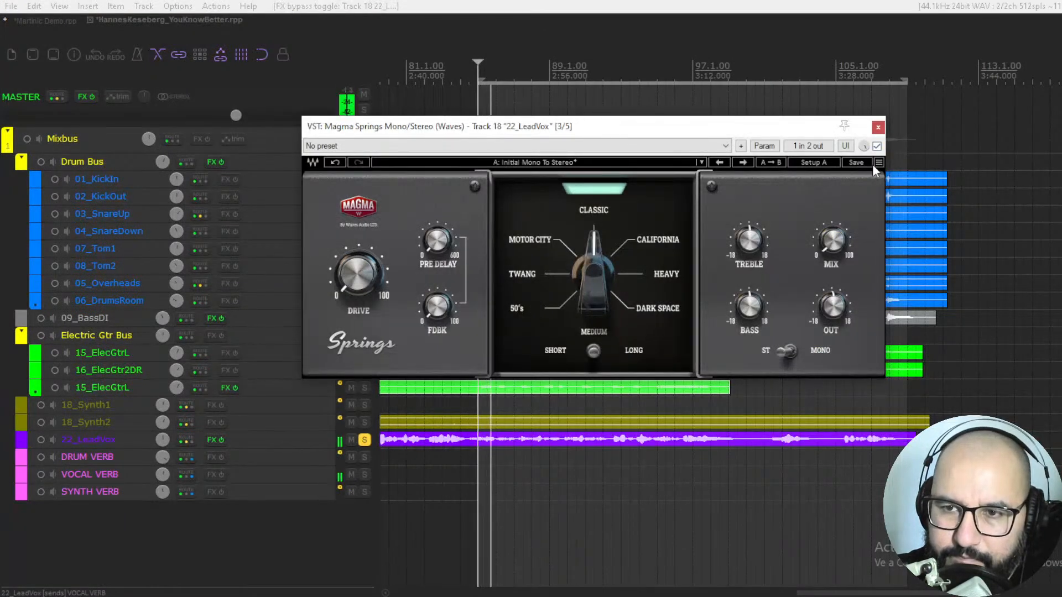
Step: Set the vocal reverb mix to about 34.3, cut the bass, and adjust the treble, pre-delay and feedback
{"action": "left_click_drag", "start_coordinate": [832, 242], "coordinate": [832, 230]}
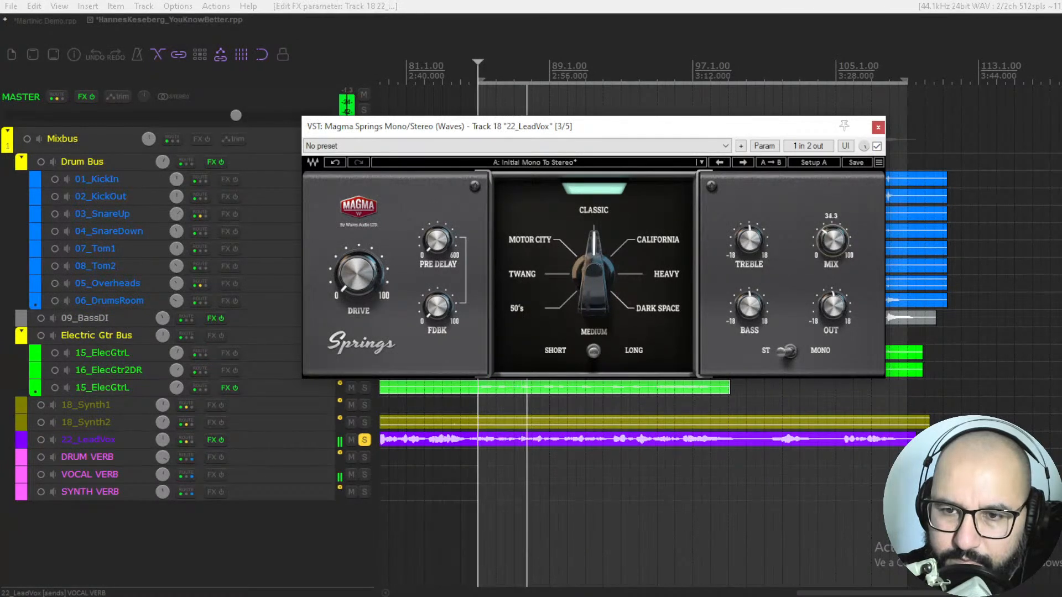
{"action": "left_click_drag", "start_coordinate": [750, 307], "coordinate": [750, 326]}
{"action": "left_click_drag", "start_coordinate": [751, 242], "coordinate": [751, 232]}
{"action": "mouse_move", "coordinate": [435, 251]}
{"action": "left_mouse_down"}
{"action": "mouse_move", "coordinate": [436, 231]}
{"action": "mouse_move", "coordinate": [437, 265]}
{"action": "left_mouse_up"}
{"action": "left_click_drag", "start_coordinate": [438, 309], "coordinate": [438, 292]}
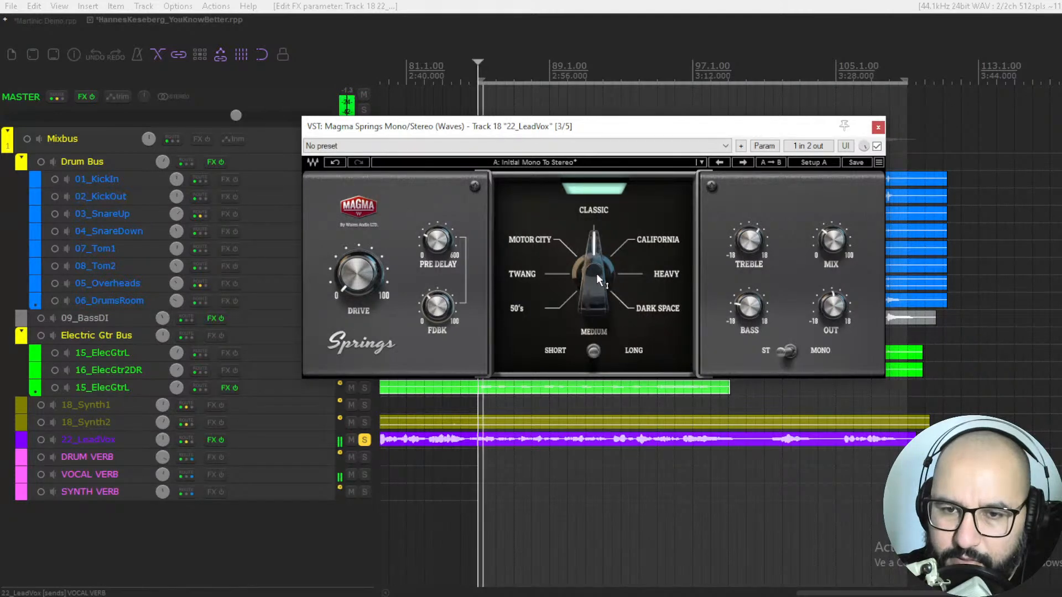
Step: Audition the 50's spring model on the vocal with the mix at about 54.6 and the bass brought back up
{"action": "left_click_drag", "start_coordinate": [596, 273], "coordinate": [596, 264]}
{"action": "left_click_drag", "start_coordinate": [832, 242], "coordinate": [835, 247]}
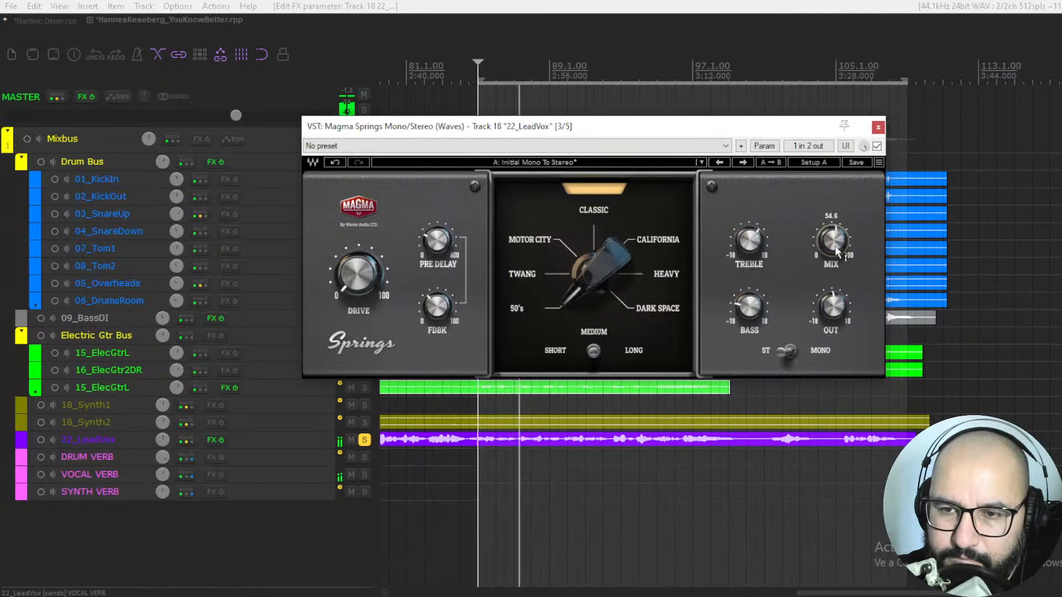
{"action": "left_click_drag", "start_coordinate": [744, 313], "coordinate": [744, 301]}
{"action": "key", "text": "space"}
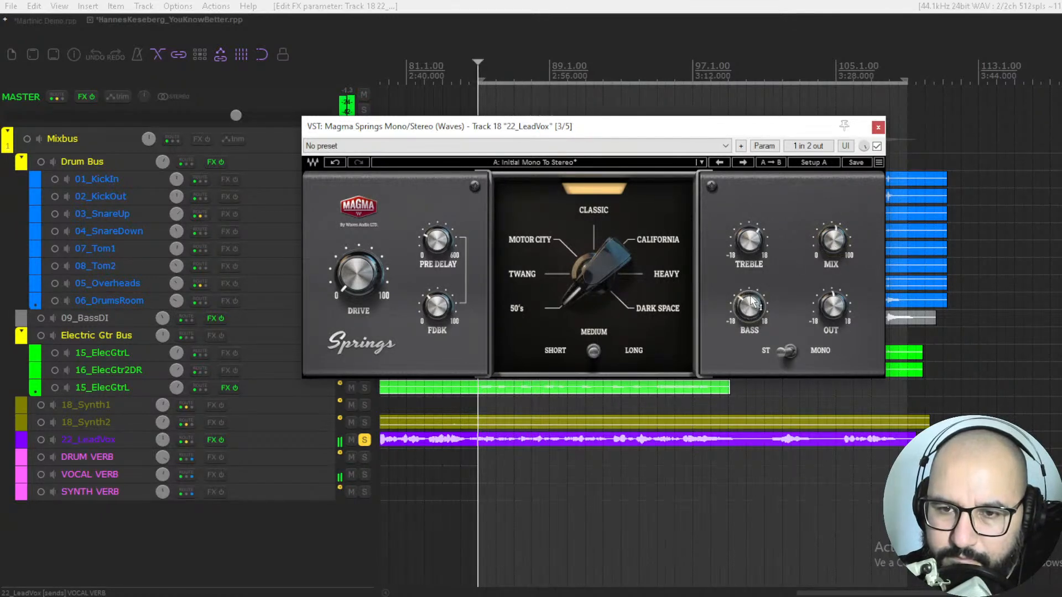
Step: Switch the spring model to Twang and audition it on the vocal with the mix at about 32.3
{"action": "left_click_drag", "start_coordinate": [588, 275], "coordinate": [588, 267]}
{"action": "key", "text": "space"}
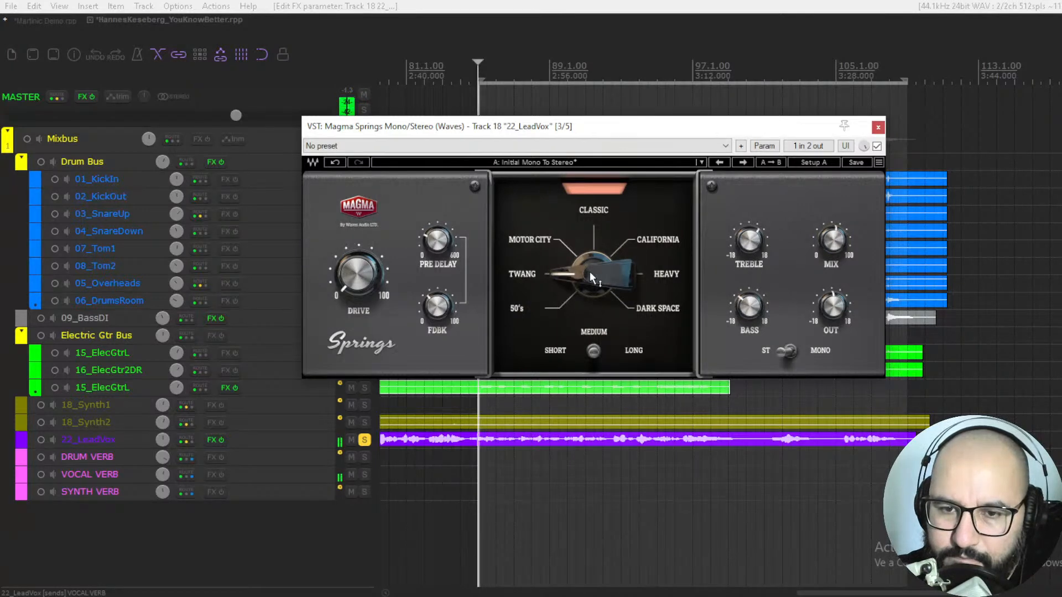
{"action": "left_click_drag", "start_coordinate": [832, 241], "coordinate": [832, 246]}
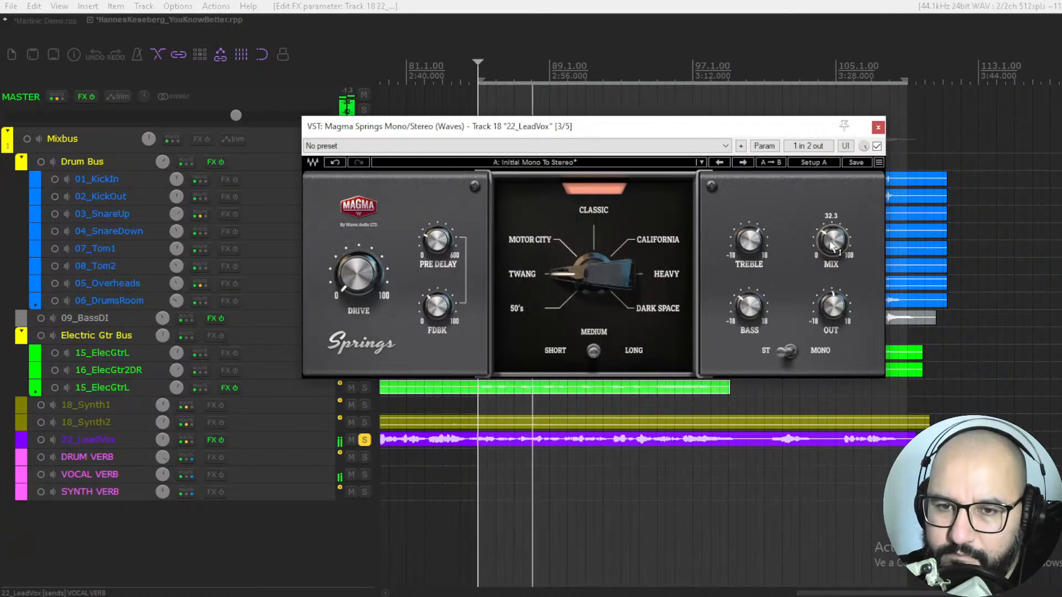
{"action": "key", "text": "space"}
Step: Switch the spring model to California and audition it on the vocal with the mix at about 36.3
{"action": "left_click_drag", "start_coordinate": [582, 278], "coordinate": [582, 256]}
{"action": "key", "text": "space"}
{"action": "mouse_move", "coordinate": [832, 241]}
{"action": "left_mouse_down"}
{"action": "mouse_move", "coordinate": [833, 232]}
{"action": "mouse_move", "coordinate": [834, 247]}
{"action": "left_mouse_up"}
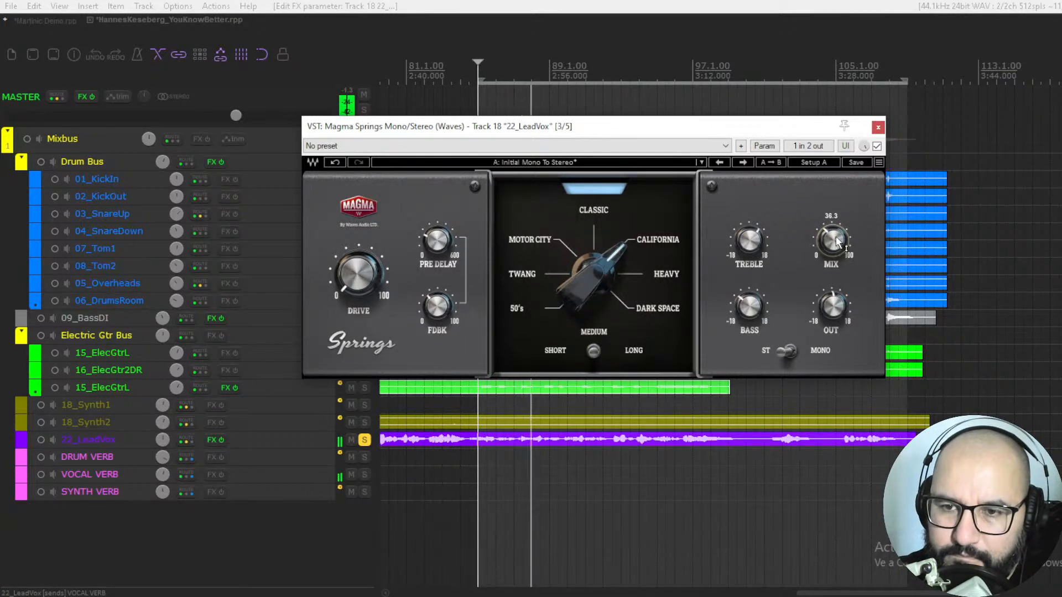
{"action": "key", "text": "space"}
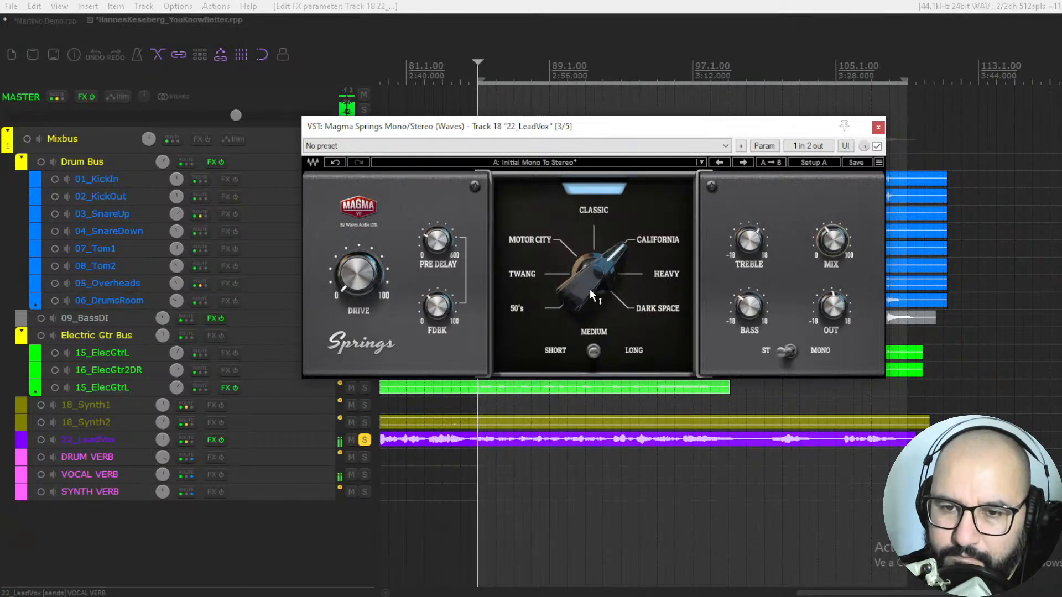
Step: Audition the Dark Space model on the vocal, switch its decay to Long, and fine-tune the mix
{"action": "left_click_drag", "start_coordinate": [589, 288], "coordinate": [589, 304]}
{"action": "key", "text": "space"}
{"action": "left_click_drag", "start_coordinate": [832, 241], "coordinate": [832, 238]}
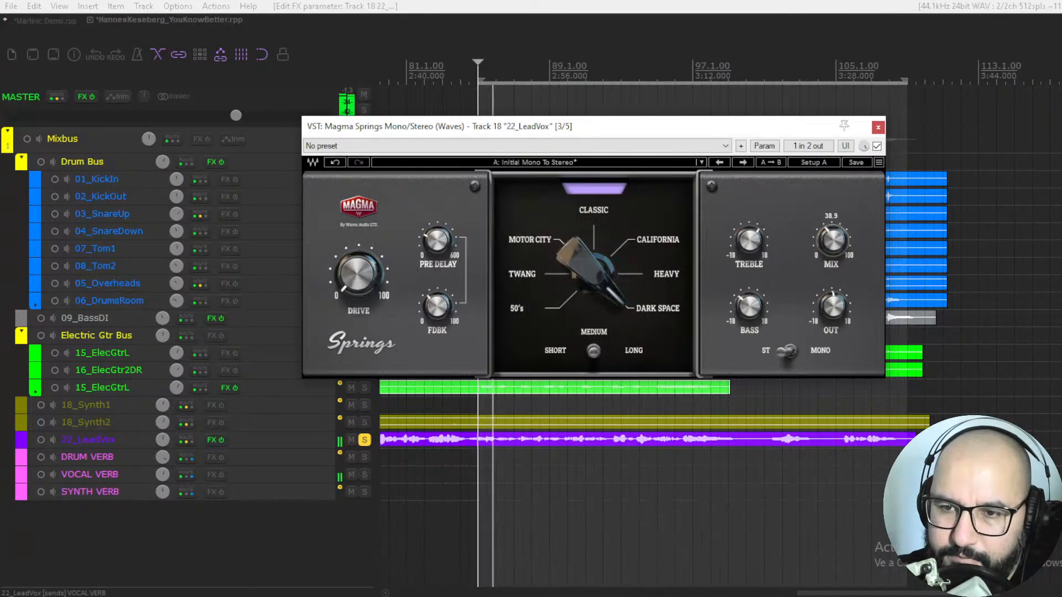
{"action": "left_click", "coordinate": [595, 350]}
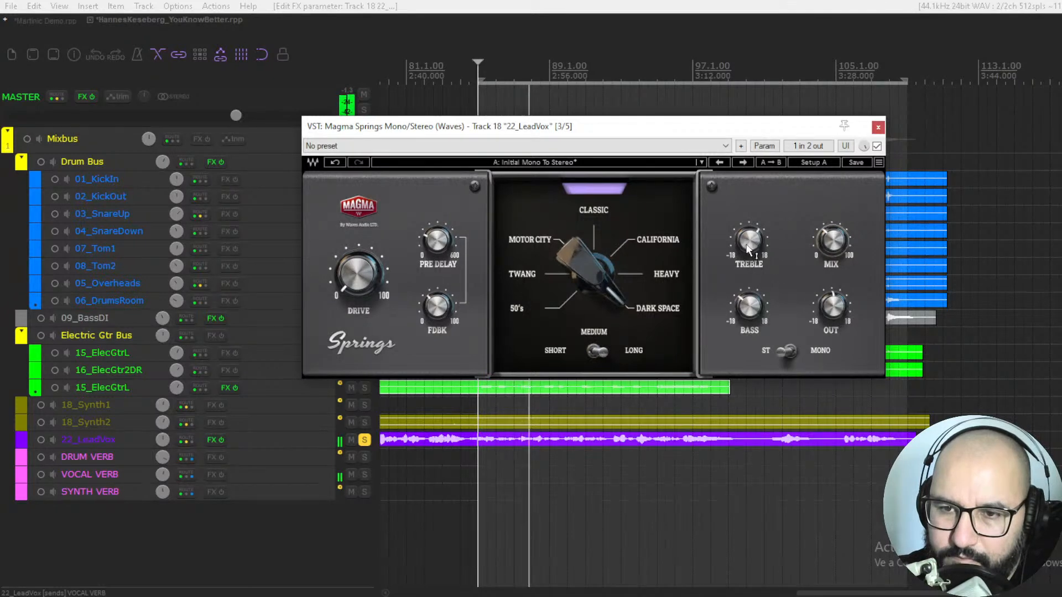
{"action": "left_click_drag", "start_coordinate": [832, 241], "coordinate": [833, 243]}
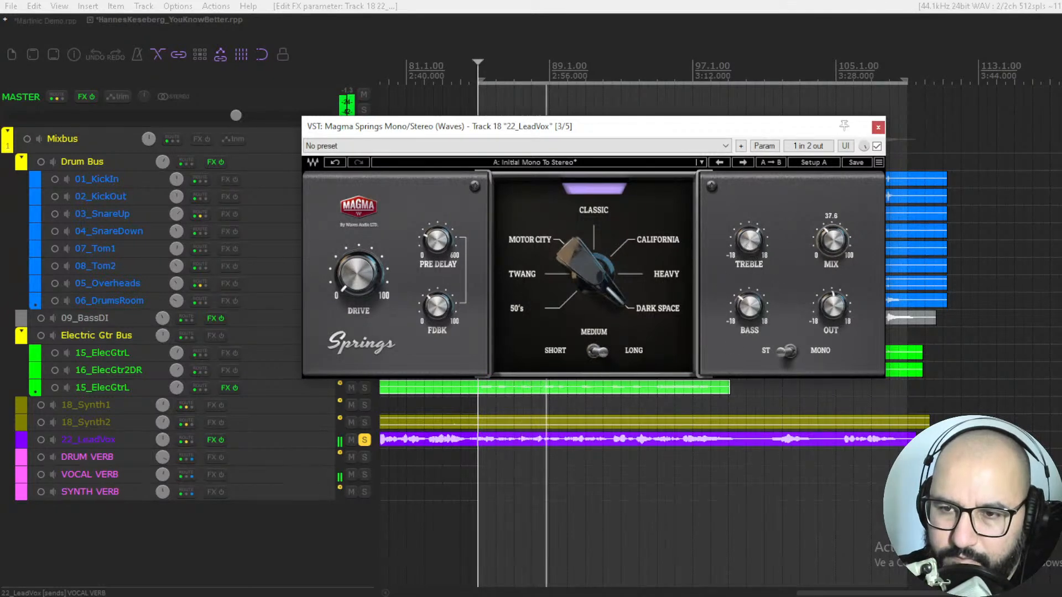
{"action": "key", "text": "space"}
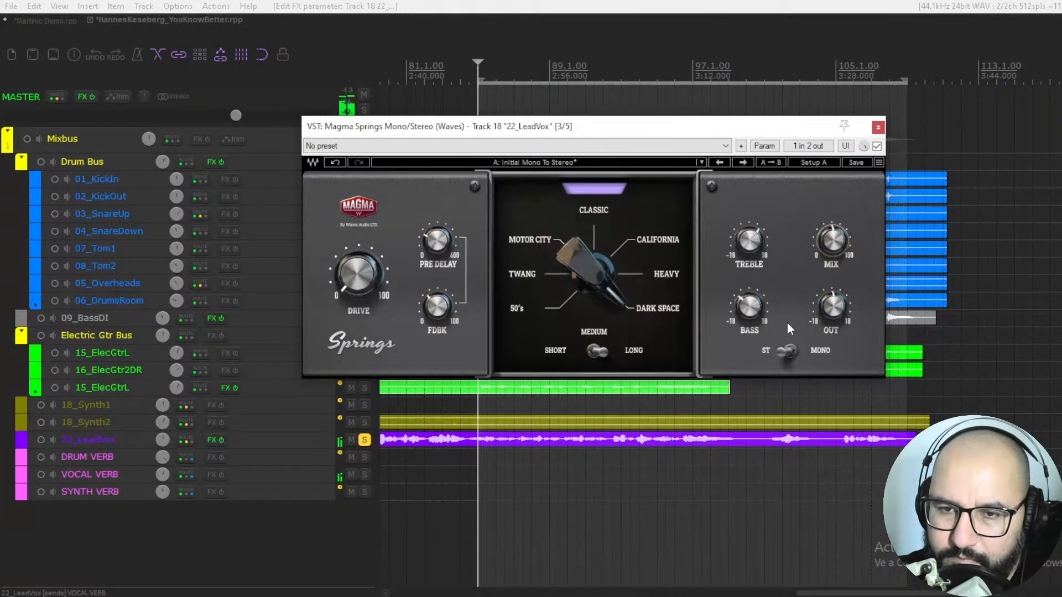
Step: Bypass the lead vocal's Magma Springs reverb and close its window
{"action": "left_click", "coordinate": [877, 147]}
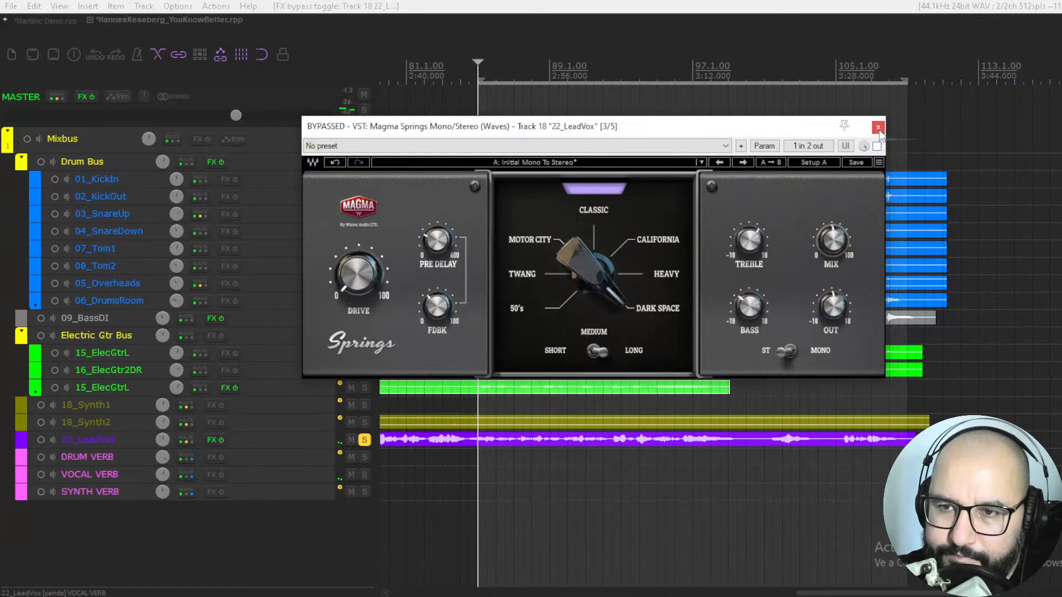
{"action": "left_click", "coordinate": [878, 128]}
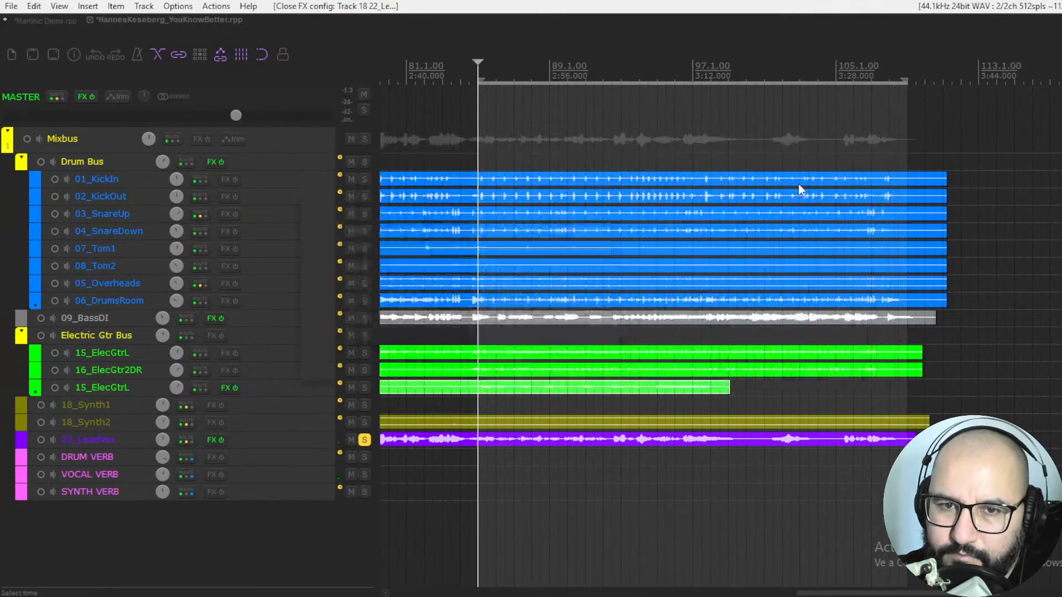
Step: Unsolo the lead vocal, solo the Drum Bus, and open the AIR Sprite effect on it
{"action": "left_click", "coordinate": [364, 440]}
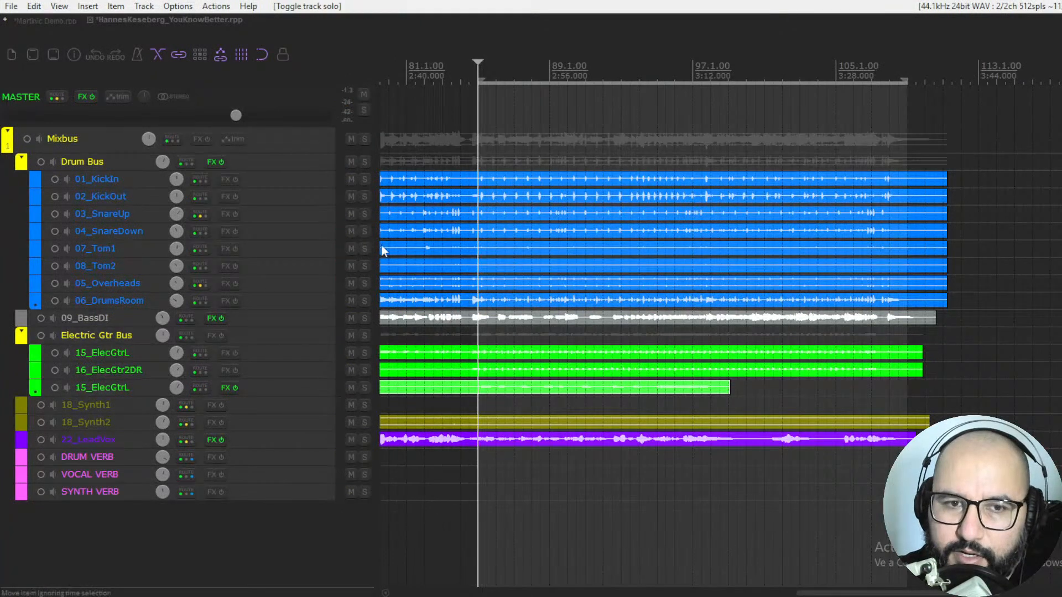
{"action": "left_click", "coordinate": [366, 161]}
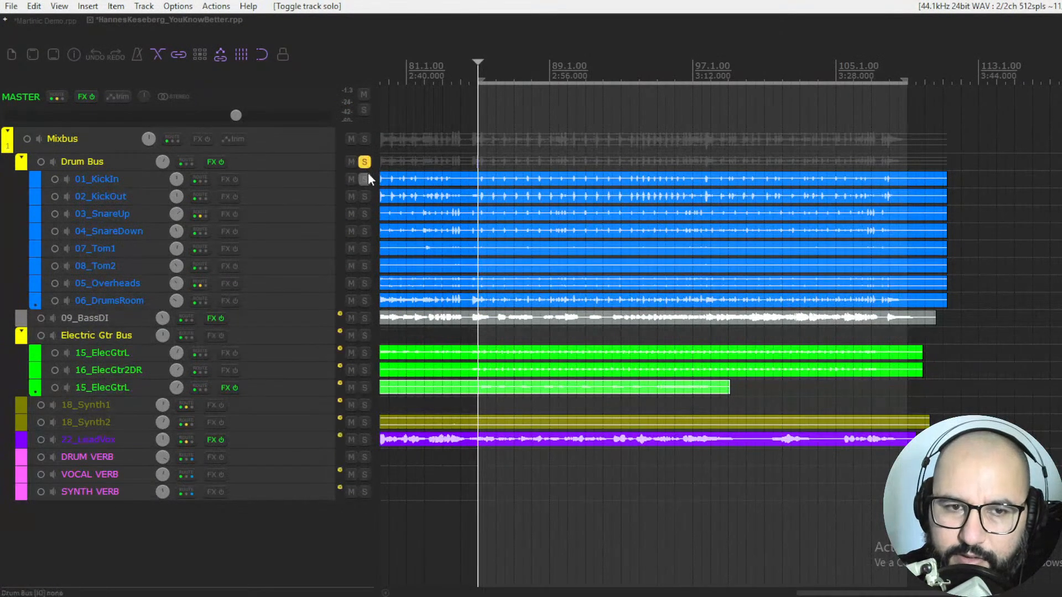
{"action": "right_click", "coordinate": [210, 162]}
{"action": "left_click", "coordinate": [227, 193]}
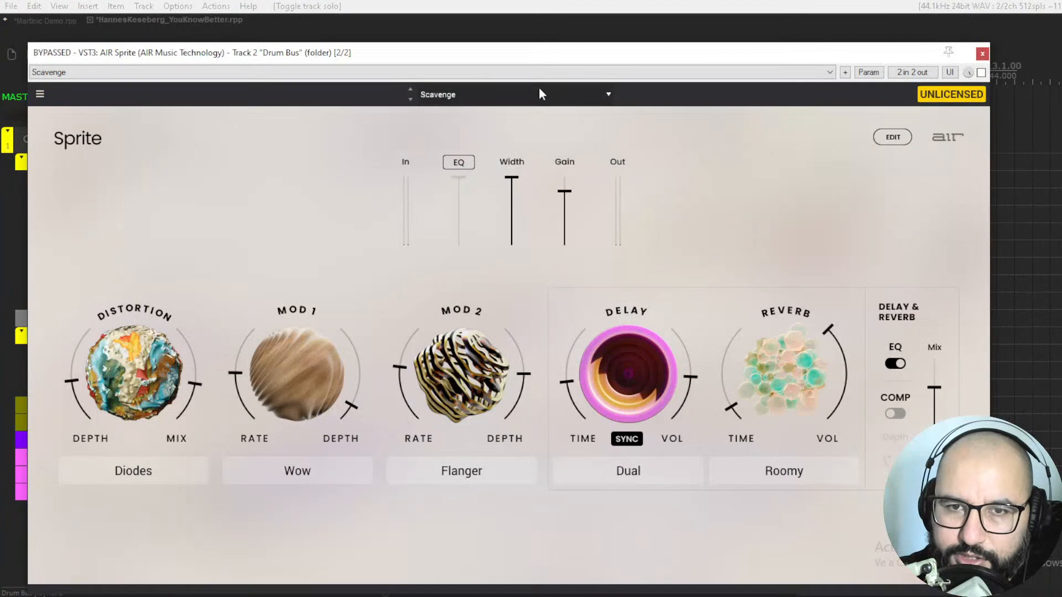
{"action": "left_click_drag", "start_coordinate": [532, 54], "coordinate": [553, 47]}
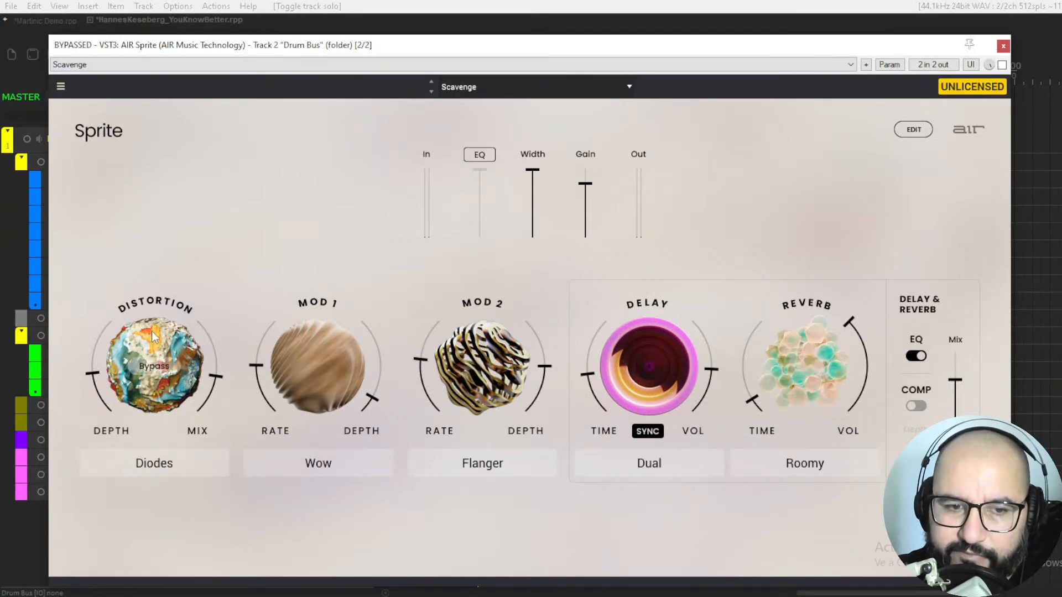
Step: Examine the available types for Sprite's Distortion, Mod 1 and Mod 2 modules without changing them
{"action": "left_click", "coordinate": [166, 464]}
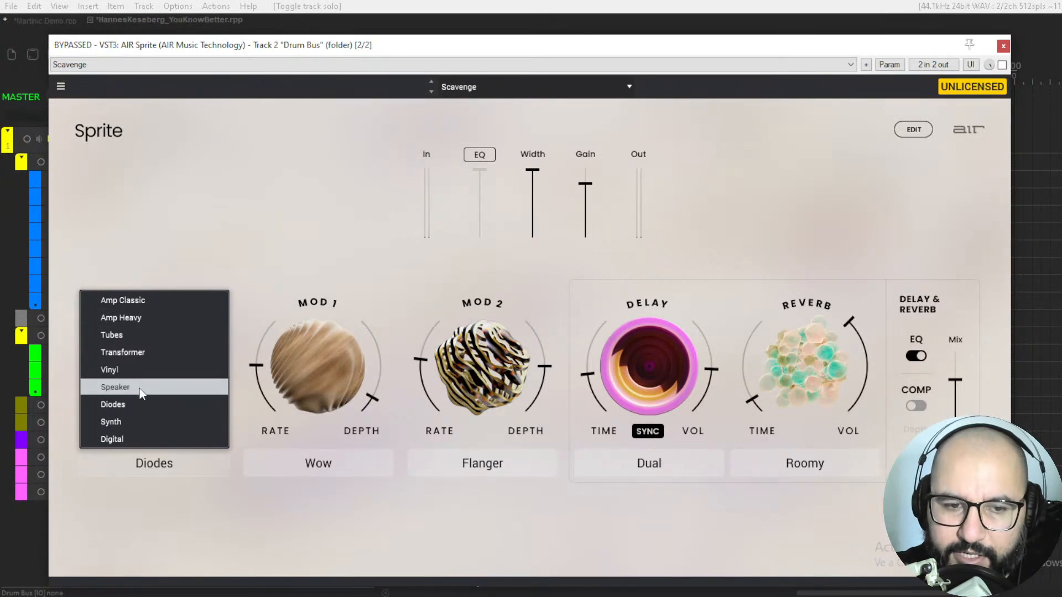
{"action": "left_click", "coordinate": [178, 494]}
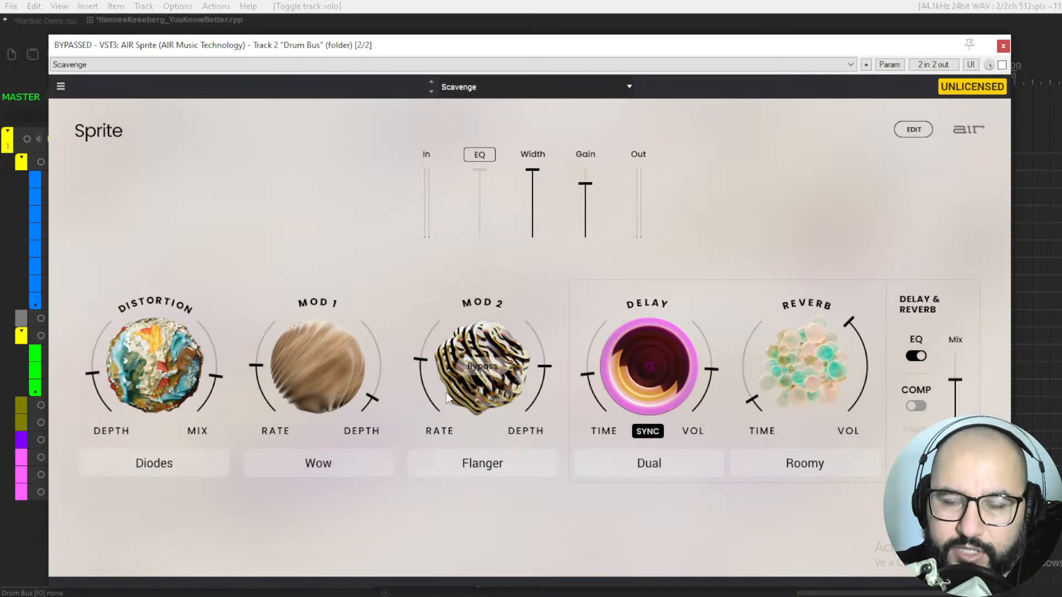
{"action": "left_click", "coordinate": [333, 466]}
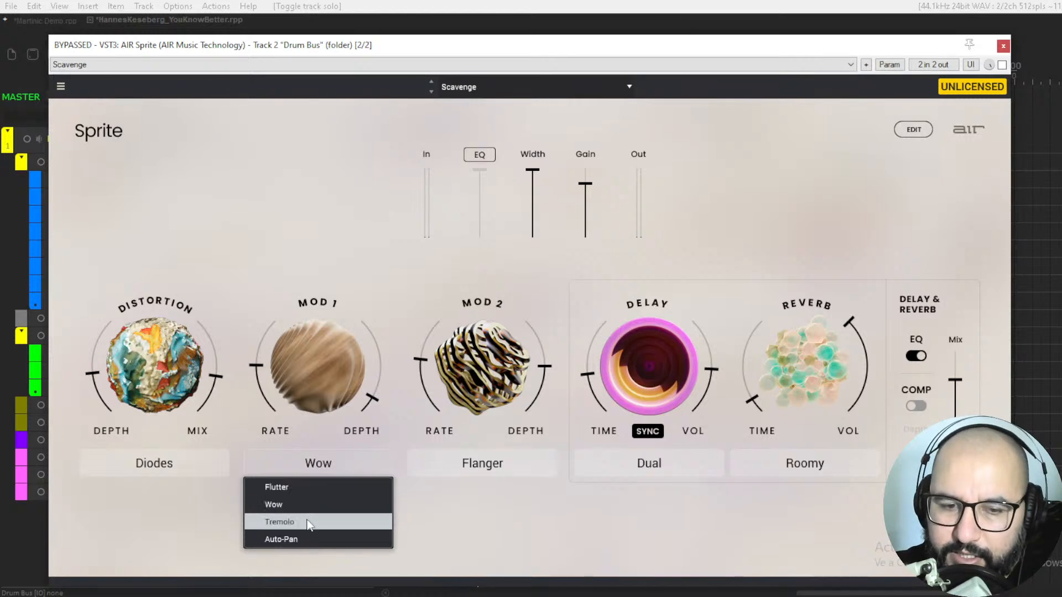
{"action": "left_click", "coordinate": [419, 525]}
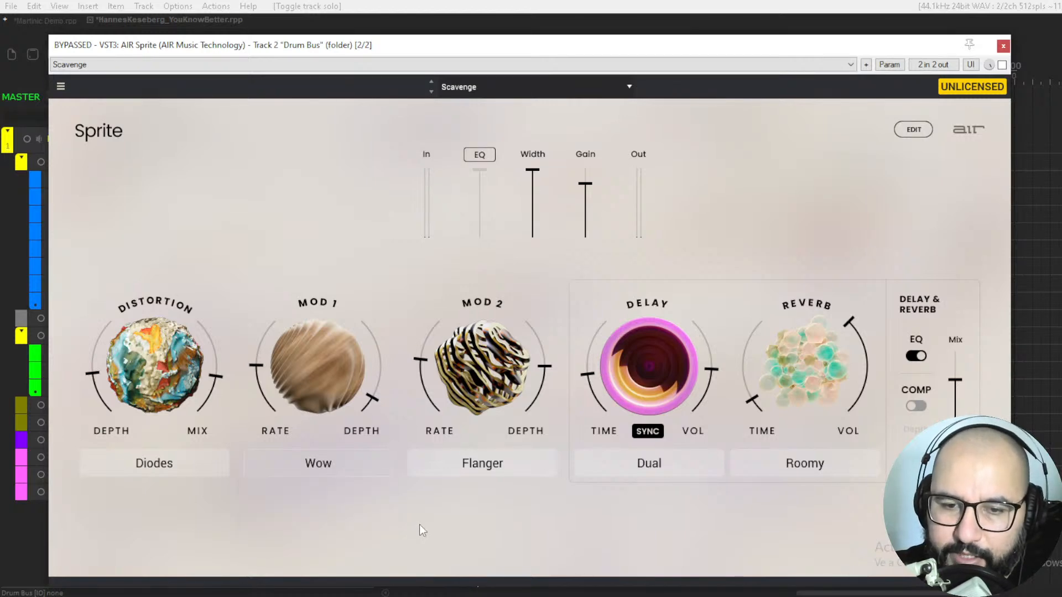
{"action": "left_click", "coordinate": [475, 470]}
{"action": "left_click", "coordinate": [578, 495]}
{"action": "left_click", "coordinate": [487, 475]}
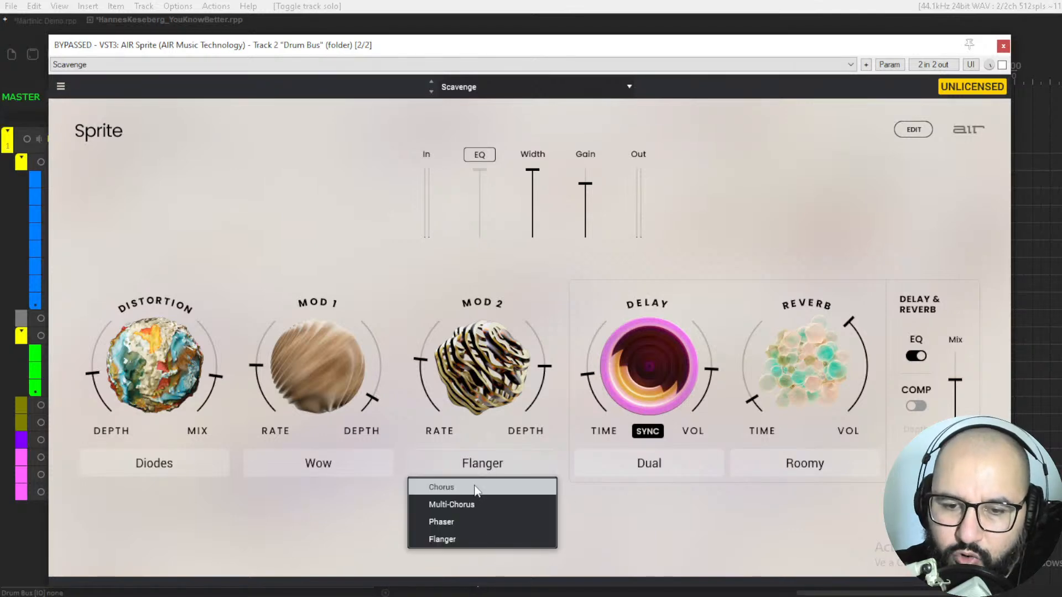
{"action": "left_click", "coordinate": [602, 532]}
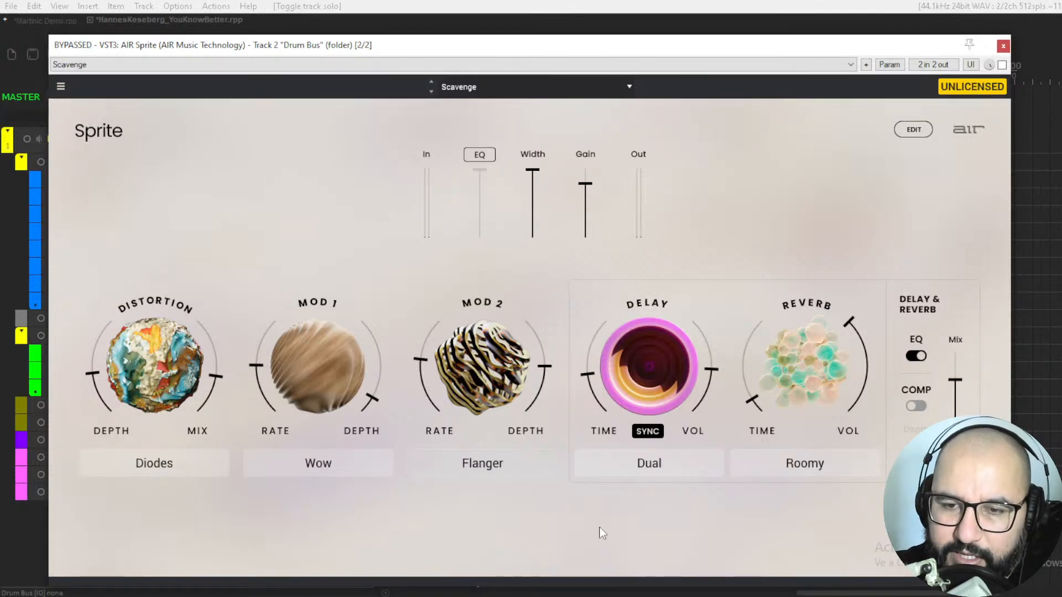
Step: Examine the available types for Sprite's Delay and Reverb modules without changing them
{"action": "left_click", "coordinate": [657, 466]}
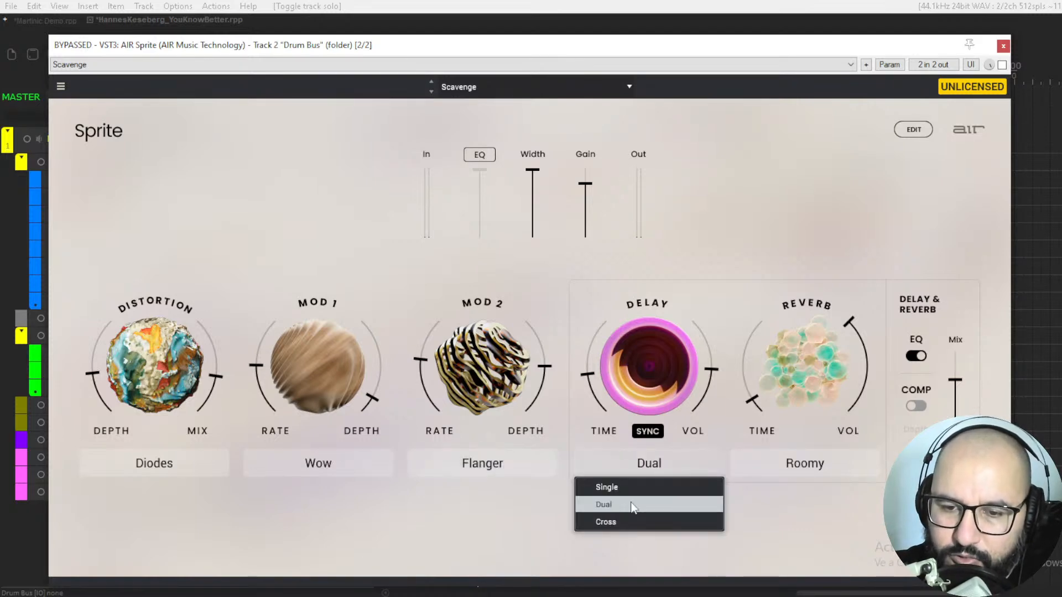
{"action": "left_click", "coordinate": [638, 558]}
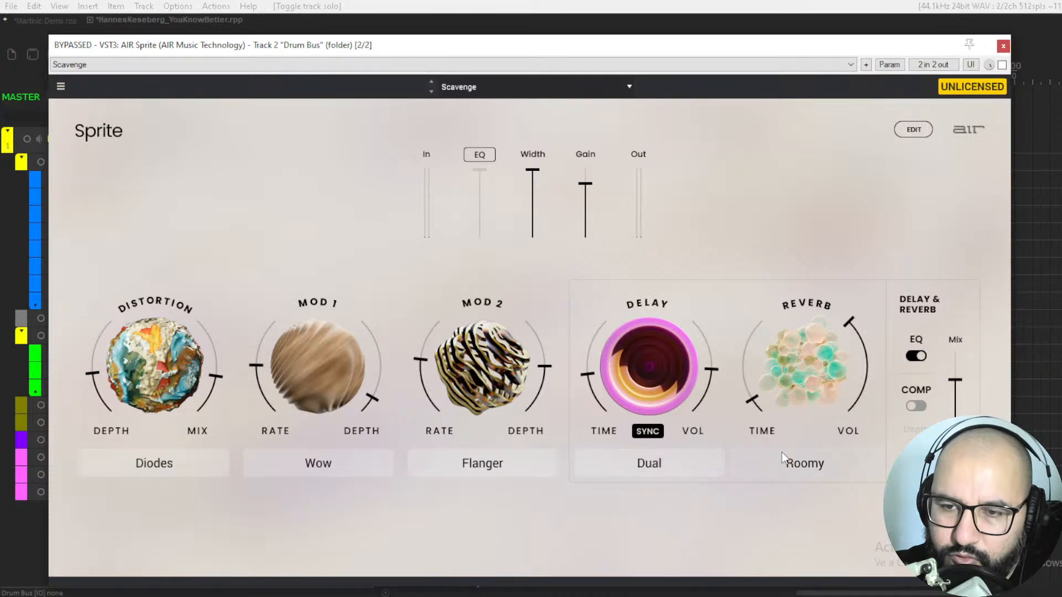
{"action": "left_click", "coordinate": [804, 467]}
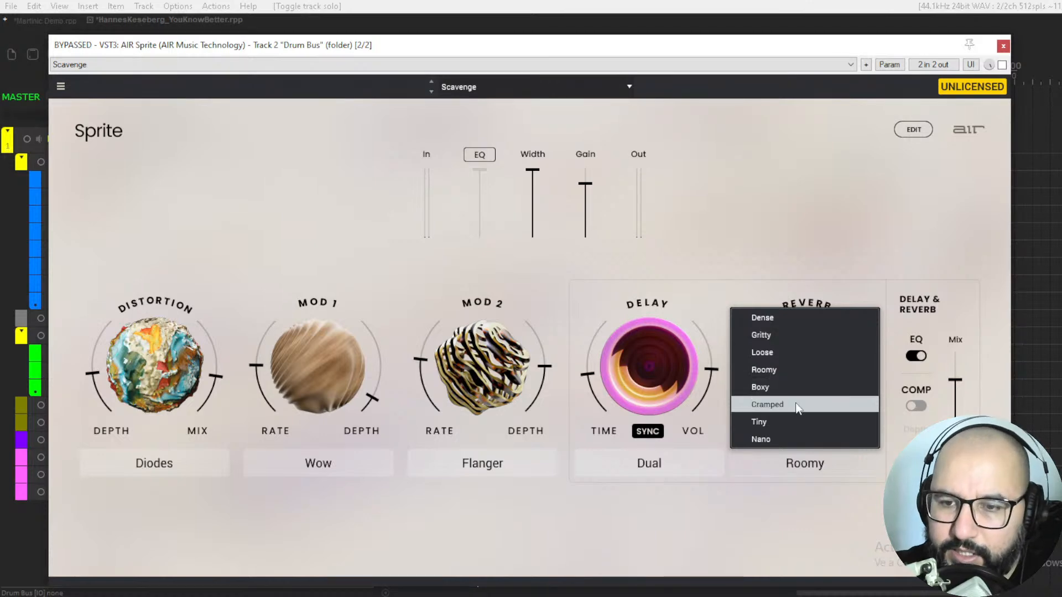
{"action": "left_click", "coordinate": [824, 496]}
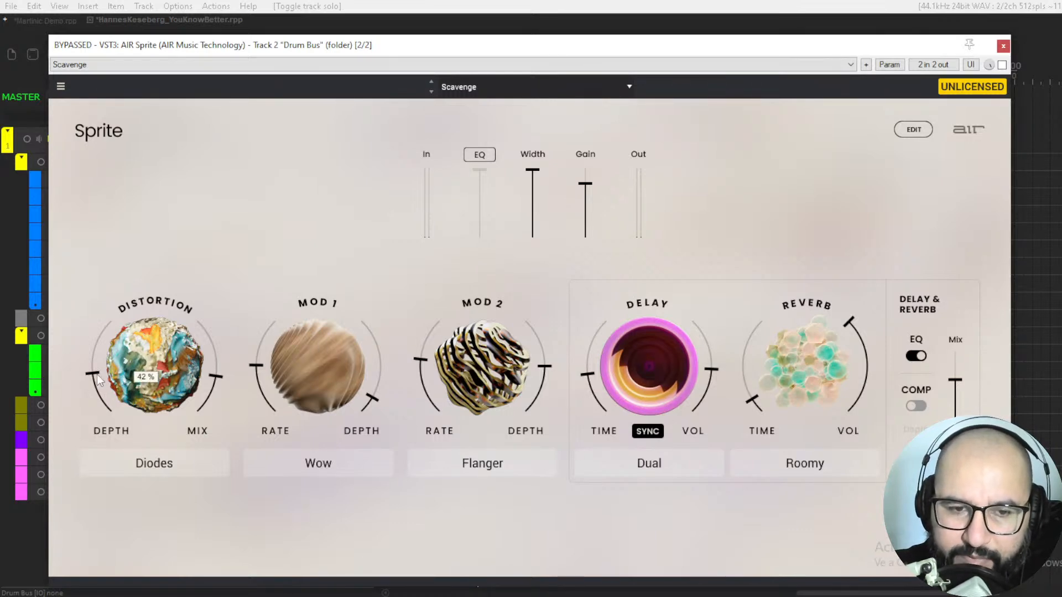
Step: Raise the distortion mix to about 48 % and nudge the distortion depth slightly higher
{"action": "mouse_move", "coordinate": [218, 381]}
{"action": "left_mouse_down"}
{"action": "mouse_move", "coordinate": [218, 332]}
{"action": "mouse_move", "coordinate": [218, 369]}
{"action": "left_mouse_up"}
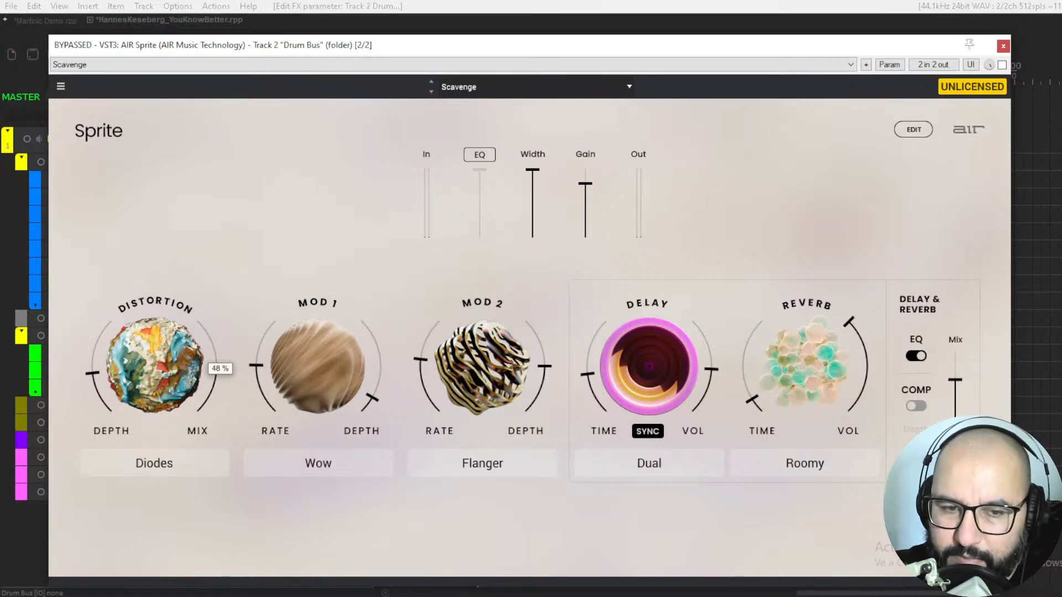
{"action": "left_click_drag", "start_coordinate": [98, 374], "coordinate": [76, 366]}
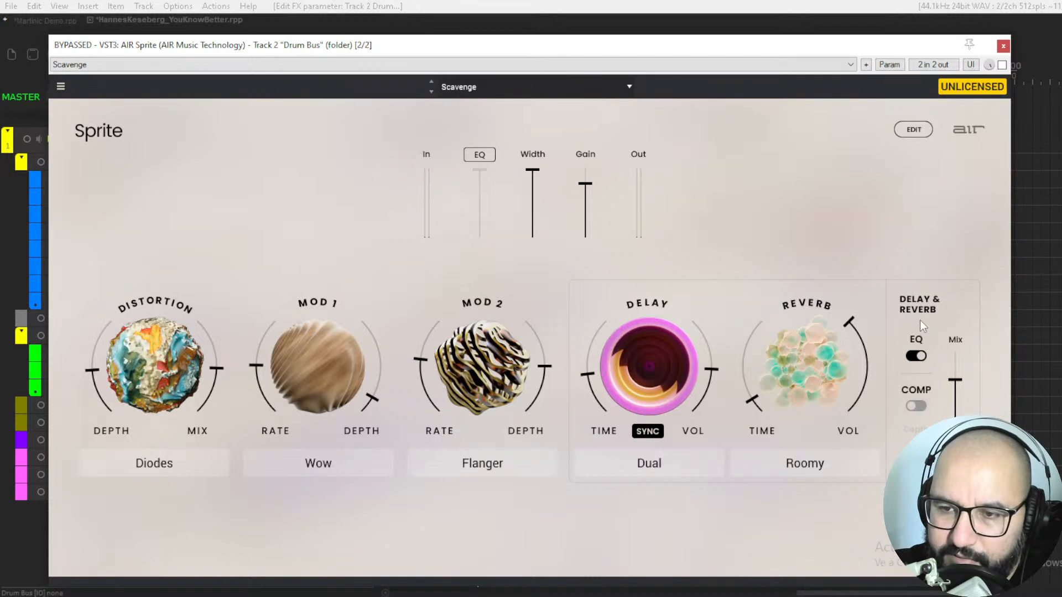
Step: Lower the shared delay and reverb mix, leave its compressor off, and switch off its EQ
{"action": "mouse_move", "coordinate": [956, 379]}
{"action": "left_mouse_down"}
{"action": "mouse_move", "coordinate": [956, 354]}
{"action": "mouse_move", "coordinate": [956, 399]}
{"action": "left_mouse_up"}
{"action": "left_click", "coordinate": [916, 406]}
{"action": "left_click", "coordinate": [916, 355]}
{"action": "mouse_move", "coordinate": [951, 398]}
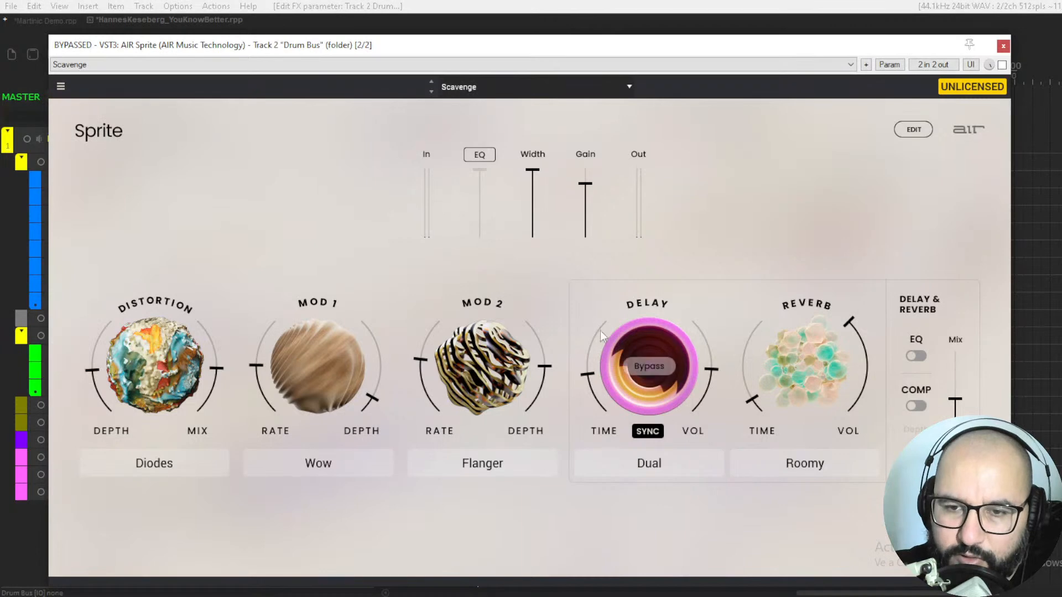
Step: Show Sprite's detailed edit view and toggle the pitch-shift, EQ and compressor sections to demonstrate them
{"action": "left_click", "coordinate": [912, 130]}
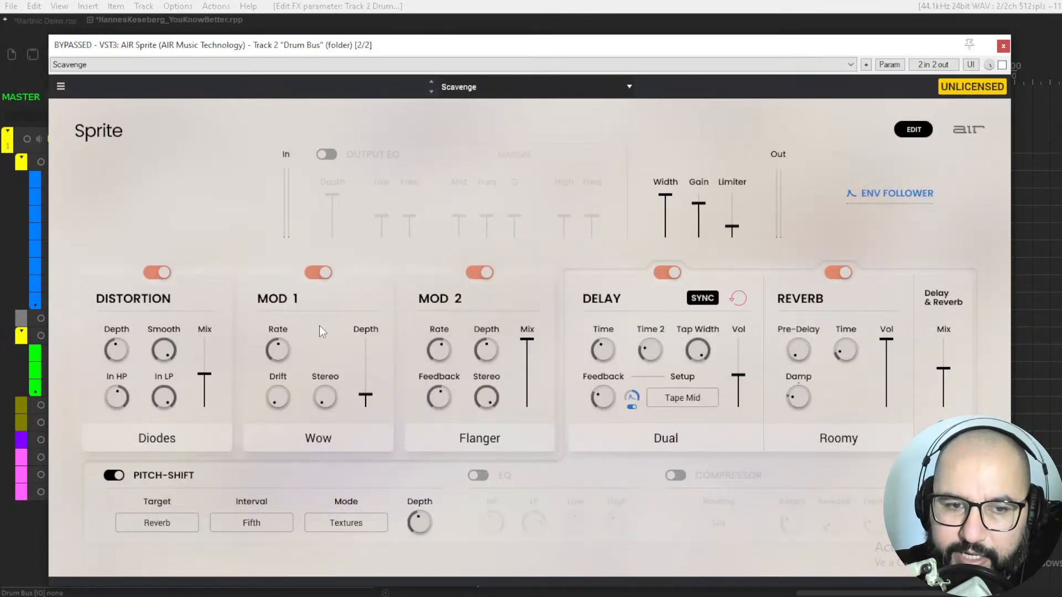
{"action": "mouse_move", "coordinate": [159, 348]}
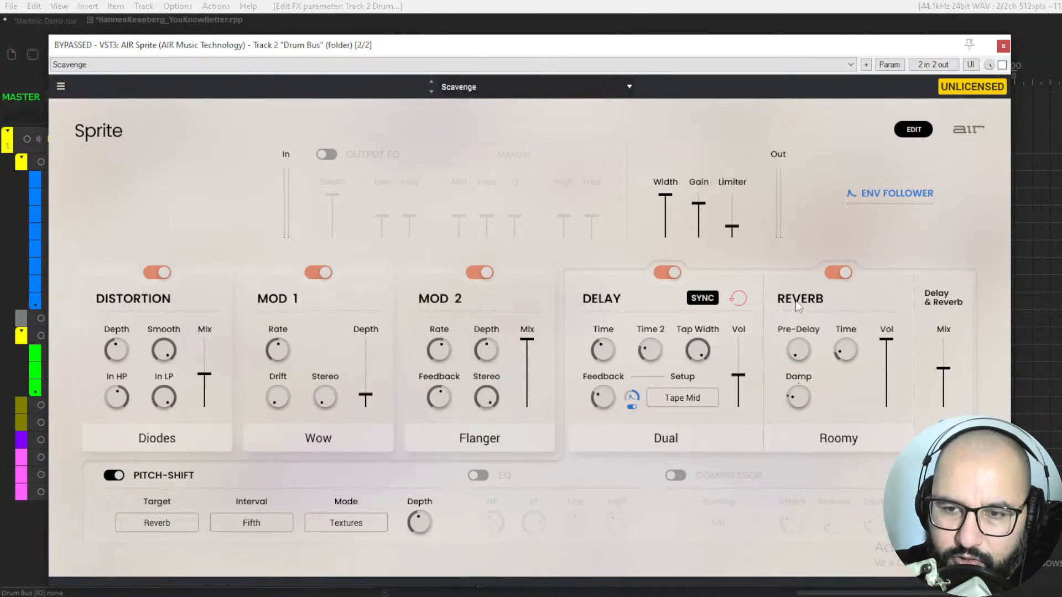
{"action": "left_click", "coordinate": [115, 476]}
{"action": "left_click", "coordinate": [114, 476]}
{"action": "left_click", "coordinate": [478, 476]}
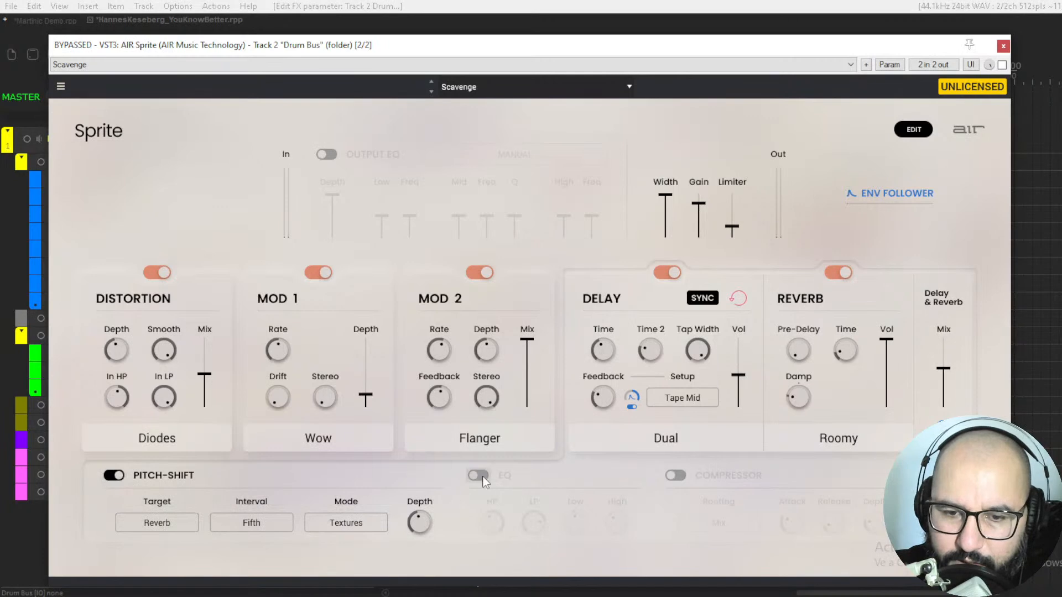
{"action": "left_click", "coordinate": [676, 476]}
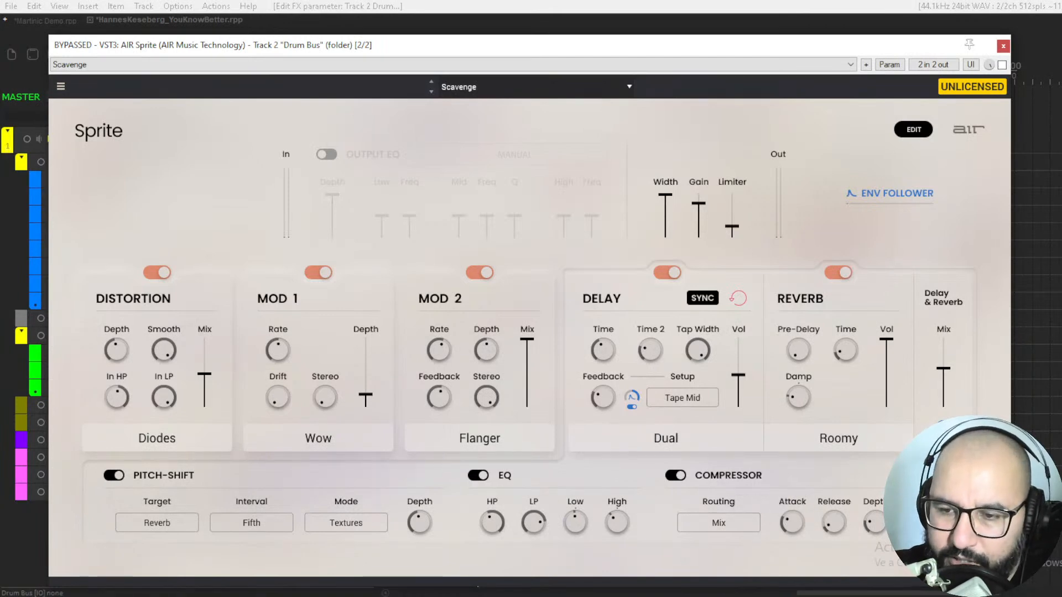
{"action": "left_click", "coordinate": [685, 477]}
{"action": "left_click", "coordinate": [478, 476]}
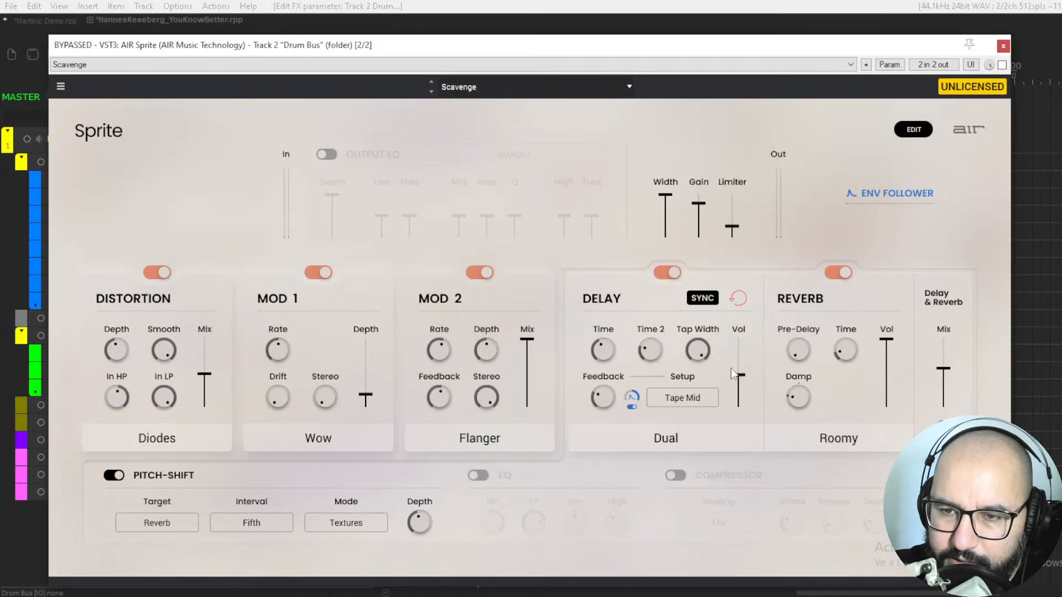
Step: Turn off the reverb, delay, Mod 2, Mod 1 and distortion modules, and return to Sprite's main view
{"action": "left_click", "coordinate": [840, 274]}
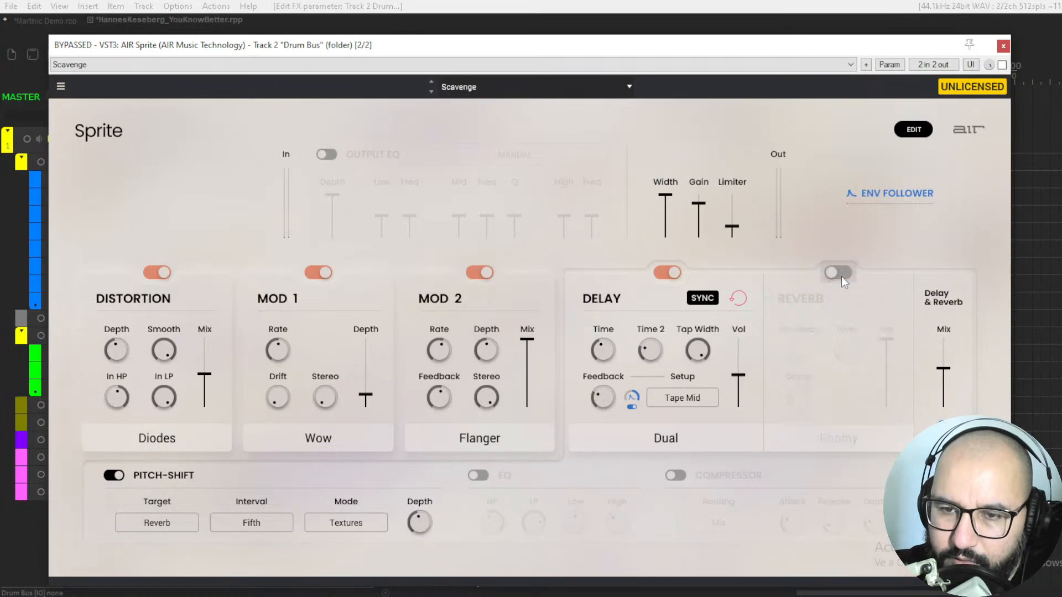
{"action": "left_click", "coordinate": [667, 272]}
{"action": "left_click", "coordinate": [476, 274]}
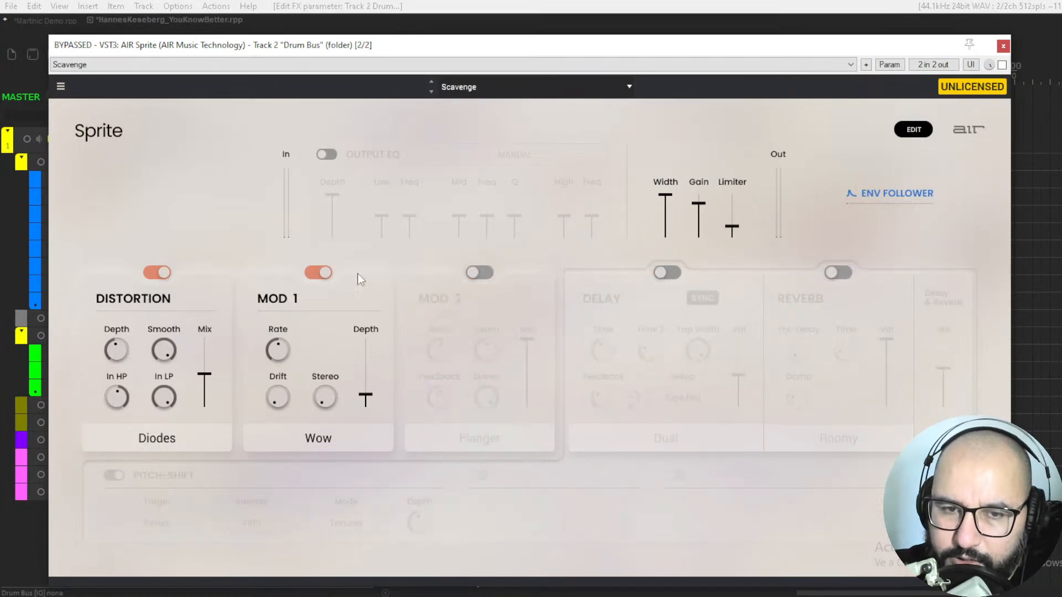
{"action": "left_click", "coordinate": [161, 272]}
{"action": "left_click", "coordinate": [914, 133]}
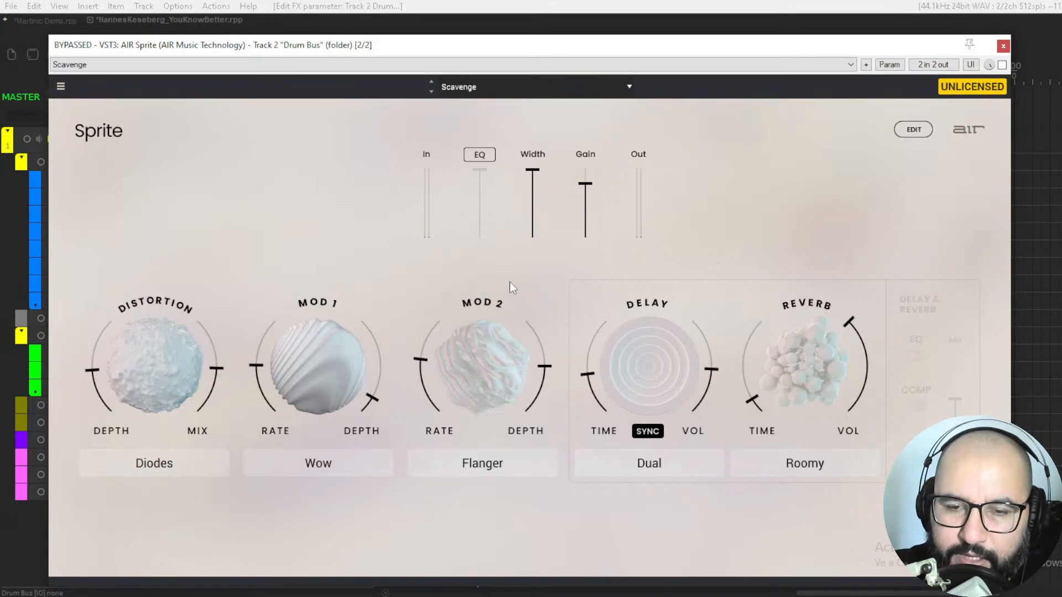
Step: Turn the distortion, Mod 1, Mod 2, delay and reverb modules back on in the detailed edit view
{"action": "left_click", "coordinate": [913, 130]}
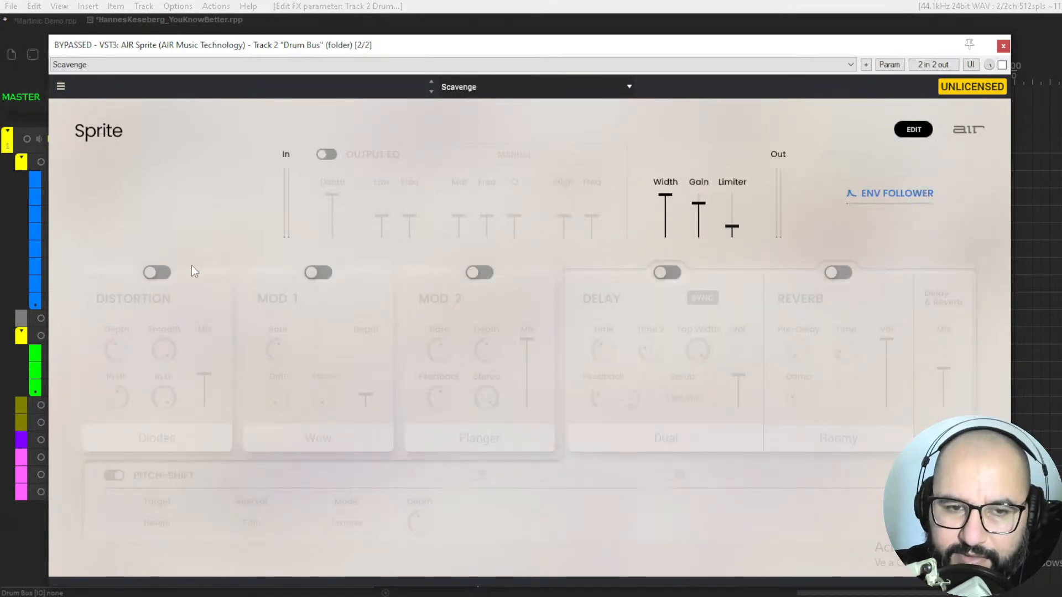
{"action": "left_click", "coordinate": [157, 272]}
{"action": "left_click", "coordinate": [319, 272]}
{"action": "left_click", "coordinate": [480, 272]}
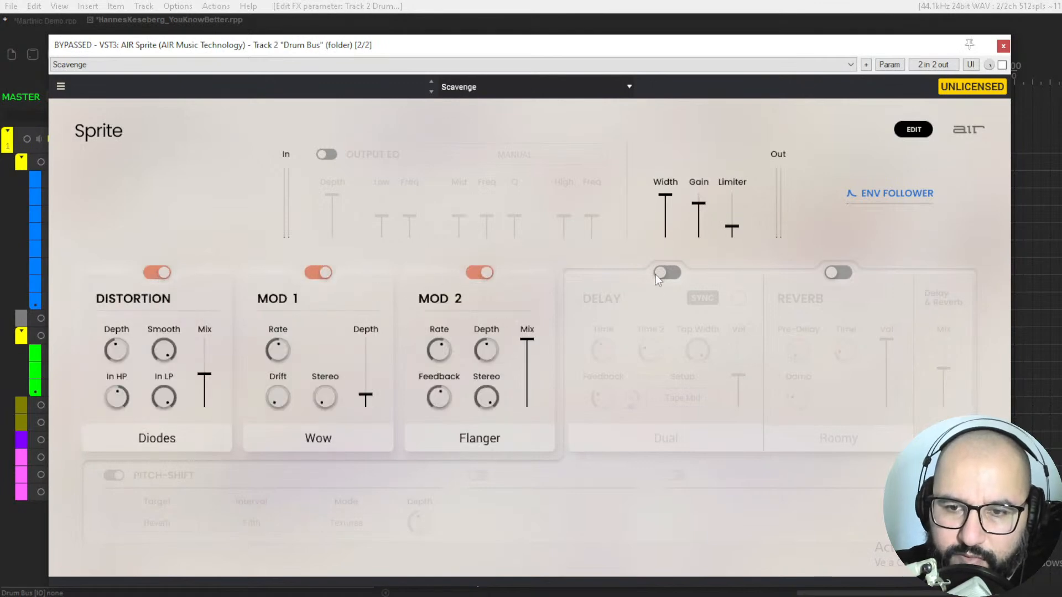
{"action": "left_click", "coordinate": [664, 273]}
{"action": "left_click", "coordinate": [840, 273]}
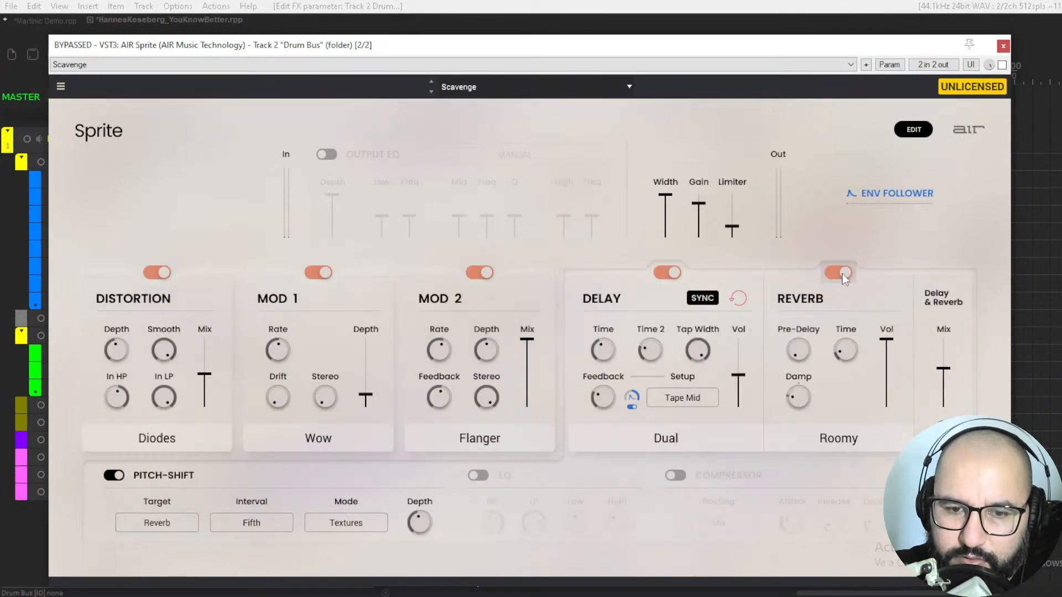
Step: Switch all five effect modules off again, from reverb back to distortion, and return to the main view
{"action": "left_click", "coordinate": [839, 273]}
{"action": "left_click", "coordinate": [667, 272]}
{"action": "left_click", "coordinate": [480, 272]}
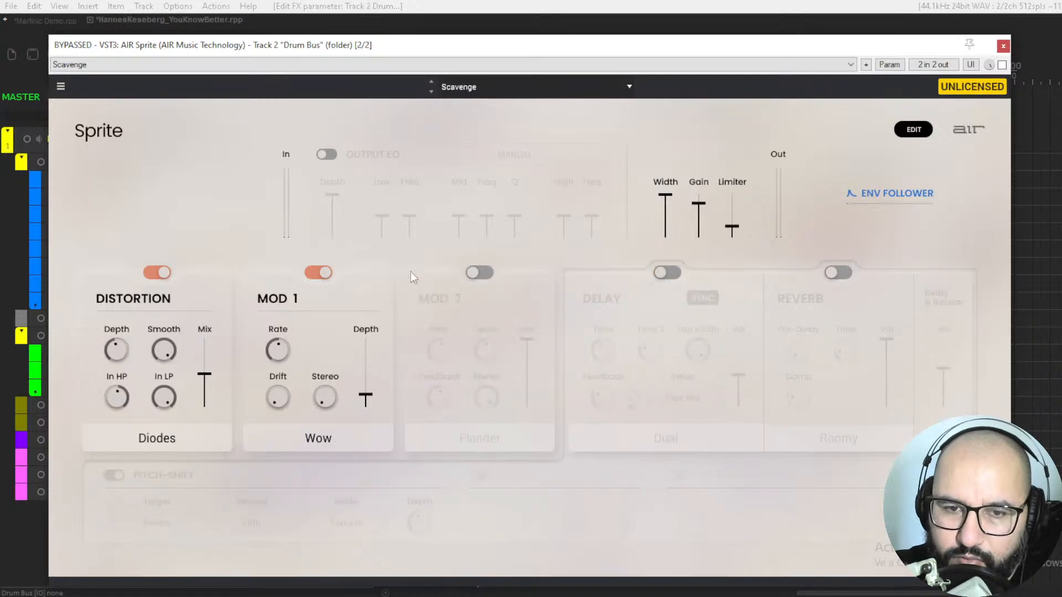
{"action": "left_click", "coordinate": [318, 272]}
{"action": "left_click", "coordinate": [157, 272]}
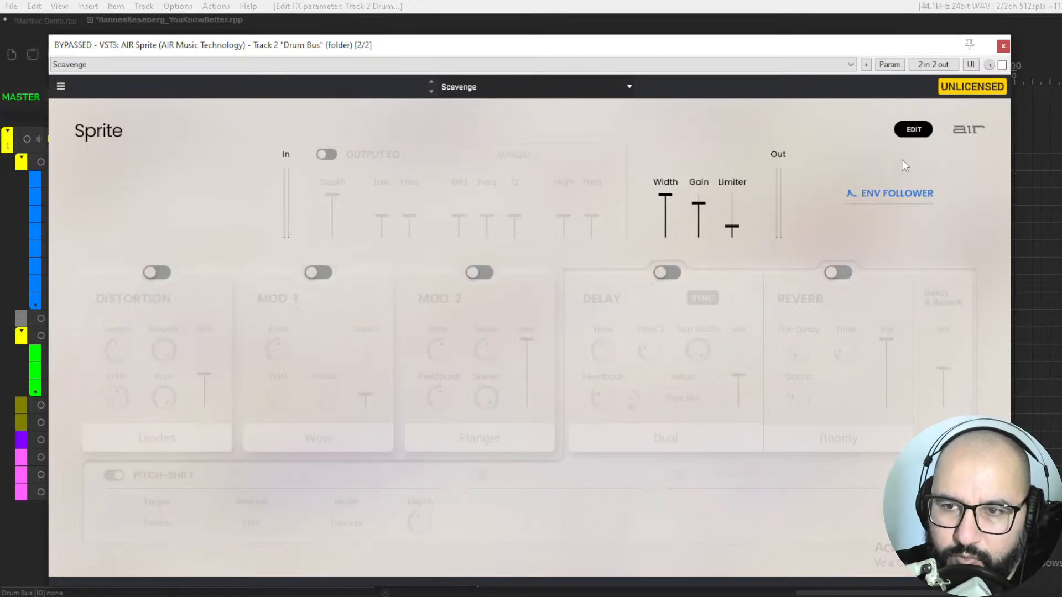
{"action": "left_click", "coordinate": [914, 130]}
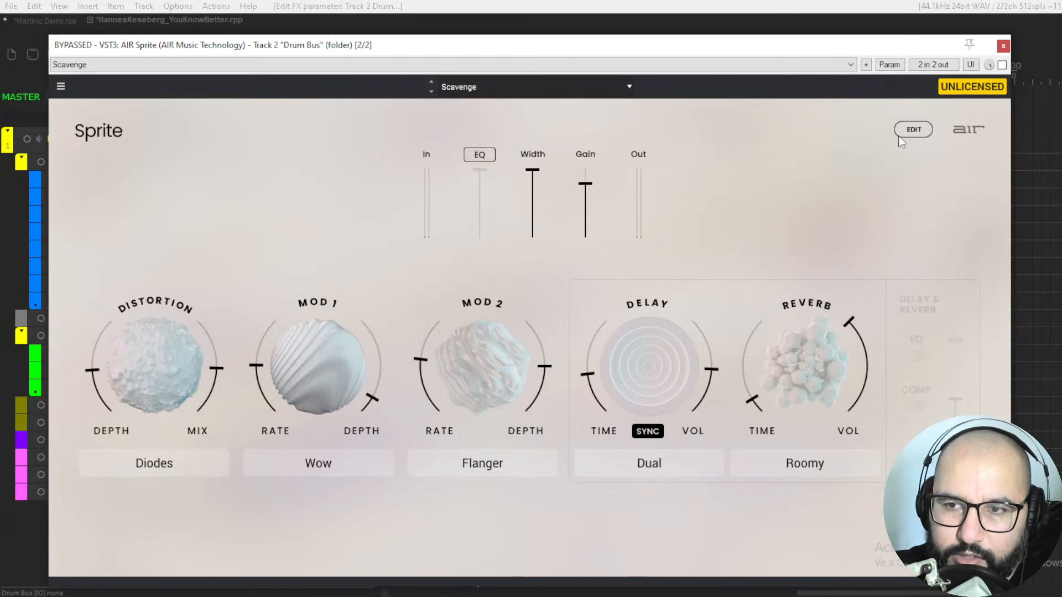
Step: Enable the output EQ in the detailed edit view and go back to Sprite's main view
{"action": "left_click", "coordinate": [914, 129]}
{"action": "left_click", "coordinate": [327, 155]}
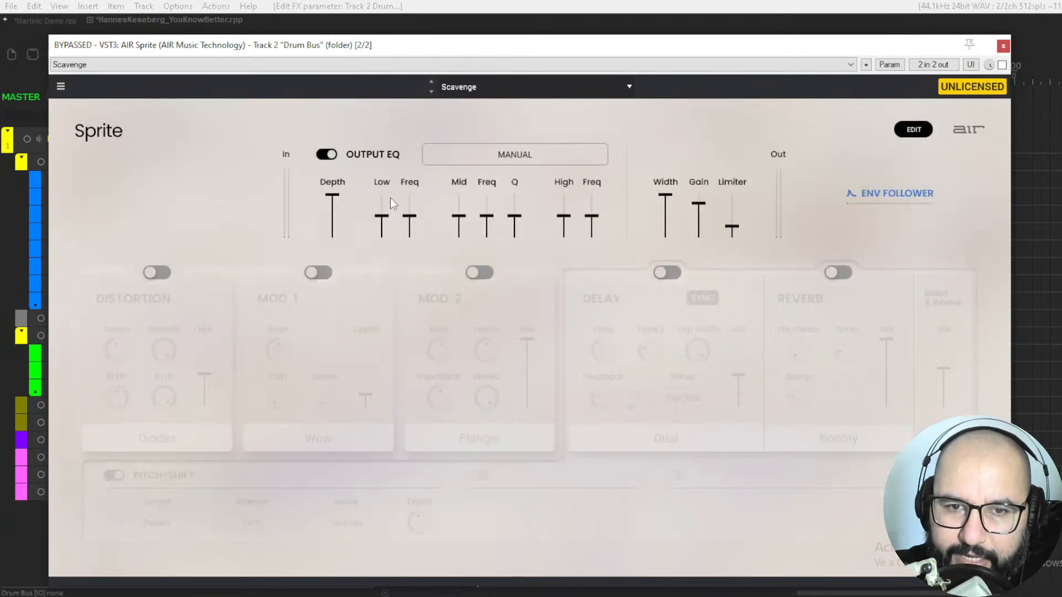
{"action": "left_click", "coordinate": [901, 135]}
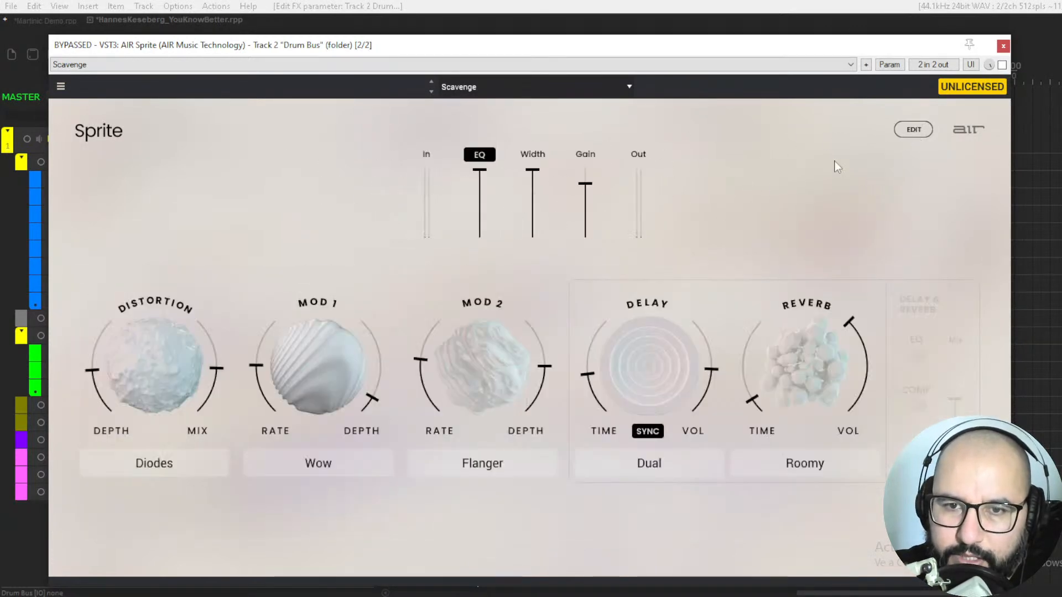
Step: Lower Sprite's width to about the middle of its range and move the plugin window off the track list
{"action": "left_click_drag", "start_coordinate": [527, 172], "coordinate": [532, 201]}
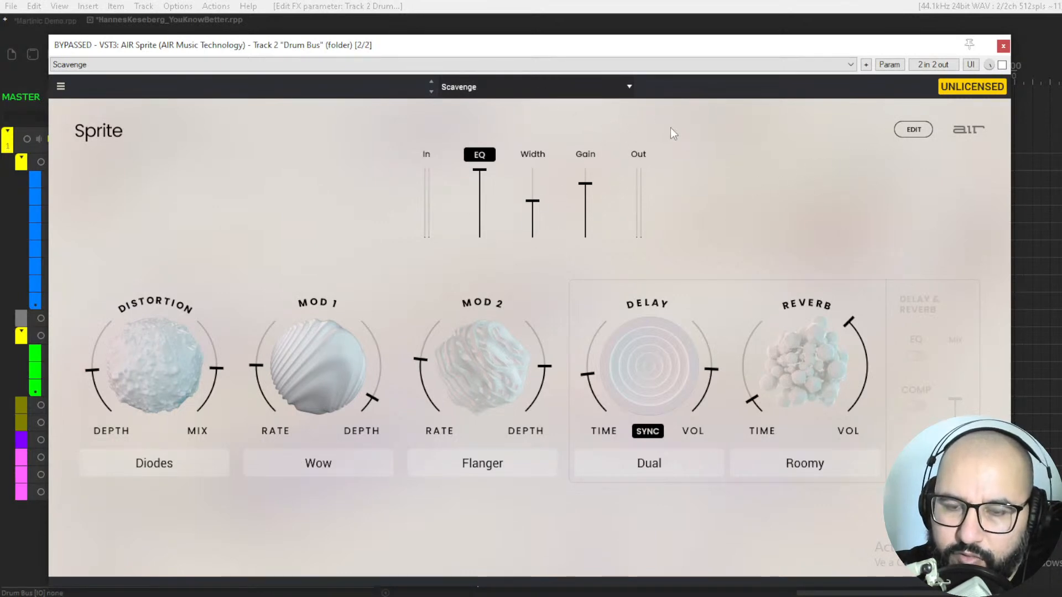
{"action": "left_click_drag", "start_coordinate": [845, 45], "coordinate": [891, 76]}
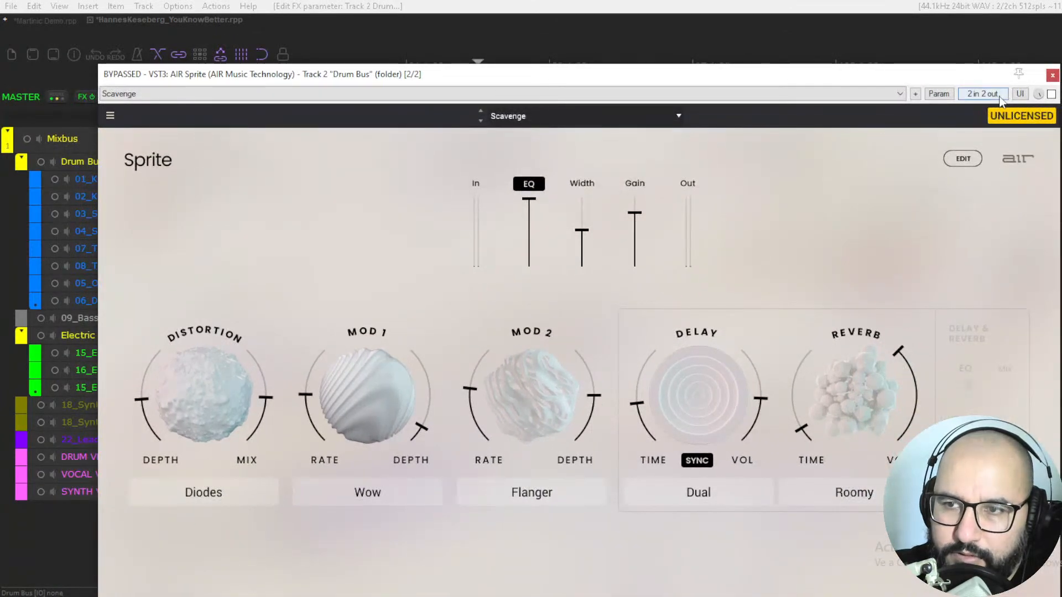
Step: Re-enable Sprite on the drum bus and audition the reverb presets Basic Hall, Basic Freeze and Basic Room
{"action": "left_click", "coordinate": [1051, 94]}
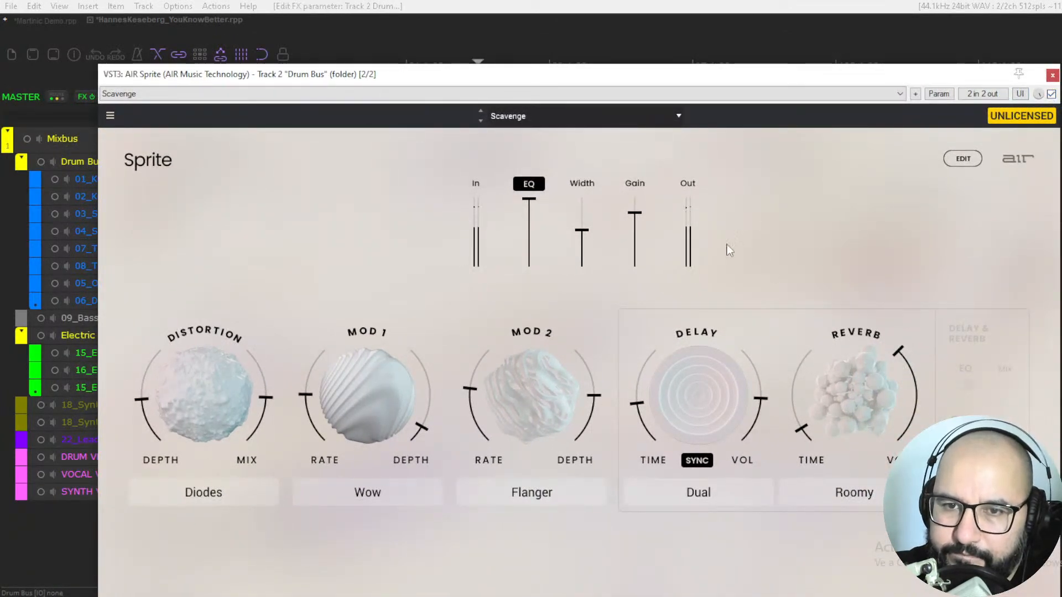
{"action": "left_click", "coordinate": [552, 116]}
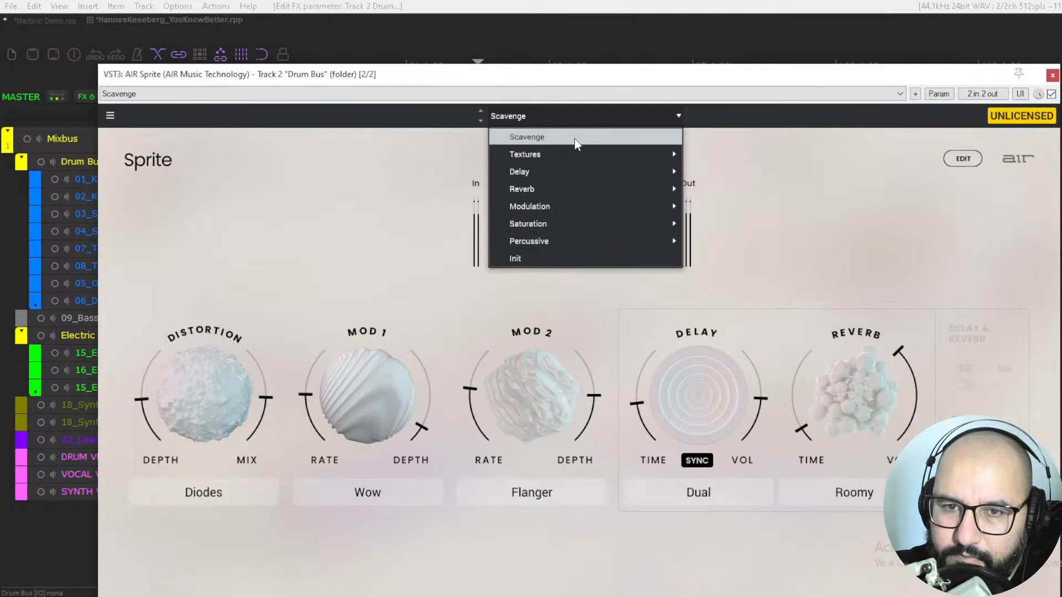
{"action": "mouse_move", "coordinate": [573, 193]}
{"action": "left_click", "coordinate": [714, 191]}
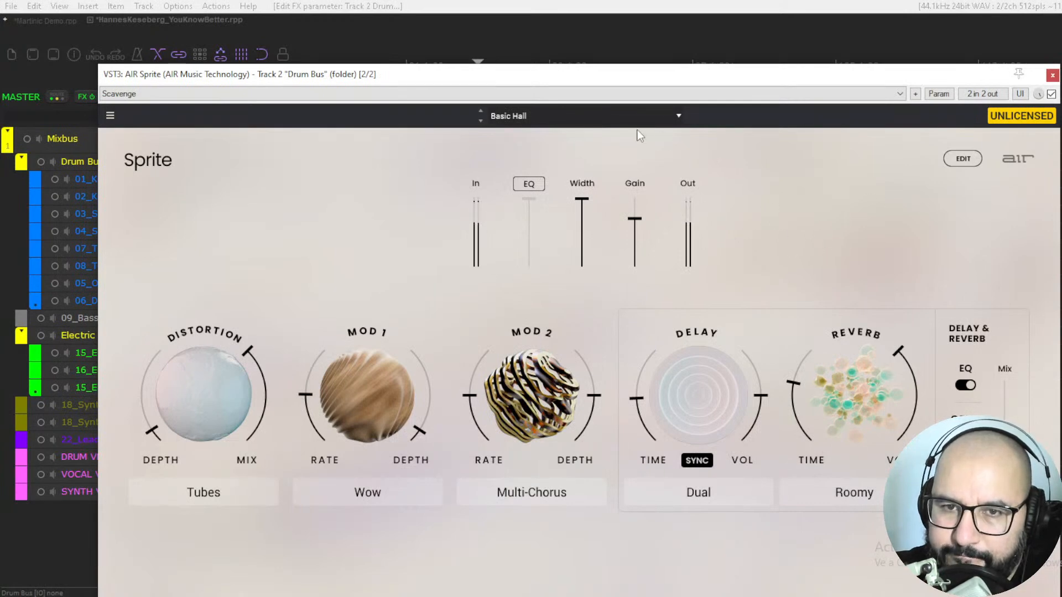
{"action": "left_click", "coordinate": [480, 121]}
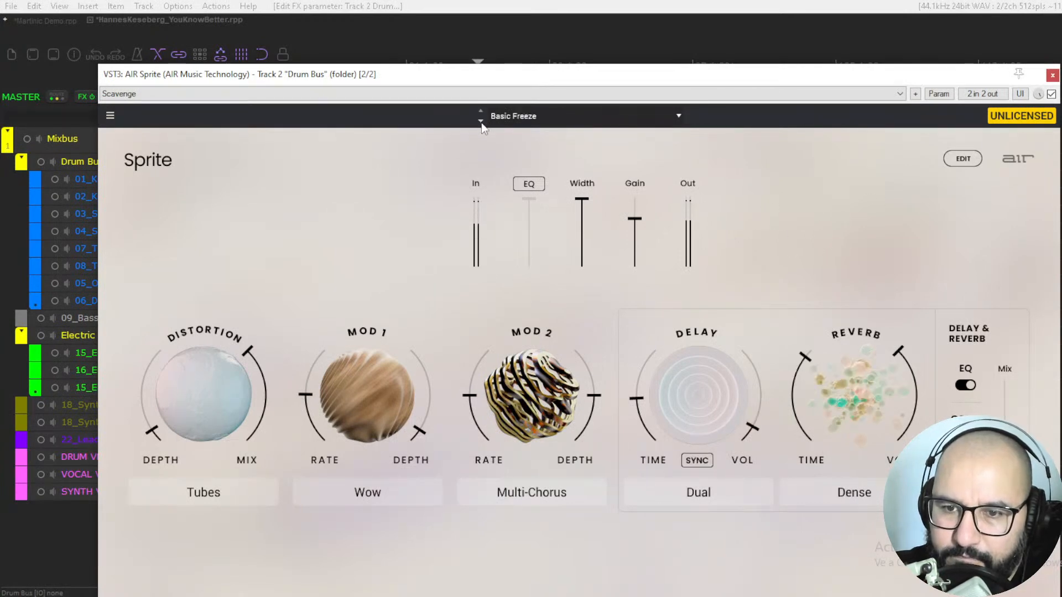
{"action": "left_click", "coordinate": [481, 121]}
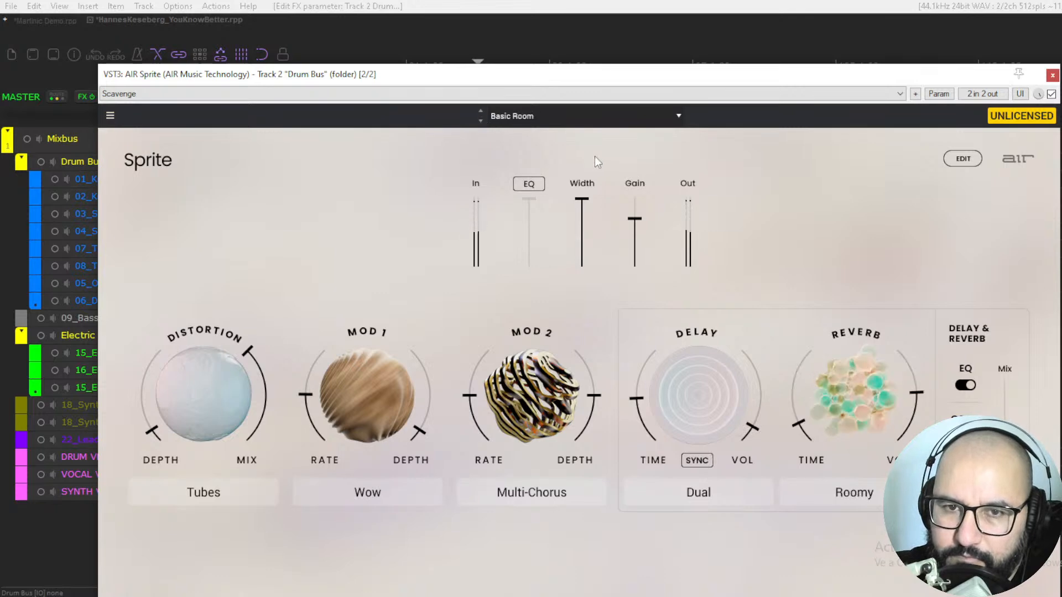
Step: Switch on the distortion module in the detailed edit view and return to Sprite's main view
{"action": "left_click", "coordinate": [963, 160]}
{"action": "left_click", "coordinate": [207, 301]}
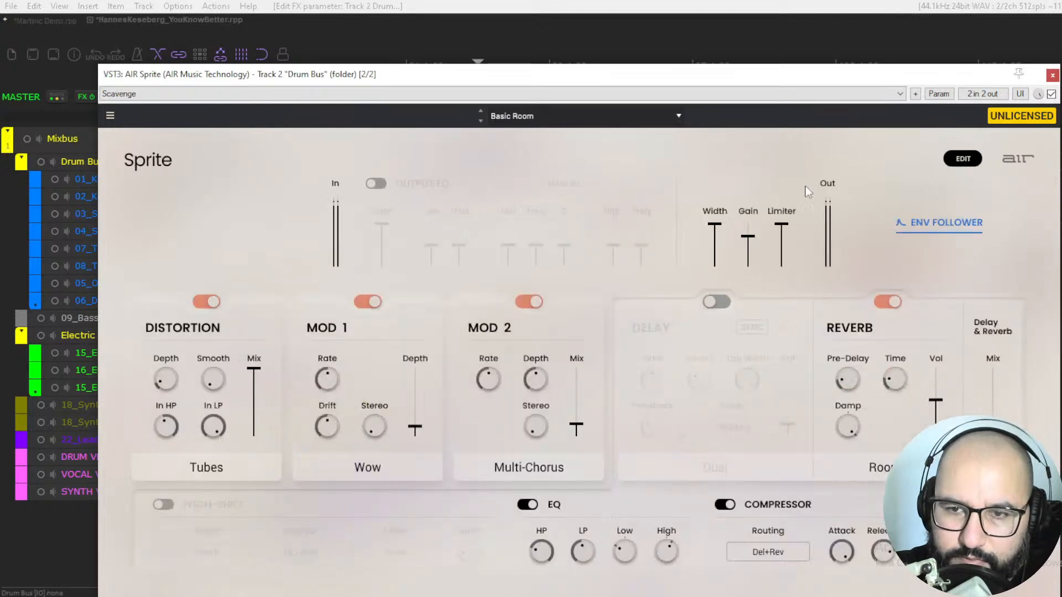
{"action": "left_click", "coordinate": [956, 161]}
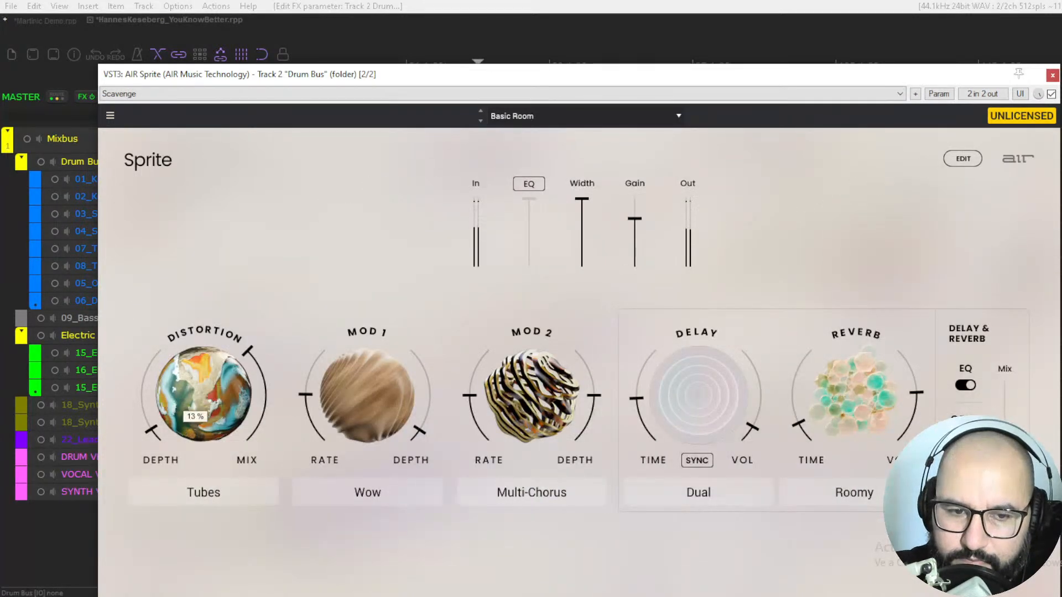
Step: Try the Amp Heavy distortion type, switch to Speaker, and look through the remaining distortion types
{"action": "left_click", "coordinate": [205, 489]}
{"action": "left_click", "coordinate": [182, 347]}
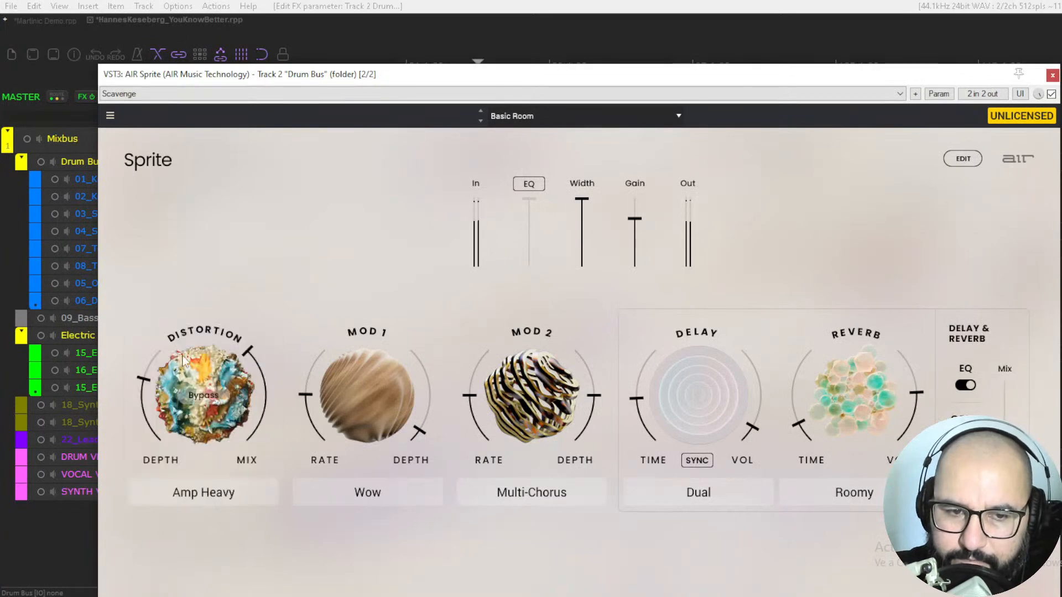
{"action": "left_click", "coordinate": [213, 498]}
{"action": "left_click", "coordinate": [188, 416]}
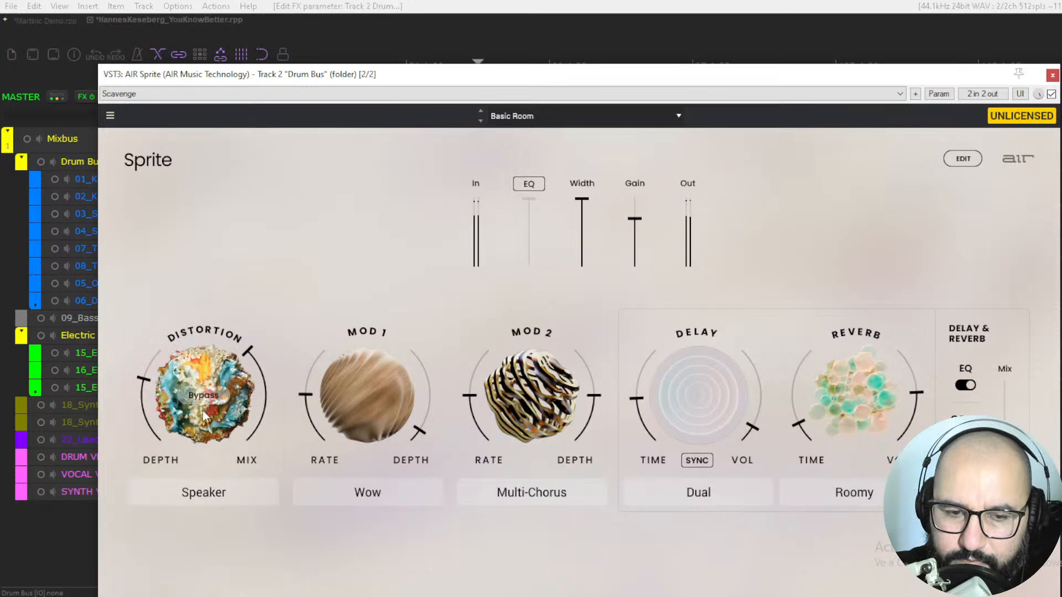
{"action": "left_click", "coordinate": [221, 491]}
{"action": "left_click", "coordinate": [209, 417]}
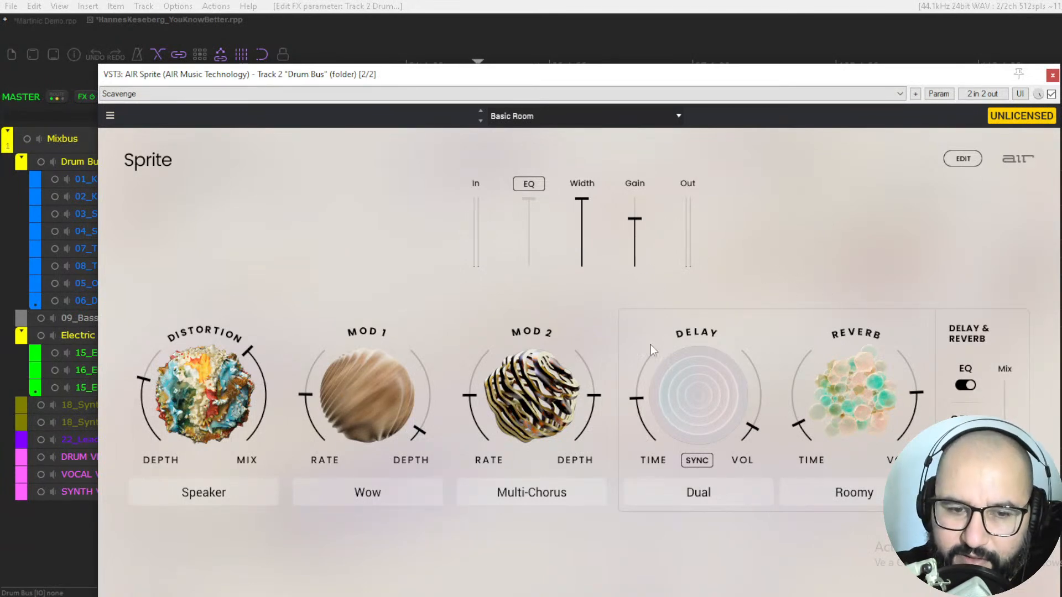
{"action": "left_click", "coordinate": [214, 493]}
{"action": "left_click", "coordinate": [299, 526]}
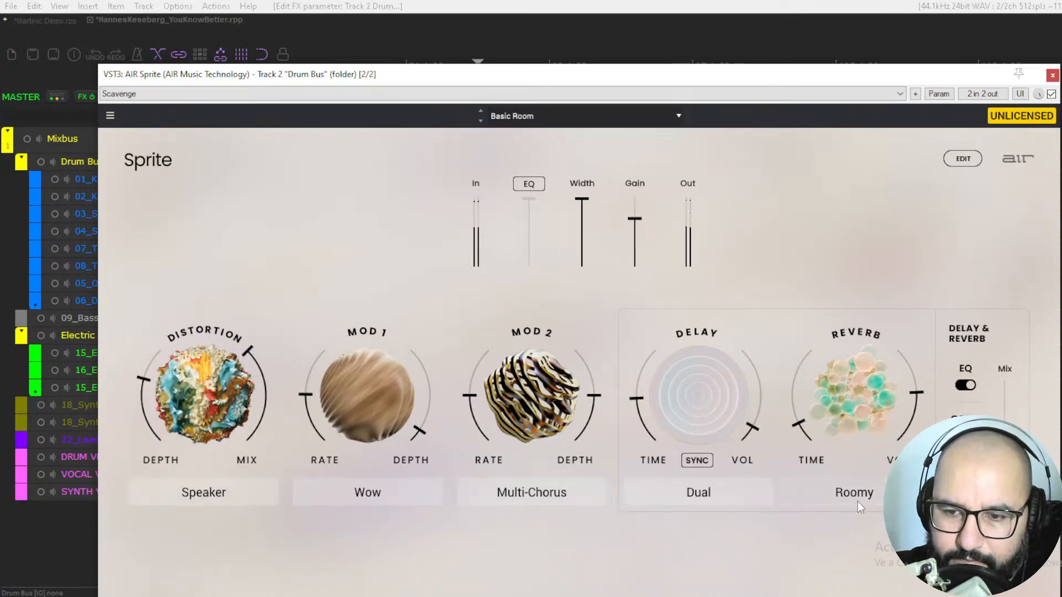
Step: Raise the reverb volume and time slightly and increase the Delay & Reverb mix
{"action": "mouse_move", "coordinate": [915, 397]}
{"action": "left_click_drag", "start_coordinate": [915, 399], "coordinate": [914, 383]}
{"action": "left_click_drag", "start_coordinate": [801, 423], "coordinate": [801, 418]}
{"action": "left_click_drag", "start_coordinate": [1004, 435], "coordinate": [1004, 403]}
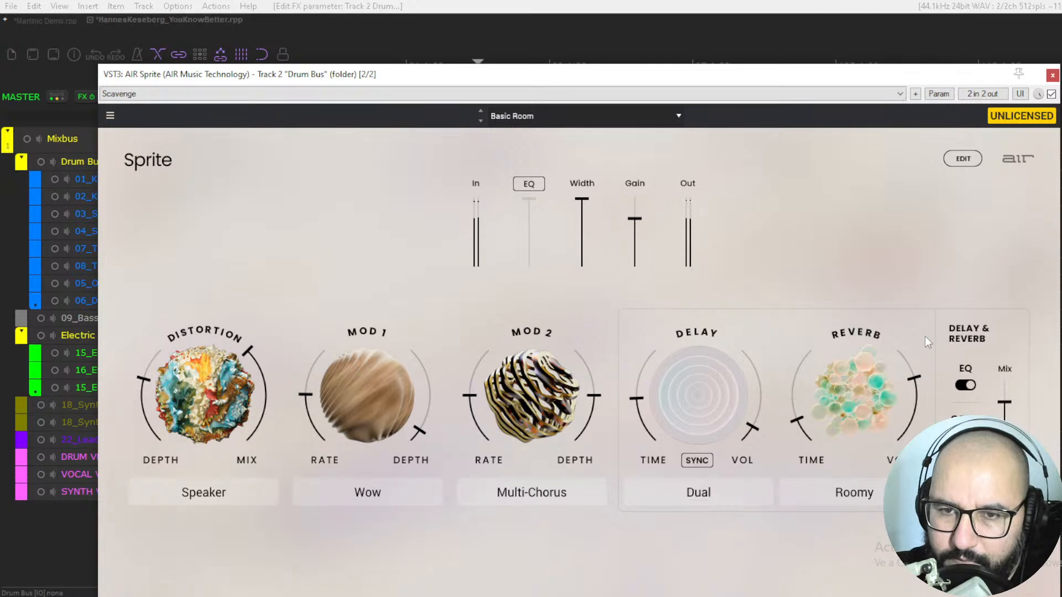
Step: Load the Soul View modulation preset and look through the effect types available for Mod 2
{"action": "left_click", "coordinate": [561, 117]}
{"action": "mouse_move", "coordinate": [641, 208]}
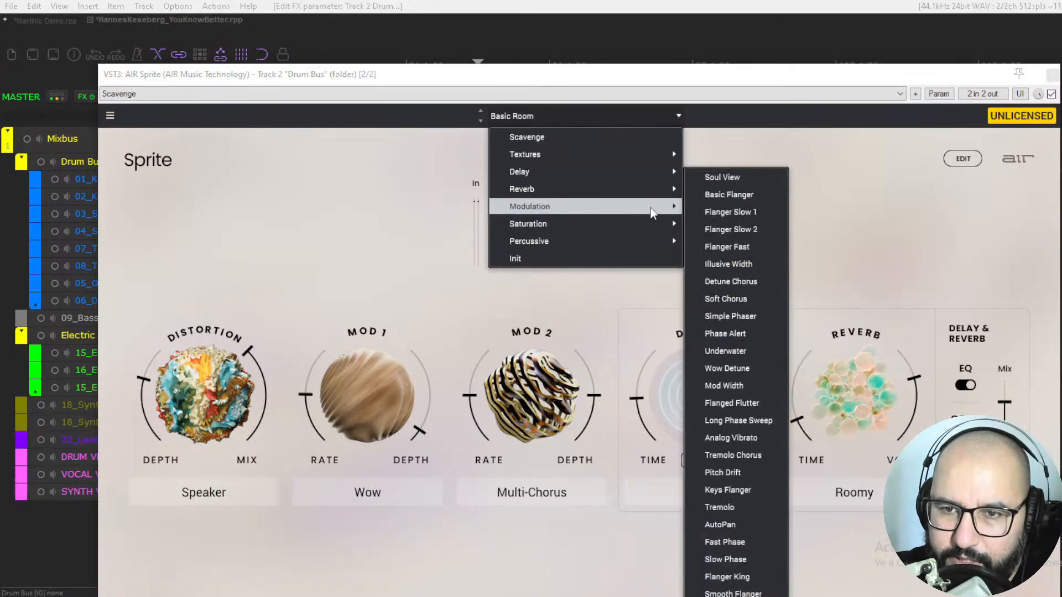
{"action": "left_click", "coordinate": [726, 177]}
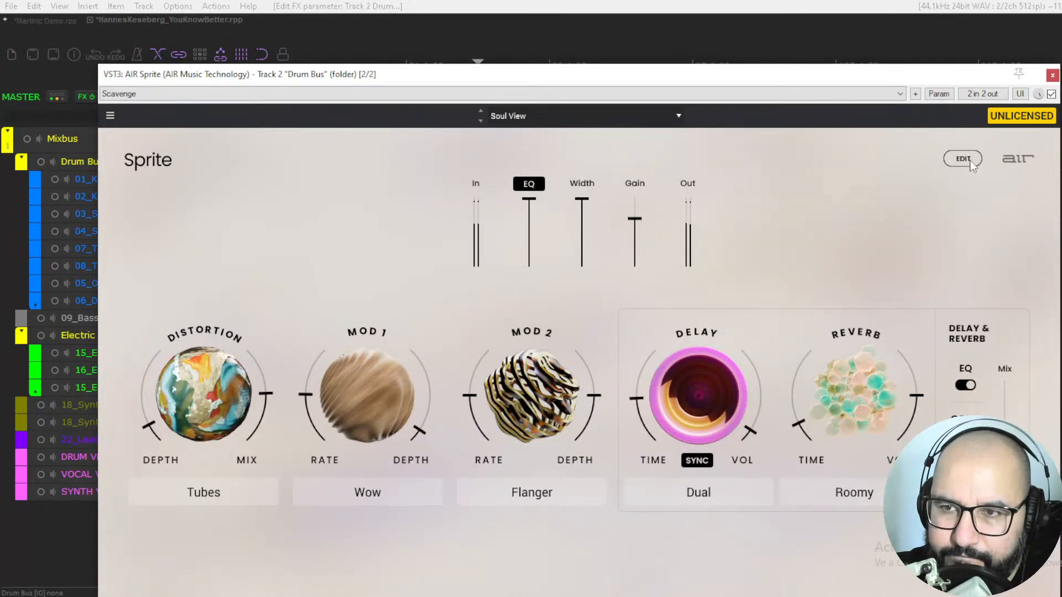
{"action": "left_click", "coordinate": [531, 492]}
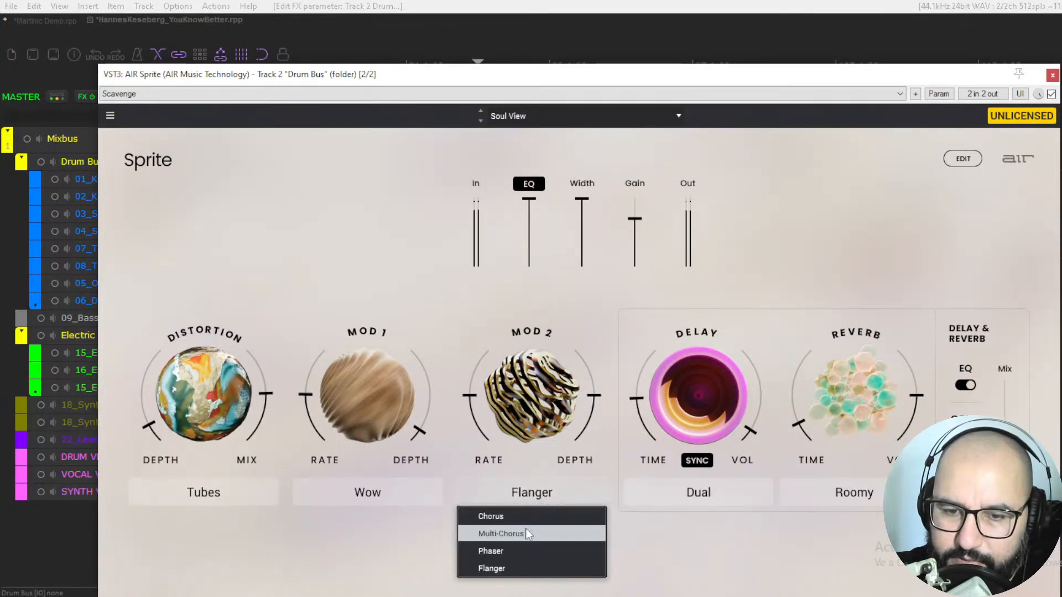
{"action": "left_click", "coordinate": [616, 476]}
Step: Raise the Mod 2 depth, the Mod 1 rate and its depth to about 75 %, and set the delay volume to 100 %
{"action": "left_click_drag", "start_coordinate": [581, 416], "coordinate": [581, 386]}
{"action": "left_click_drag", "start_coordinate": [431, 427], "coordinate": [428, 373]}
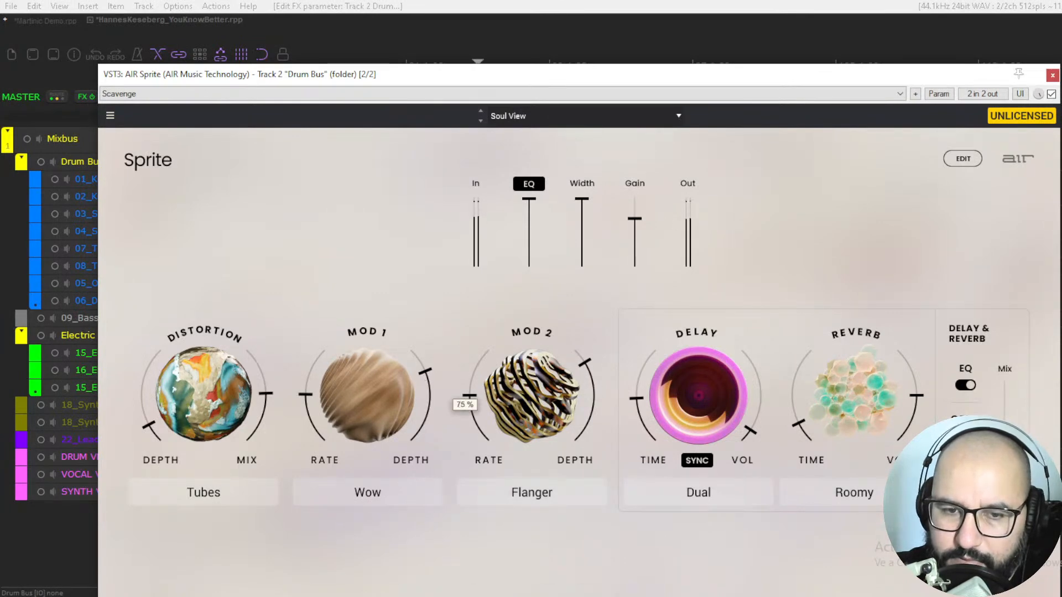
{"action": "left_click_drag", "start_coordinate": [307, 360], "coordinate": [312, 360]}
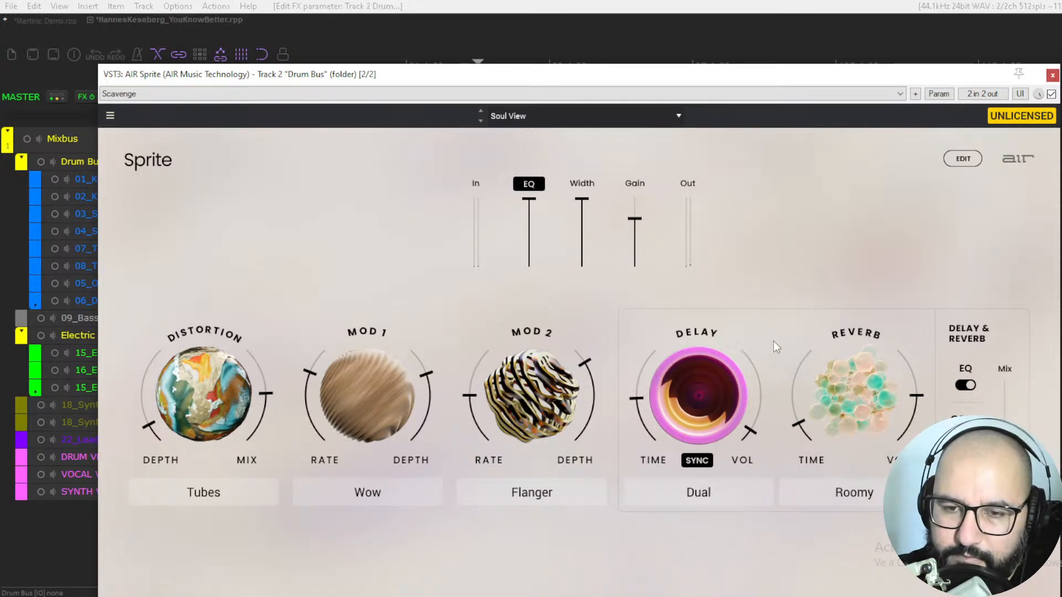
{"action": "left_click_drag", "start_coordinate": [768, 383], "coordinate": [768, 326]}
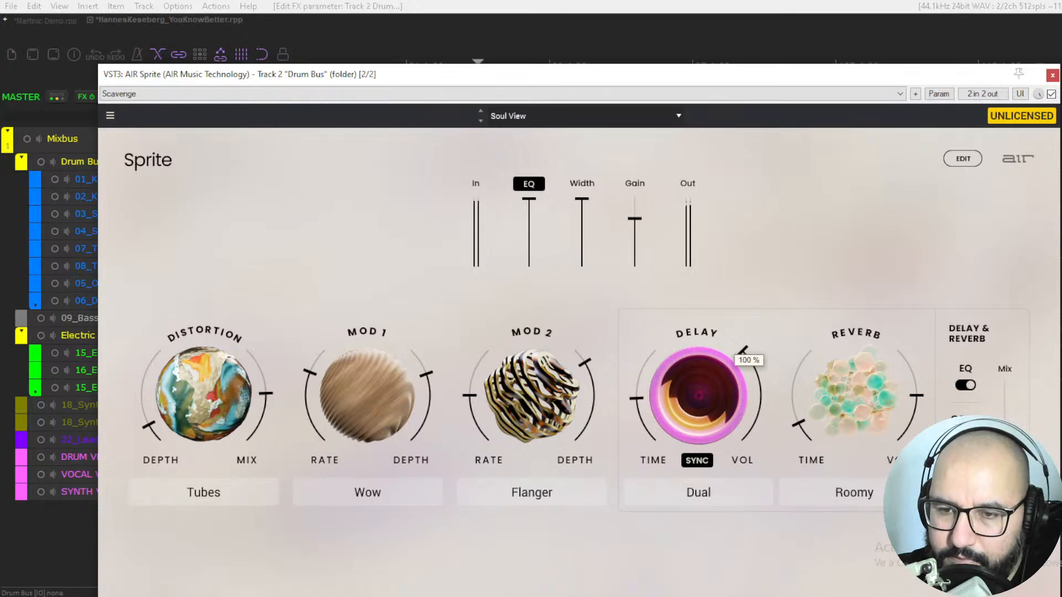
{"action": "mouse_move", "coordinate": [587, 206]}
{"action": "left_mouse_down"}
{"action": "mouse_move", "coordinate": [587, 266]}
{"action": "mouse_move", "coordinate": [582, 200]}
{"action": "left_mouse_up"}
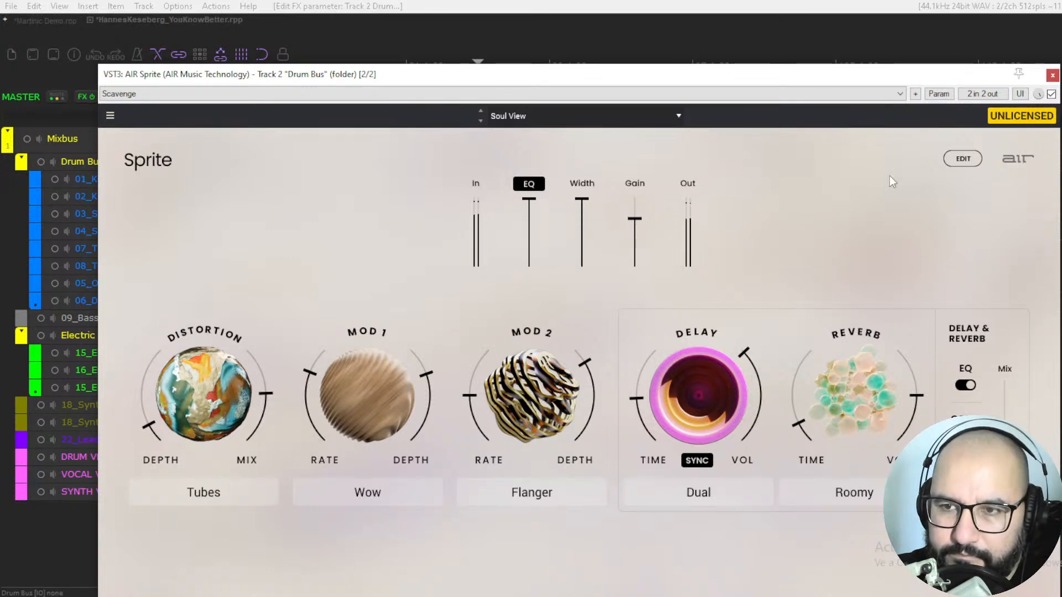
Step: Audition the percussive presets Phat Kick, Hall Kick and Kick Dist on the drum bus
{"action": "left_click", "coordinate": [591, 116]}
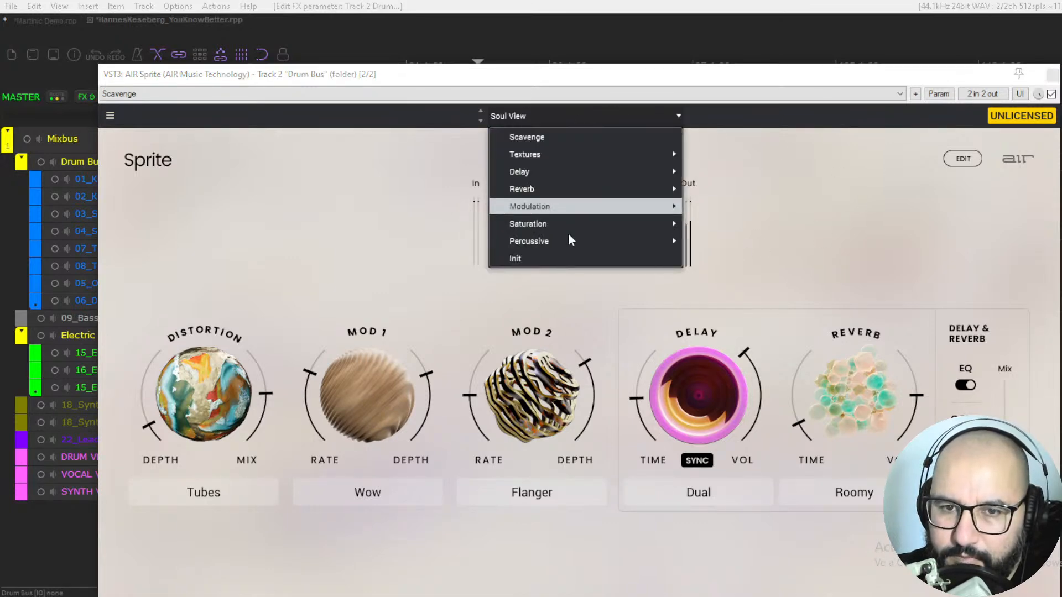
{"action": "mouse_move", "coordinate": [595, 243]}
{"action": "left_click", "coordinate": [714, 243]}
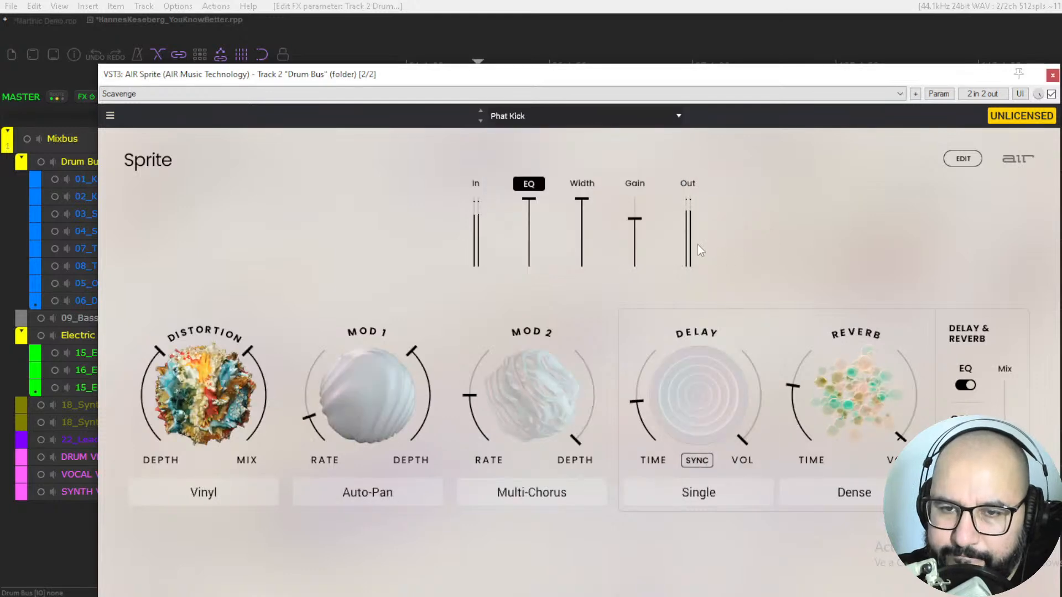
{"action": "left_click", "coordinate": [481, 121]}
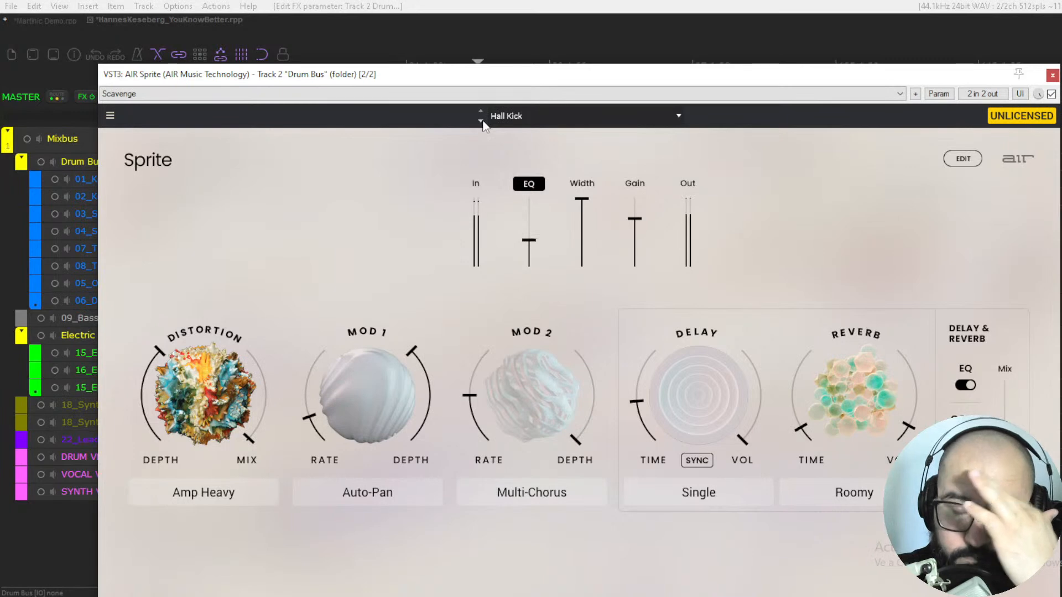
{"action": "left_click", "coordinate": [481, 121]}
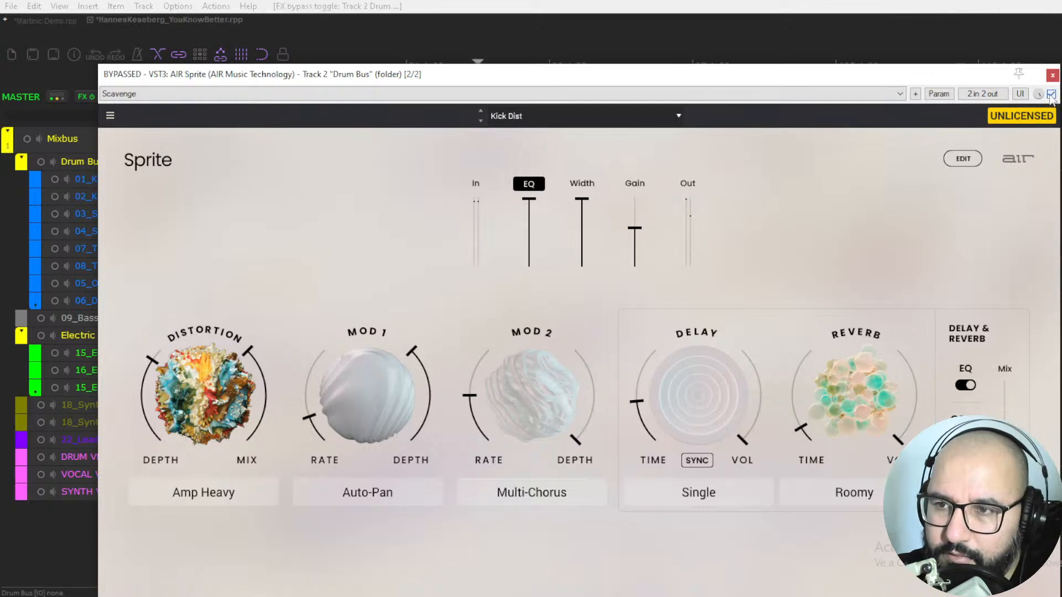
Step: Close the drum bus Sprite and move the solo from Drum Bus to the 22_LeadVox track
{"action": "left_click", "coordinate": [1052, 75]}
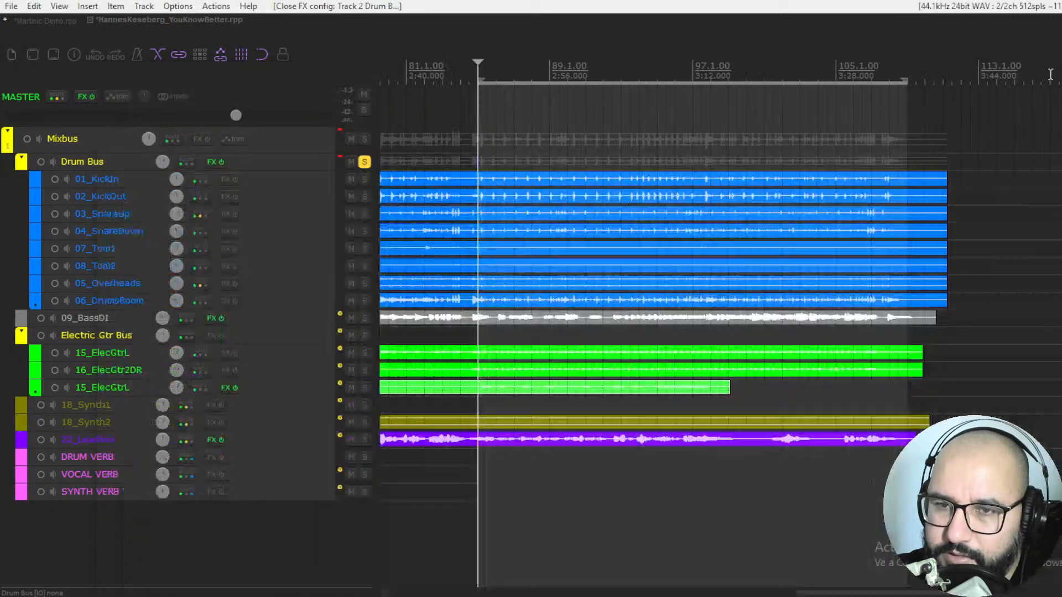
{"action": "left_click", "coordinate": [364, 162]}
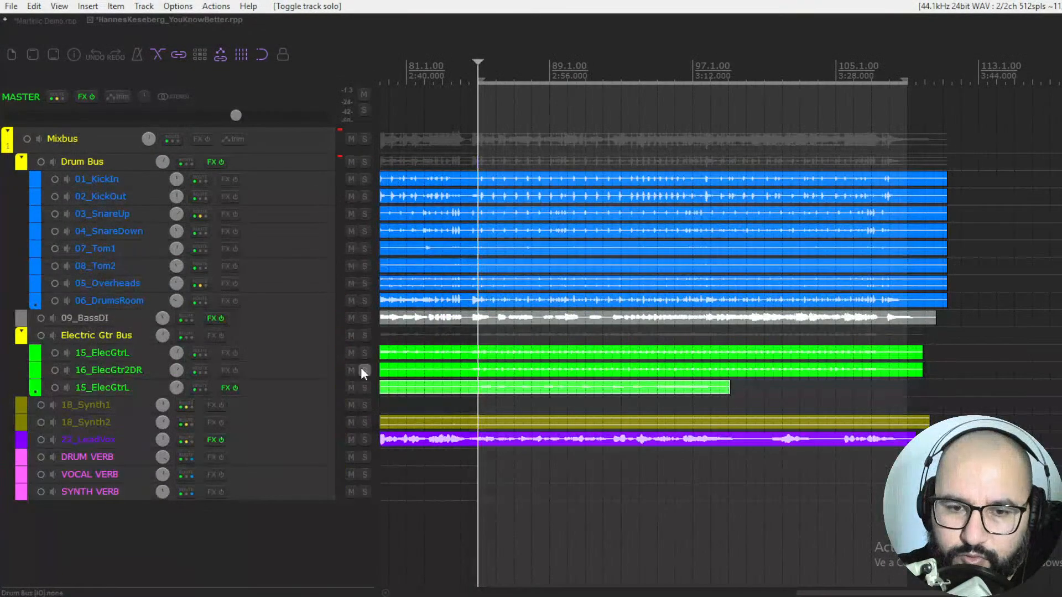
{"action": "left_click", "coordinate": [365, 440]}
Step: Open the AIR Sprite plugin from the effects on the 22_LeadVox track
{"action": "right_click", "coordinate": [214, 443]}
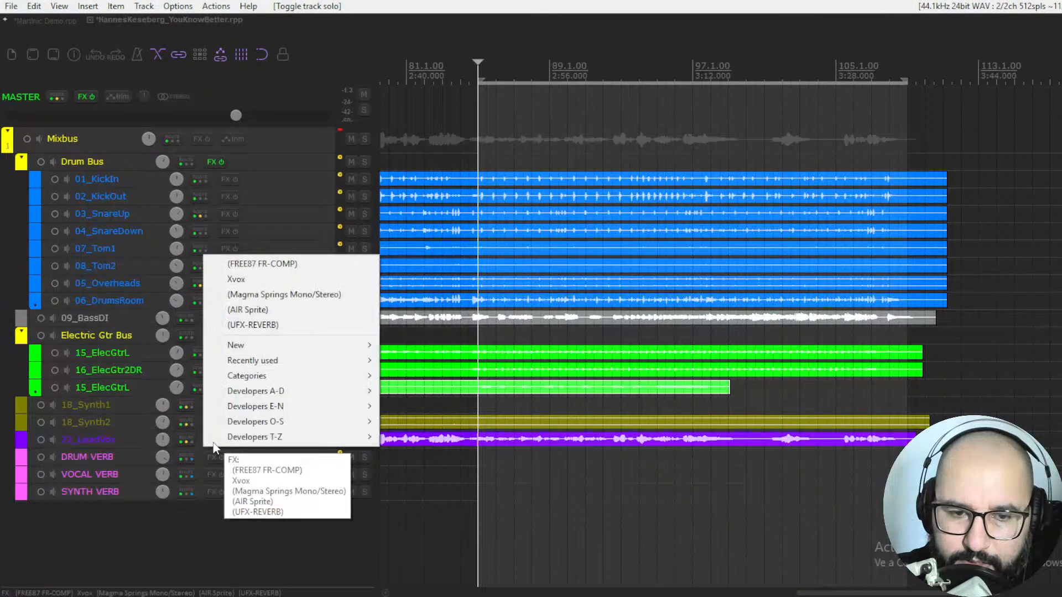
{"action": "left_click", "coordinate": [249, 499]}
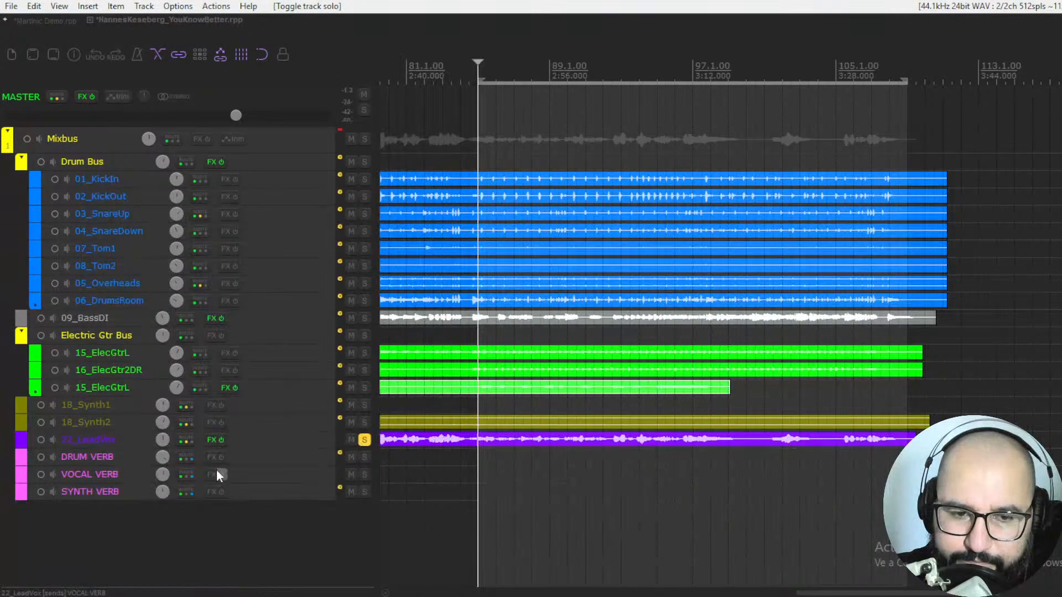
{"action": "right_click", "coordinate": [211, 439]}
{"action": "left_click", "coordinate": [258, 311]}
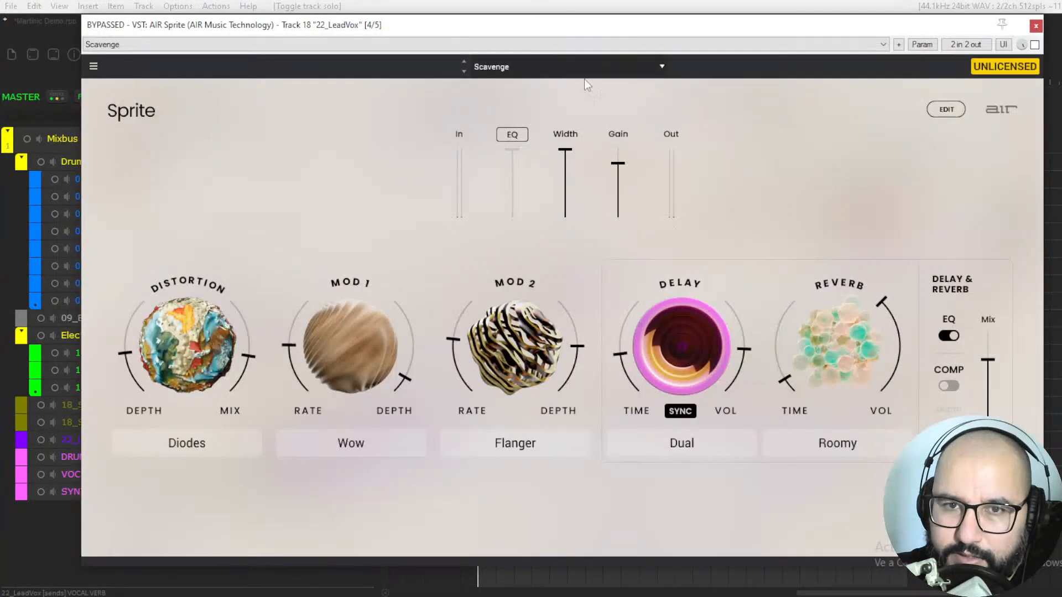
Step: Load the Hydro preset from the Textures category and enable Sprite on the lead vocal
{"action": "left_click", "coordinate": [506, 67]}
{"action": "mouse_move", "coordinate": [512, 122]}
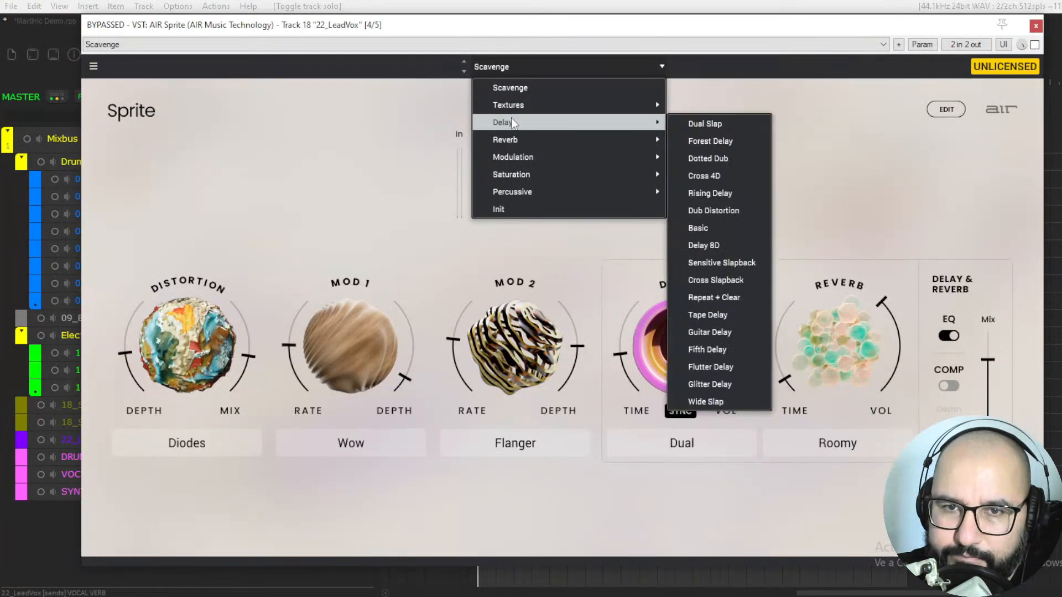
{"action": "left_click", "coordinate": [699, 103]}
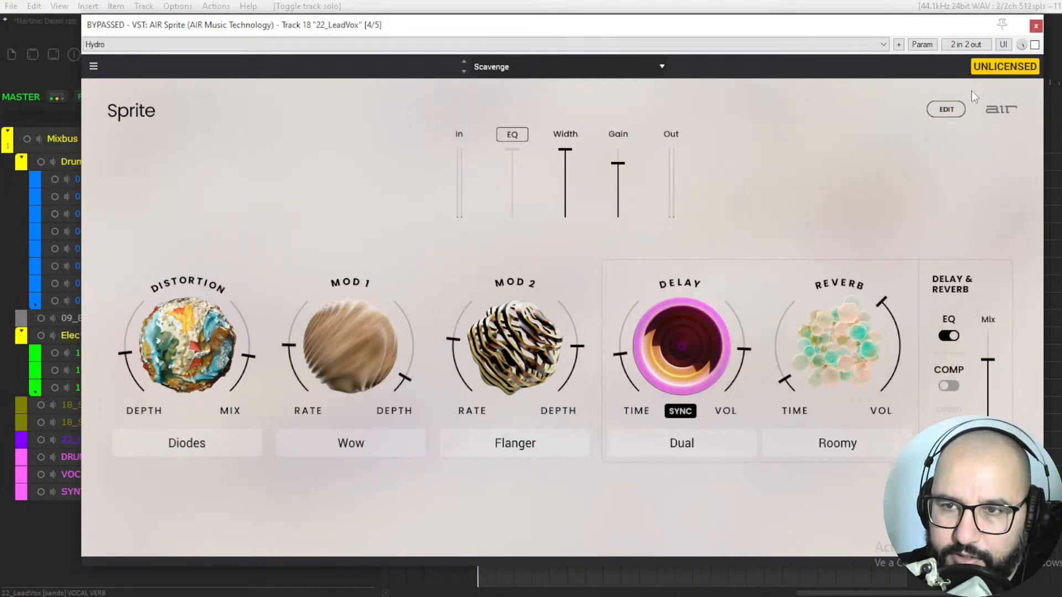
{"action": "left_click", "coordinate": [1034, 45]}
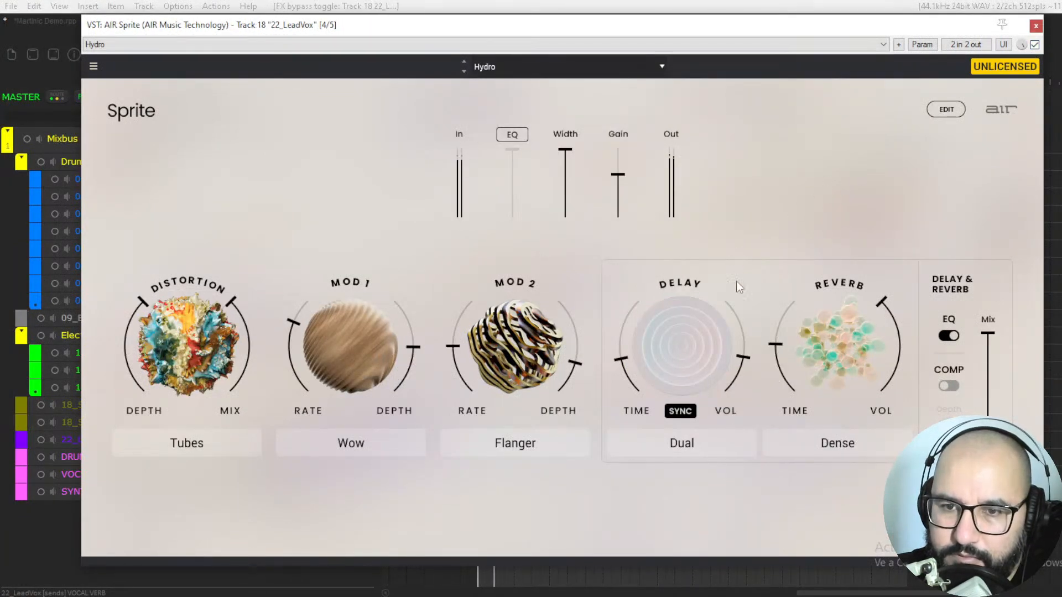
Step: Lower the Delay & Reverb mix slightly and reduce the distortion's mix and depth
{"action": "left_click_drag", "start_coordinate": [988, 334], "coordinate": [988, 345]}
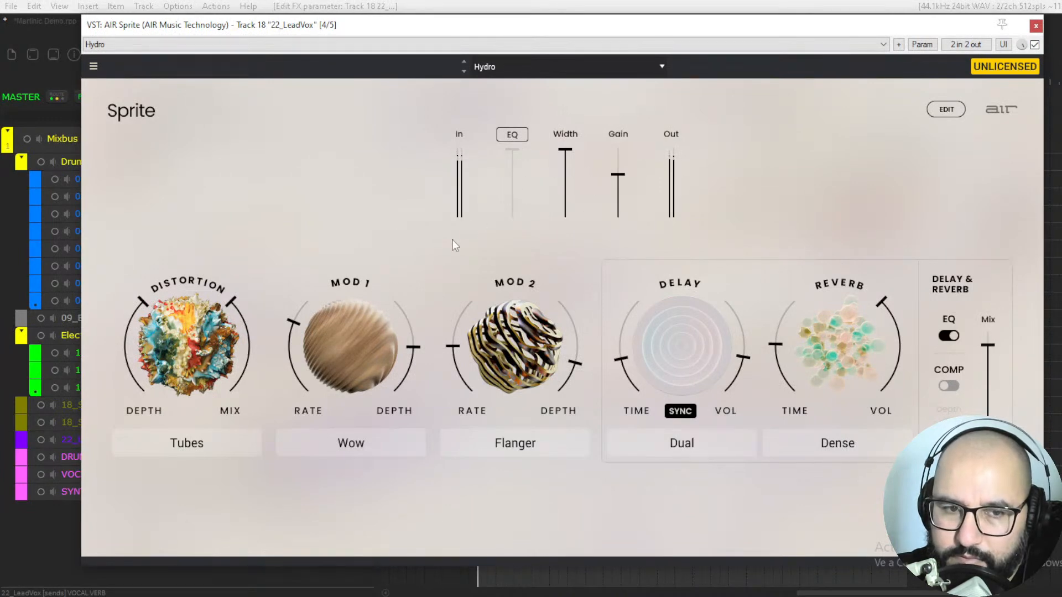
{"action": "left_click_drag", "start_coordinate": [253, 304], "coordinate": [254, 329]}
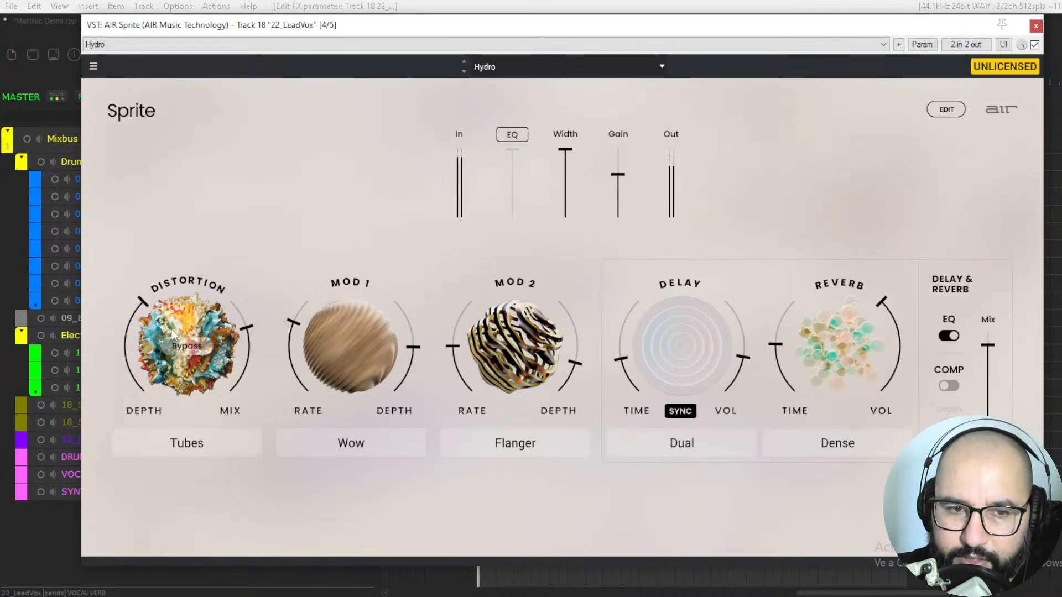
{"action": "left_click_drag", "start_coordinate": [141, 302], "coordinate": [127, 362]}
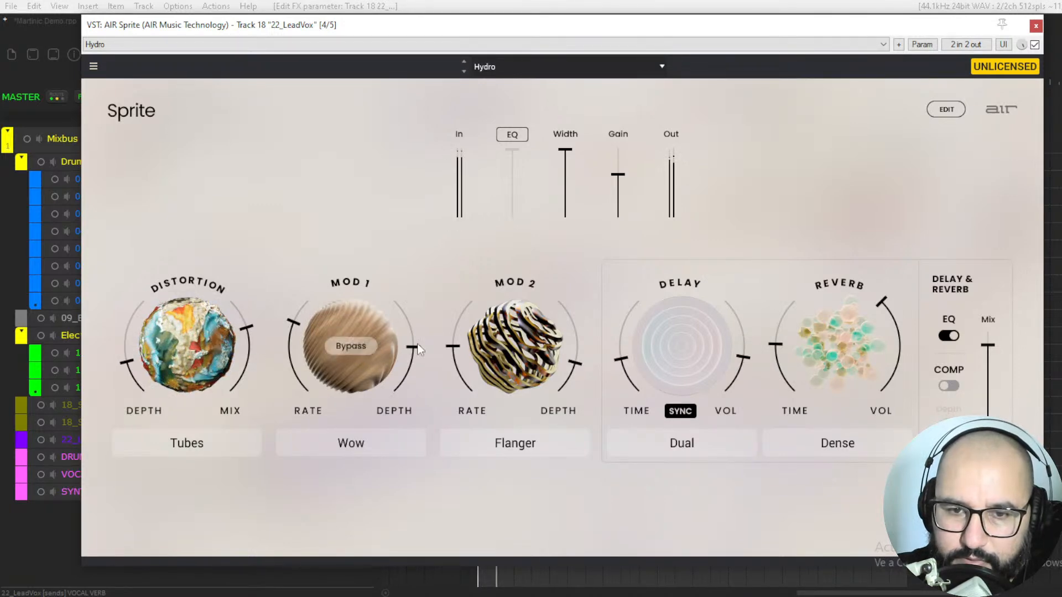
Step: Lower the Mod 1 rate and the Mod 2 rate, and reduce the Mod 2 depth to 12 %
{"action": "left_click_drag", "start_coordinate": [299, 332], "coordinate": [298, 371]}
{"action": "left_click_drag", "start_coordinate": [440, 373], "coordinate": [579, 412]}
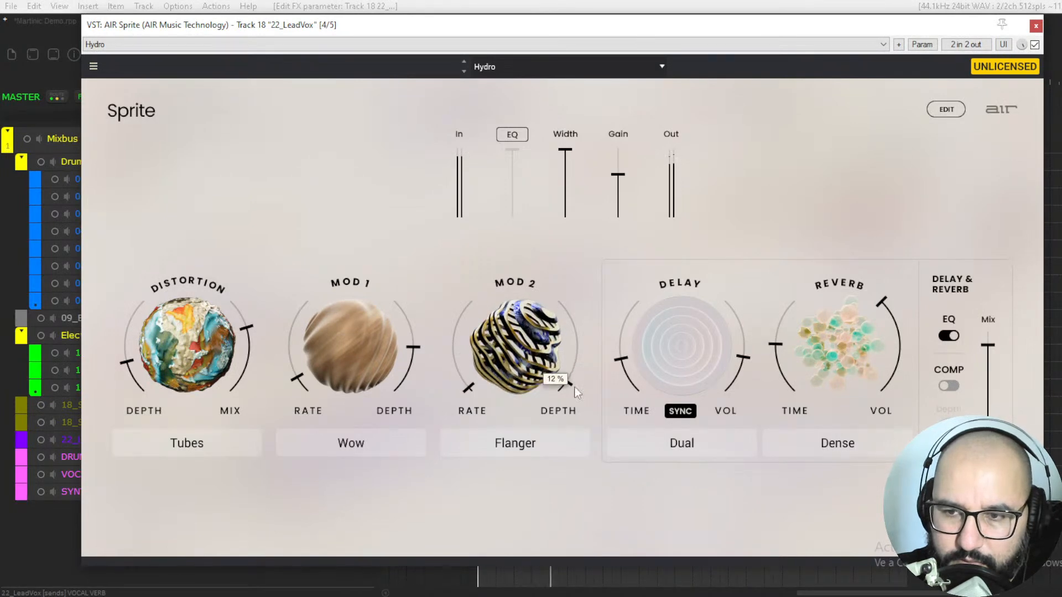
Step: Switch off the Delay & Reverb EQ of the Hydro preset and narrow the output width slightly
{"action": "left_click", "coordinate": [948, 335]}
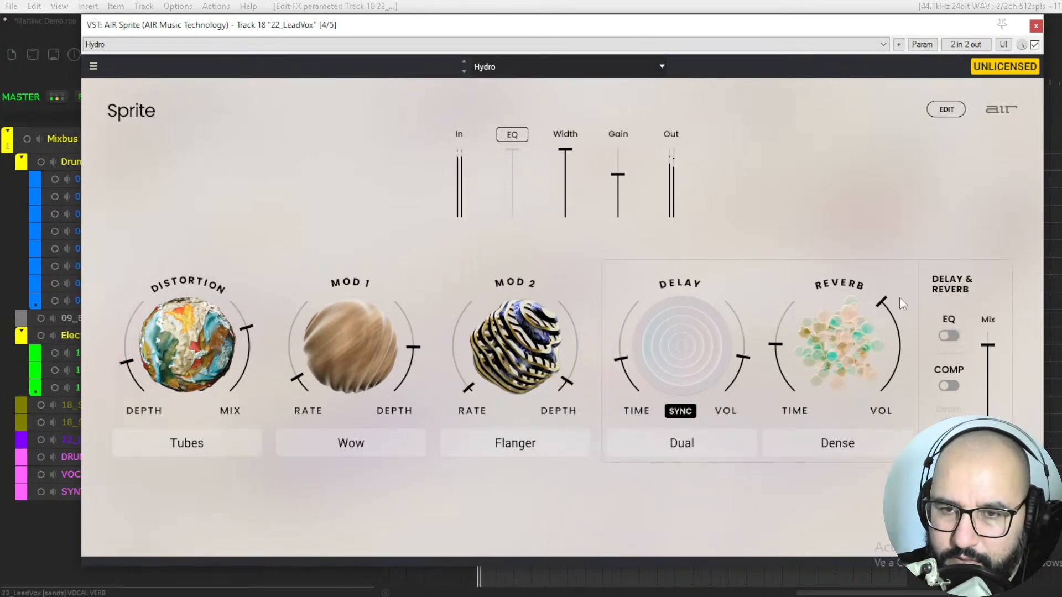
{"action": "mouse_move", "coordinate": [565, 149]}
{"action": "left_mouse_down"}
{"action": "mouse_move", "coordinate": [565, 215]}
{"action": "mouse_move", "coordinate": [565, 155]}
{"action": "left_mouse_up"}
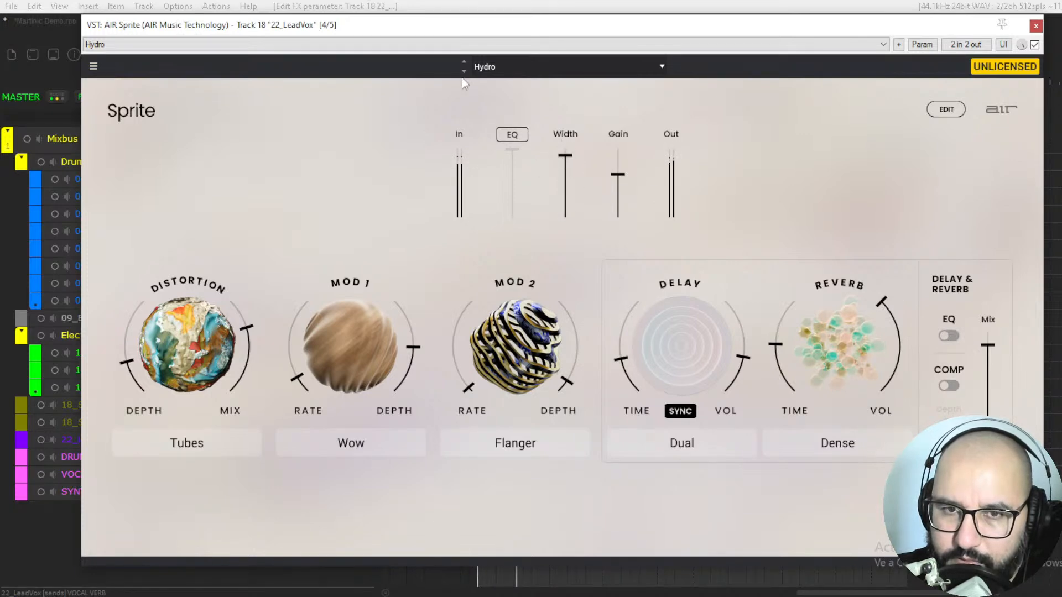
Step: Audition the Glamour and Great Southern presets, comparing Great Southern with its pitch-shift off and on in the detailed edit view
{"action": "left_click", "coordinate": [464, 71]}
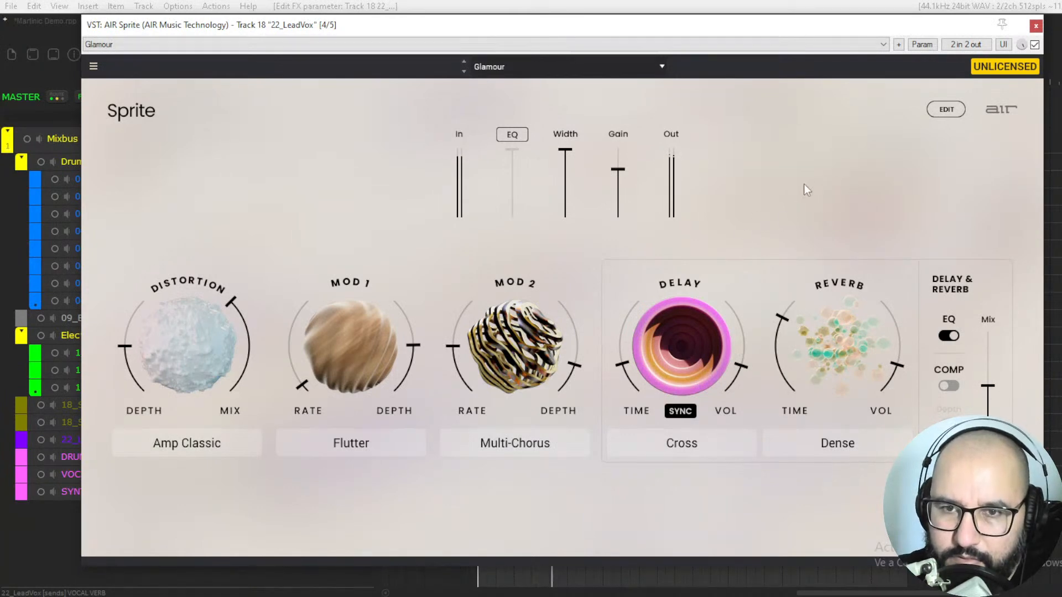
{"action": "left_click", "coordinate": [464, 72]}
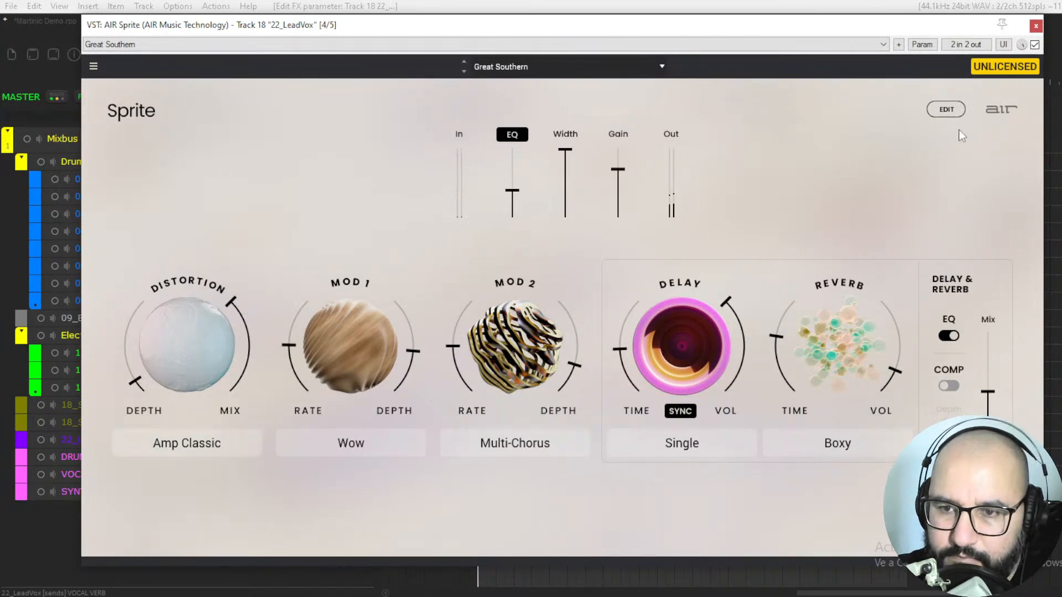
{"action": "left_click", "coordinate": [946, 109]}
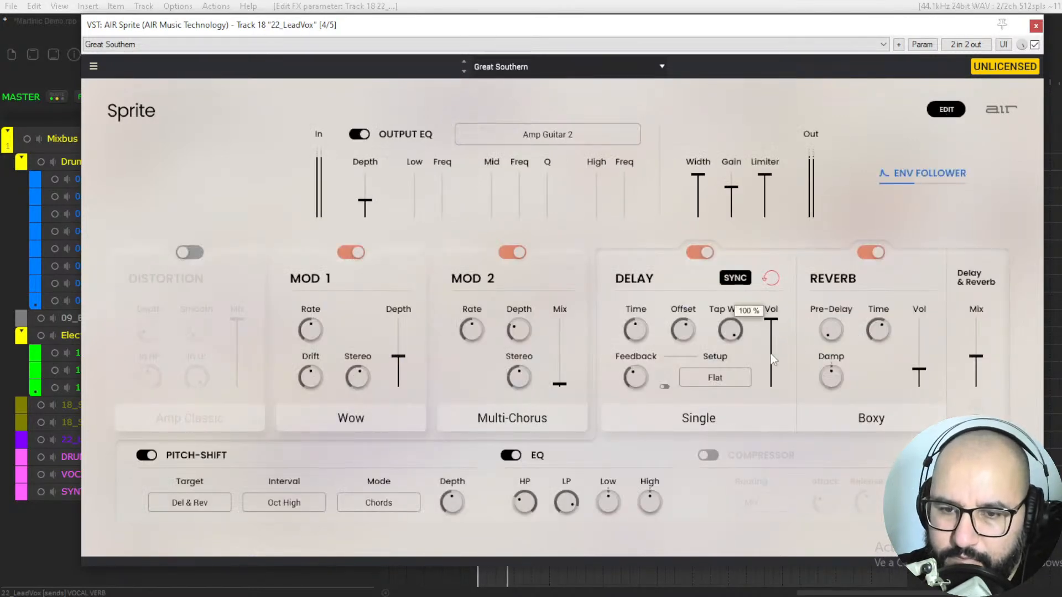
{"action": "left_click", "coordinate": [147, 456]}
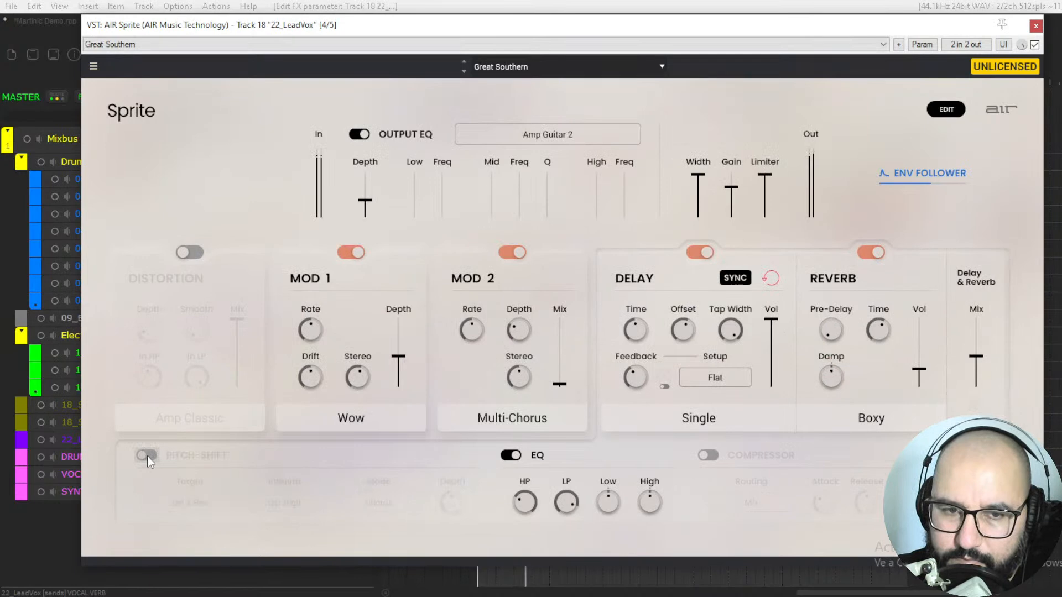
{"action": "left_click", "coordinate": [147, 456]}
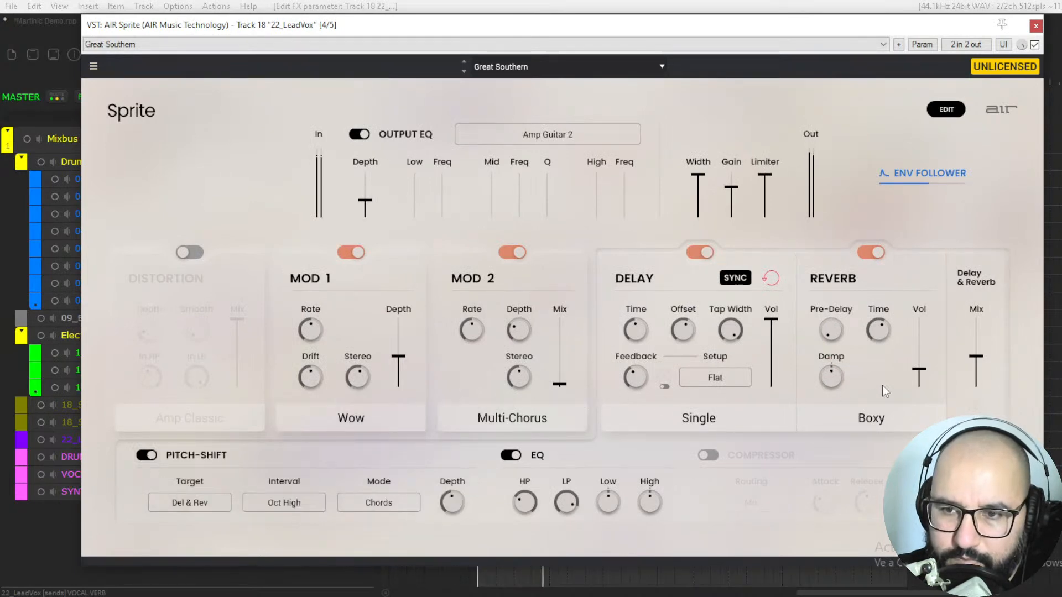
Step: Reduce the Delay & Reverb mix to 17 % and raise the Mod 1 depth and the Mod 2 mix
{"action": "left_click_drag", "start_coordinate": [976, 357], "coordinate": [976, 378]}
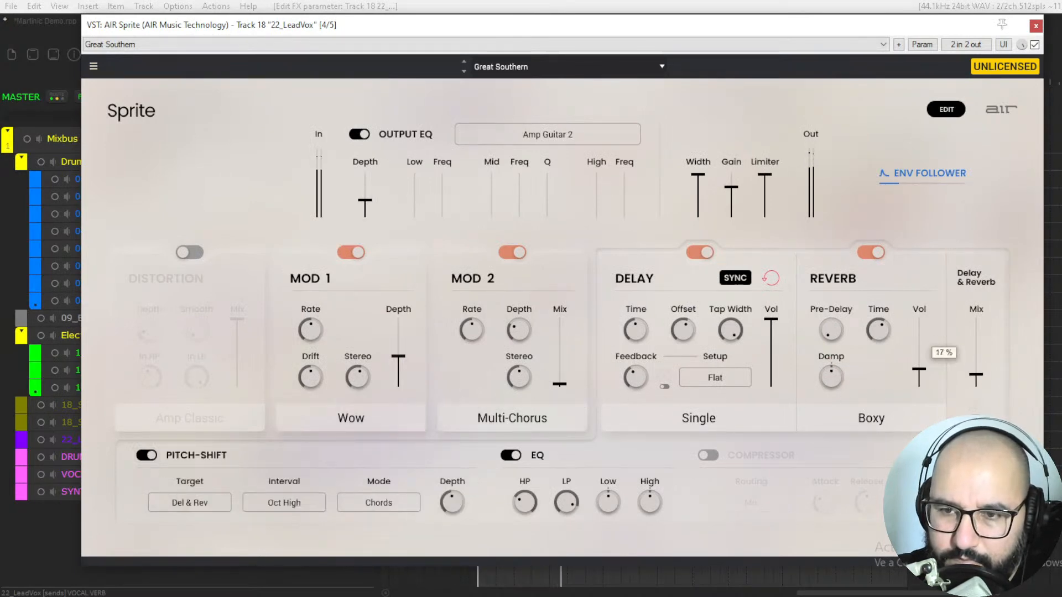
{"action": "left_click_drag", "start_coordinate": [398, 357], "coordinate": [399, 340]}
{"action": "left_click_drag", "start_coordinate": [560, 384], "coordinate": [560, 355]}
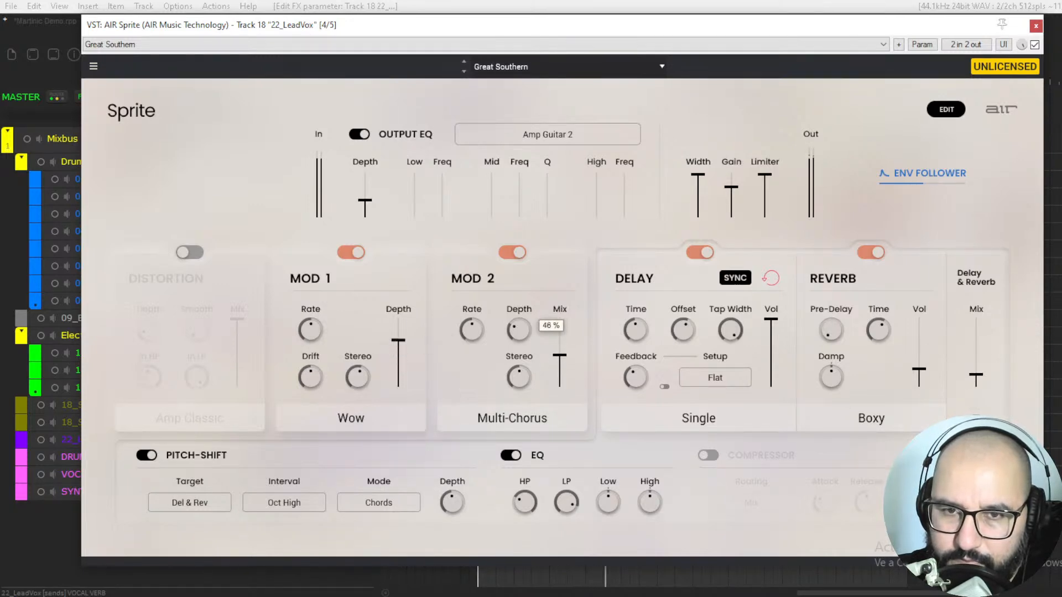
Step: Advance through the Saiten and Driven Fifth presets, and load Dual Slap from the Delay category
{"action": "left_click", "coordinate": [464, 71]}
{"action": "left_click", "coordinate": [463, 71]}
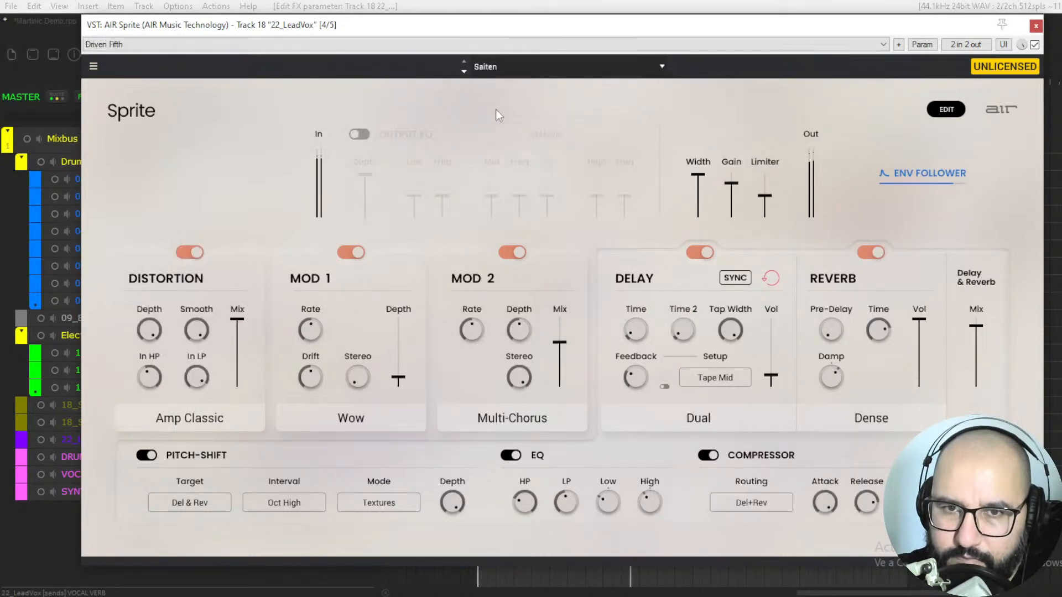
{"action": "left_click", "coordinate": [510, 71]}
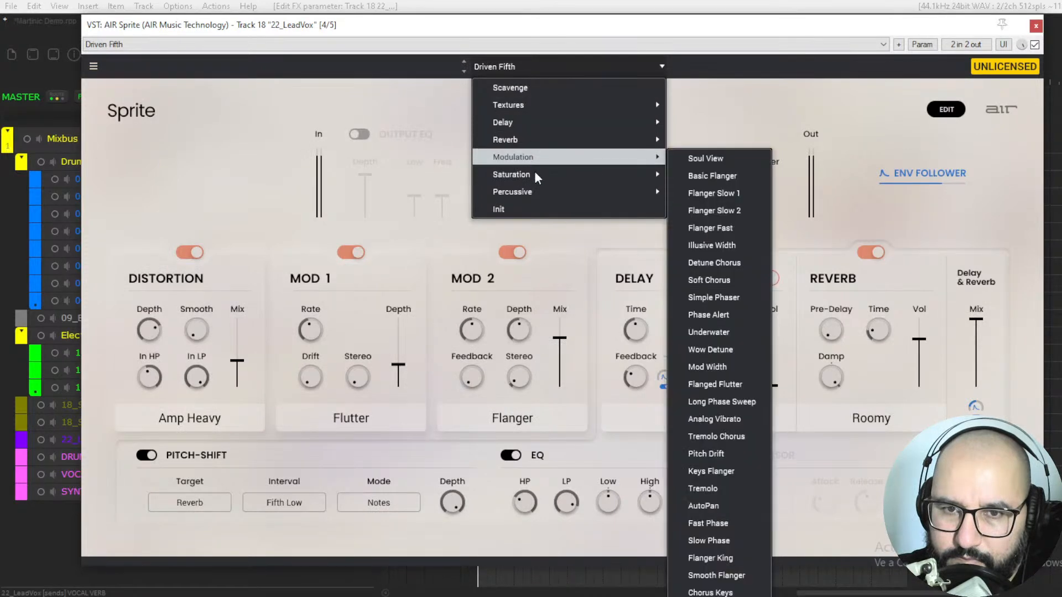
{"action": "mouse_move", "coordinate": [553, 122]}
{"action": "left_click", "coordinate": [691, 122]}
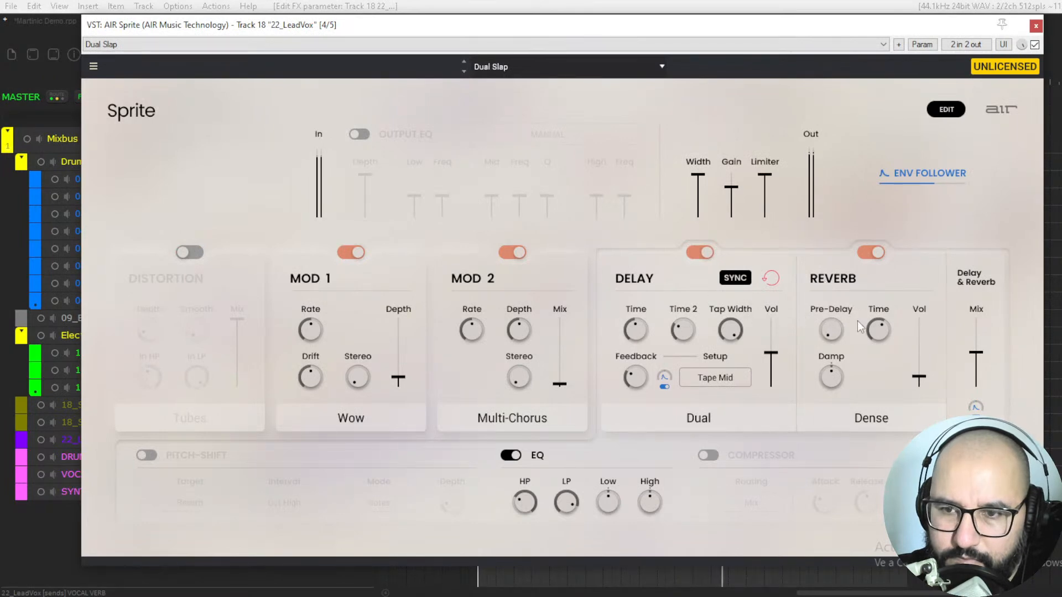
Step: Audition the Forest Delay, Dotted Dub and Cross 4D presets on the lead vocal in turn, returning Sprite to its simple view
{"action": "left_click", "coordinate": [464, 71]}
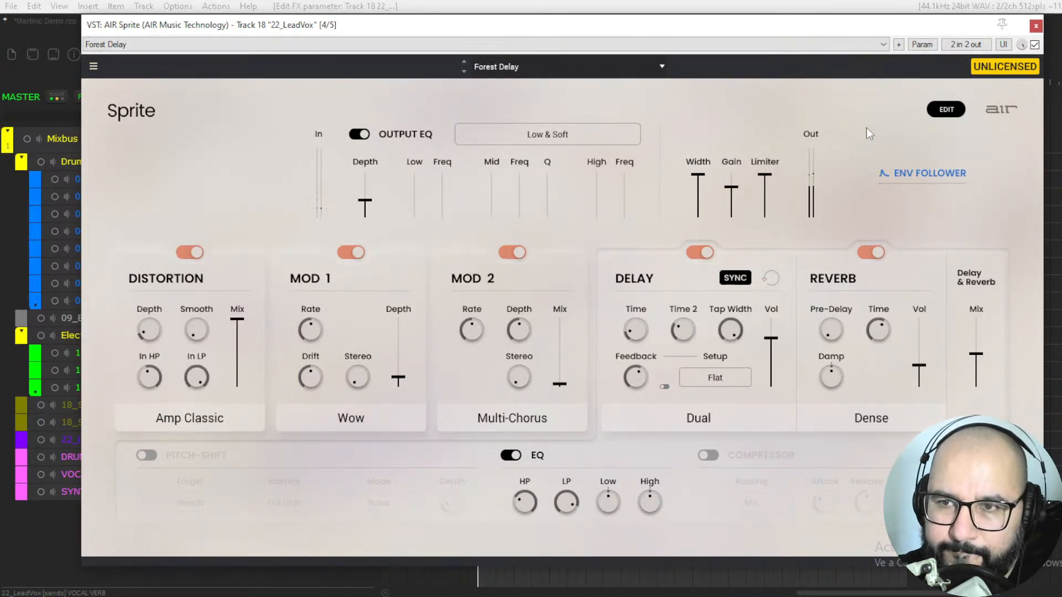
{"action": "left_click", "coordinate": [934, 111]}
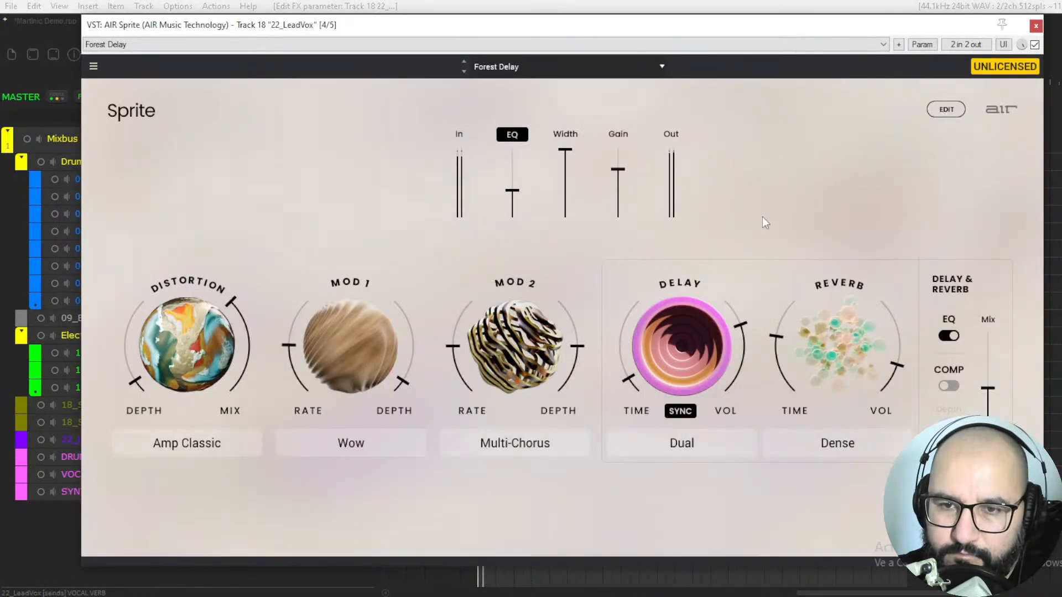
{"action": "left_click", "coordinate": [463, 70]}
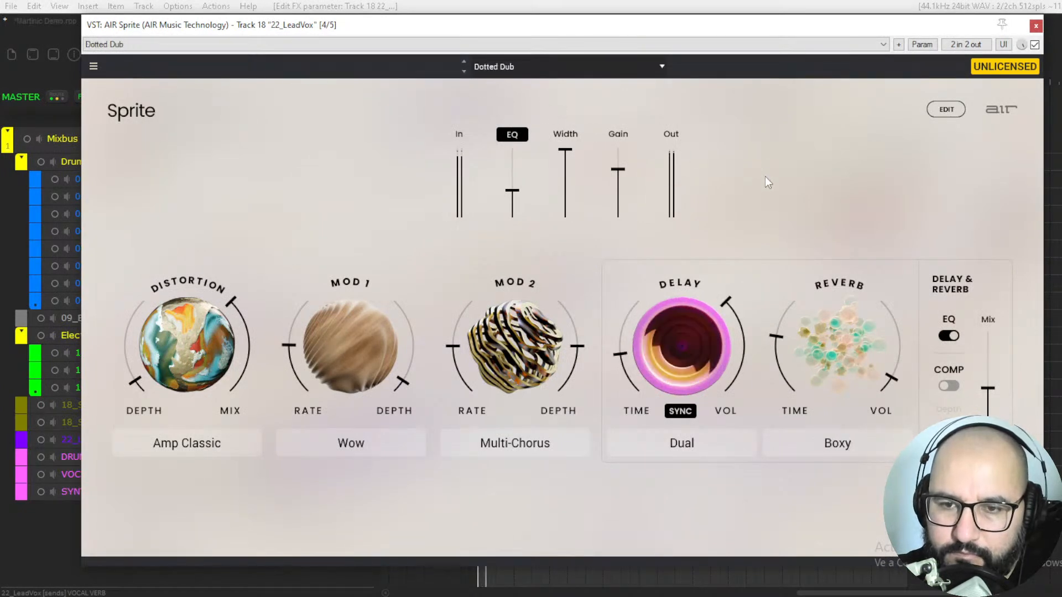
{"action": "left_click", "coordinate": [464, 72]}
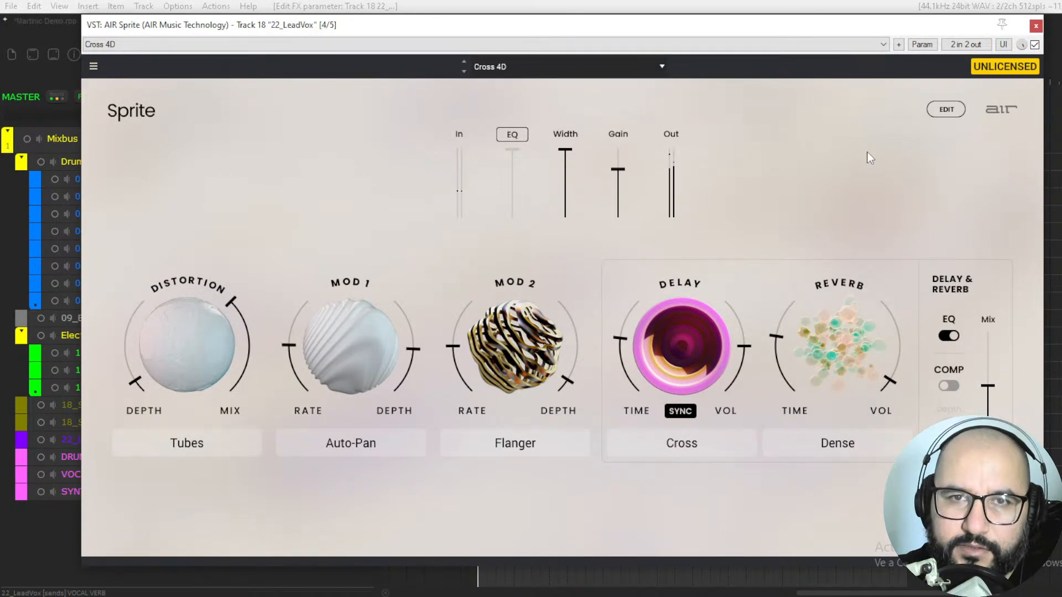
Step: Bypass Sprite on the lead vocal, close its window and unsolo the 22_LeadVox track
{"action": "left_click", "coordinate": [1035, 46]}
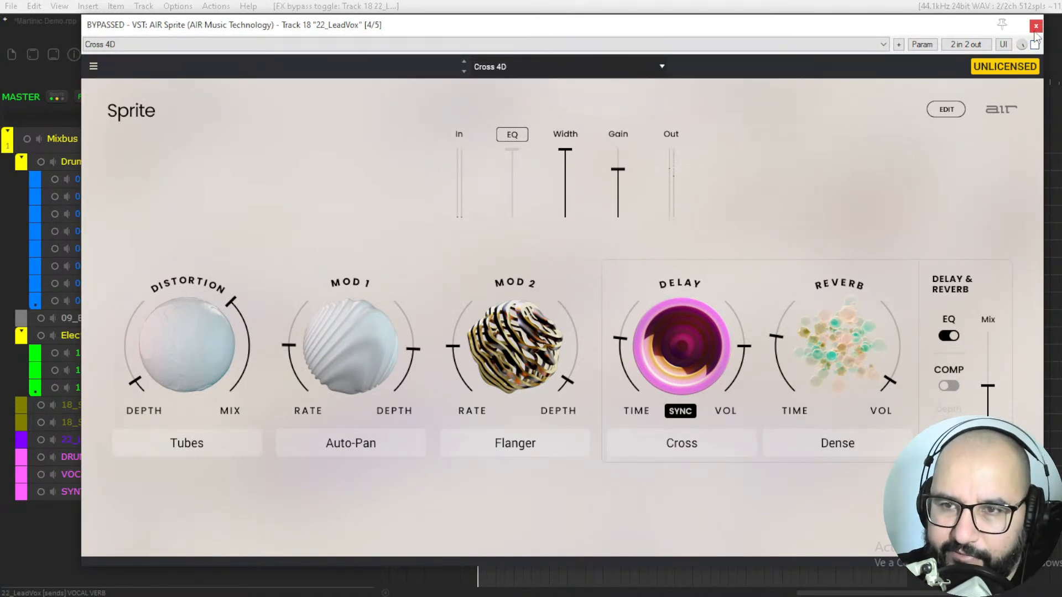
{"action": "left_click", "coordinate": [1035, 26]}
{"action": "left_click", "coordinate": [364, 440]}
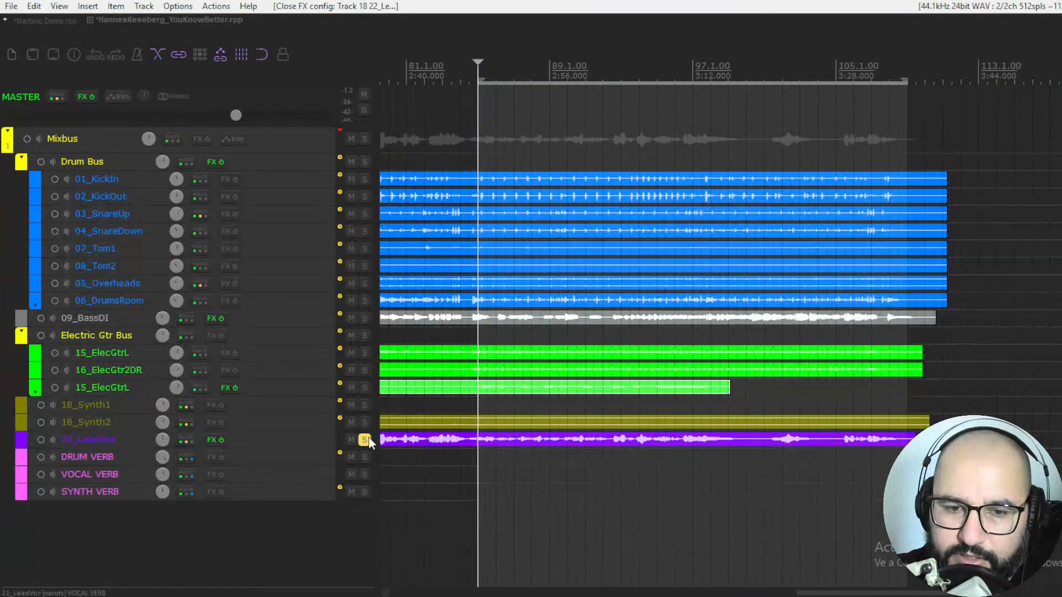
{"action": "left_click", "coordinate": [366, 439]}
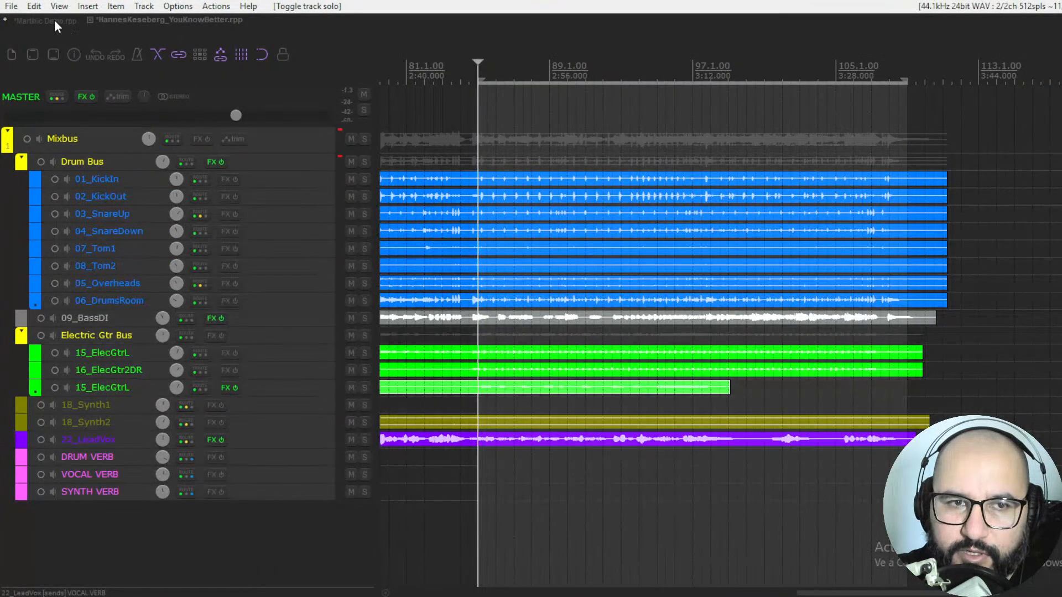
Step: In the Martinic Demo project, solo the Lead gtr 2 track with active effects (track 8) and open its UFX-REVERB plugin
{"action": "left_click", "coordinate": [52, 20]}
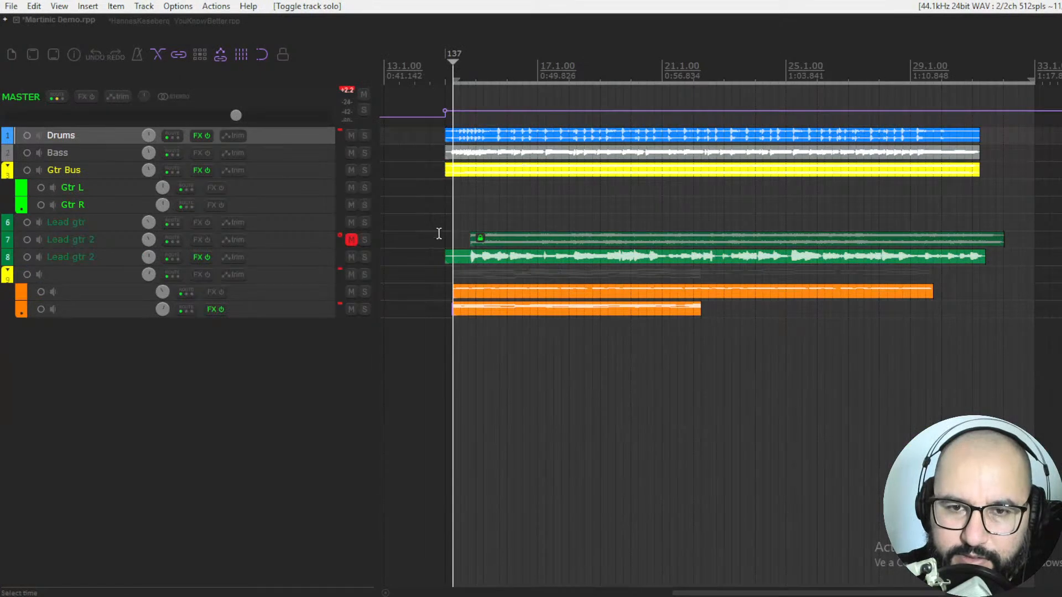
{"action": "left_click", "coordinate": [468, 257]}
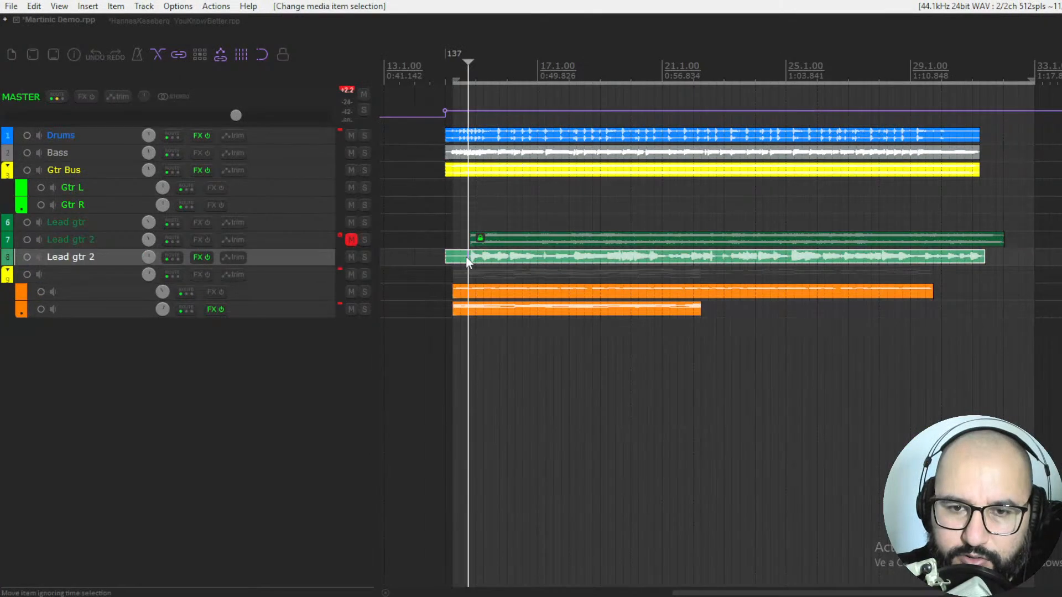
{"action": "left_click", "coordinate": [365, 257]}
{"action": "right_click", "coordinate": [200, 257]}
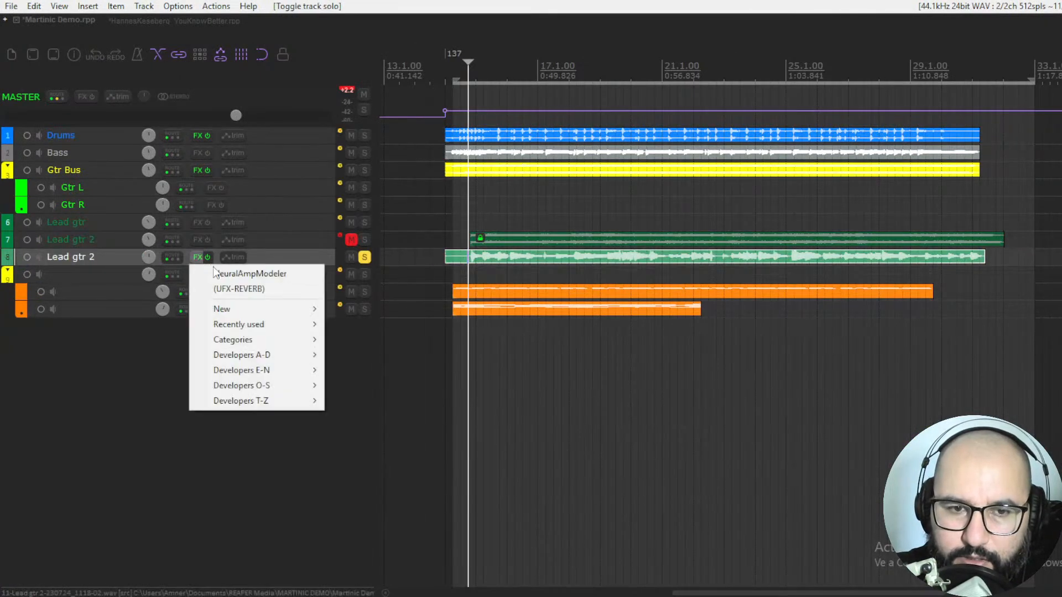
{"action": "left_click", "coordinate": [233, 289]}
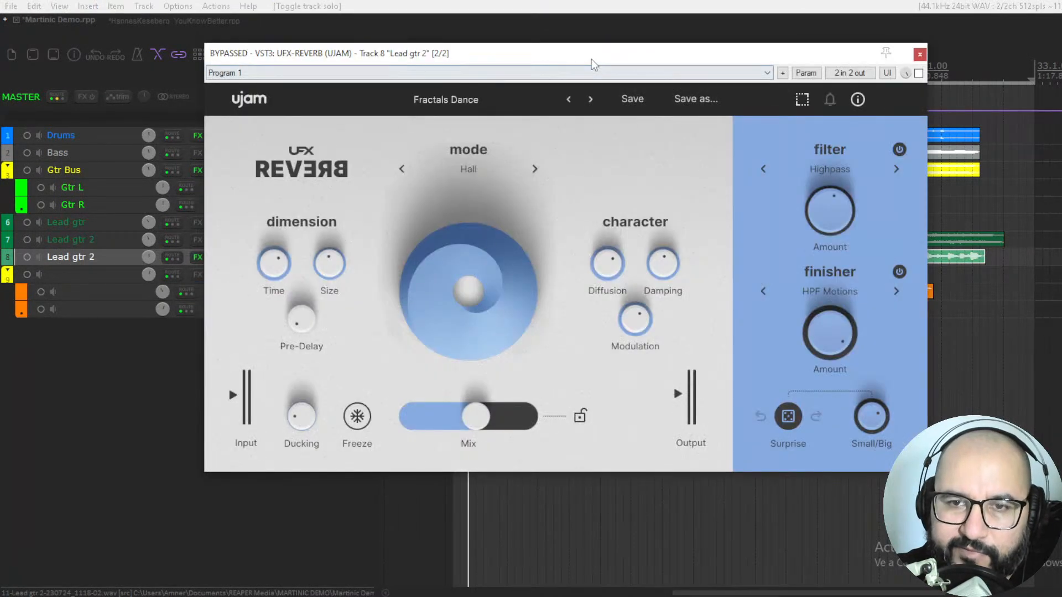
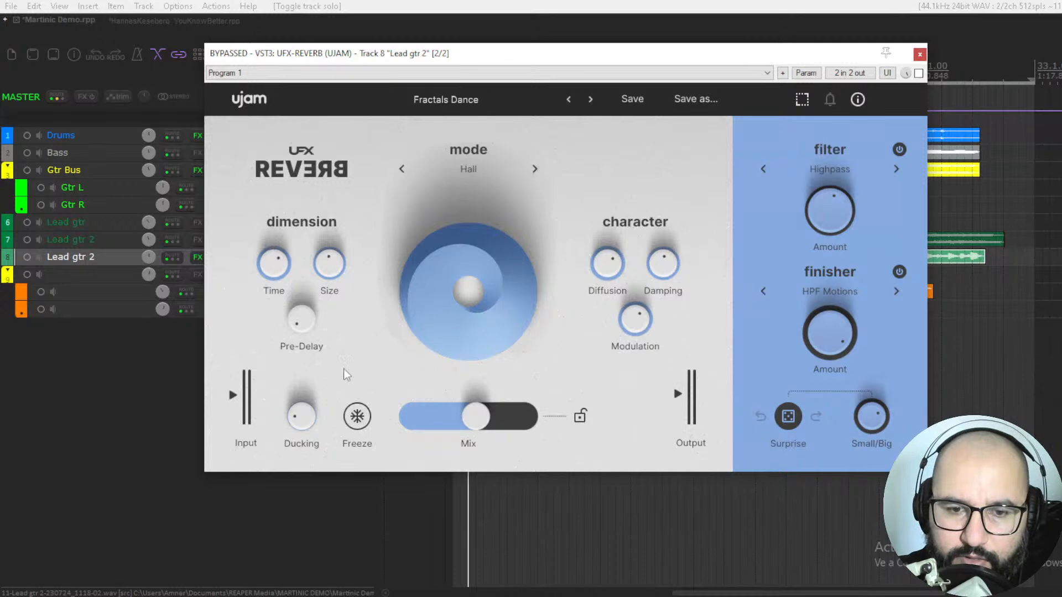
Step: Lower the reverb's Mix slightly and adjust the Diffusion, Modulation and Damping knobs in the character section
{"action": "left_click_drag", "start_coordinate": [473, 401], "coordinate": [470, 423]}
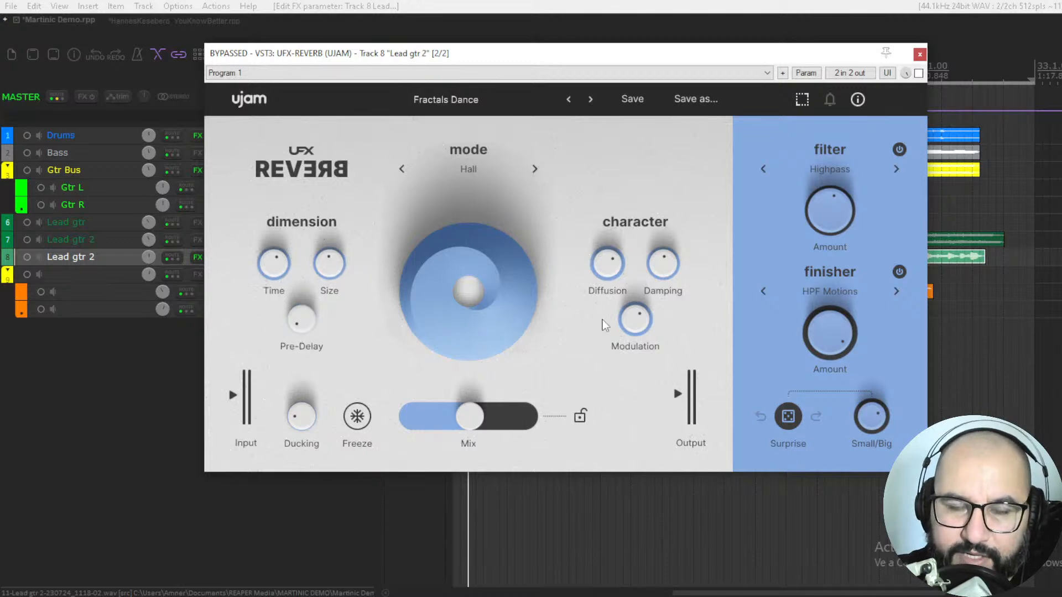
{"action": "mouse_move", "coordinate": [614, 268]}
{"action": "left_mouse_down"}
{"action": "mouse_move", "coordinate": [604, 242]}
{"action": "mouse_move", "coordinate": [596, 298]}
{"action": "mouse_move", "coordinate": [605, 263]}
{"action": "left_mouse_up"}
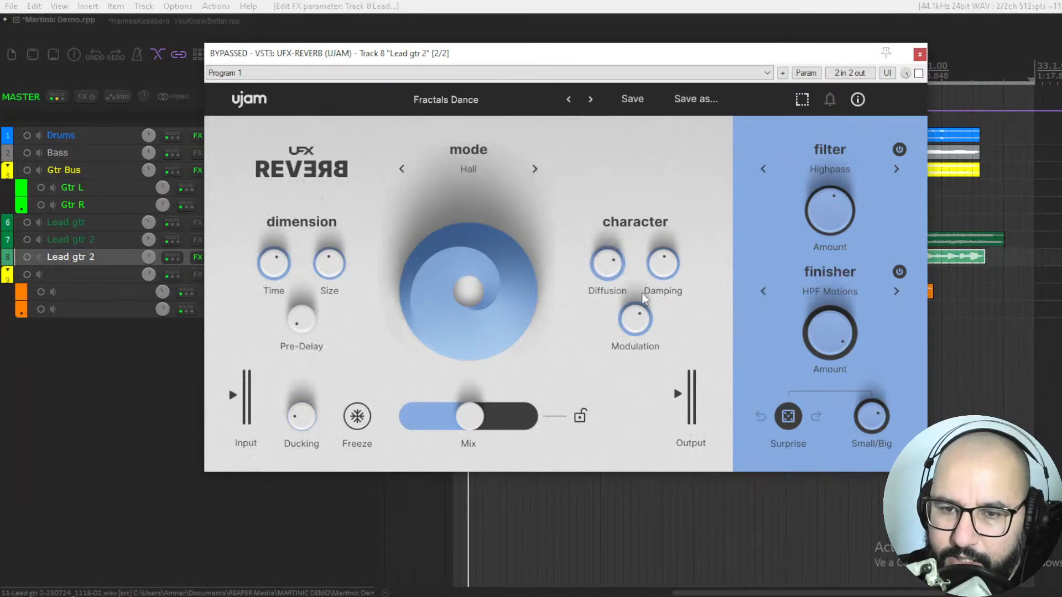
{"action": "left_click_drag", "start_coordinate": [635, 315], "coordinate": [697, 381]}
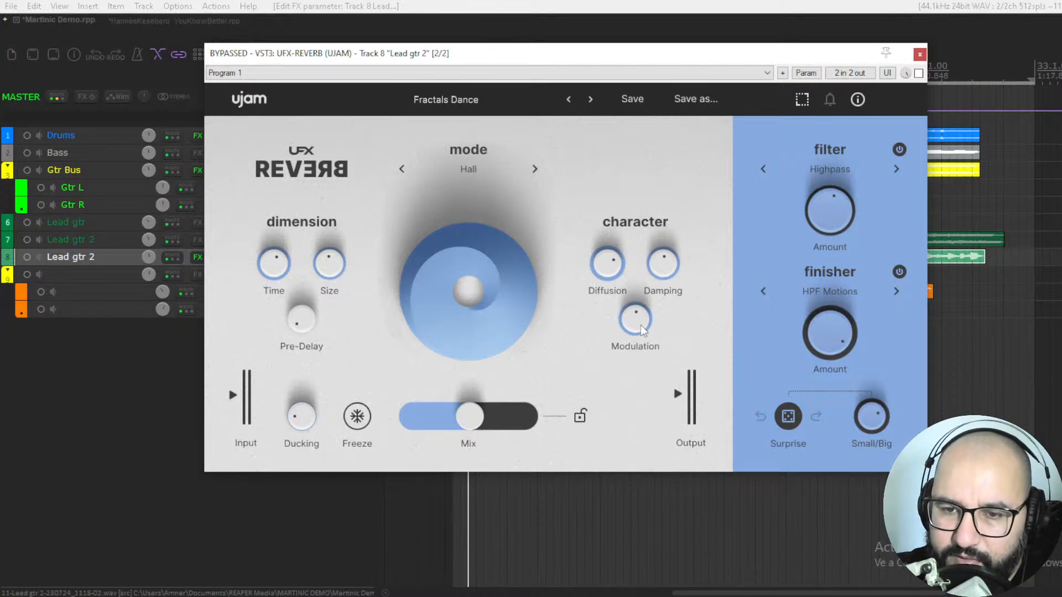
{"action": "mouse_move", "coordinate": [662, 276]}
{"action": "left_mouse_down"}
{"action": "mouse_move", "coordinate": [667, 221]}
{"action": "mouse_move", "coordinate": [667, 270]}
{"action": "left_mouse_up"}
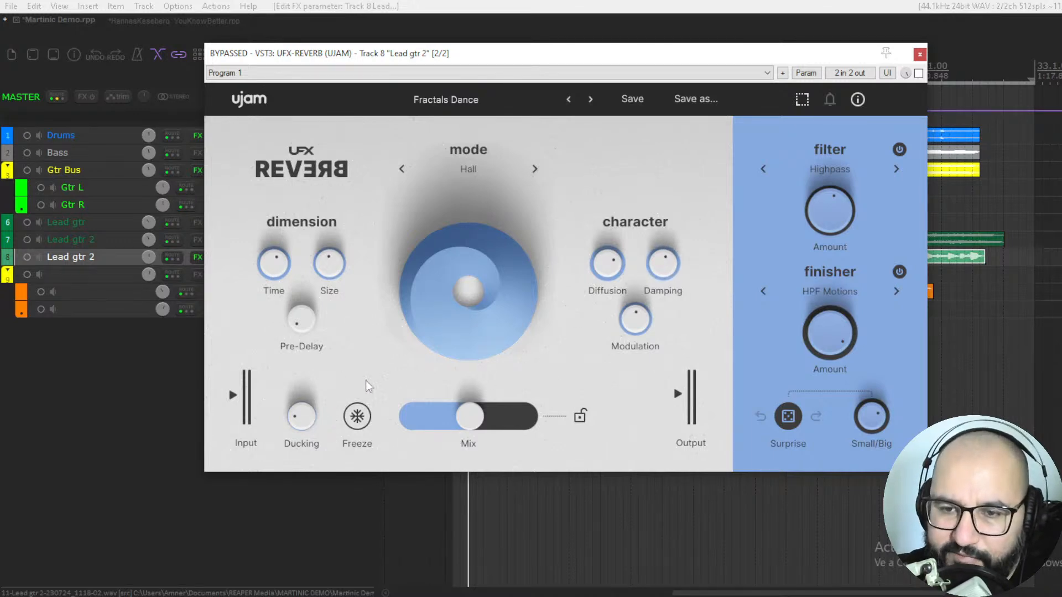
Step: Raise the reverb's Ducking well above its minimum and settle it at 57 %
{"action": "left_click_drag", "start_coordinate": [308, 426], "coordinate": [316, 381]}
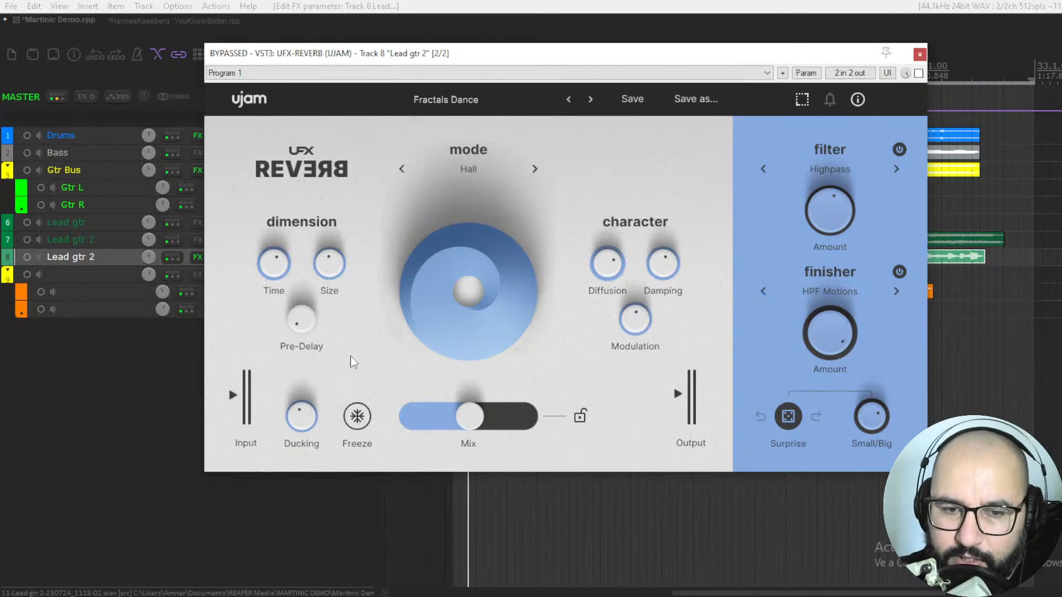
{"action": "left_click_drag", "start_coordinate": [306, 424], "coordinate": [319, 385]}
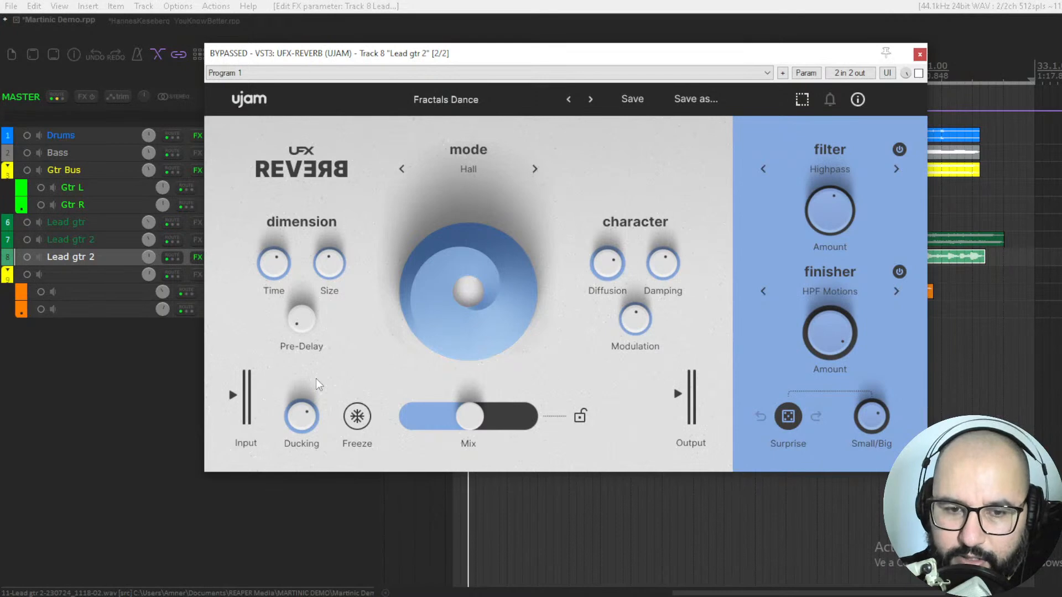
{"action": "left_click_drag", "start_coordinate": [315, 421], "coordinate": [310, 447]}
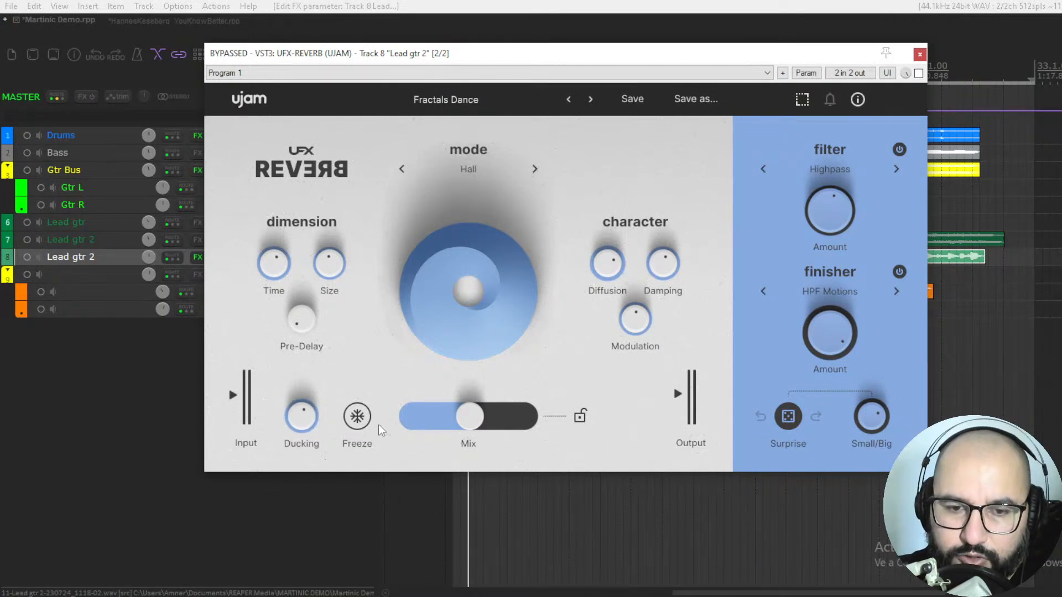
Step: Switch Freeze on and off again, and nudge the Mix slightly higher
{"action": "left_click", "coordinate": [360, 423]}
{"action": "left_click", "coordinate": [360, 422]}
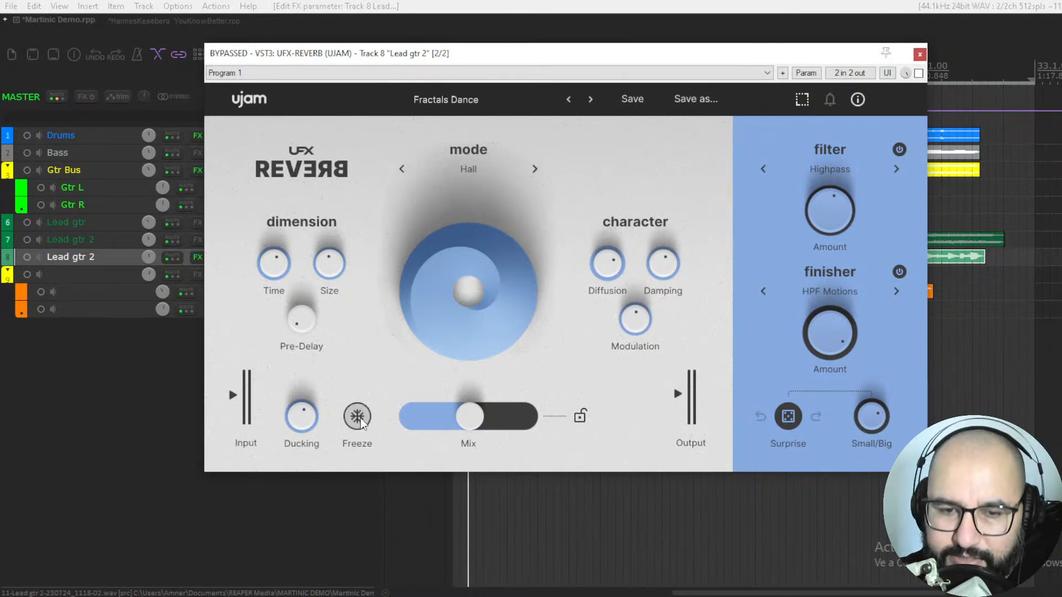
{"action": "left_click_drag", "start_coordinate": [475, 422], "coordinate": [478, 422]}
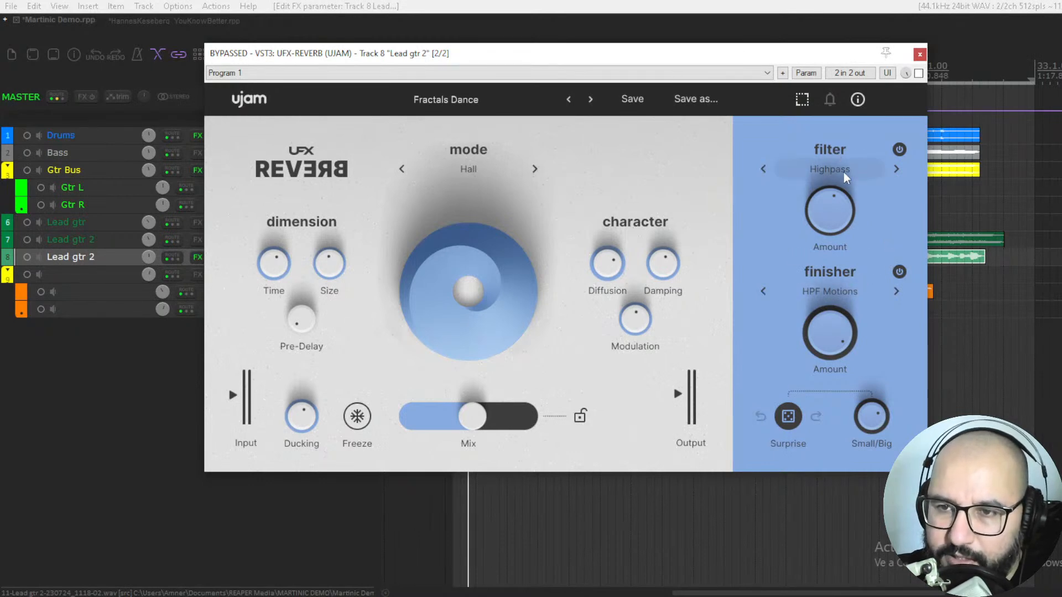
Step: Demonstrate the filter section by sweeping its Amount, browsing the filter types with Highpass kept, and toggling the section off and on
{"action": "left_click_drag", "start_coordinate": [831, 216], "coordinate": [825, 307]}
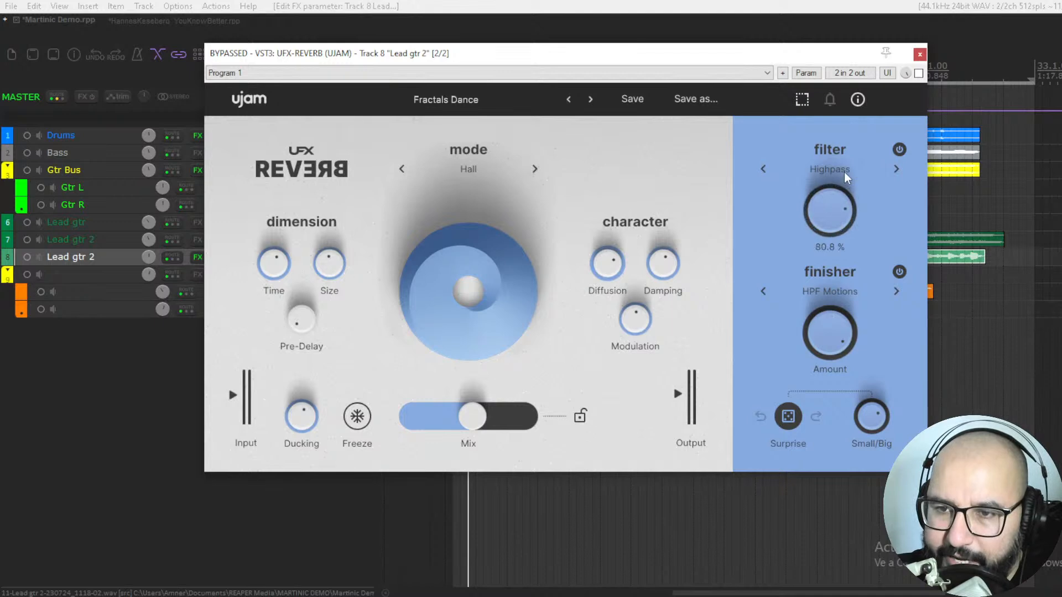
{"action": "left_click", "coordinate": [826, 170]}
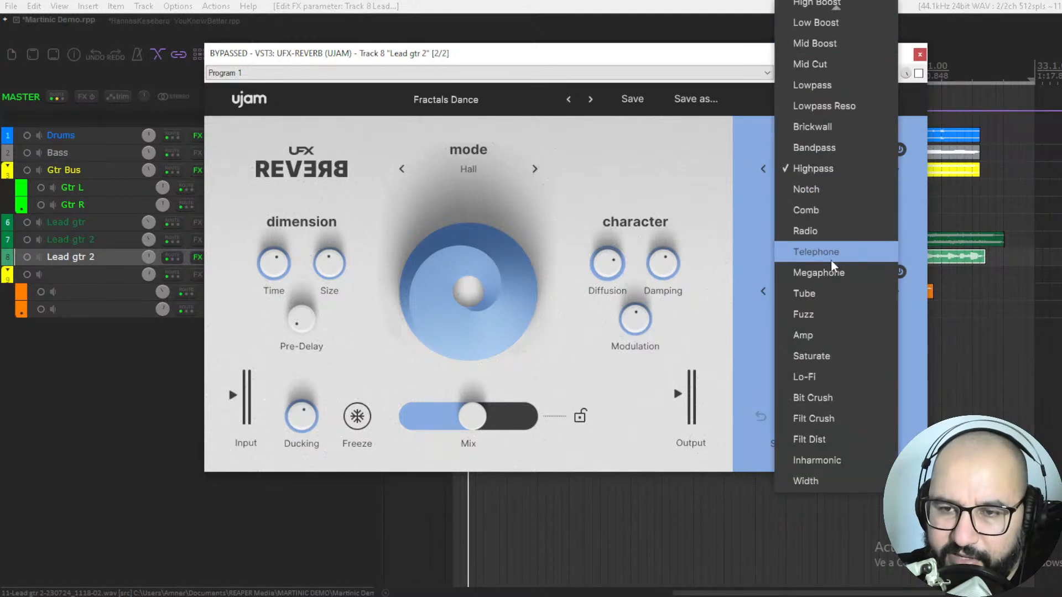
{"action": "scroll", "coordinate": [827, 119], "scroll_direction": "up", "scroll_amount": 3}
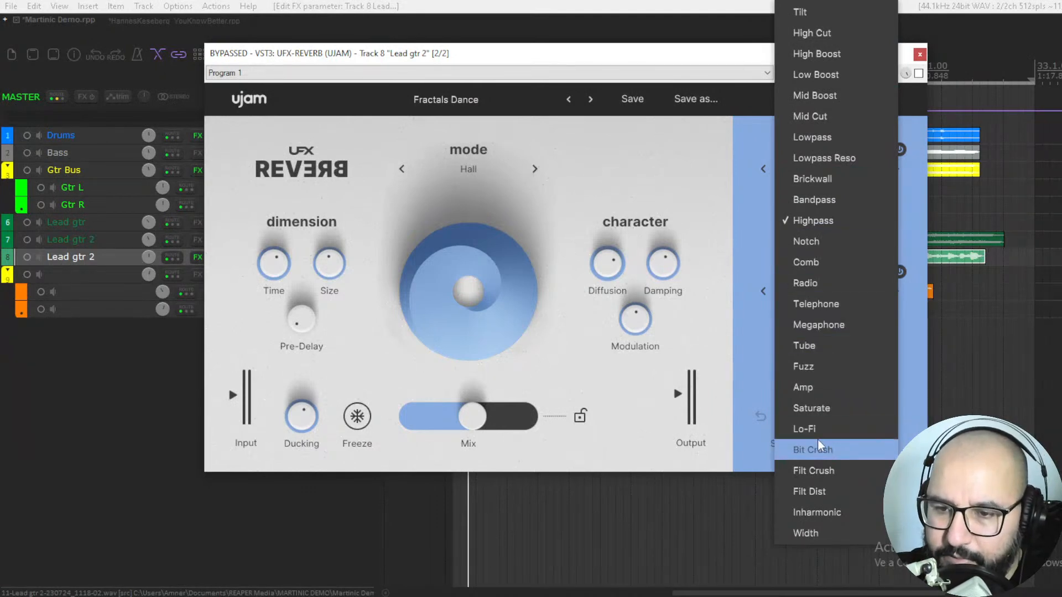
{"action": "left_click", "coordinate": [752, 235]}
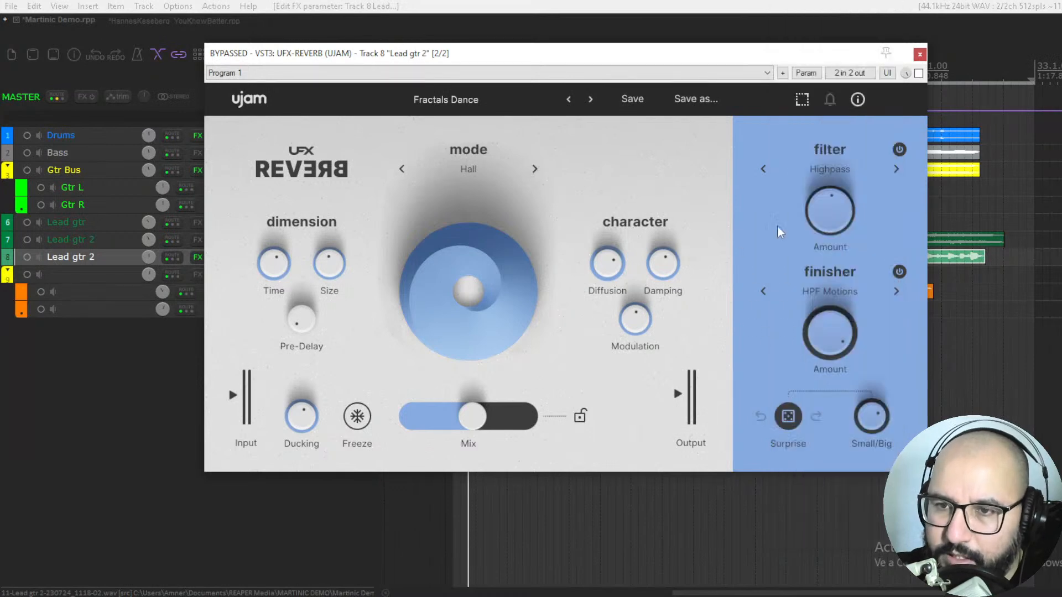
{"action": "left_click", "coordinate": [899, 150]}
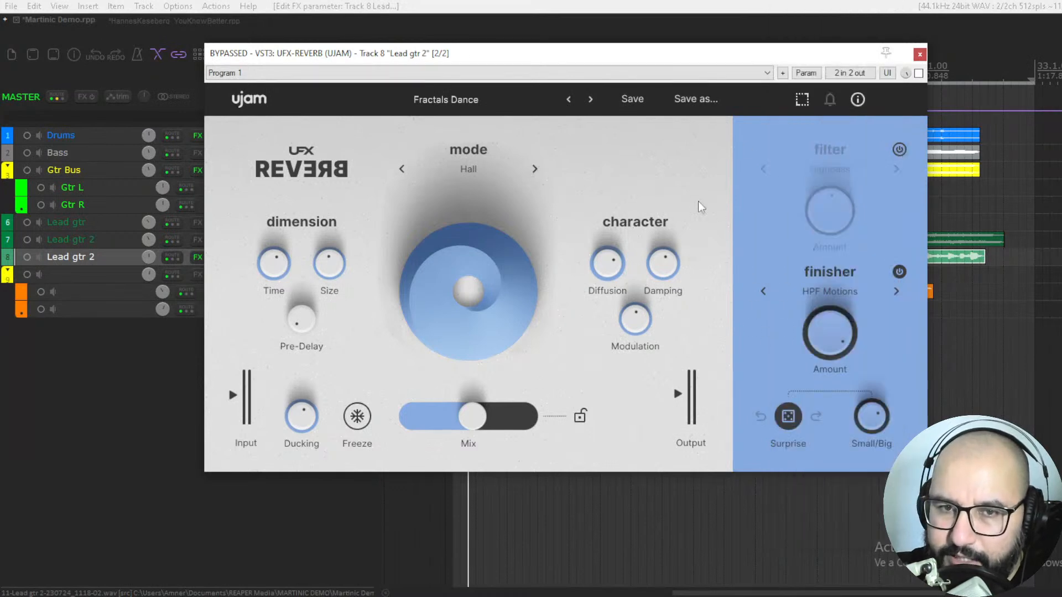
{"action": "left_click", "coordinate": [898, 151]}
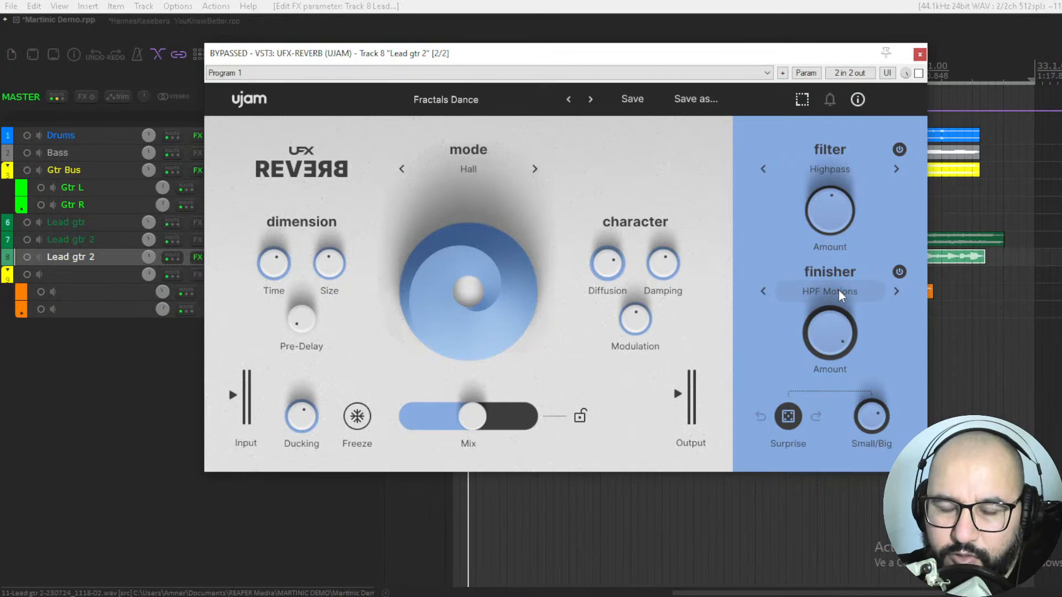
Step: Look through the finisher's Basic, Delay, Beyond, Glitch and Move effect categories, keeping HPF Motions selected
{"action": "left_click", "coordinate": [838, 291]}
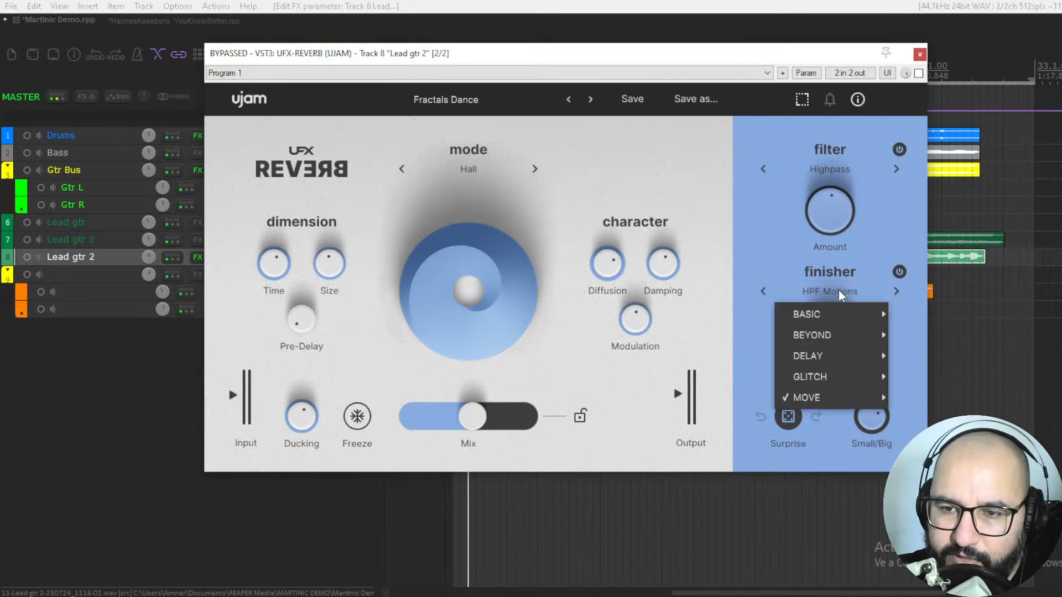
{"action": "mouse_move", "coordinate": [828, 315]}
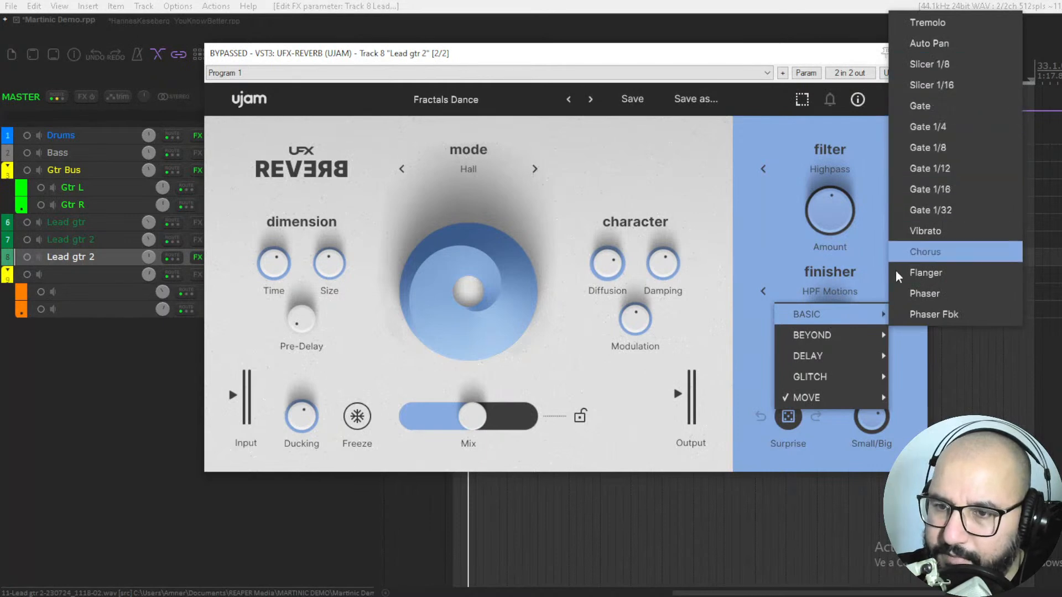
{"action": "mouse_move", "coordinate": [853, 354]}
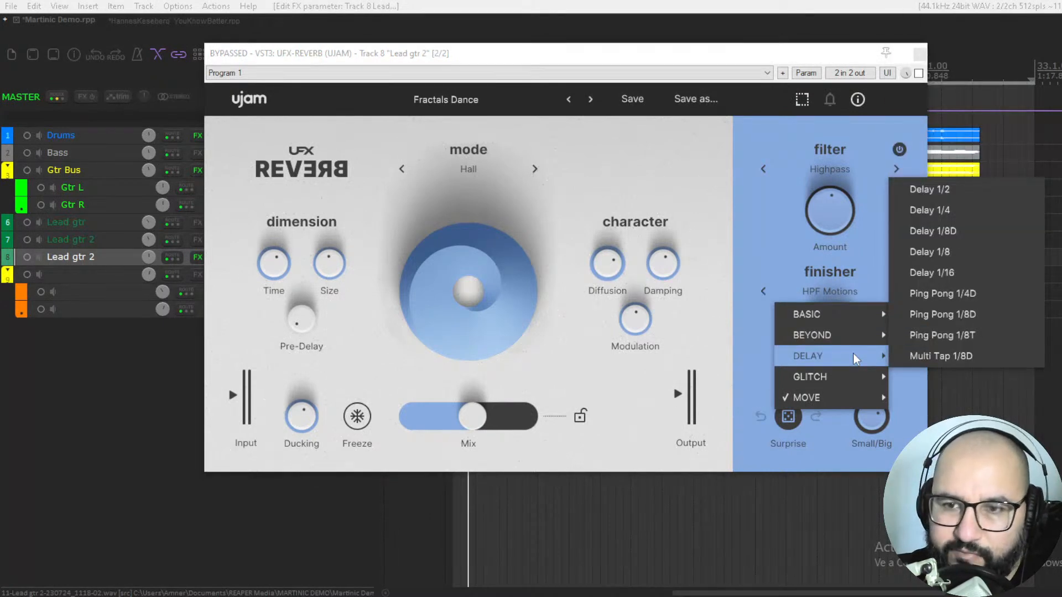
{"action": "mouse_move", "coordinate": [857, 335]}
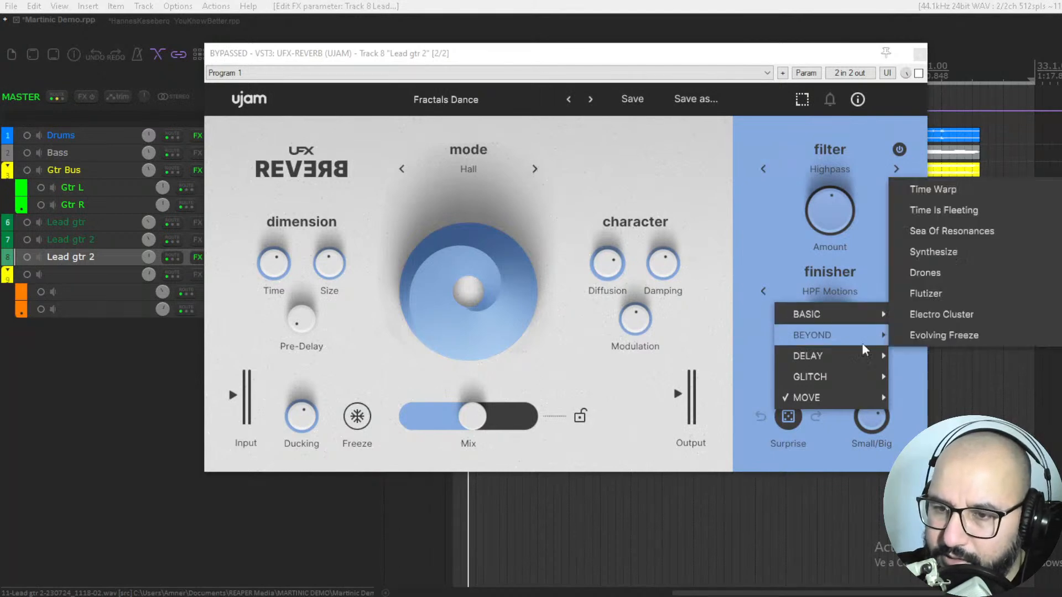
{"action": "mouse_move", "coordinate": [851, 374]}
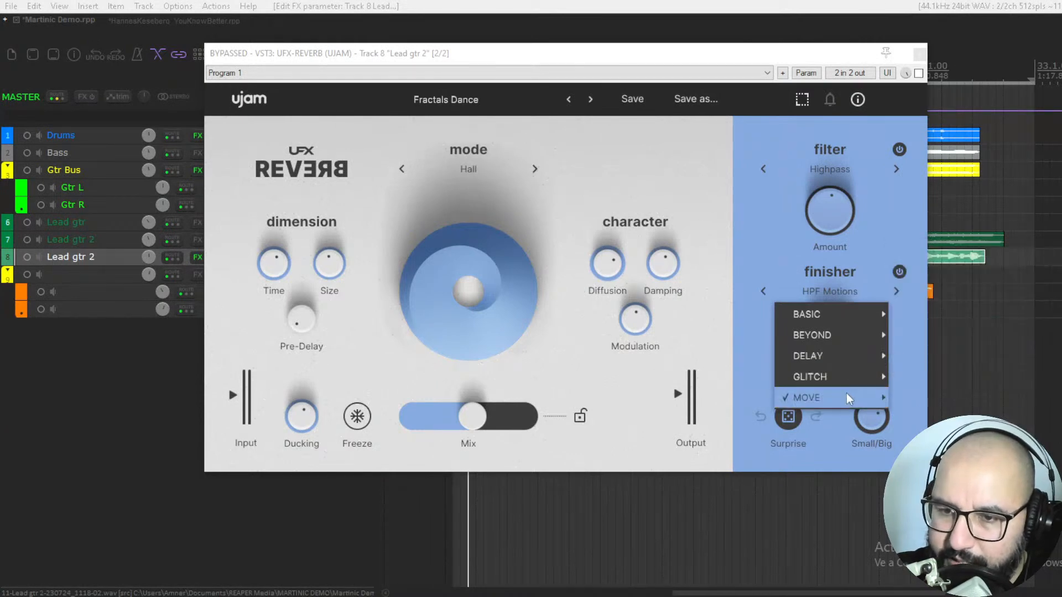
{"action": "mouse_move", "coordinate": [869, 394]}
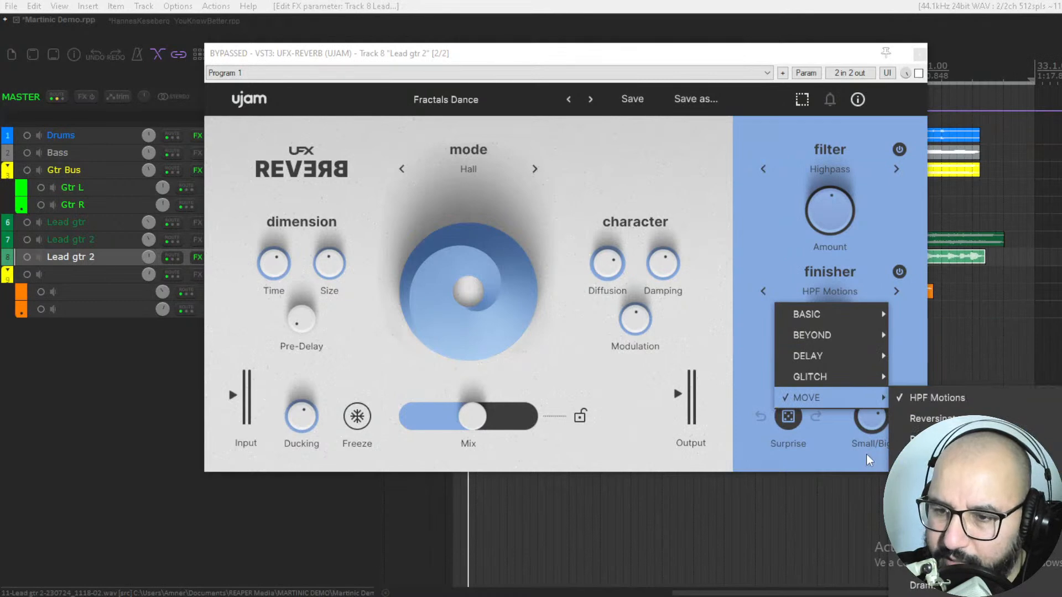
{"action": "left_click", "coordinate": [840, 431]}
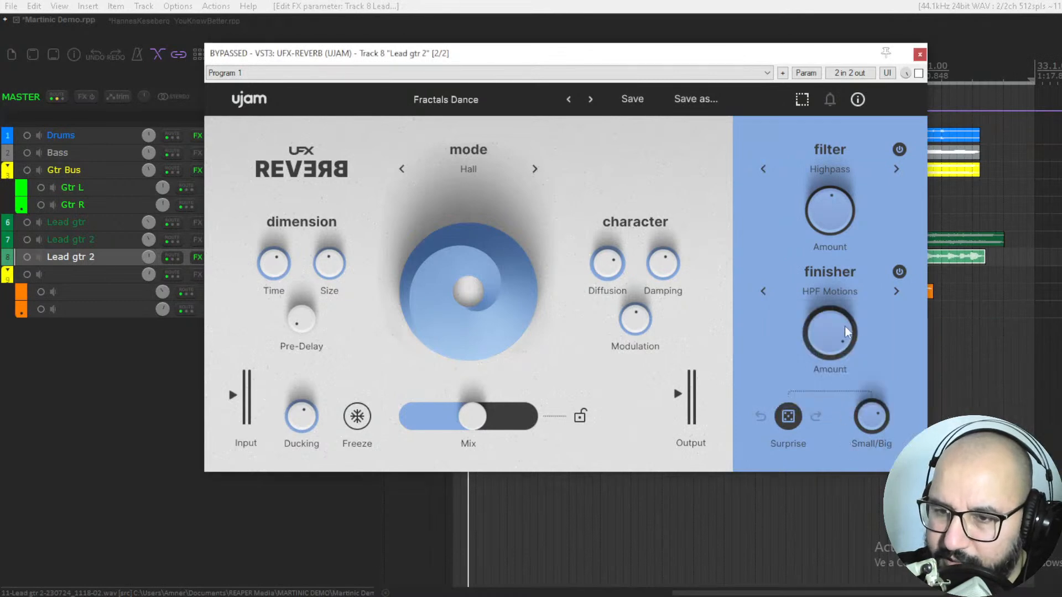
Step: Lower the finisher Amount to about its midpoint and bring the Surprise Small/Big knob to slightly above the middle
{"action": "left_click_drag", "start_coordinate": [835, 353], "coordinate": [836, 375]}
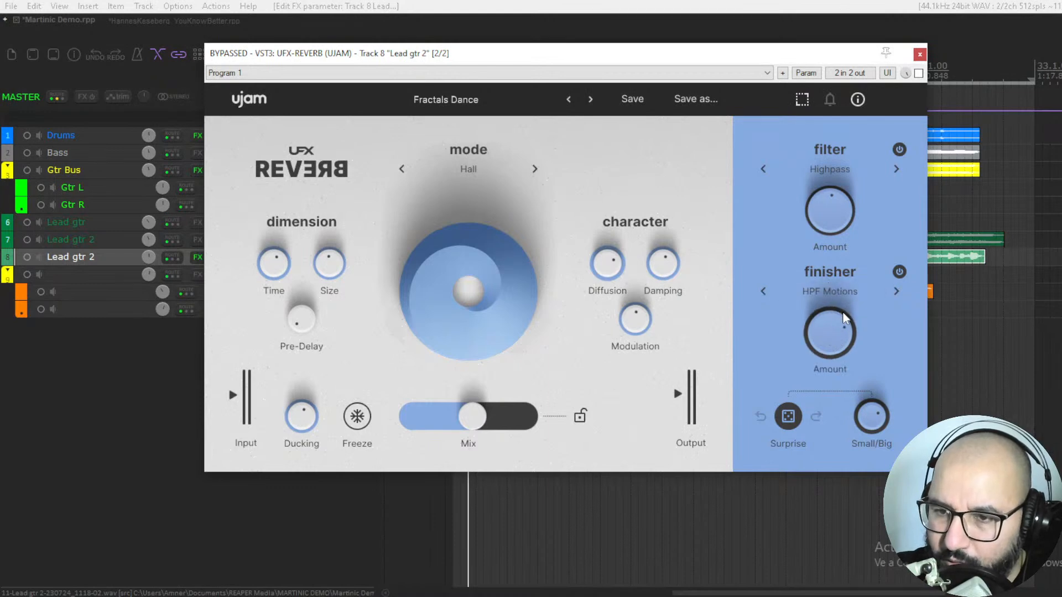
{"action": "left_click_drag", "start_coordinate": [834, 329], "coordinate": [834, 372]}
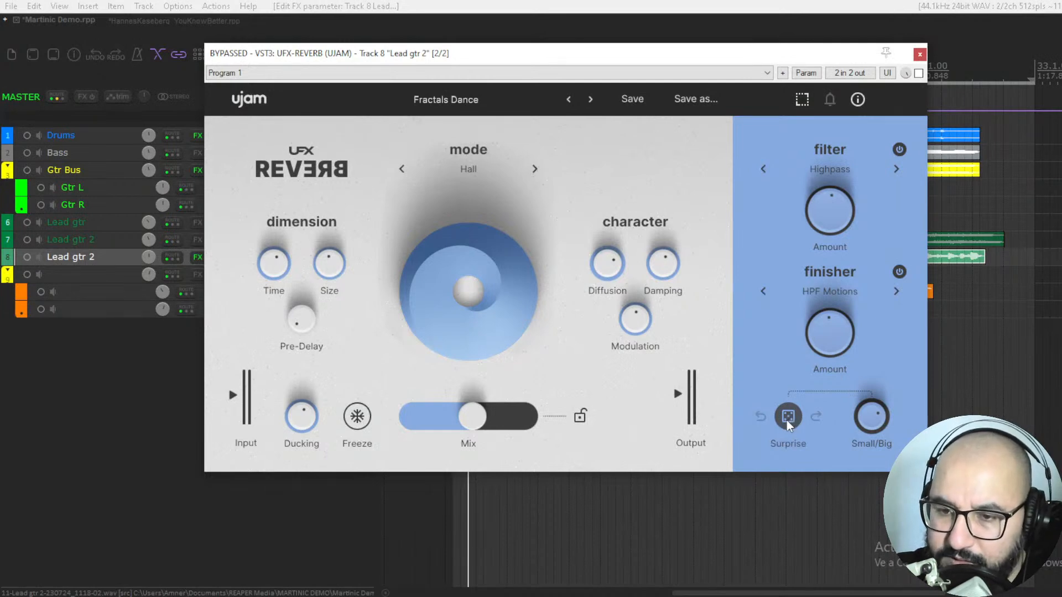
{"action": "left_click_drag", "start_coordinate": [877, 420], "coordinate": [866, 376]}
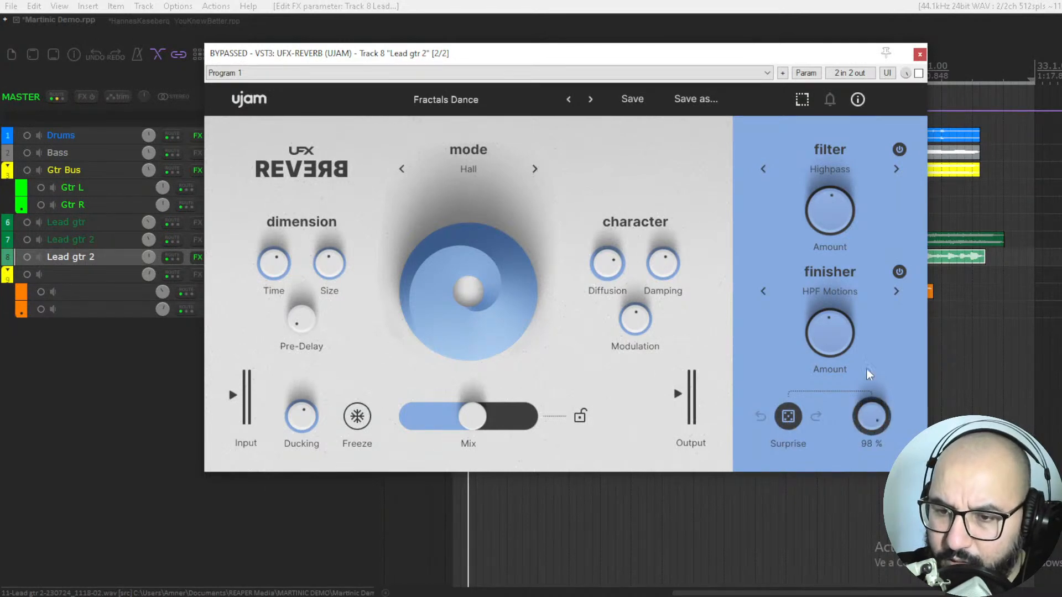
{"action": "left_click_drag", "start_coordinate": [868, 413], "coordinate": [877, 439]}
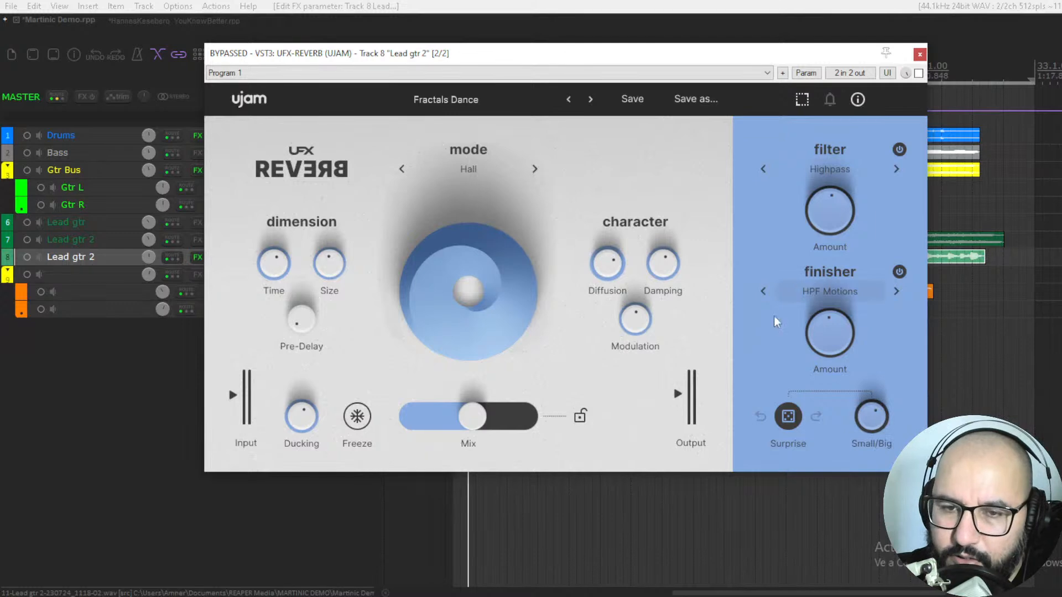
Step: Look through the reverb modes with Hall kept, and try the smaller plugin window size before restoring the larger one
{"action": "left_click", "coordinate": [485, 173]}
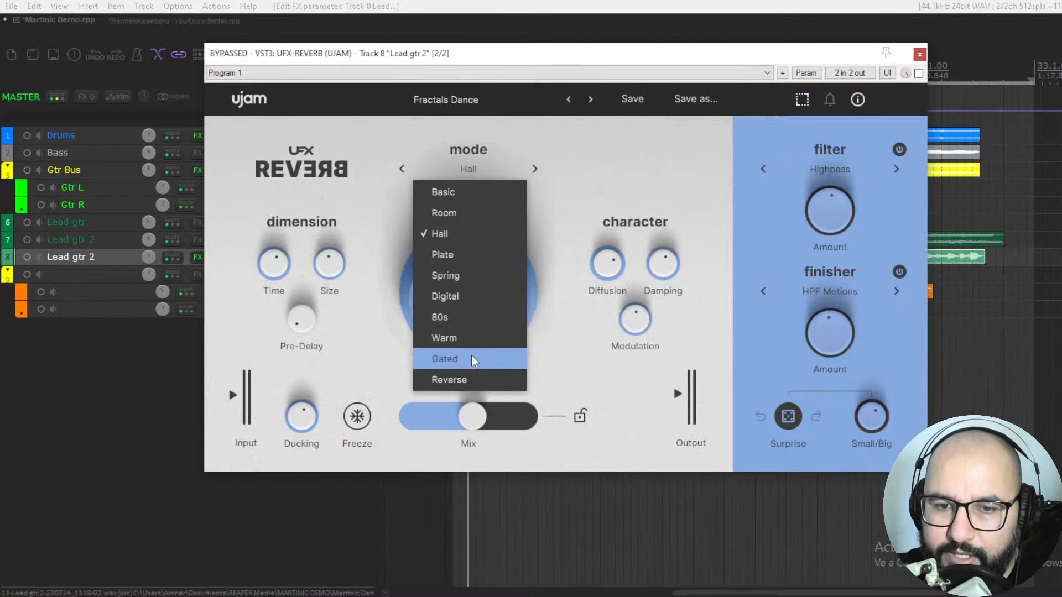
{"action": "left_click", "coordinate": [560, 337]}
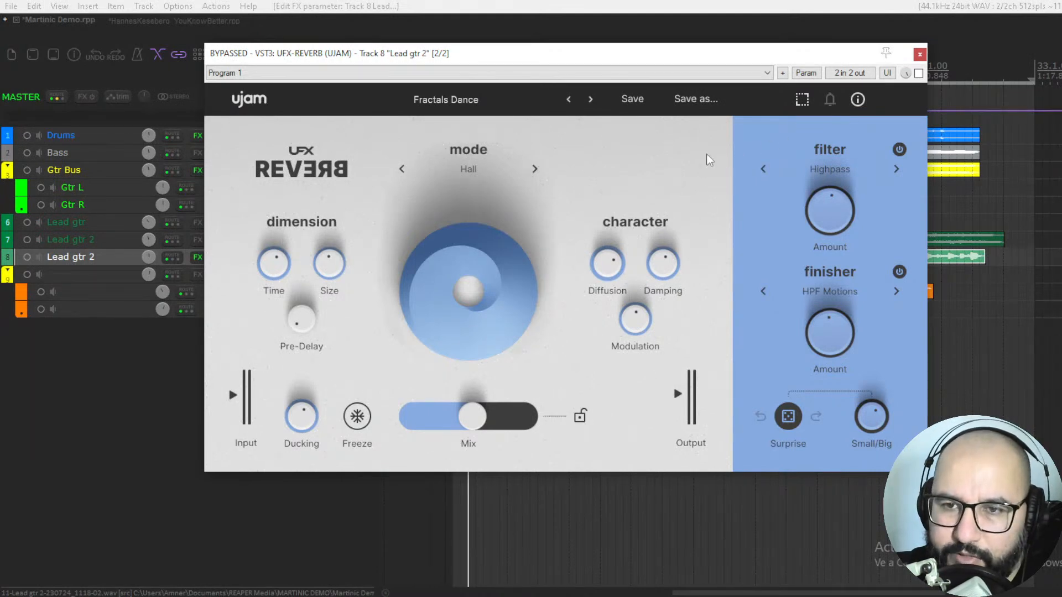
{"action": "left_click", "coordinate": [801, 100]}
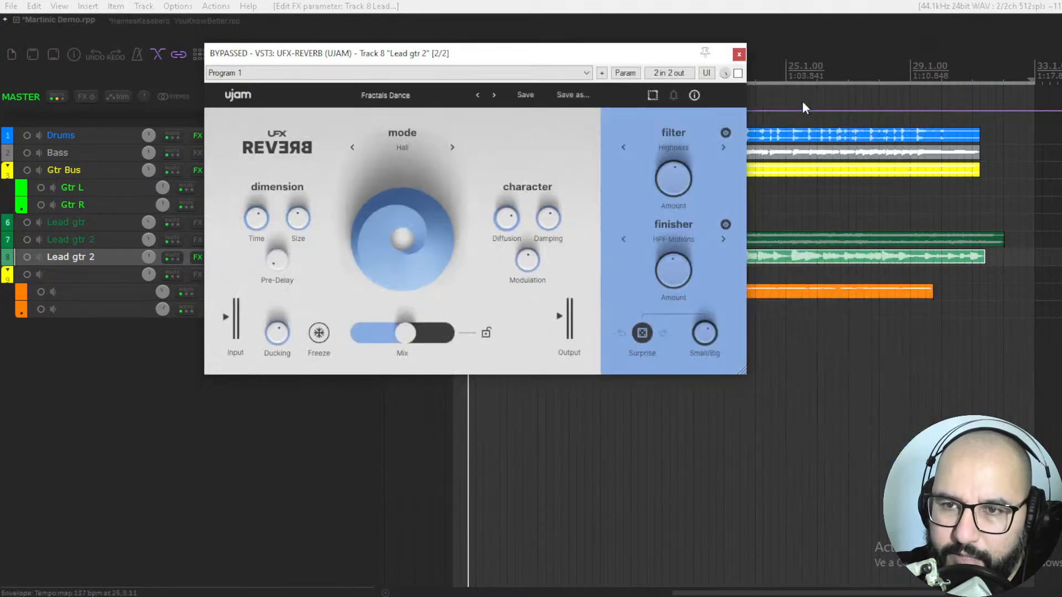
{"action": "left_click", "coordinate": [653, 96]}
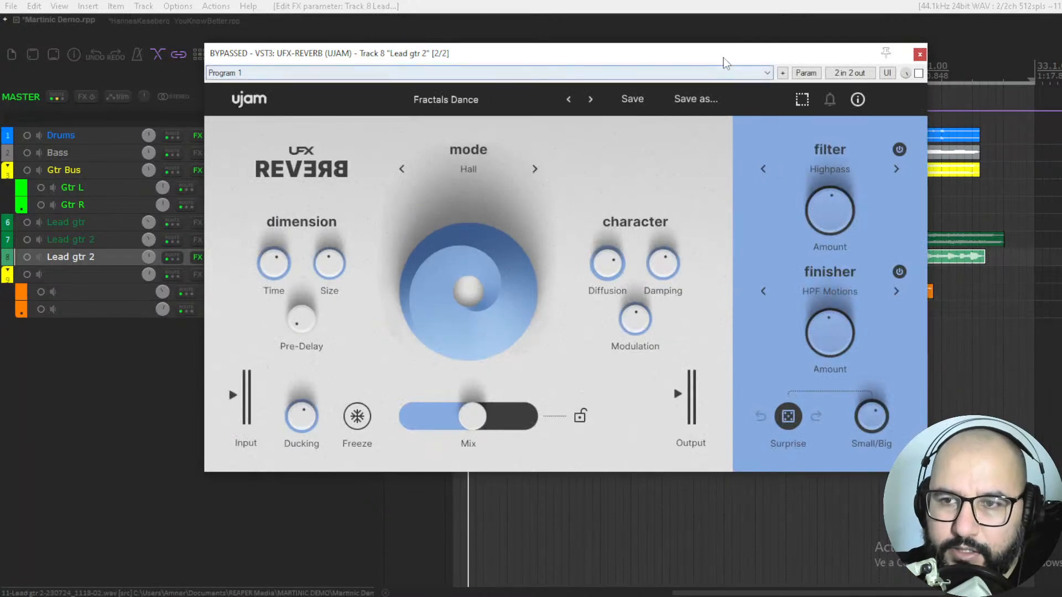
{"action": "left_click_drag", "start_coordinate": [722, 57], "coordinate": [716, 57]}
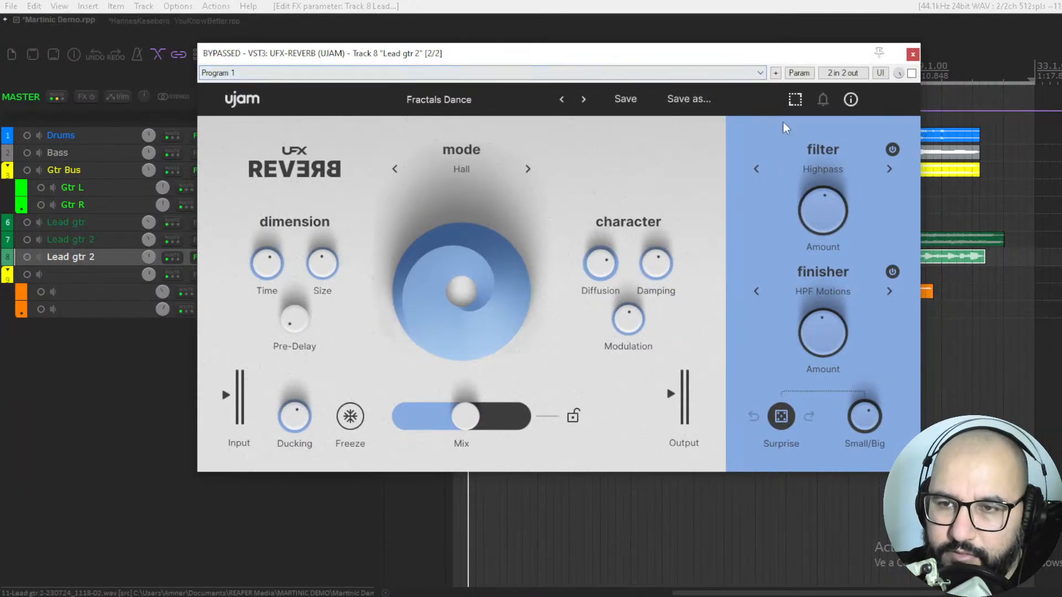
Step: Play the lead guitar, activate UFX-REVERB and nudge its Mix slightly higher
{"action": "key", "text": "space"}
{"action": "left_click", "coordinate": [912, 74]}
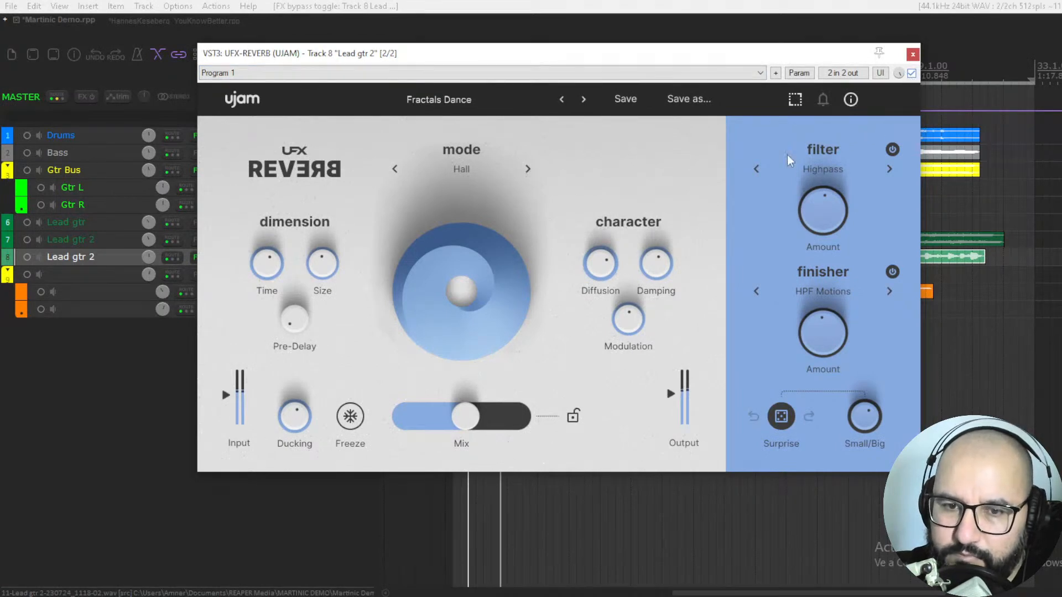
{"action": "mouse_move", "coordinate": [468, 419]}
{"action": "left_mouse_down"}
{"action": "mouse_move", "coordinate": [483, 423]}
{"action": "mouse_move", "coordinate": [451, 423]}
{"action": "mouse_move", "coordinate": [463, 423]}
{"action": "left_mouse_up"}
{"action": "left_click_drag", "start_coordinate": [668, 396], "coordinate": [669, 393]}
{"action": "left_click_drag", "start_coordinate": [469, 418], "coordinate": [474, 414]}
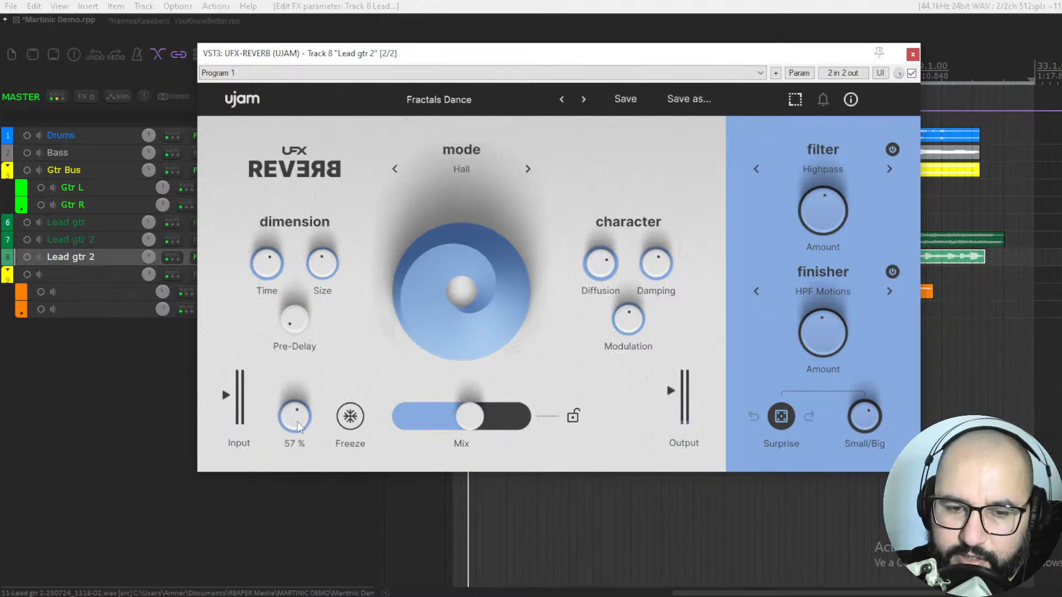
Step: Turn Ducking down to its minimum and set the reverb's Mix to 38 %
{"action": "left_click_drag", "start_coordinate": [469, 425], "coordinate": [400, 426]}
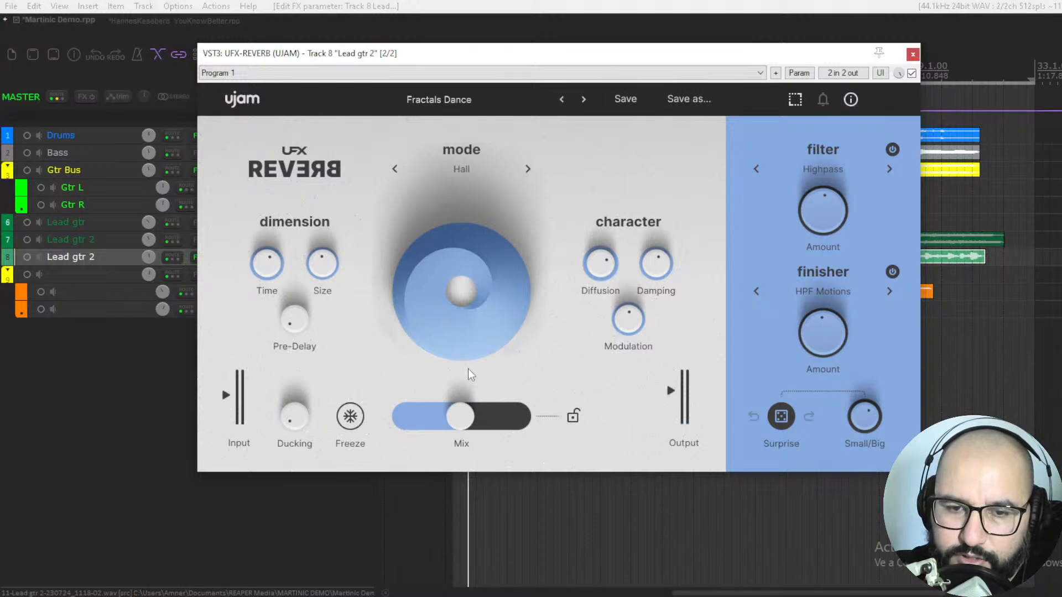
{"action": "left_click_drag", "start_coordinate": [463, 417], "coordinate": [447, 417]}
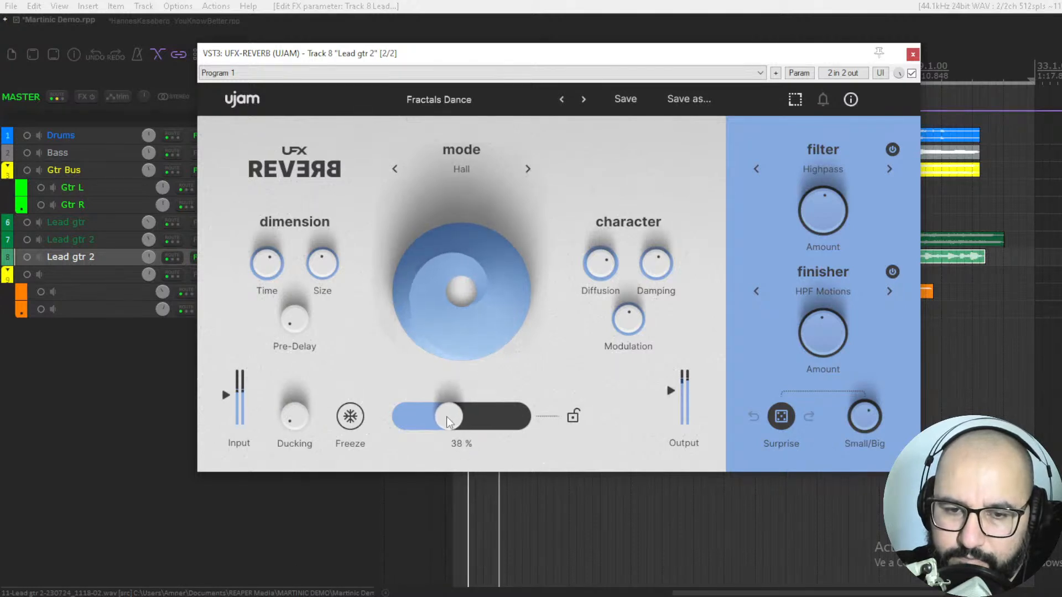
Step: Raise the character section's Modulation above its midpoint and pull the Mix back slightly
{"action": "mouse_move", "coordinate": [598, 283]}
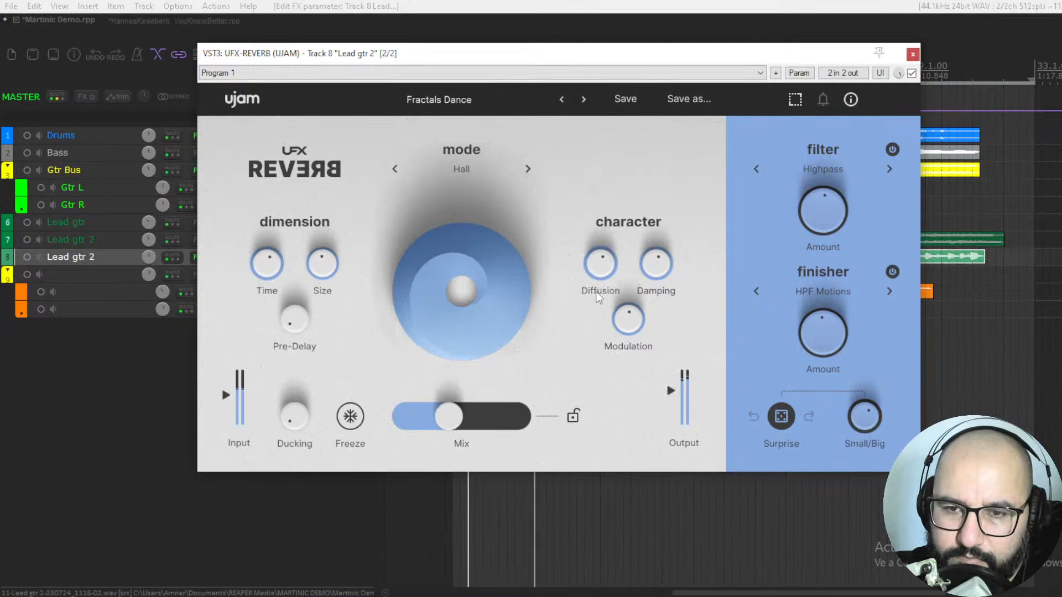
{"action": "left_click_drag", "start_coordinate": [628, 320], "coordinate": [633, 280]}
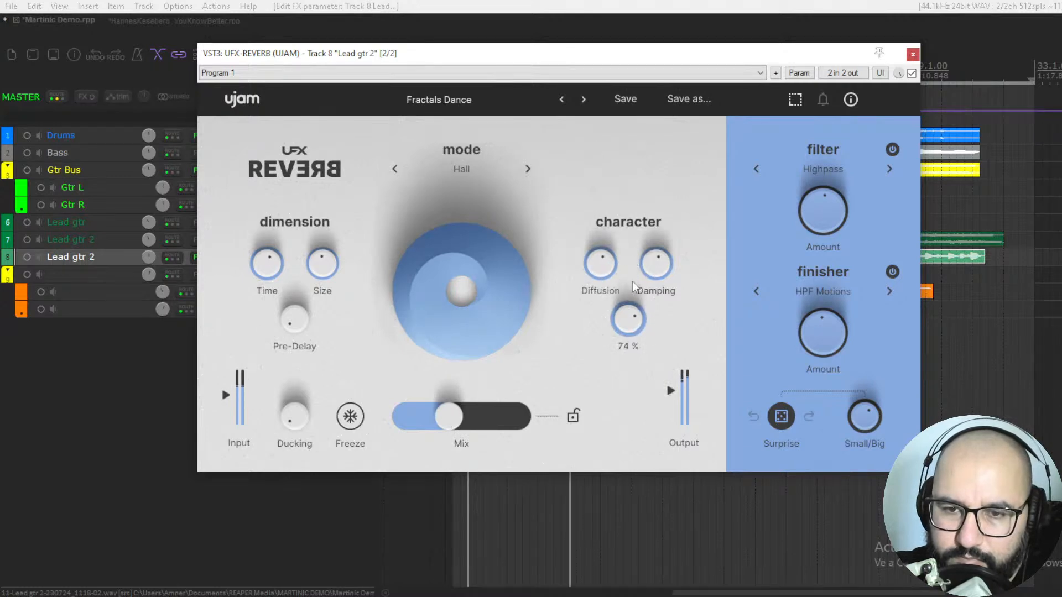
{"action": "left_click_drag", "start_coordinate": [446, 424], "coordinate": [443, 424]}
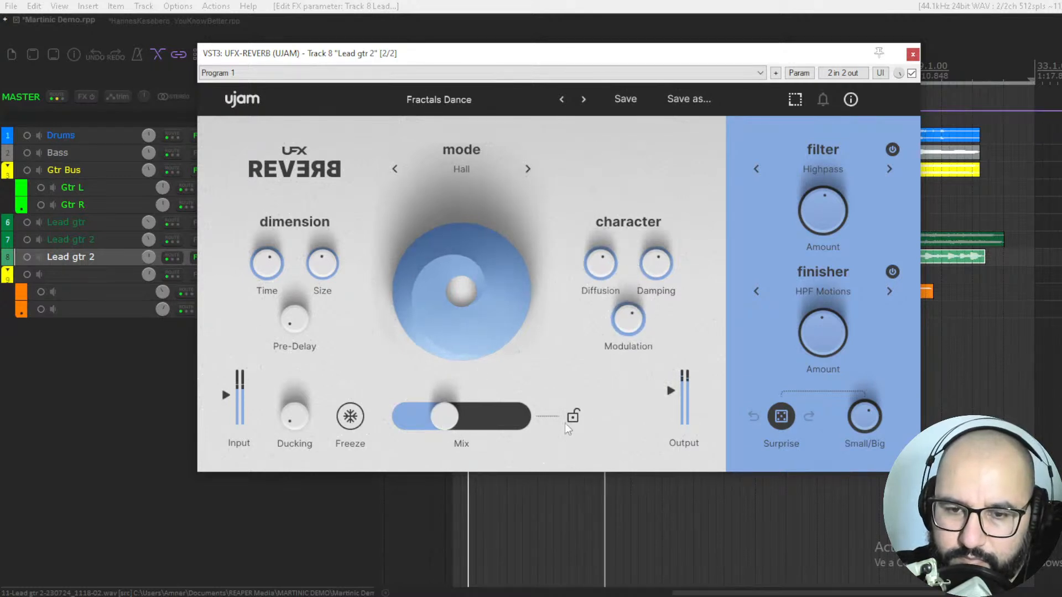
{"action": "mouse_move", "coordinate": [673, 398]}
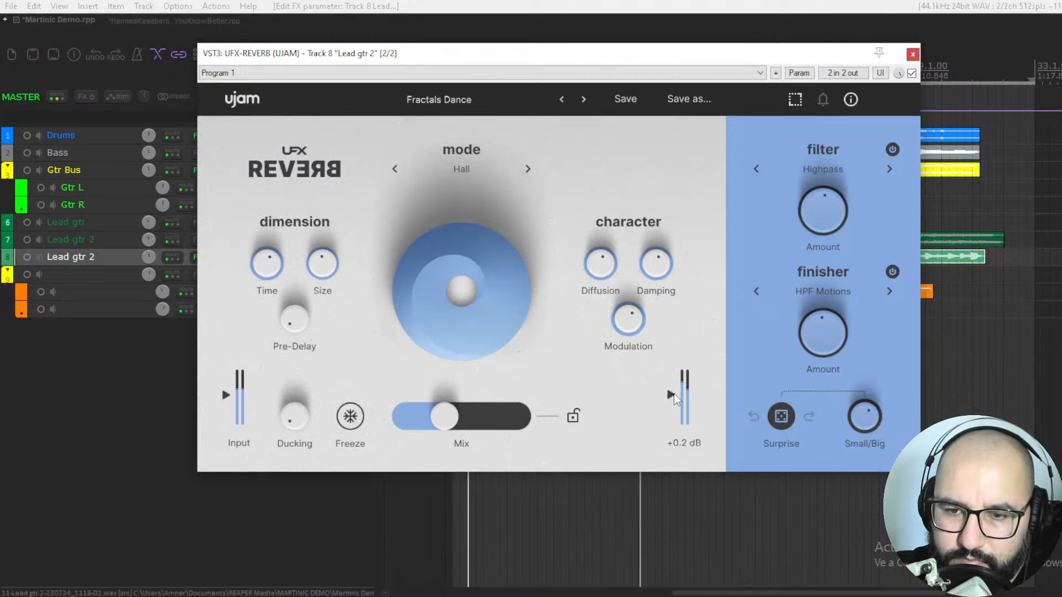
Step: Sweep the Size down and back to its midpoint, shorten Time slightly and raise Pre-Delay above its midpoint
{"action": "left_click_drag", "start_coordinate": [311, 278], "coordinate": [349, 288]}
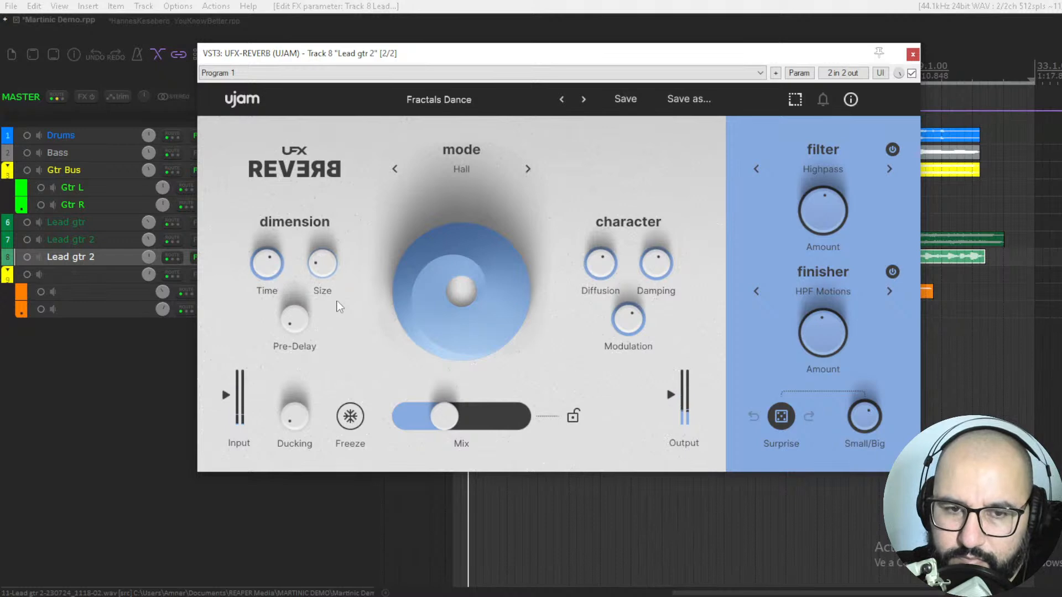
{"action": "left_click_drag", "start_coordinate": [326, 278], "coordinate": [327, 224]}
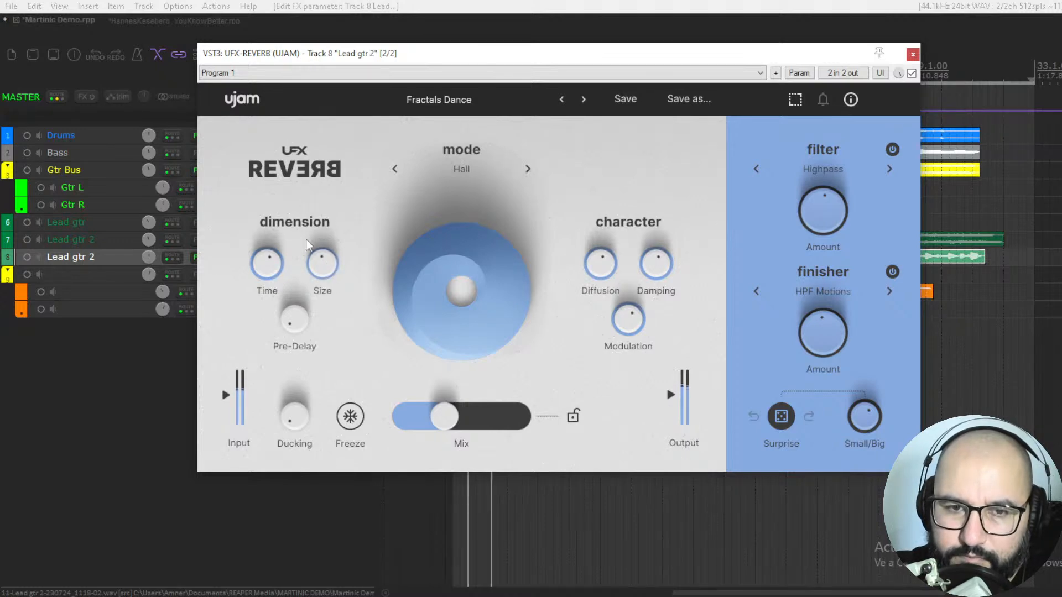
{"action": "left_click_drag", "start_coordinate": [261, 275], "coordinate": [297, 223]}
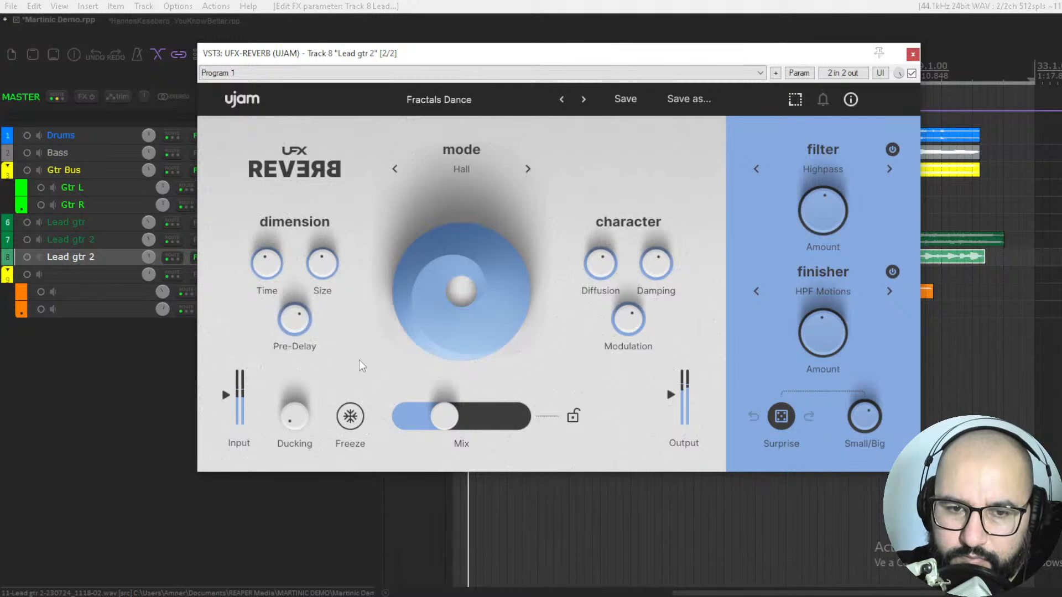
Step: Set the reverb mode to Basic and switch off both the finisher and the filter
{"action": "left_click", "coordinate": [476, 164]}
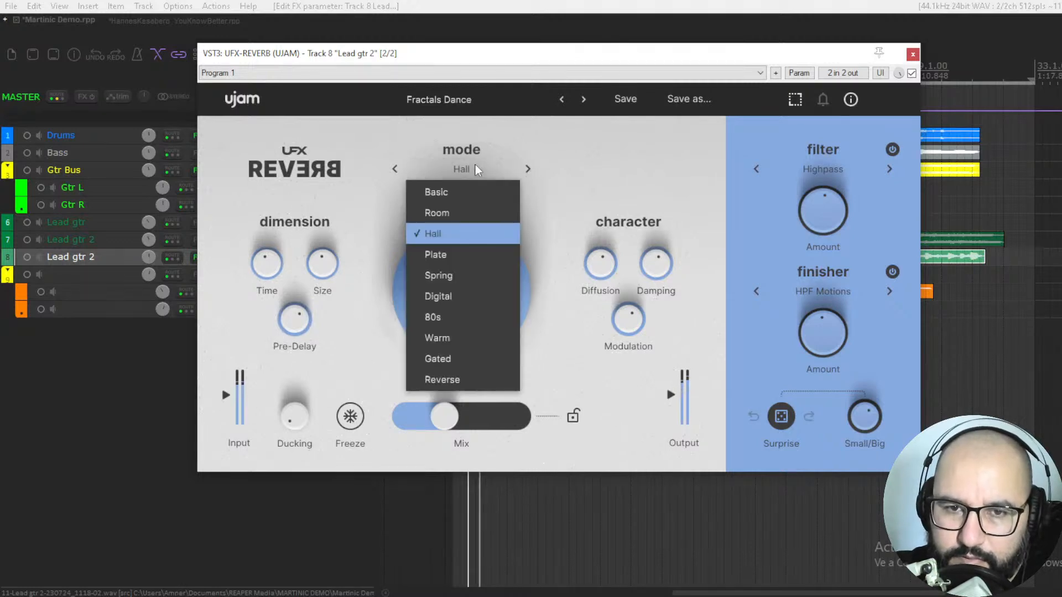
{"action": "left_click", "coordinate": [464, 188]}
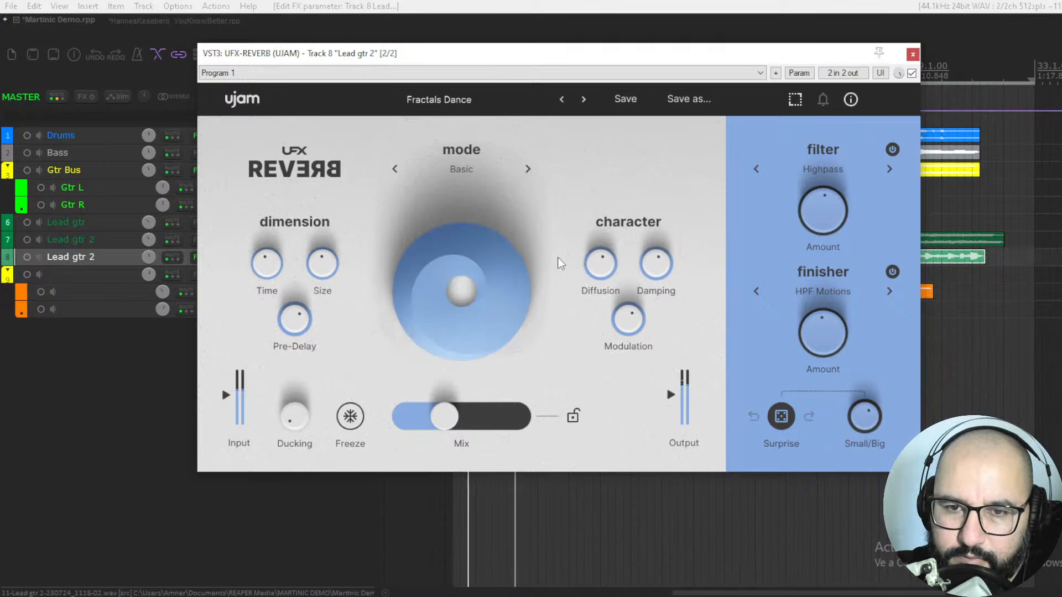
{"action": "left_click", "coordinate": [892, 272]}
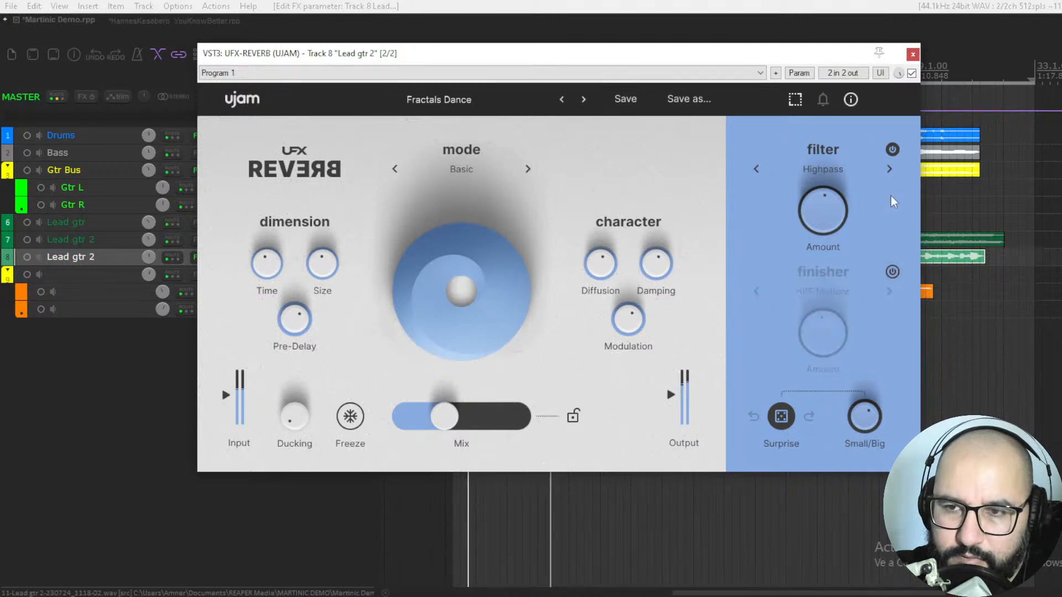
{"action": "left_click", "coordinate": [892, 149]}
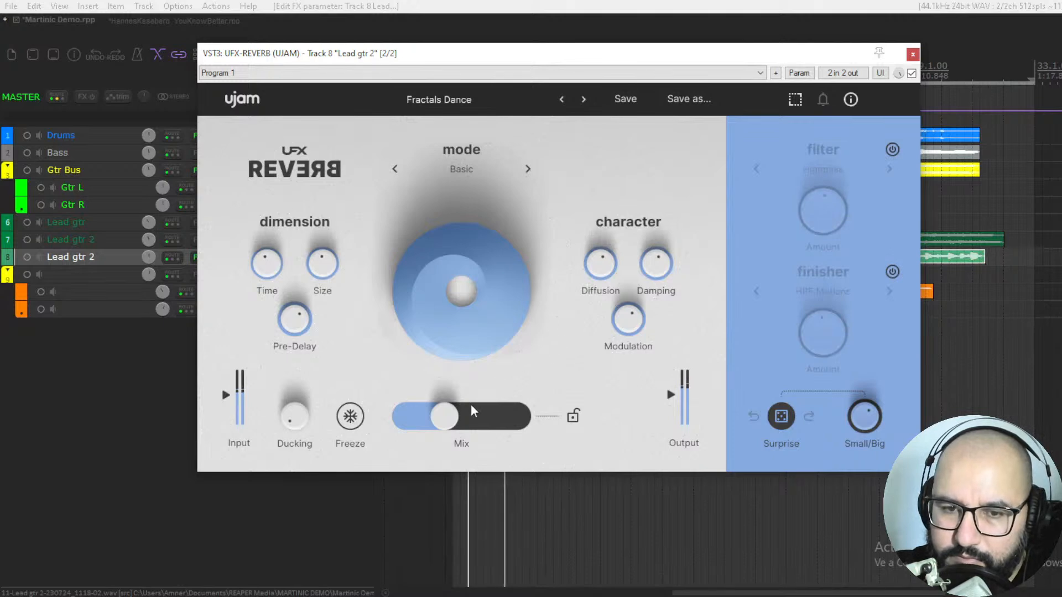
Step: Step through the reverb modes from Basic to 80s while gradually raising the Mix to just below its midpoint
{"action": "left_click_drag", "start_coordinate": [451, 424], "coordinate": [462, 429]}
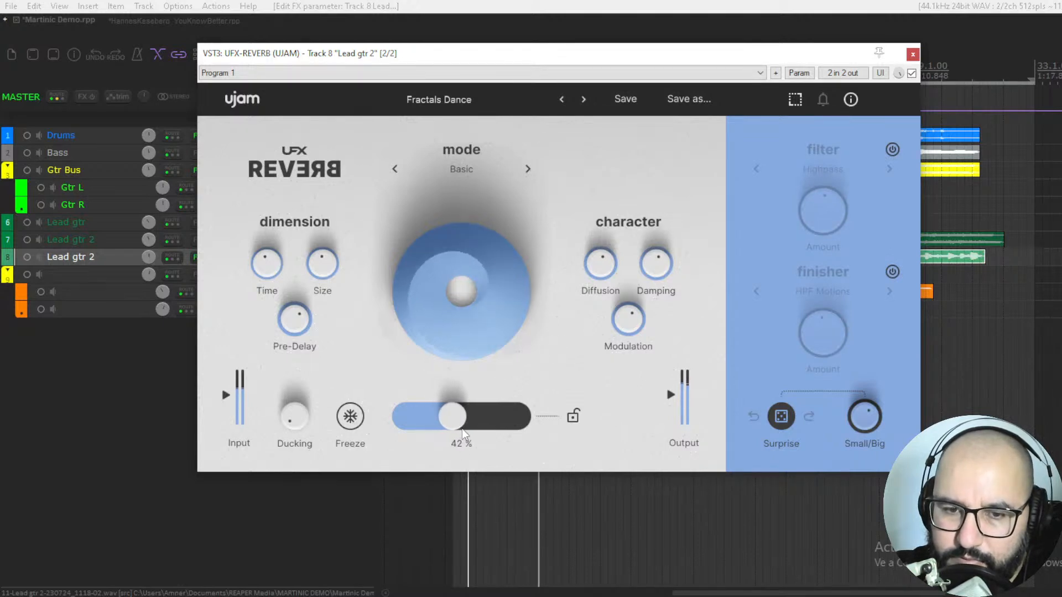
{"action": "left_click", "coordinate": [526, 171]}
{"action": "left_click", "coordinate": [527, 168]}
{"action": "left_click_drag", "start_coordinate": [453, 416], "coordinate": [458, 417]}
{"action": "left_click", "coordinate": [528, 169]}
{"action": "mouse_move", "coordinate": [458, 416]}
{"action": "left_mouse_down"}
{"action": "mouse_move", "coordinate": [476, 428]}
{"action": "mouse_move", "coordinate": [464, 426]}
{"action": "left_mouse_up"}
{"action": "left_click", "coordinate": [527, 170]}
{"action": "left_click", "coordinate": [527, 169]}
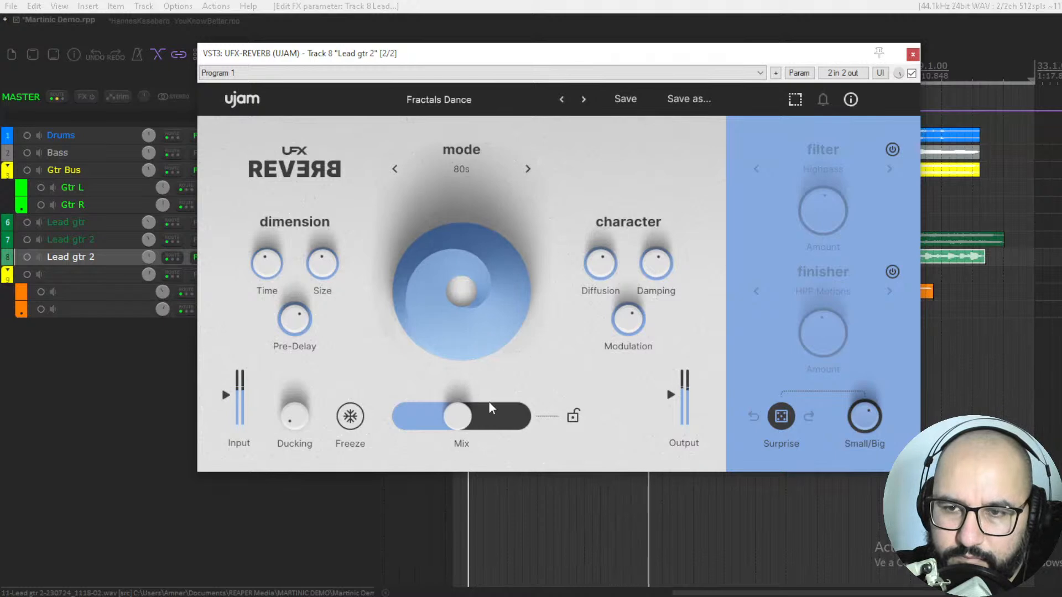
Step: Switch the filter on with Highpass kept and sweep its Amount through the range, settling near the midpoint
{"action": "left_click", "coordinate": [892, 150]}
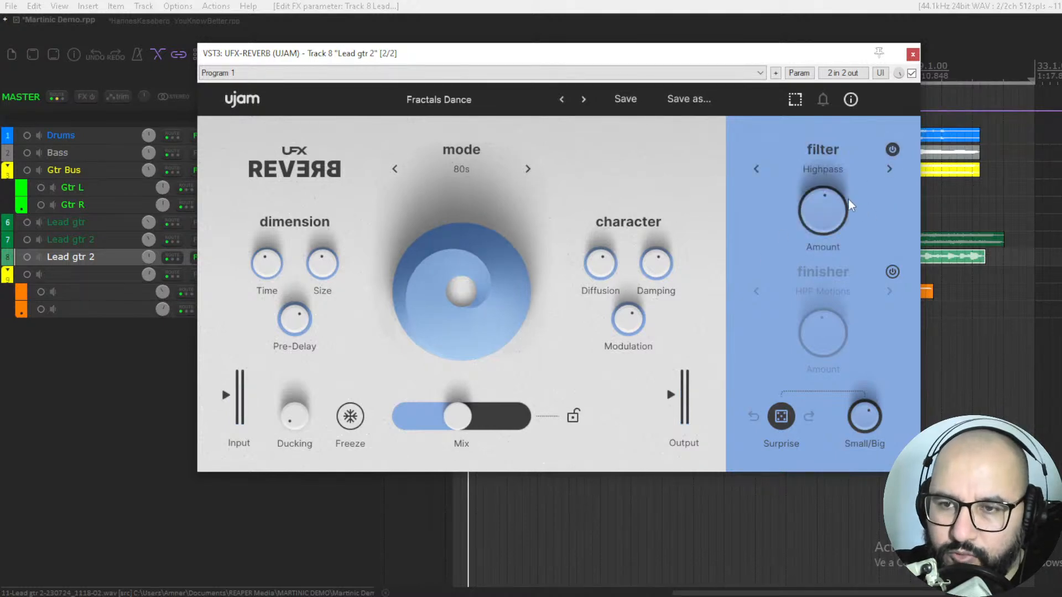
{"action": "left_click", "coordinate": [831, 172]}
{"action": "left_click", "coordinate": [820, 168]}
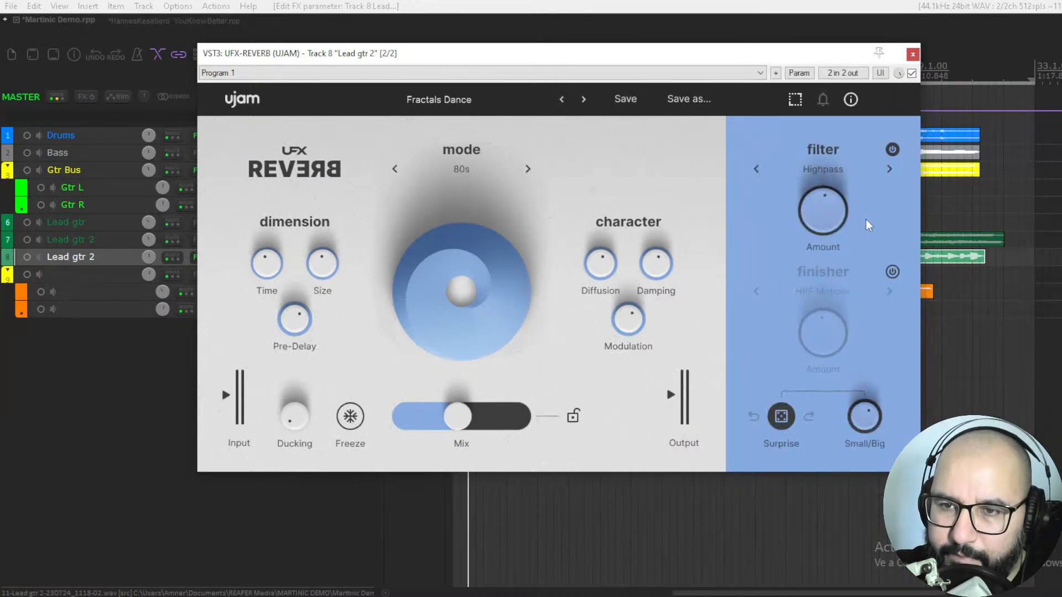
{"action": "left_click_drag", "start_coordinate": [845, 208], "coordinate": [844, 154]}
{"action": "left_click_drag", "start_coordinate": [815, 198], "coordinate": [821, 312]}
{"action": "left_click_drag", "start_coordinate": [824, 220], "coordinate": [825, 129]}
{"action": "left_click_drag", "start_coordinate": [825, 224], "coordinate": [824, 219]}
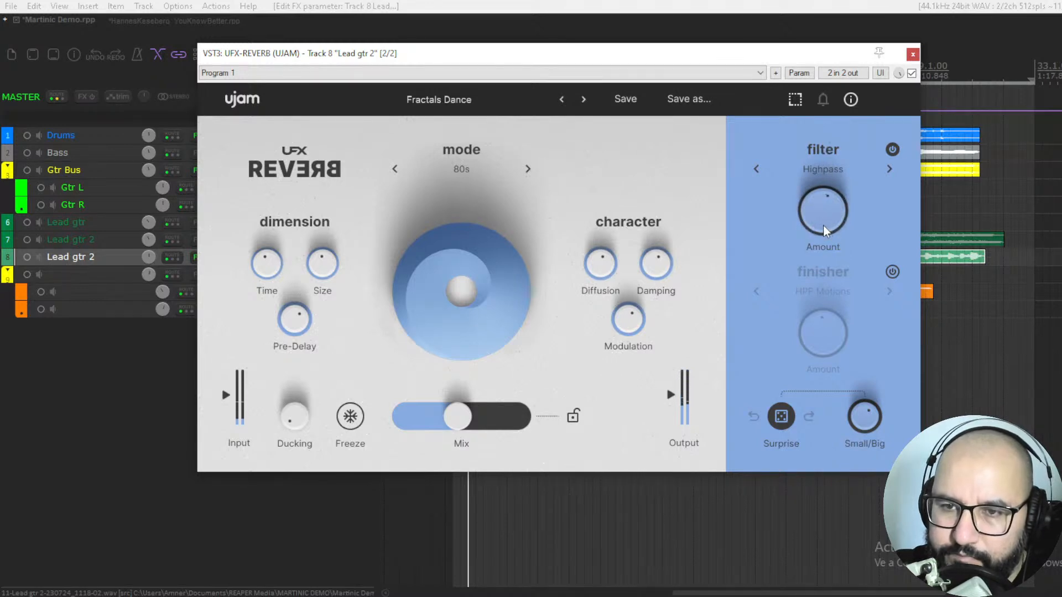
{"action": "key", "text": "space"}
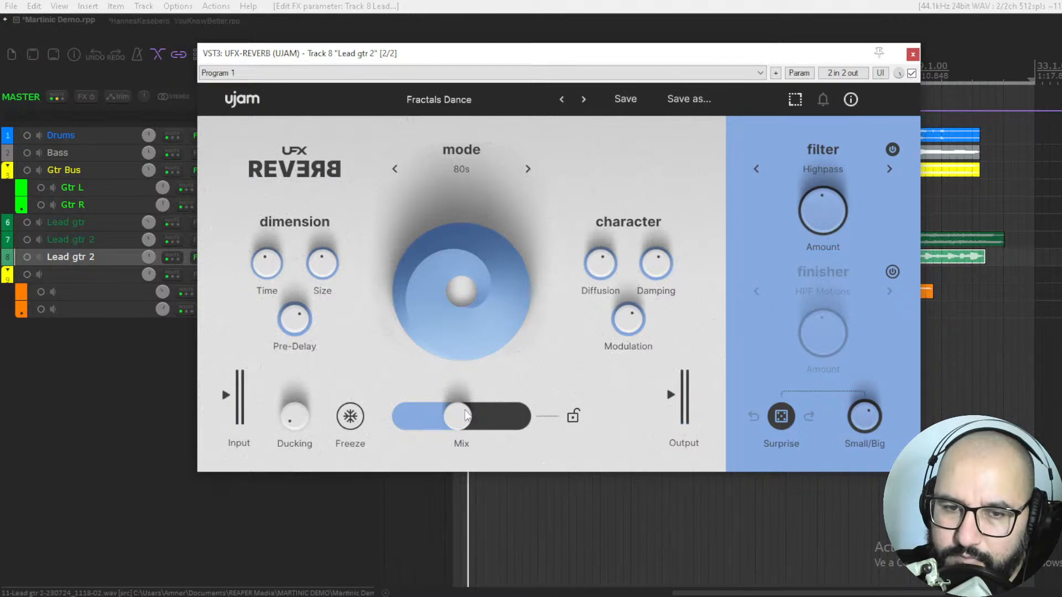
Step: Set the reverb mode to Warm, lower the Mix to 40 % and reduce the Size
{"action": "left_click", "coordinate": [483, 172]}
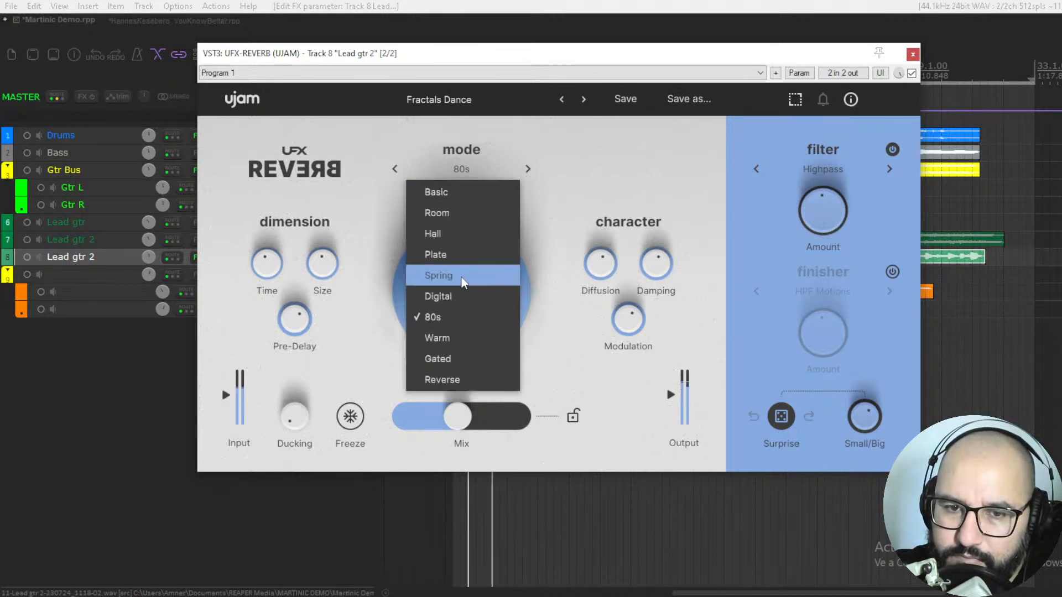
{"action": "left_click", "coordinate": [459, 338]}
{"action": "mouse_move", "coordinate": [455, 417]}
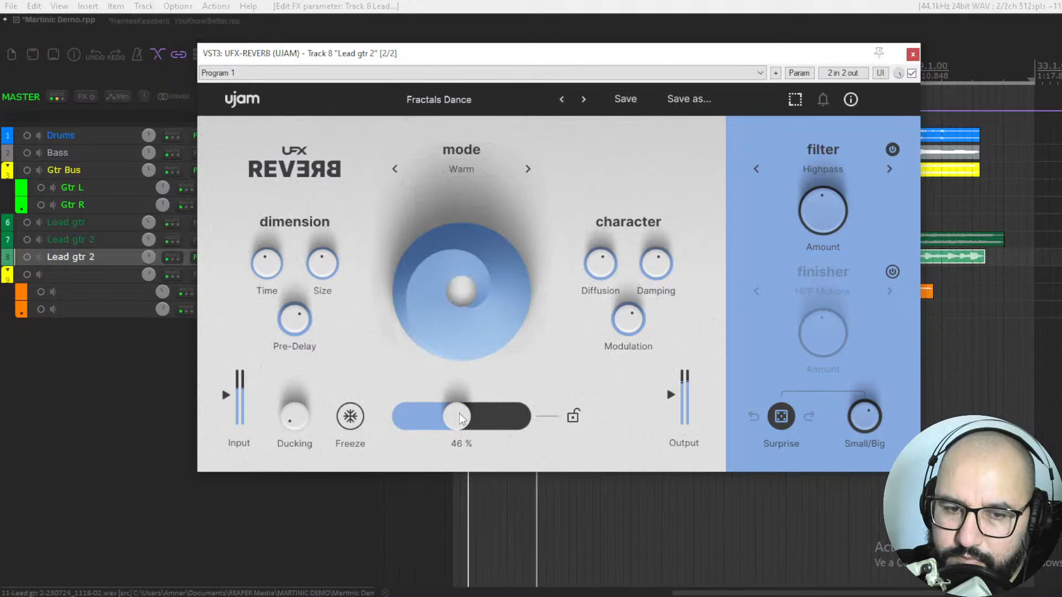
{"action": "left_click_drag", "start_coordinate": [459, 419], "coordinate": [451, 419]}
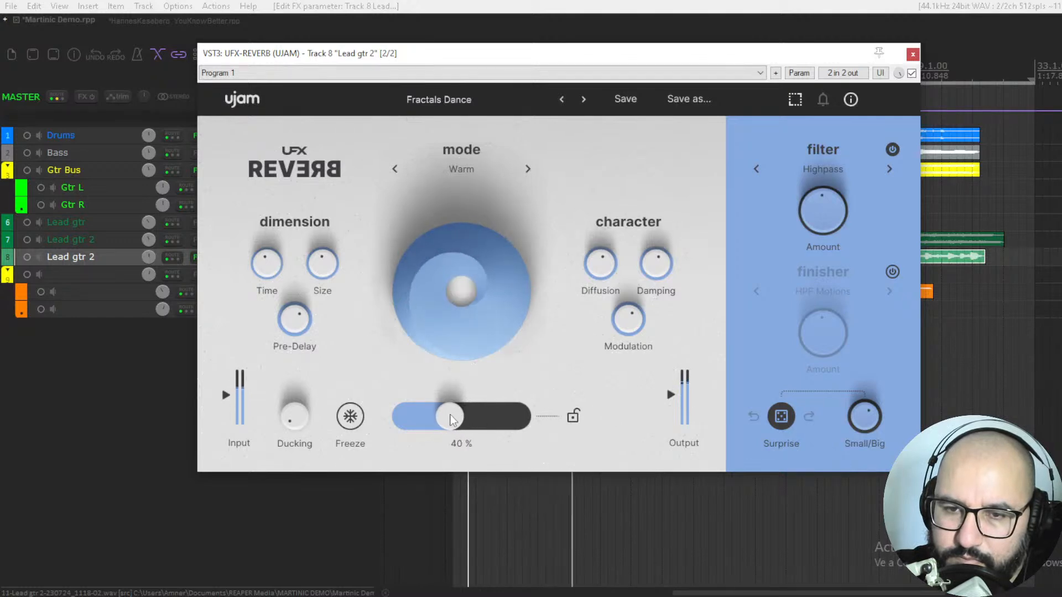
{"action": "left_click_drag", "start_coordinate": [315, 259], "coordinate": [319, 312]}
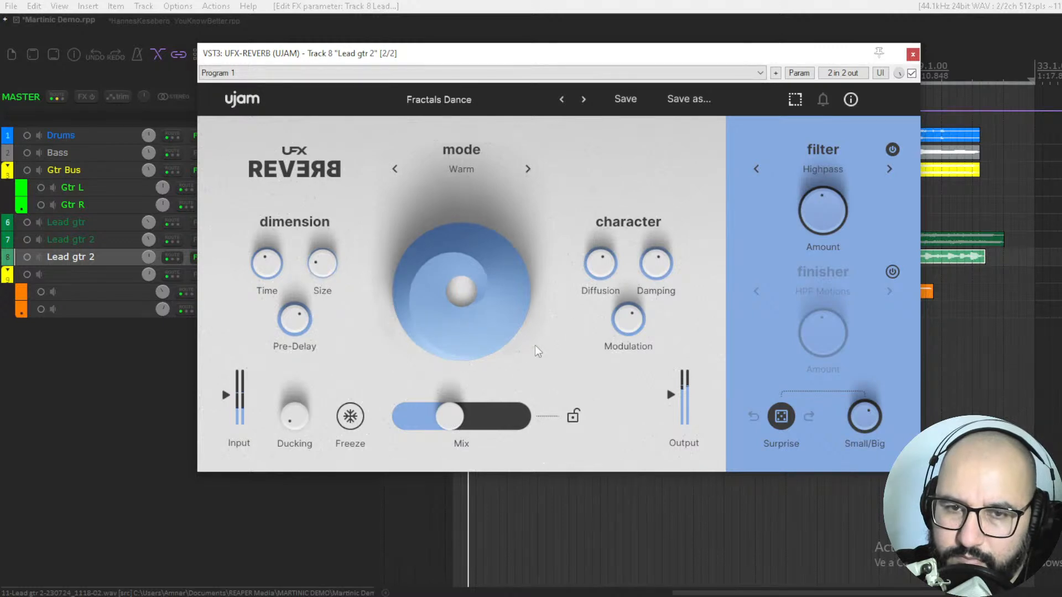
Step: Switch the finisher on, step it to Percussionizer, and lower the Small/Big, finisher Amount and filter Amount knobs
{"action": "left_click", "coordinate": [892, 272]}
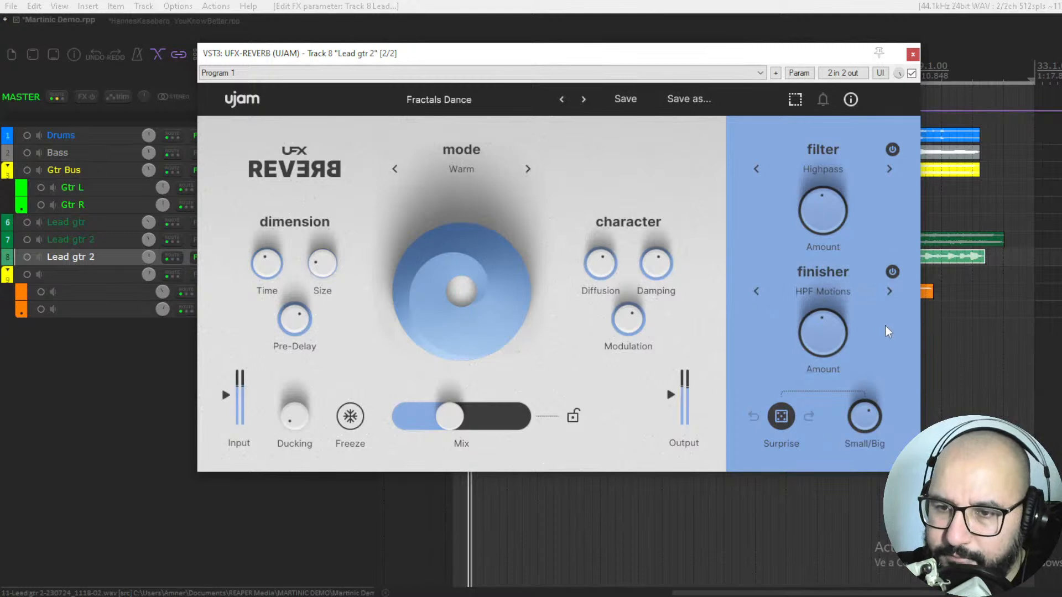
{"action": "left_click", "coordinate": [890, 292]}
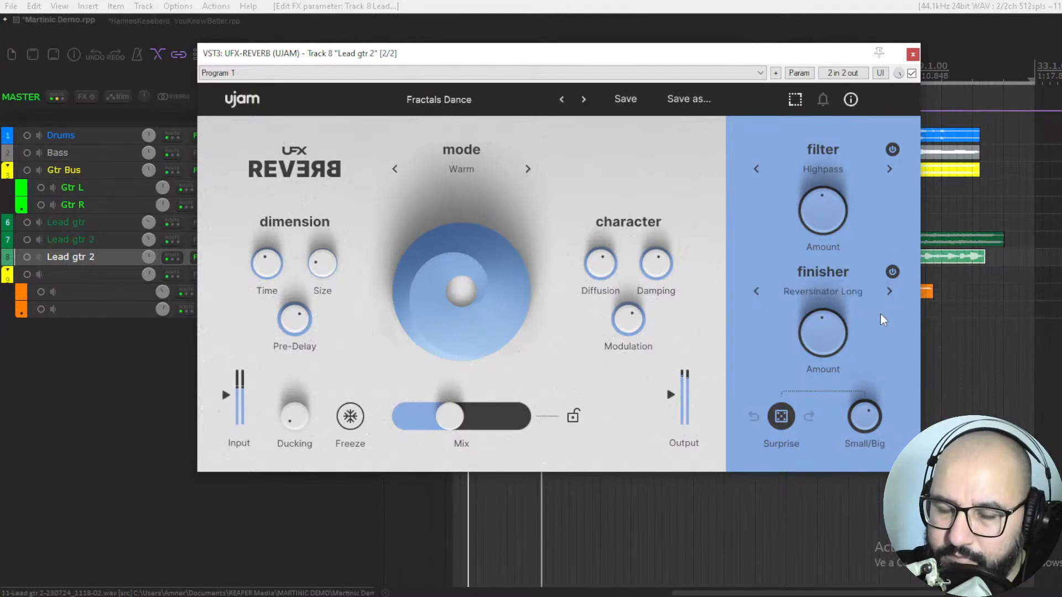
{"action": "left_click_drag", "start_coordinate": [864, 430], "coordinate": [865, 490]}
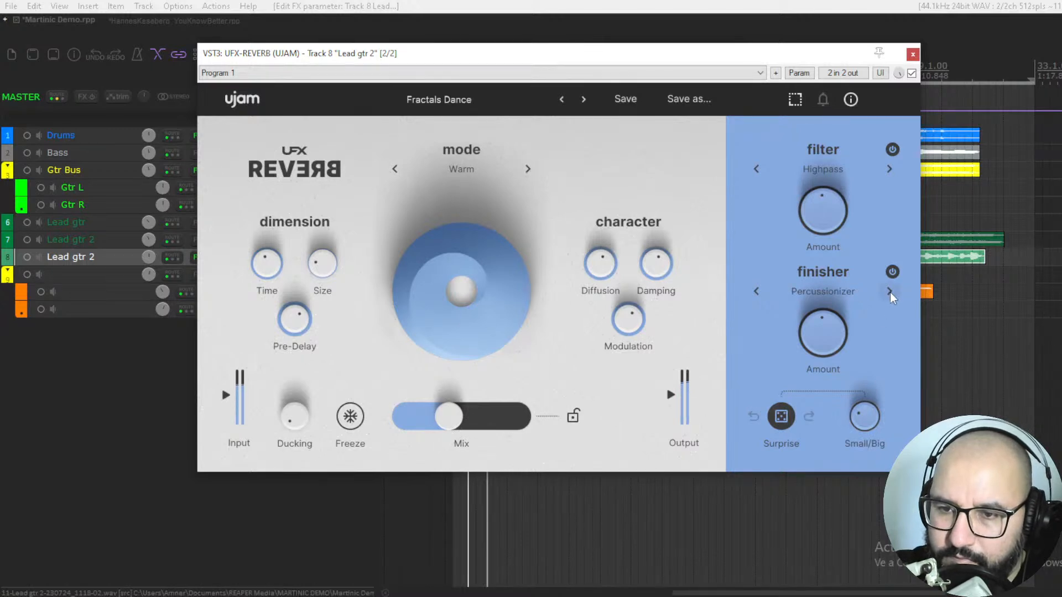
{"action": "left_click_drag", "start_coordinate": [824, 328], "coordinate": [823, 338]}
{"action": "left_click_drag", "start_coordinate": [832, 214], "coordinate": [831, 219]}
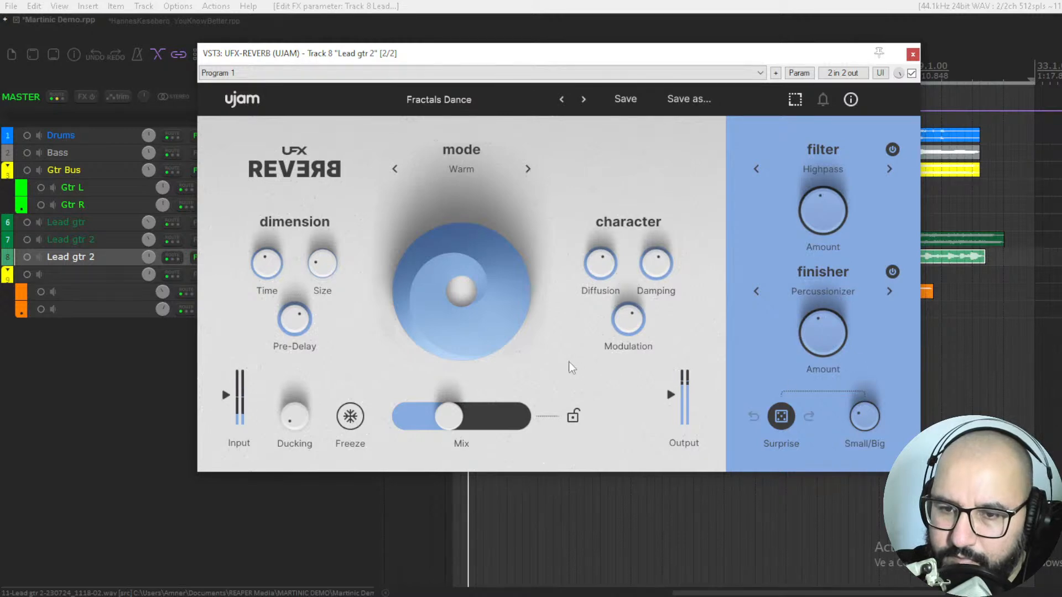
Step: Change the finisher to Delay 1/4 and raise the Mix to just below its midpoint
{"action": "left_click", "coordinate": [841, 297]}
{"action": "mouse_move", "coordinate": [813, 356]}
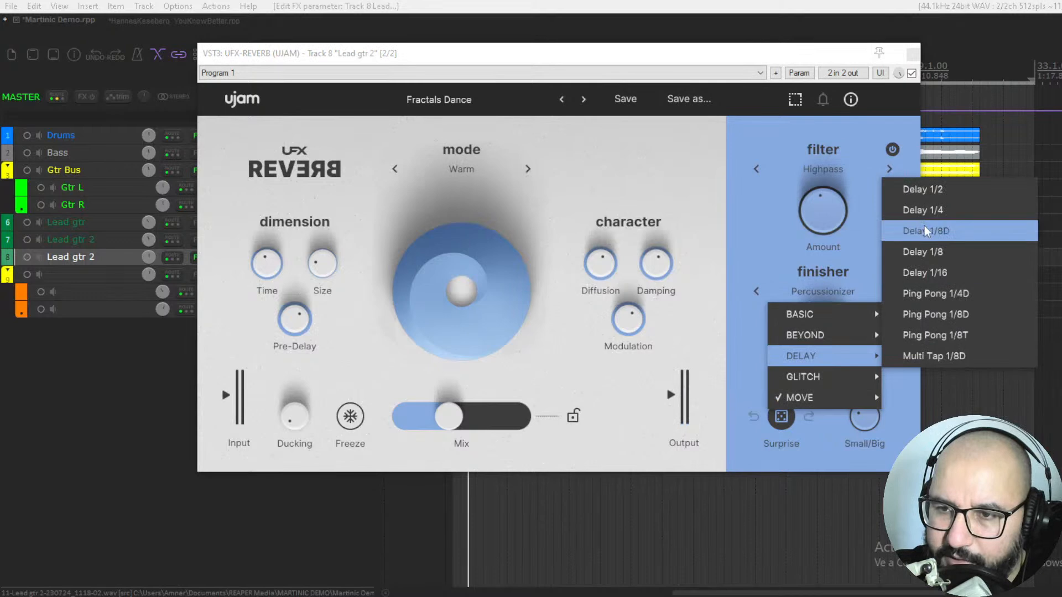
{"action": "left_click", "coordinate": [922, 210]}
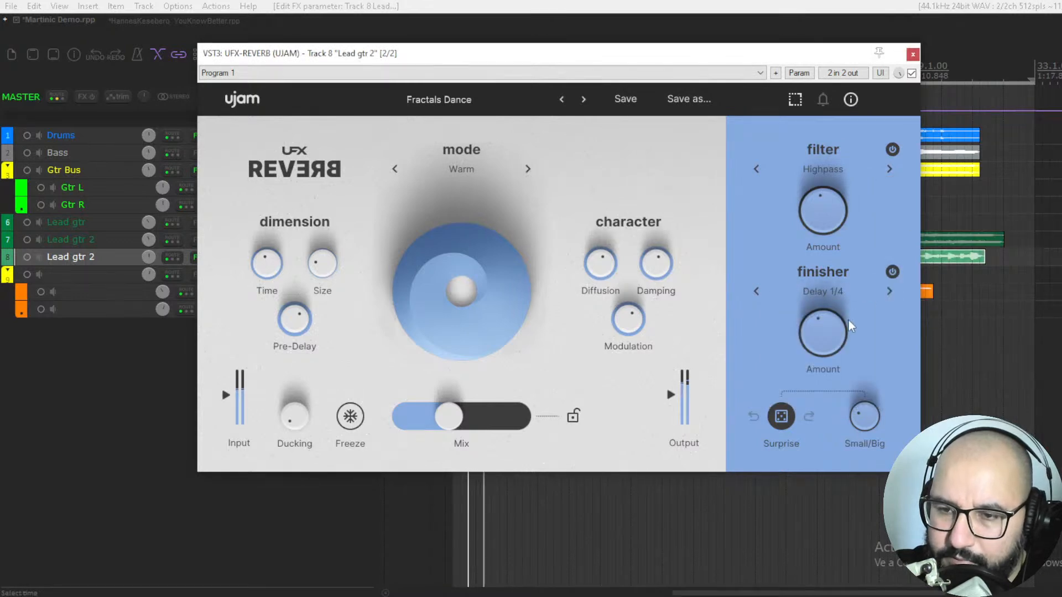
{"action": "left_click_drag", "start_coordinate": [284, 275], "coordinate": [276, 282]}
{"action": "left_click_drag", "start_coordinate": [434, 428], "coordinate": [460, 420]}
Step: Load the factory Guitar preset Acoustic Depth, raise its Mix slightly above the midpoint and change the finisher to Flanger
{"action": "left_click", "coordinate": [465, 101]}
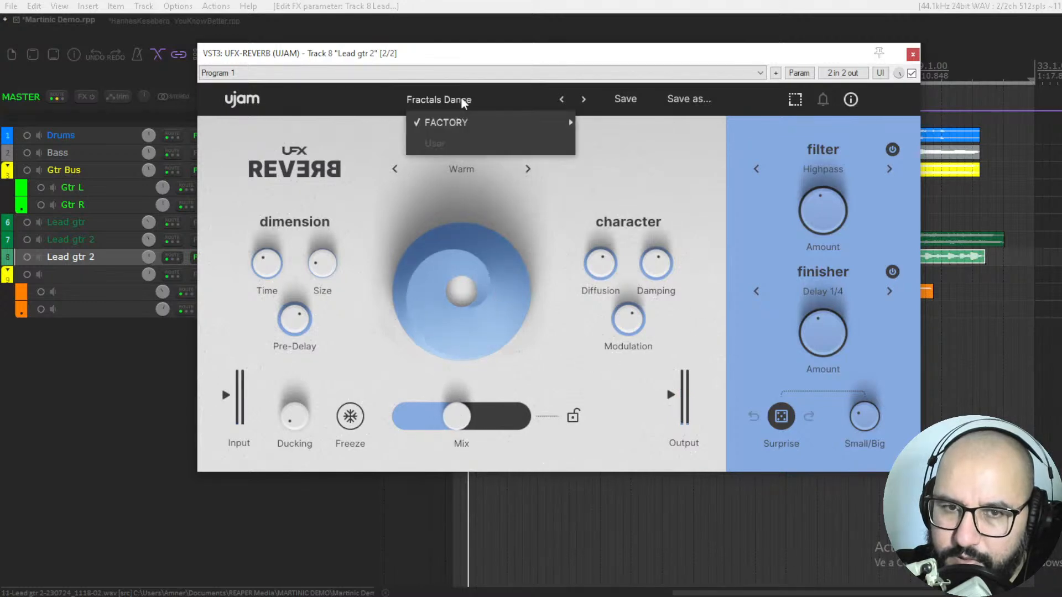
{"action": "mouse_move", "coordinate": [476, 126]}
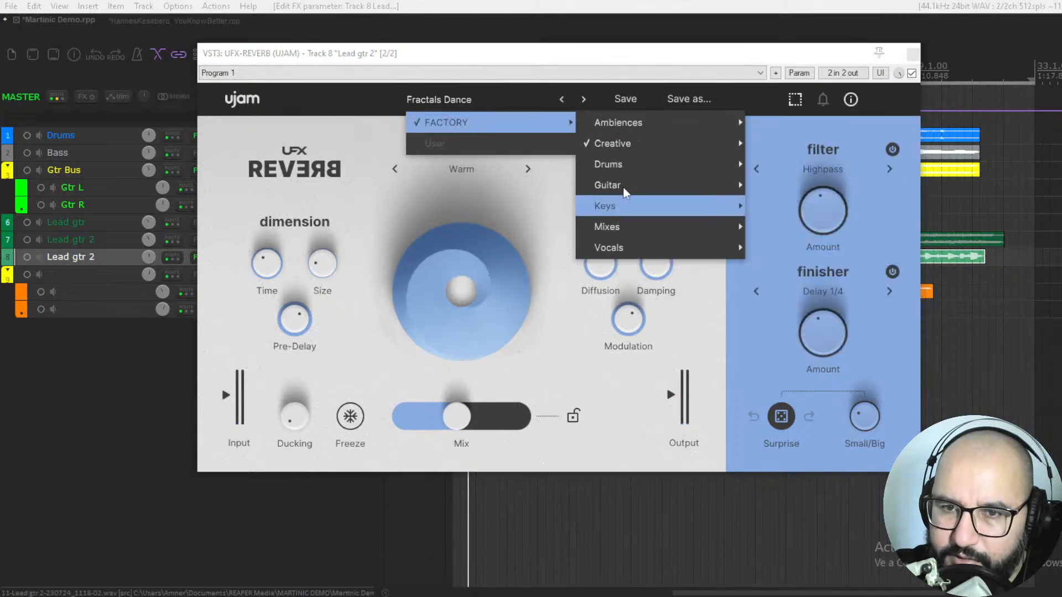
{"action": "left_click", "coordinate": [802, 191]}
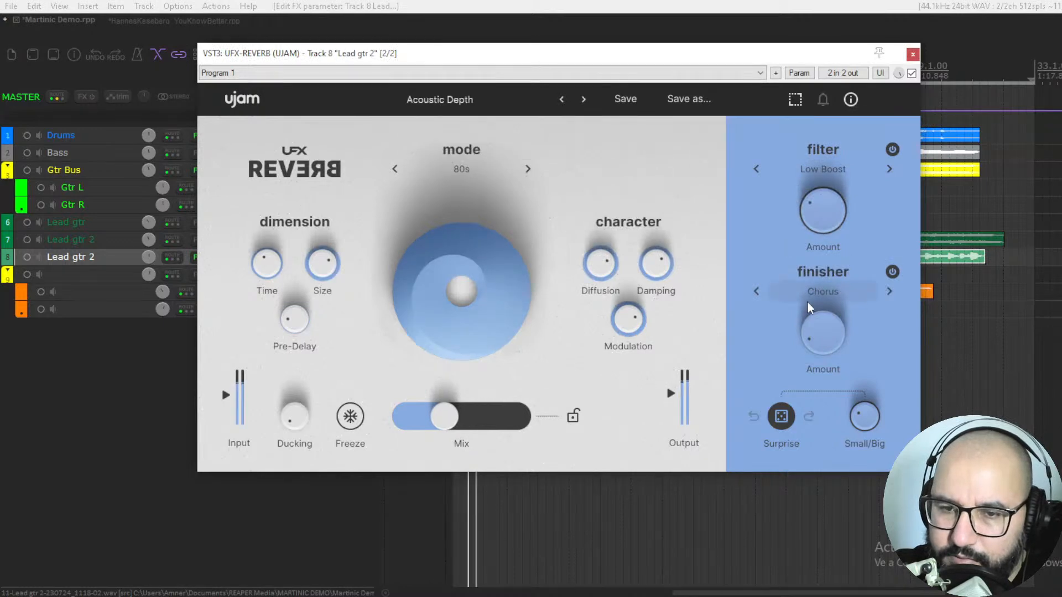
{"action": "left_click_drag", "start_coordinate": [444, 411], "coordinate": [486, 431]}
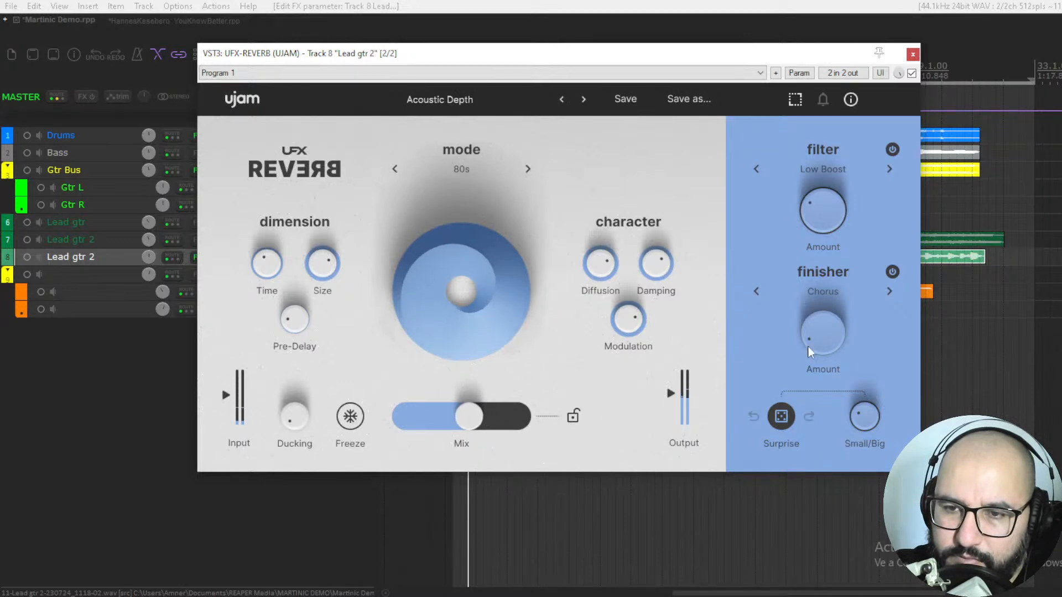
{"action": "left_click", "coordinate": [887, 295]}
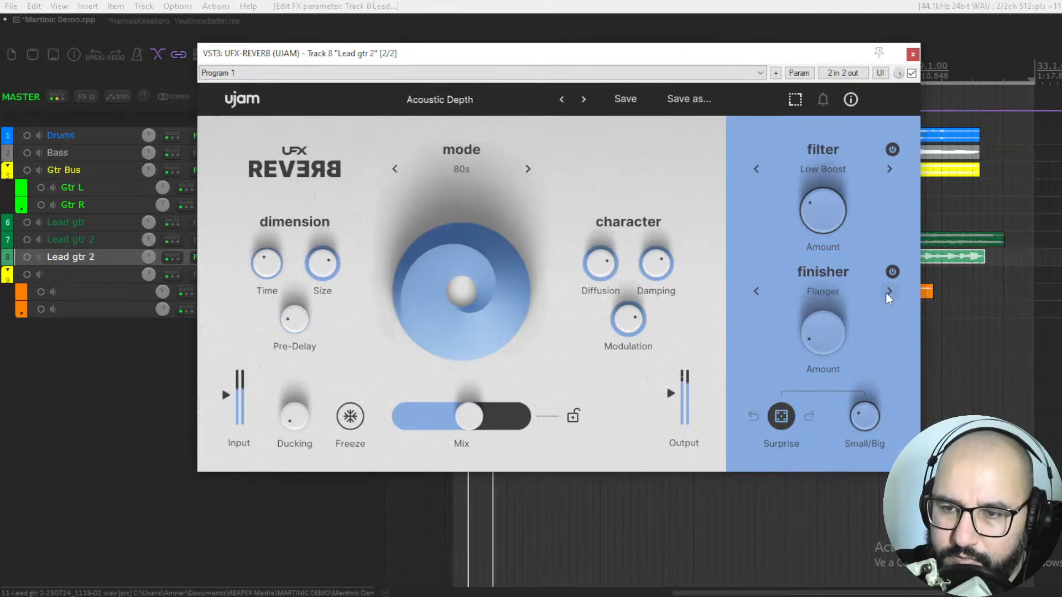
Step: Step past the Dirty Texture preset to Inaudible Ambience and raise its Mix to 67 %
{"action": "left_click", "coordinate": [584, 100]}
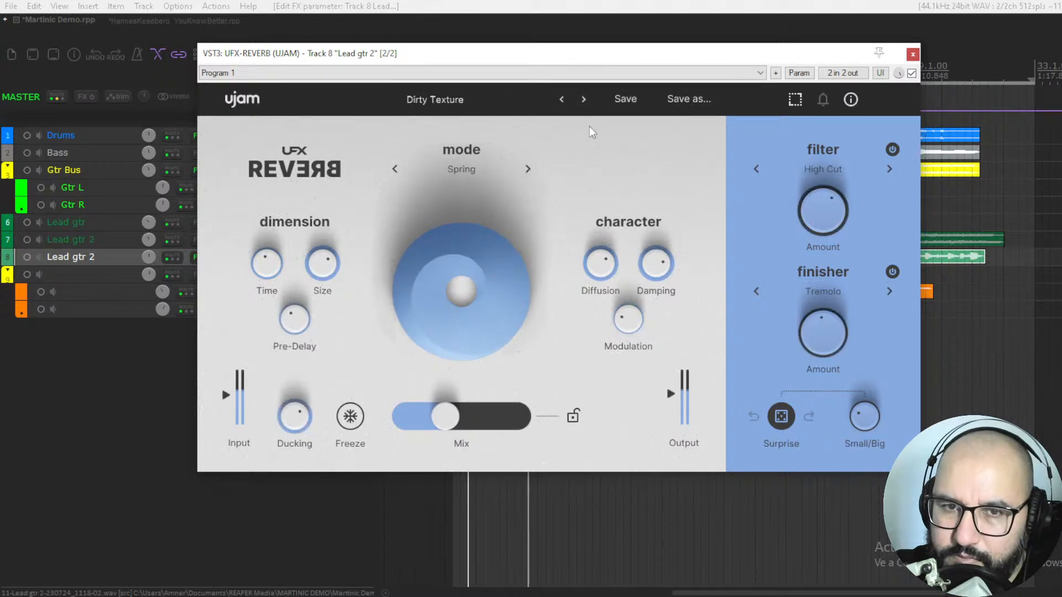
{"action": "left_click", "coordinate": [582, 104]}
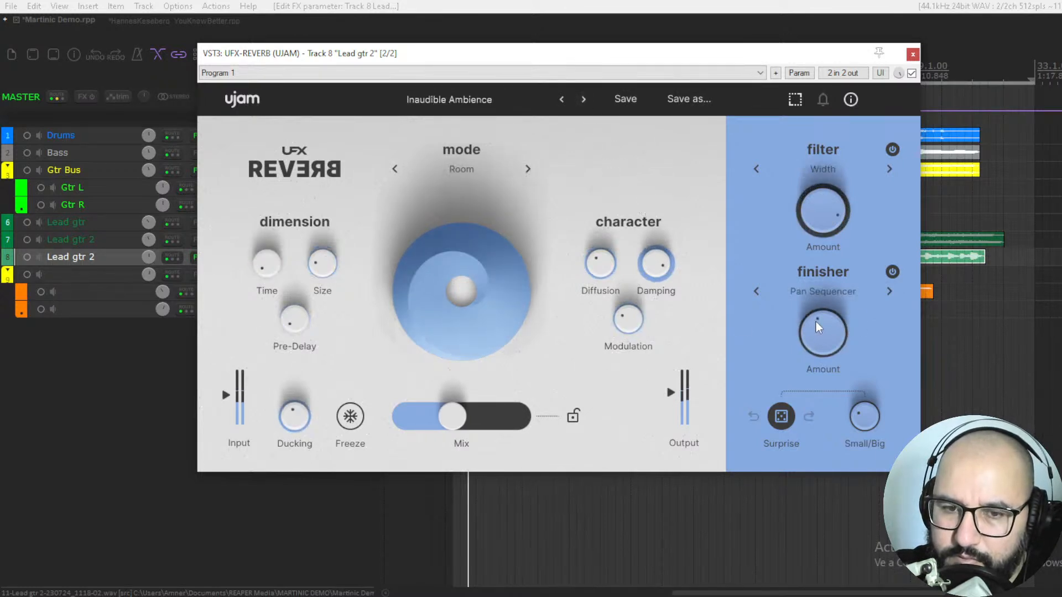
{"action": "left_click_drag", "start_coordinate": [458, 411], "coordinate": [482, 416]}
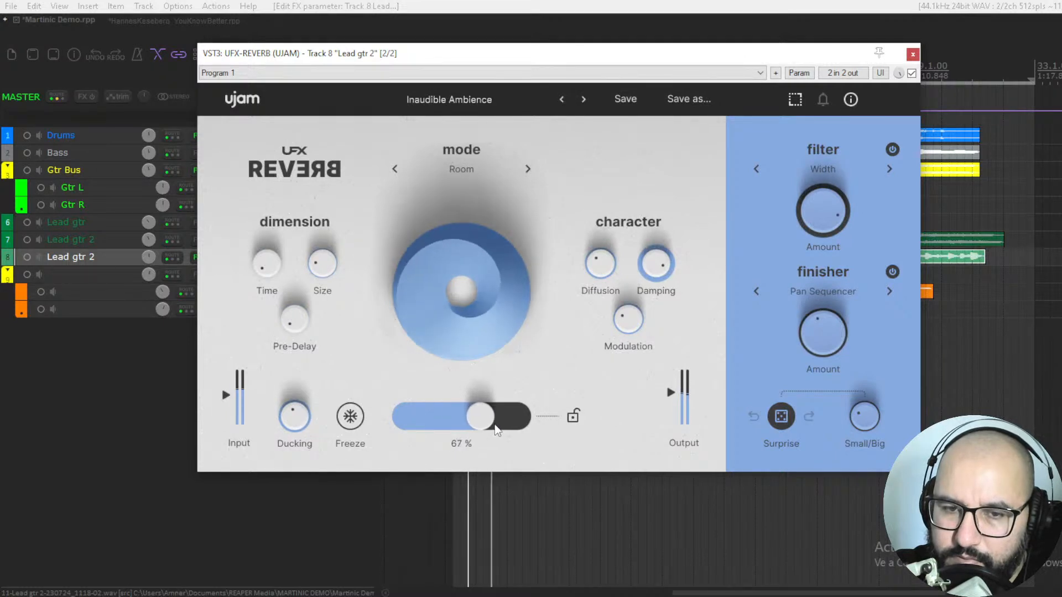
Step: Step through the Marvelous Midrange and Resonating presets to Shiny, raising the Mix slightly on Resonating
{"action": "left_click", "coordinate": [582, 101]}
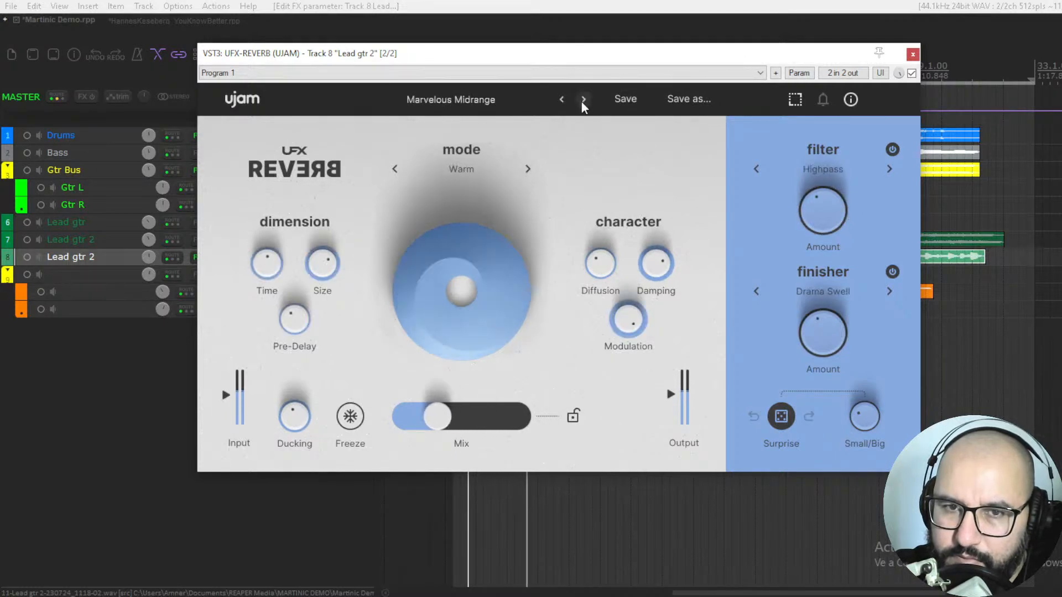
{"action": "left_click", "coordinate": [583, 101]}
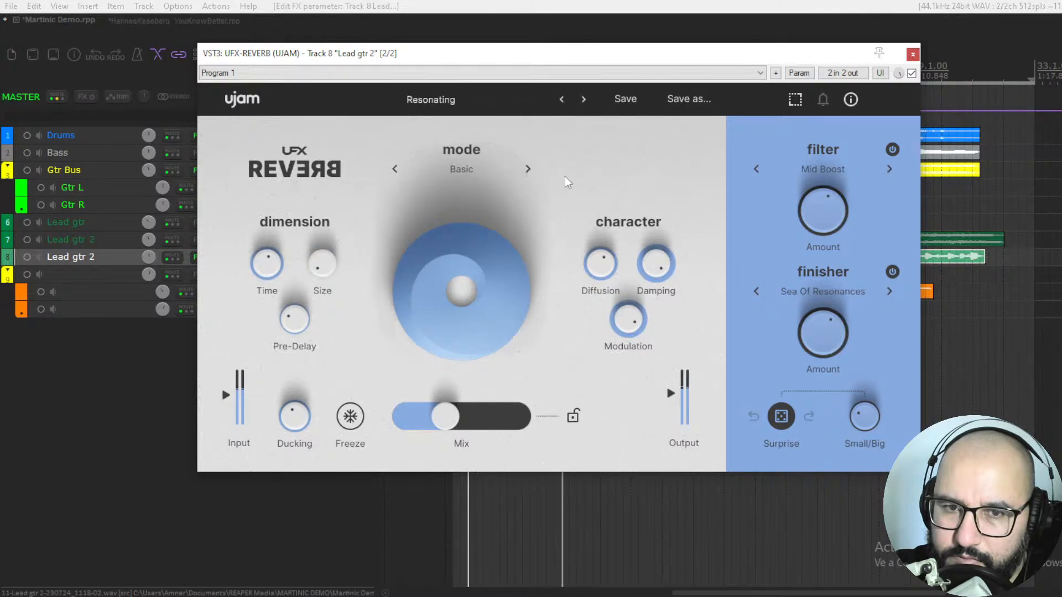
{"action": "left_click_drag", "start_coordinate": [447, 419], "coordinate": [454, 418]}
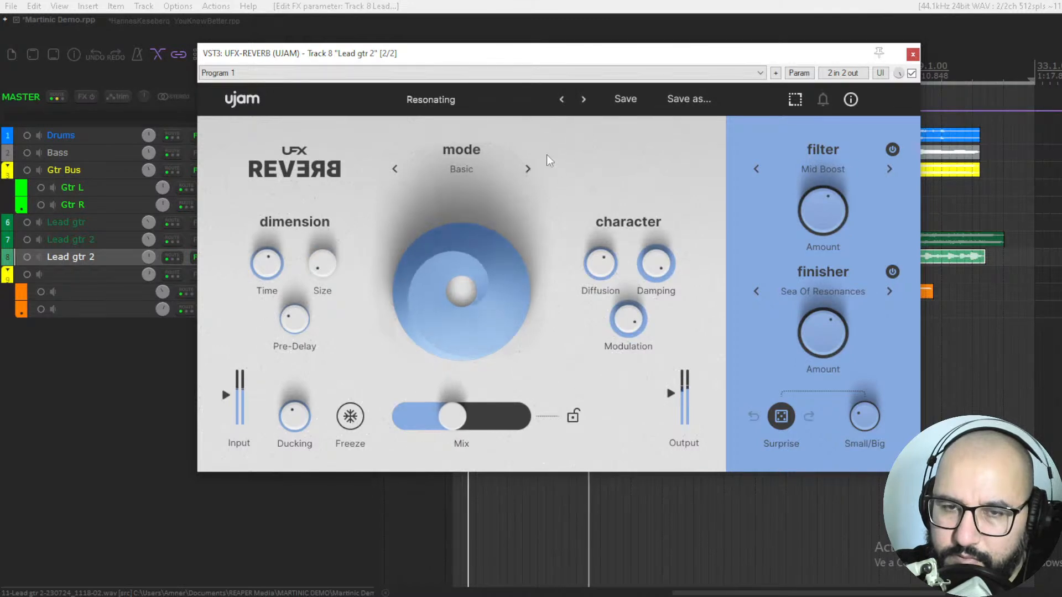
{"action": "left_click", "coordinate": [583, 100]}
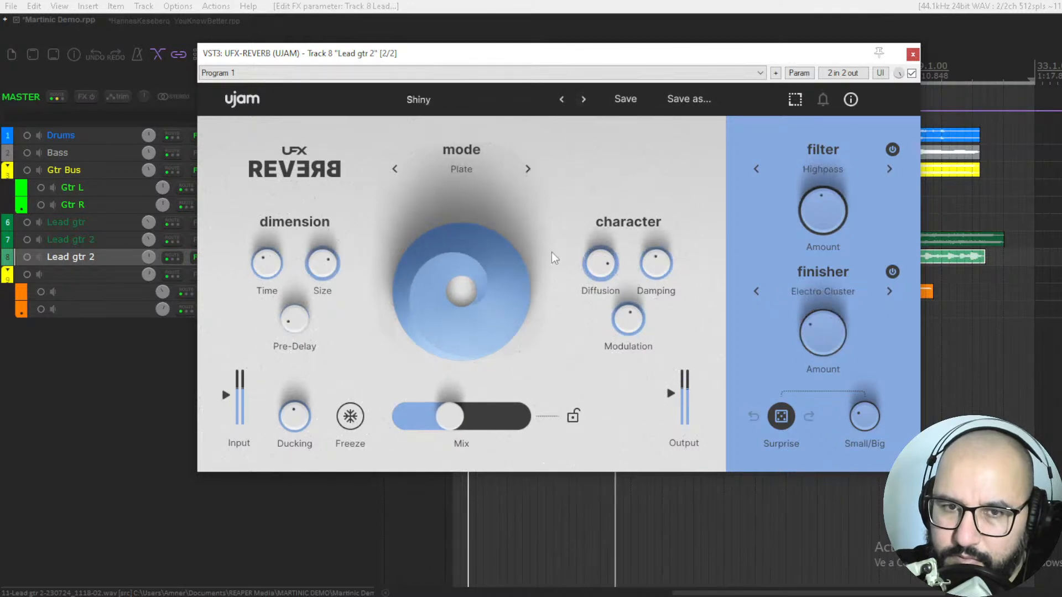
Step: Load the factory Mixes preset Add Character, step on to Caravanverb, and lower its Ducking and its Mix to just below the midpoint
{"action": "left_click", "coordinate": [496, 107]}
{"action": "mouse_move", "coordinate": [503, 120]}
{"action": "mouse_move", "coordinate": [624, 229]}
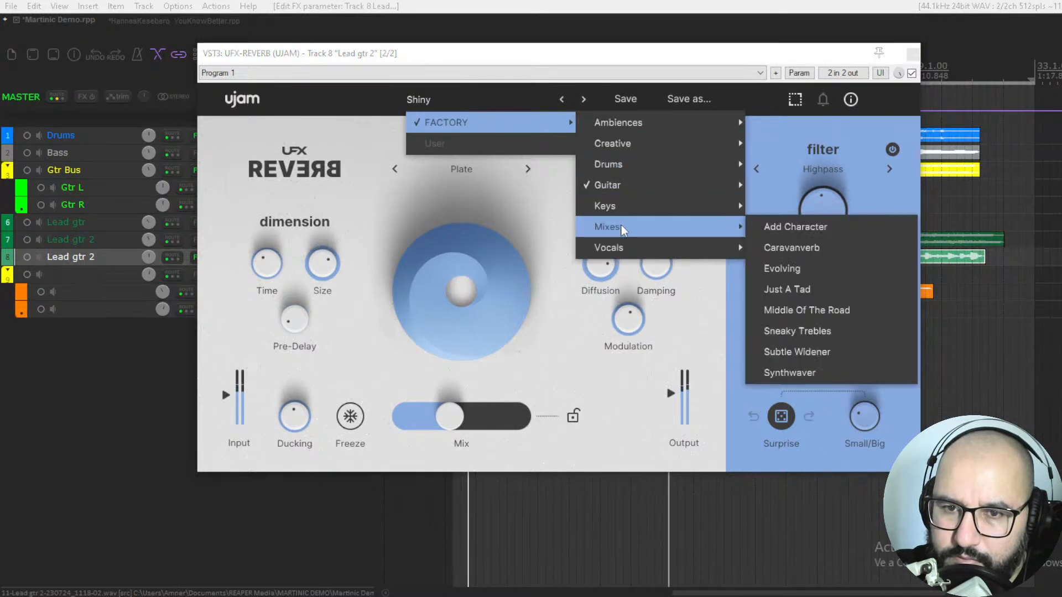
{"action": "left_click", "coordinate": [785, 227]}
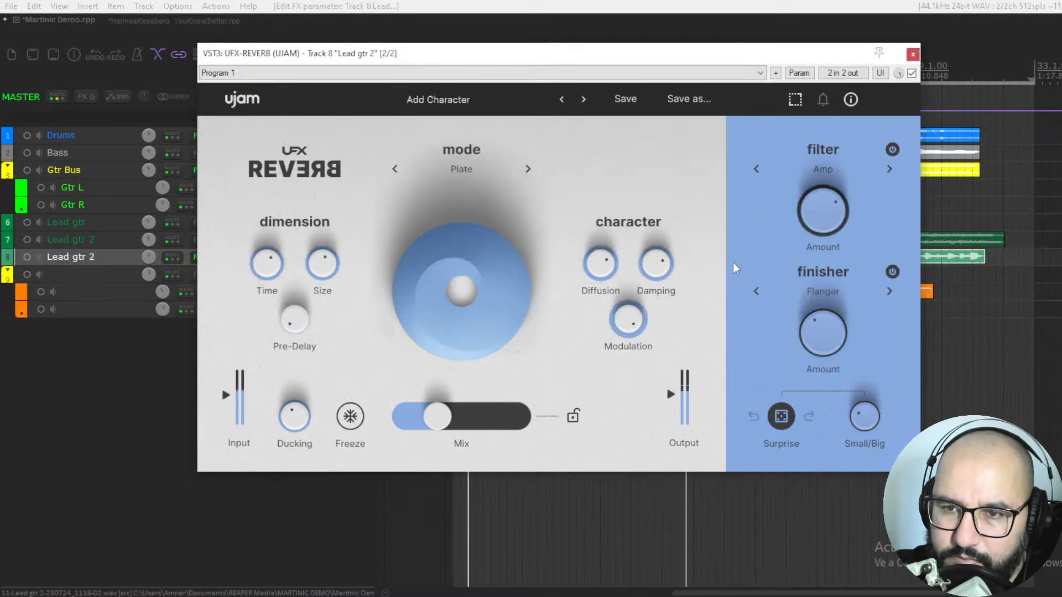
{"action": "left_click", "coordinate": [584, 100]}
{"action": "scroll", "coordinate": [487, 408], "scroll_direction": "up", "scroll_amount": 4}
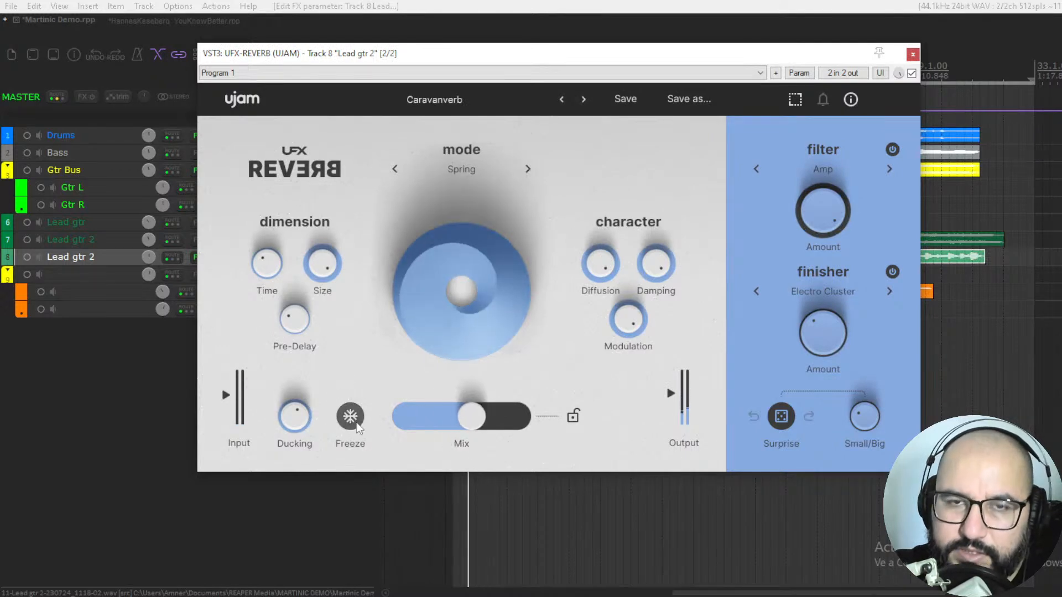
{"action": "mouse_move", "coordinate": [480, 424]}
{"action": "left_mouse_down"}
{"action": "mouse_move", "coordinate": [488, 426]}
{"action": "mouse_move", "coordinate": [464, 426]}
{"action": "left_mouse_up"}
{"action": "key", "text": "space"}
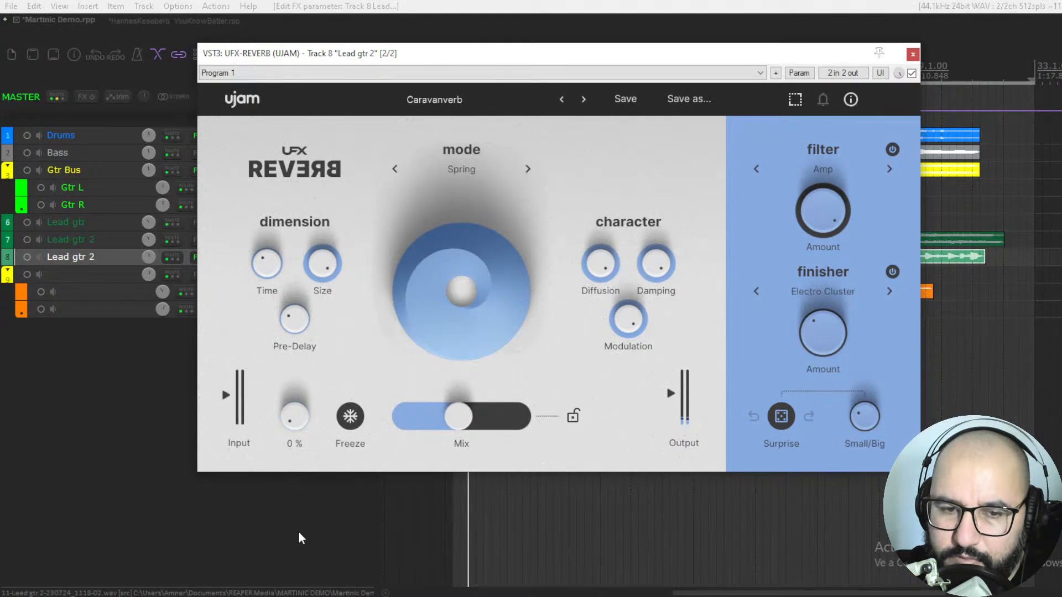
Step: Change the finisher to the Glitch type Big Groover, and raise the Small/Big knob and the Mix to about their midpoints
{"action": "left_click", "coordinate": [821, 291]}
{"action": "mouse_move", "coordinate": [804, 332]}
{"action": "mouse_move", "coordinate": [803, 376]}
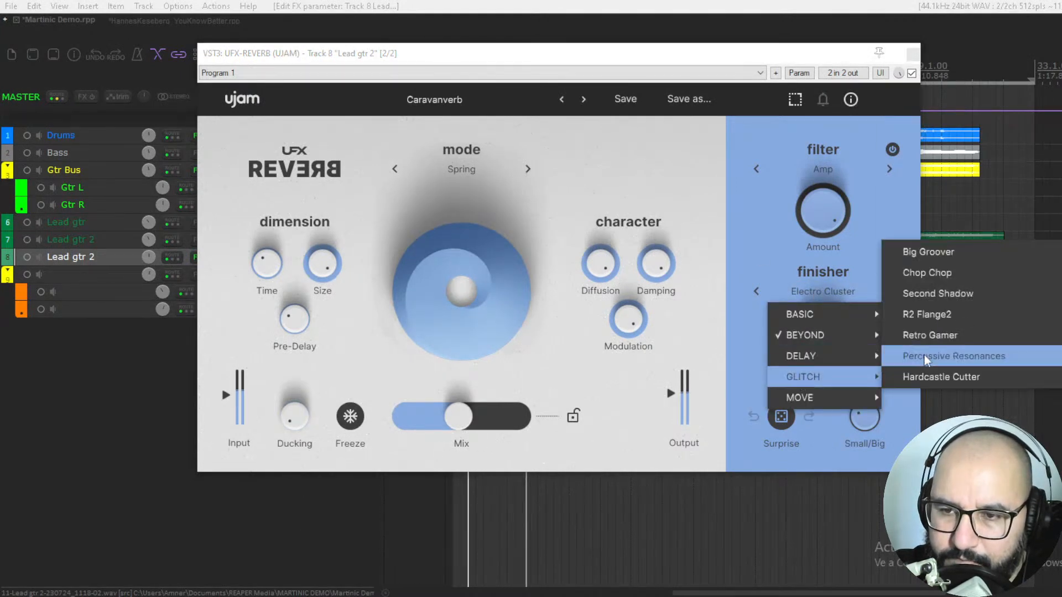
{"action": "left_click", "coordinate": [924, 247]}
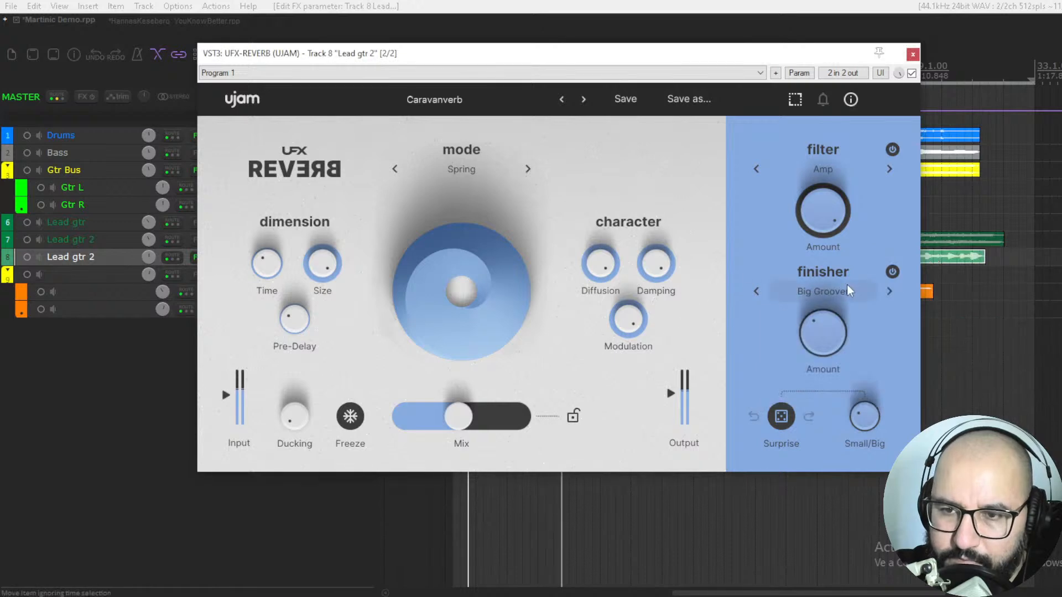
{"action": "left_click_drag", "start_coordinate": [866, 413], "coordinate": [867, 379]}
{"action": "left_click_drag", "start_coordinate": [467, 425], "coordinate": [470, 424]}
Step: Set the reverb mode to Room, reduce Size, raise the finisher Amount to about 87 % and lower the Mix below its midpoint
{"action": "left_click", "coordinate": [463, 168]}
{"action": "left_click", "coordinate": [456, 216]}
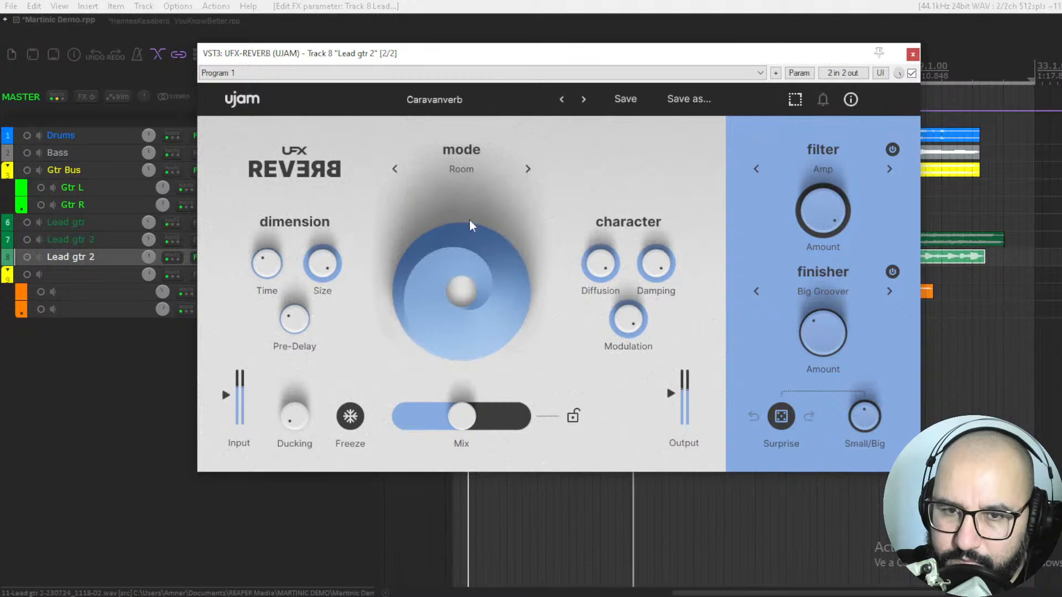
{"action": "left_click_drag", "start_coordinate": [470, 405], "coordinate": [471, 428]}
{"action": "left_click_drag", "start_coordinate": [326, 270], "coordinate": [322, 345]}
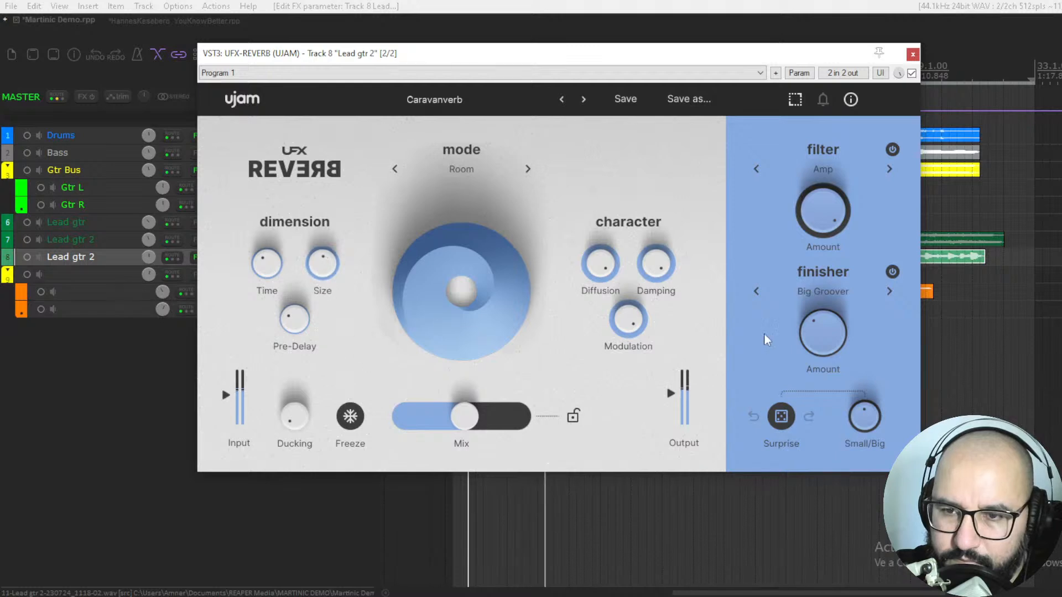
{"action": "left_click_drag", "start_coordinate": [822, 332], "coordinate": [824, 277]}
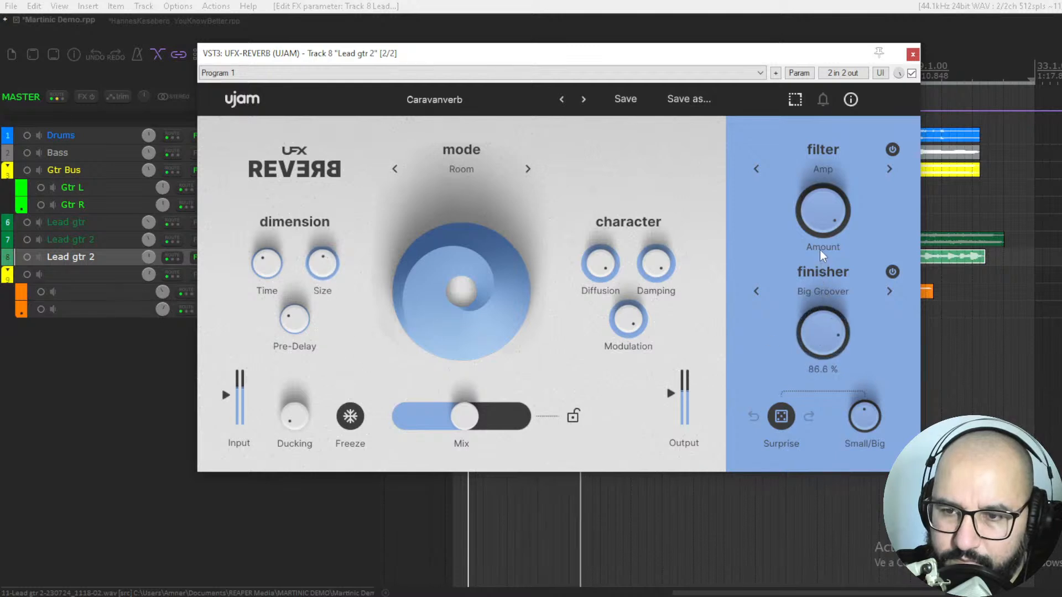
{"action": "left_click_drag", "start_coordinate": [475, 406], "coordinate": [458, 407]}
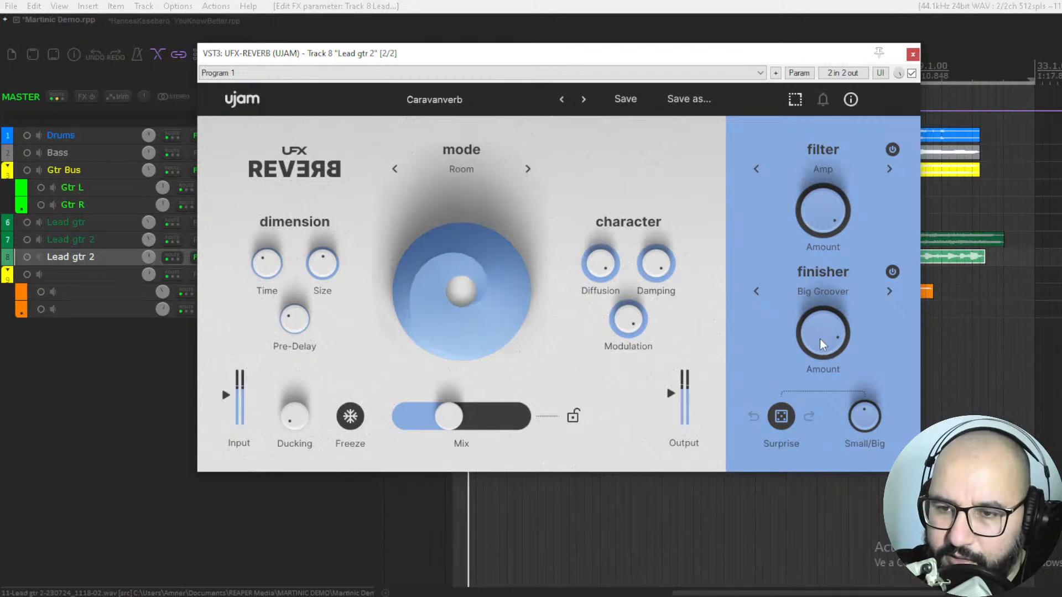
Step: Step the finisher through Chop Chop and the following Glitch types to Retro Gamer, playing the lead guitar
{"action": "left_click", "coordinate": [890, 292]}
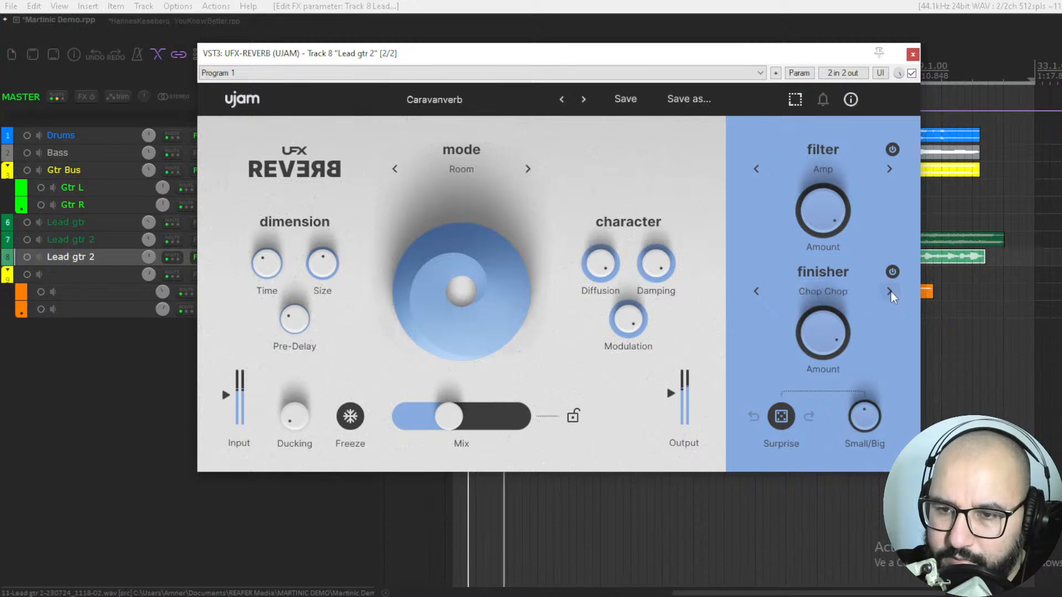
{"action": "left_click", "coordinate": [889, 291]}
{"action": "left_click", "coordinate": [889, 291]}
{"action": "left_click", "coordinate": [889, 292]}
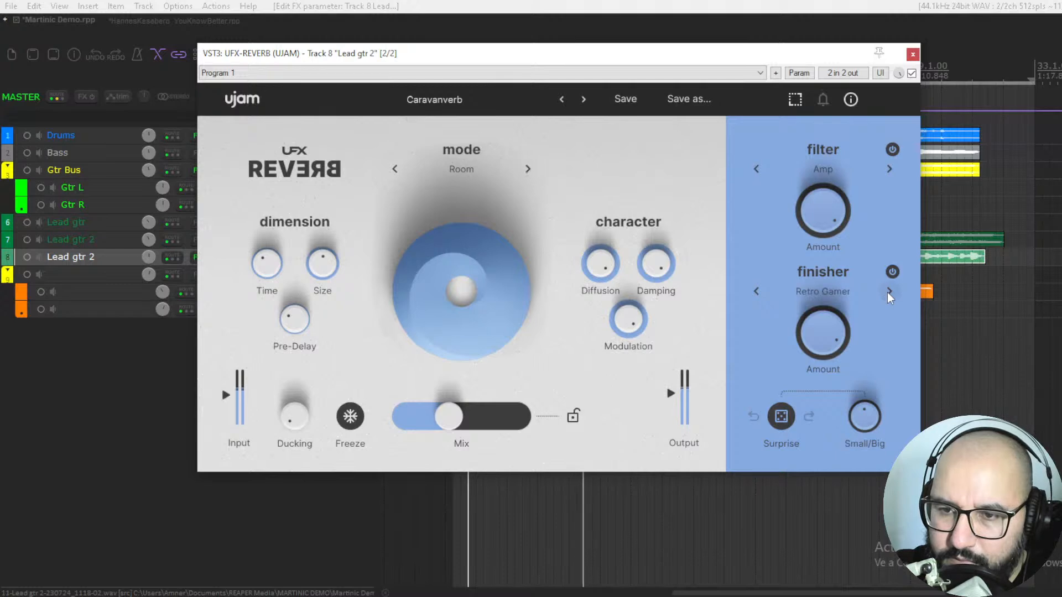
Step: Change the finisher to Reversinator and step on to Reversinator Long
{"action": "left_click", "coordinate": [849, 303]}
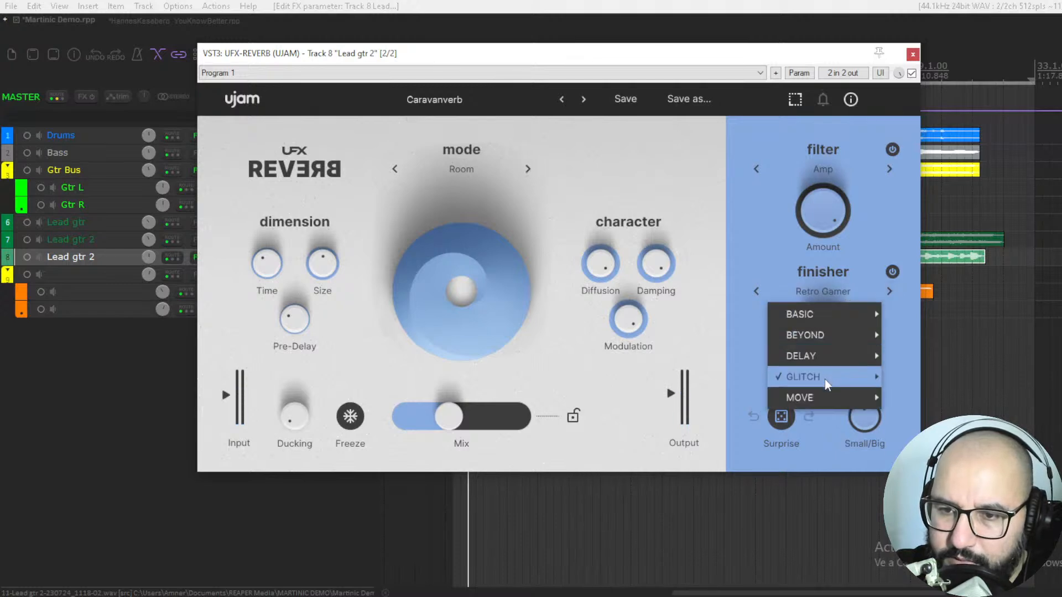
{"action": "mouse_move", "coordinate": [832, 398]}
{"action": "left_click", "coordinate": [929, 189]}
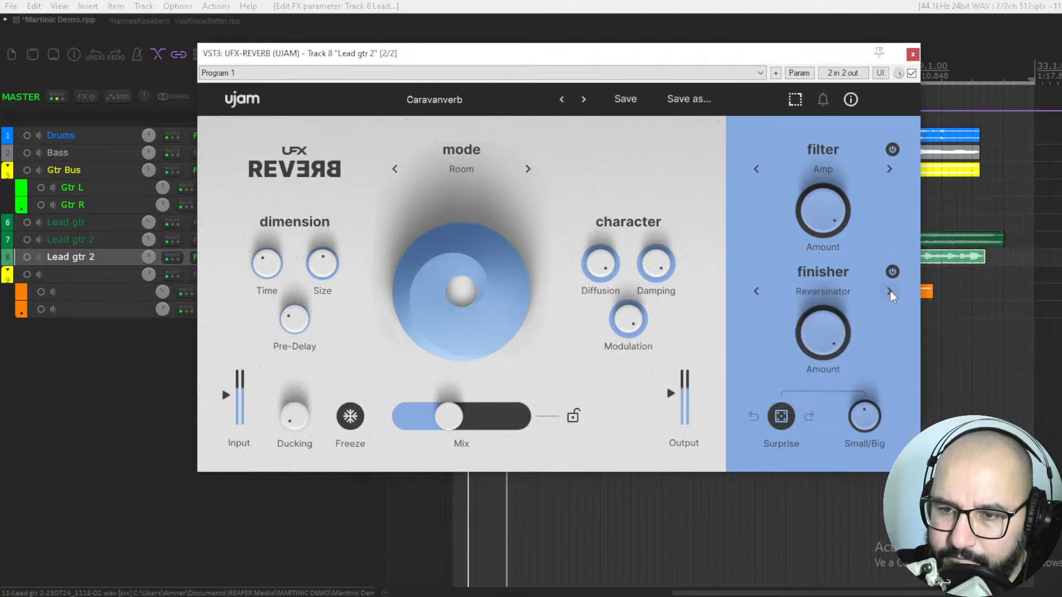
{"action": "left_click", "coordinate": [890, 295]}
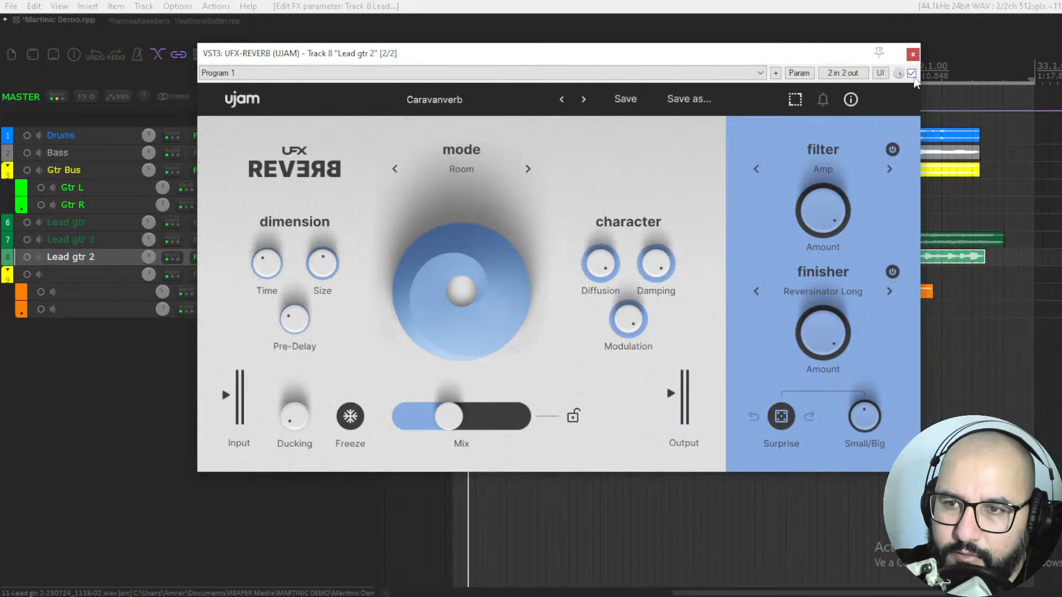
Step: Close the reverb's window, toggle solo on the Lead gtr 2 track and switch to the YouKnowBetter project
{"action": "left_click", "coordinate": [912, 54]}
{"action": "left_click", "coordinate": [365, 257]}
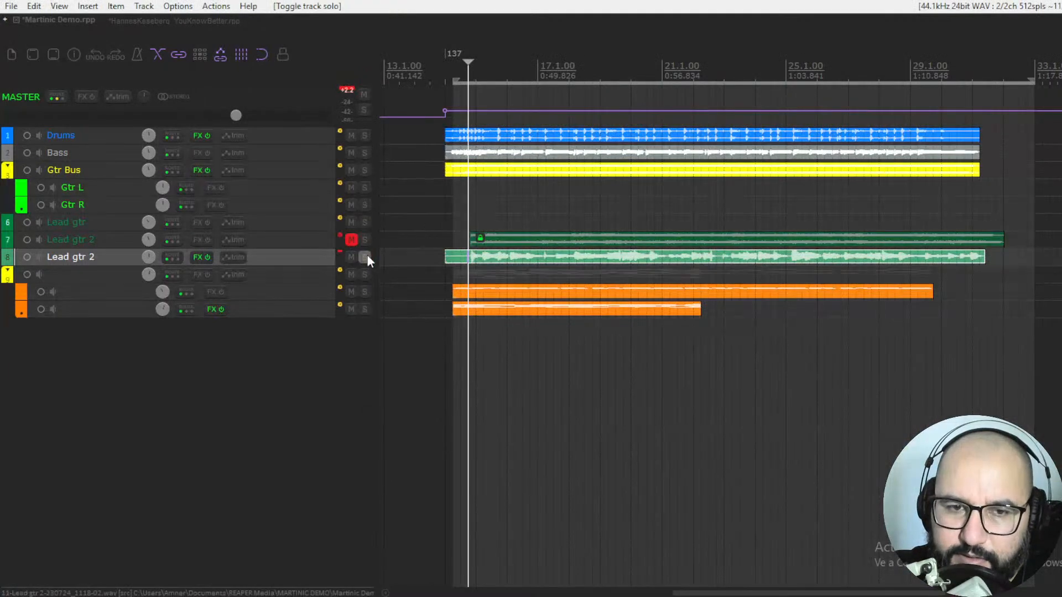
{"action": "left_click", "coordinate": [133, 23]}
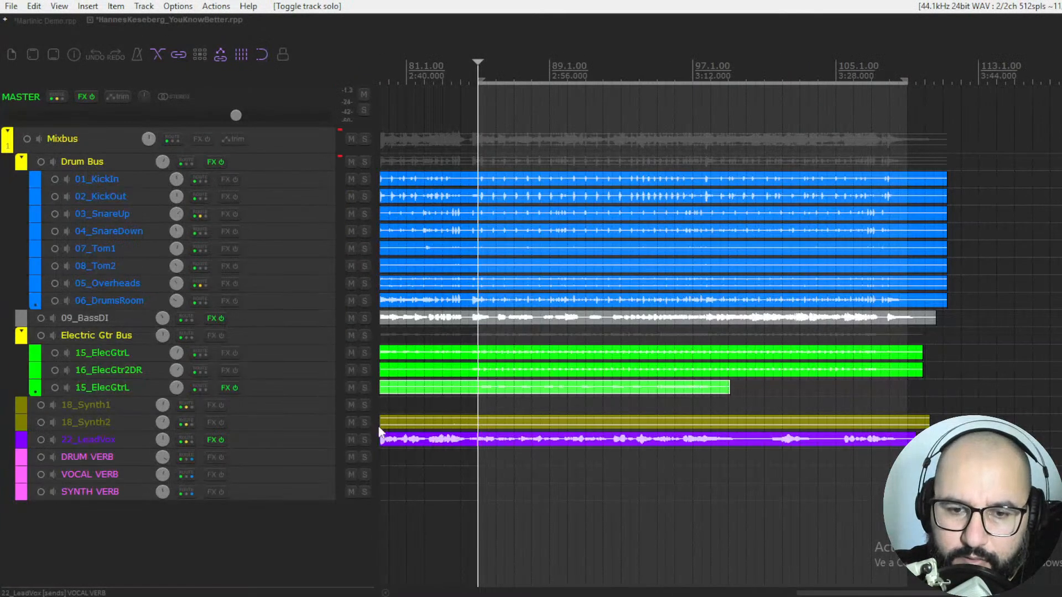
Step: Solo the 22_LeadVox track, open its bypassed UFX-REVERB and enable the plugin
{"action": "left_click", "coordinate": [363, 441]}
{"action": "right_click", "coordinate": [211, 438]}
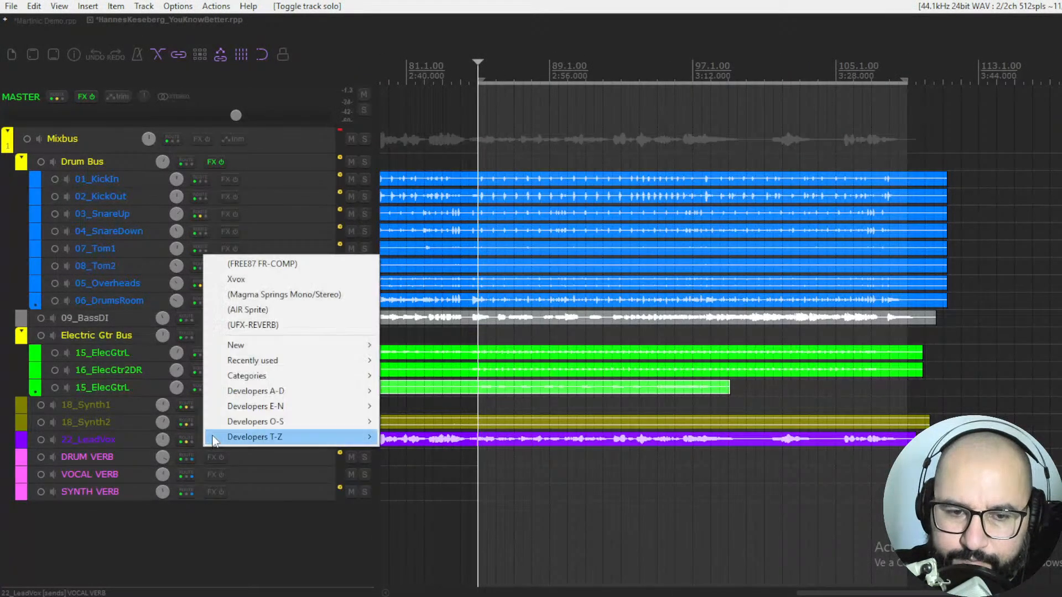
{"action": "left_click", "coordinate": [237, 327]}
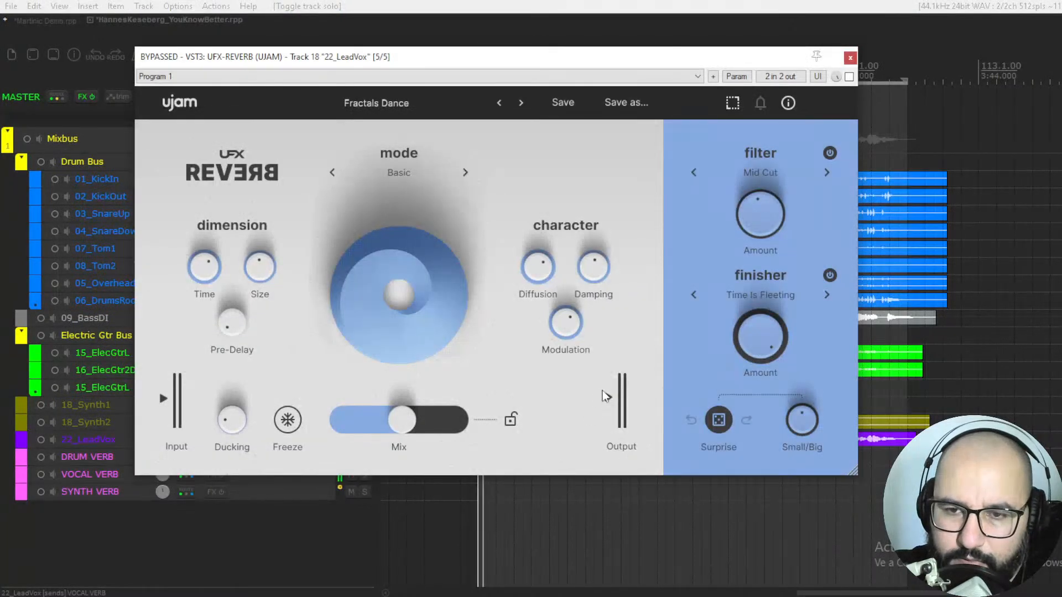
{"action": "left_click", "coordinate": [849, 77]}
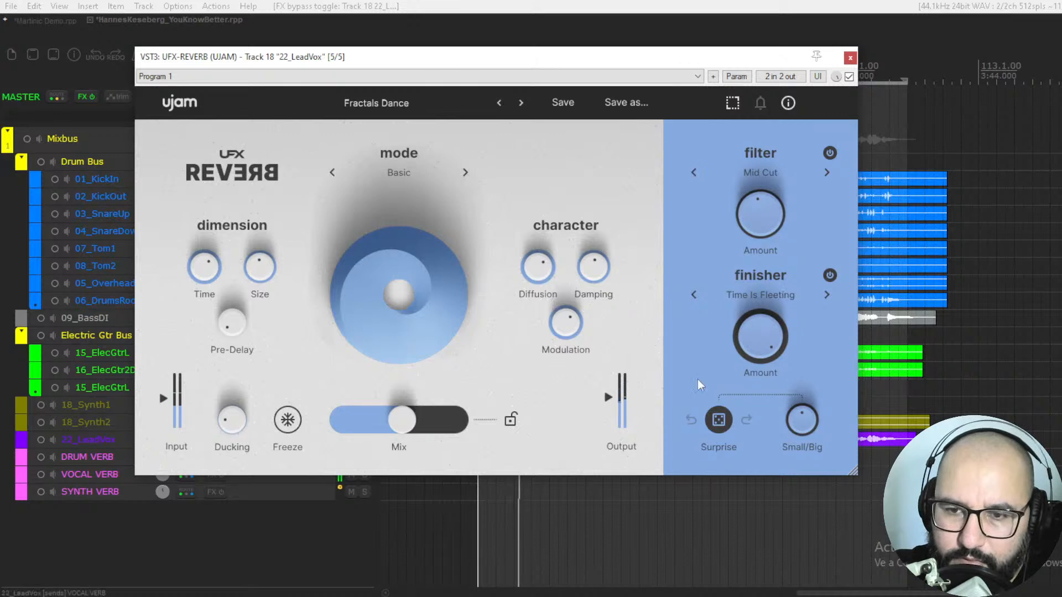
Step: Set the finisher Amount to about its midpoint, lower Small/Big and the Mix, and raise Ducking on the vocal reverb
{"action": "left_click_drag", "start_coordinate": [758, 346], "coordinate": [741, 517]}
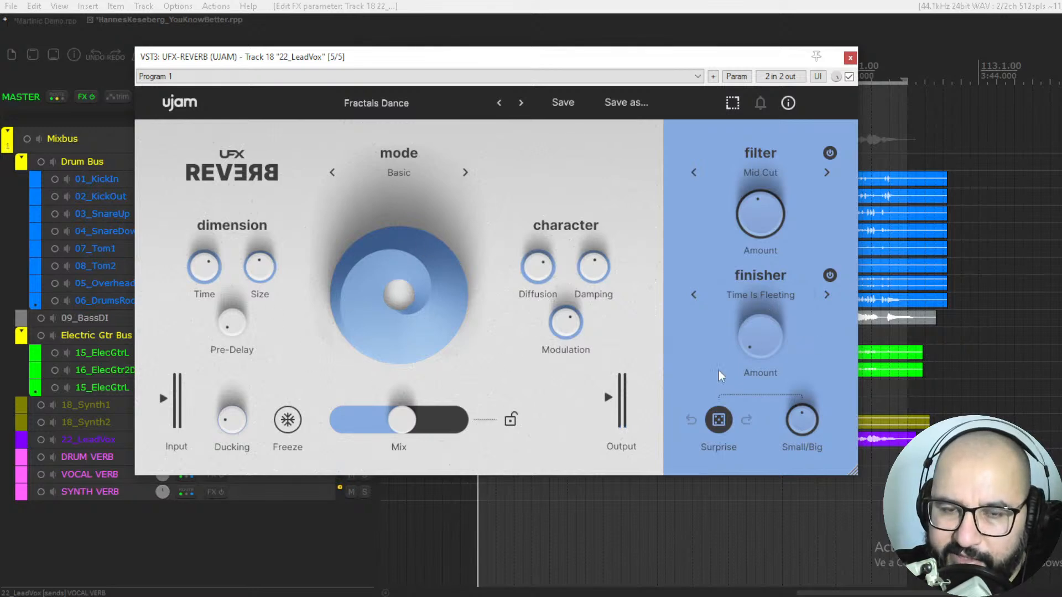
{"action": "left_click_drag", "start_coordinate": [761, 349], "coordinate": [765, 276]}
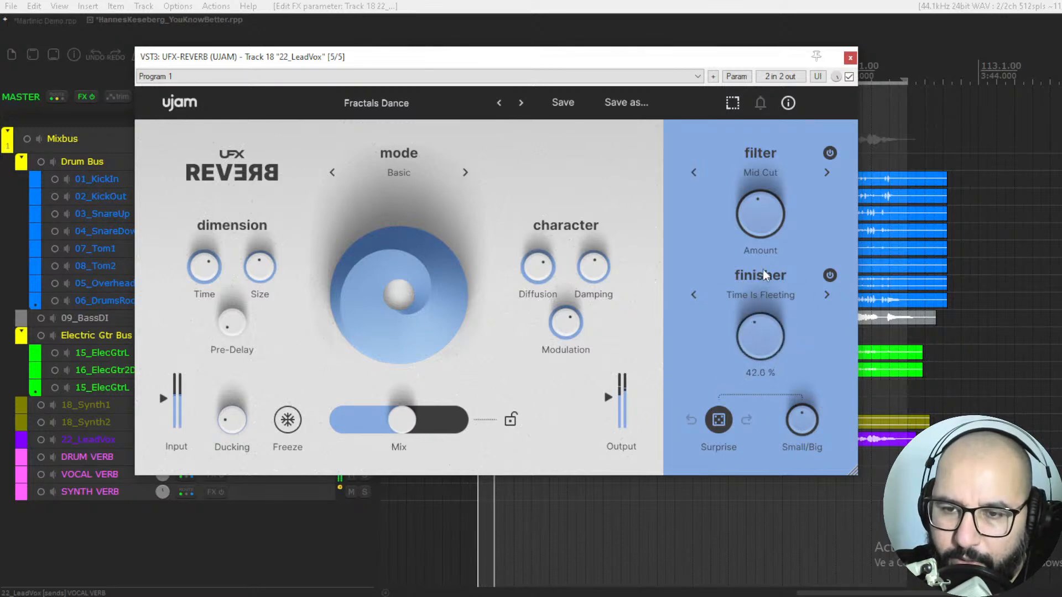
{"action": "left_click_drag", "start_coordinate": [811, 427], "coordinate": [807, 491]}
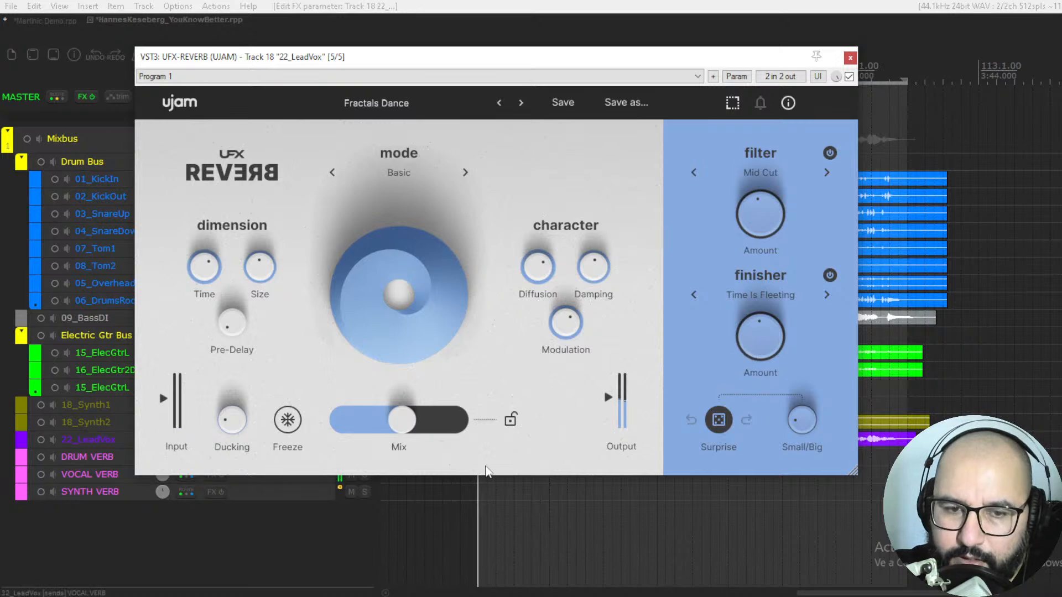
{"action": "left_click_drag", "start_coordinate": [404, 430], "coordinate": [387, 430]}
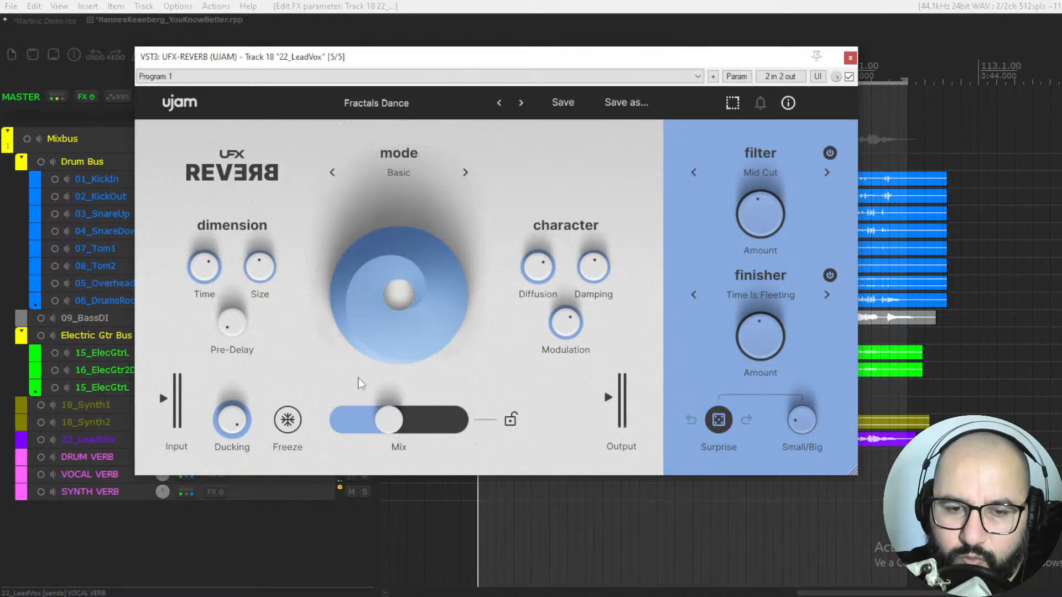
Step: Play the vocal from about bar 94, moving the plugin window out of the way, and raise the Mix to about its midpoint
{"action": "left_click_drag", "start_coordinate": [542, 67], "coordinate": [268, 142]}
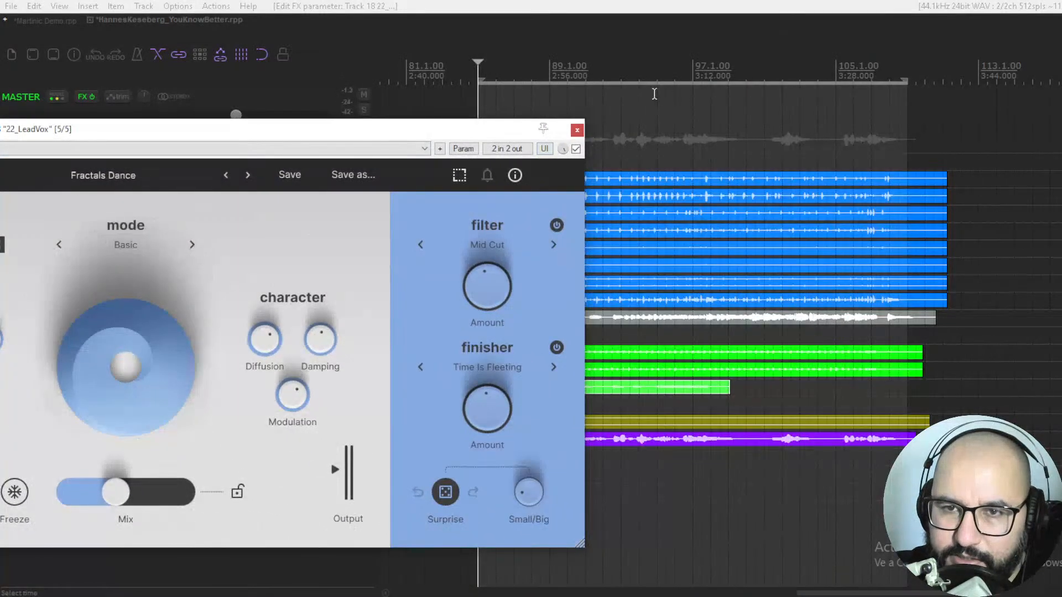
{"action": "left_click", "coordinate": [639, 78]}
{"action": "left_click_drag", "start_coordinate": [437, 133], "coordinate": [643, 137]}
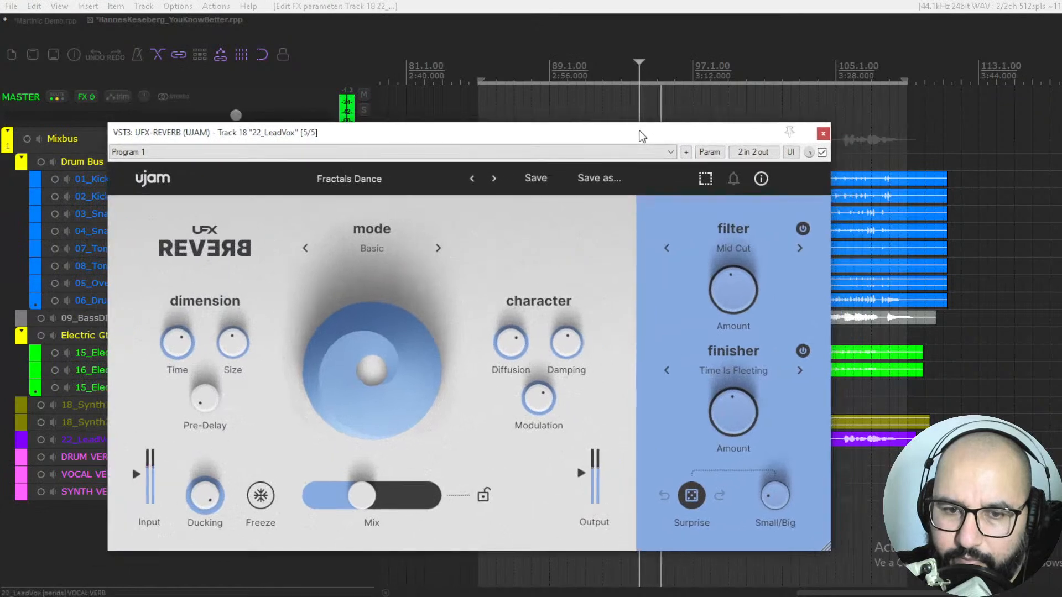
{"action": "left_click_drag", "start_coordinate": [344, 504], "coordinate": [388, 507]}
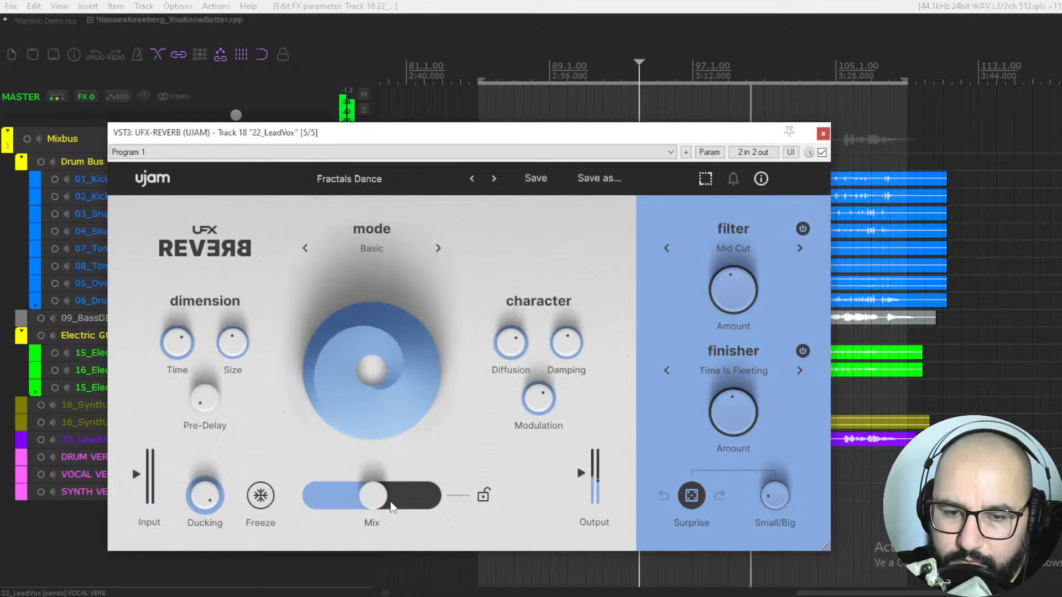
Step: Step the finisher past Synthesize to Drones, raise its Amount and turn Ducking down to its minimum
{"action": "left_click_drag", "start_coordinate": [640, 138], "coordinate": [683, 128]}
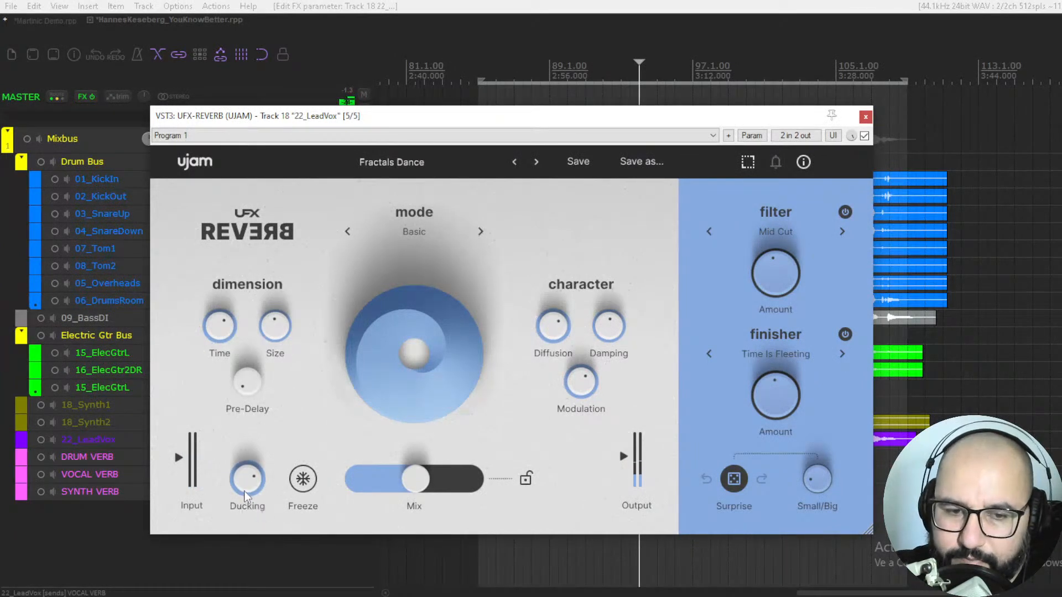
{"action": "mouse_move", "coordinate": [446, 123]}
{"action": "left_mouse_down"}
{"action": "mouse_move", "coordinate": [444, 102]}
{"action": "mouse_move", "coordinate": [453, 107]}
{"action": "left_mouse_up"}
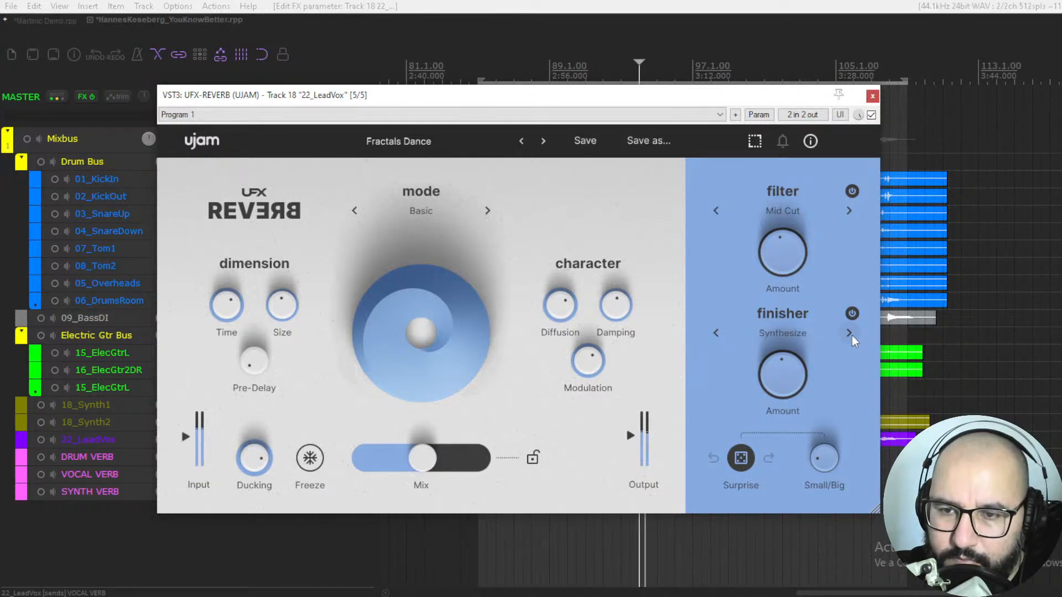
{"action": "left_click_drag", "start_coordinate": [788, 382], "coordinate": [790, 302]}
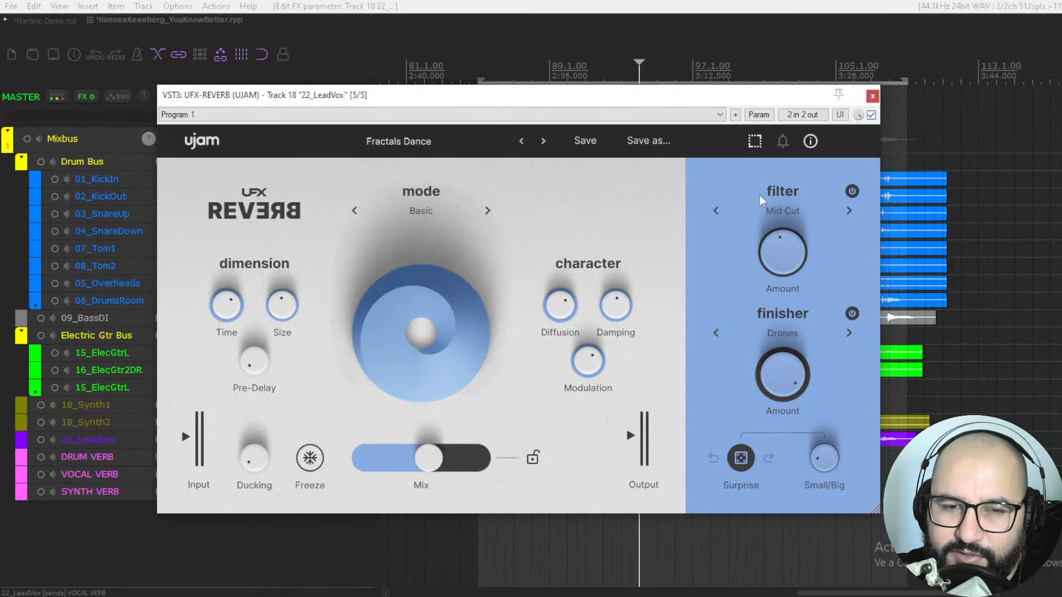
Step: Switch to the music production website in the browser and show its free guides and tools options
{"action": "key", "text": "alt+Tab"}
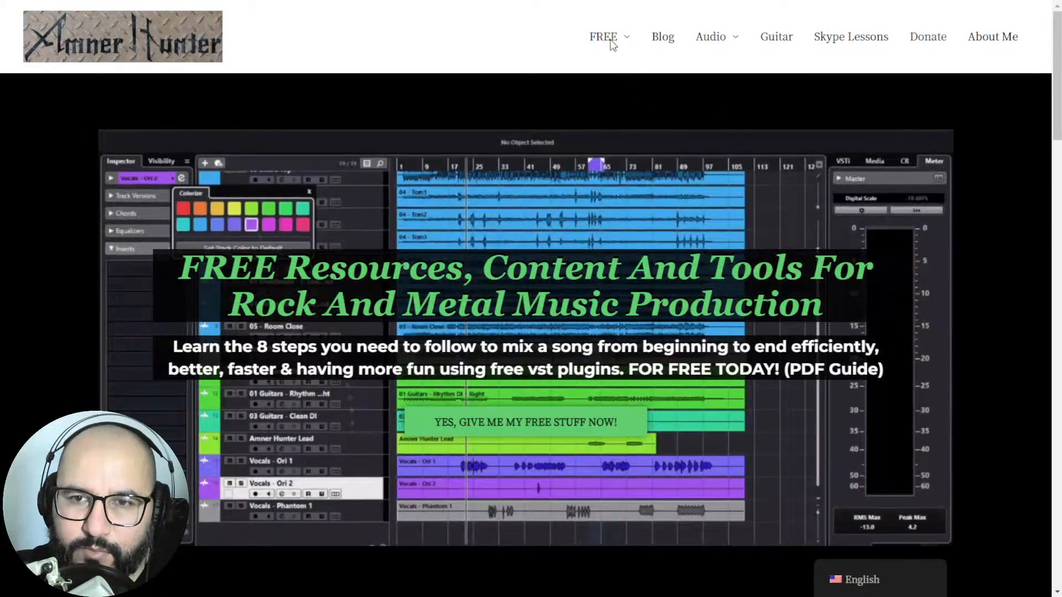
{"action": "mouse_move", "coordinate": [611, 40]}
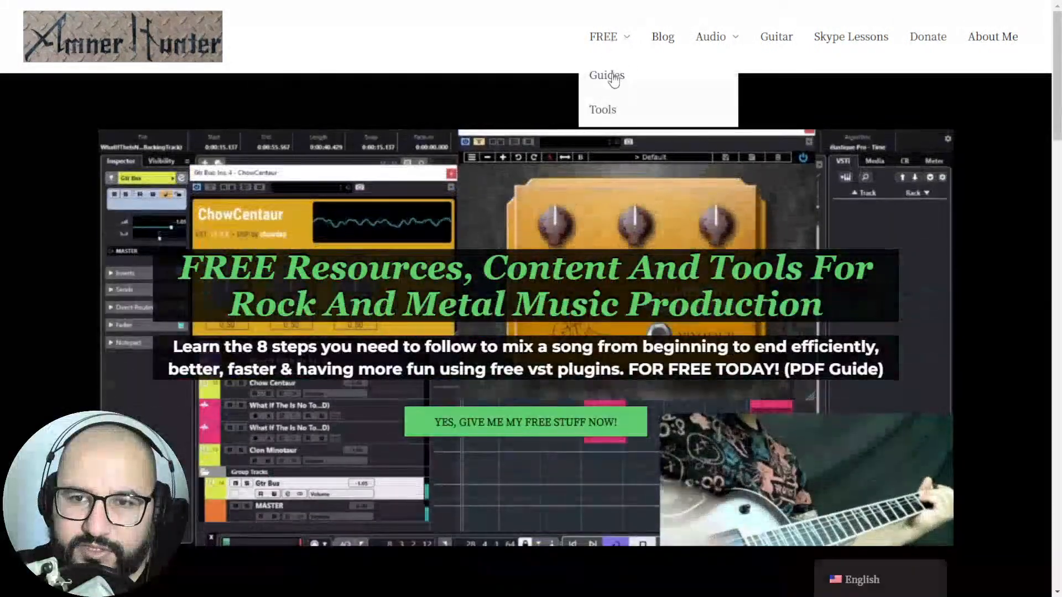